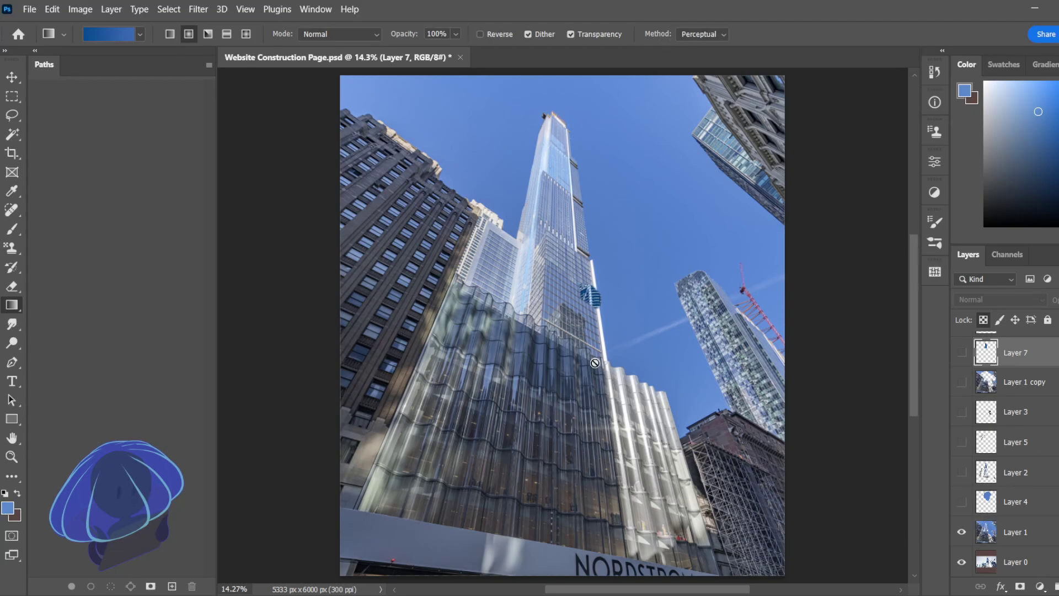
Inspect the central tower up close and compare the image with Layer 1 hidden and shown.
{"action": "scroll", "coordinate": [573, 154], "scroll_direction": "up", "scroll_amount": 4}
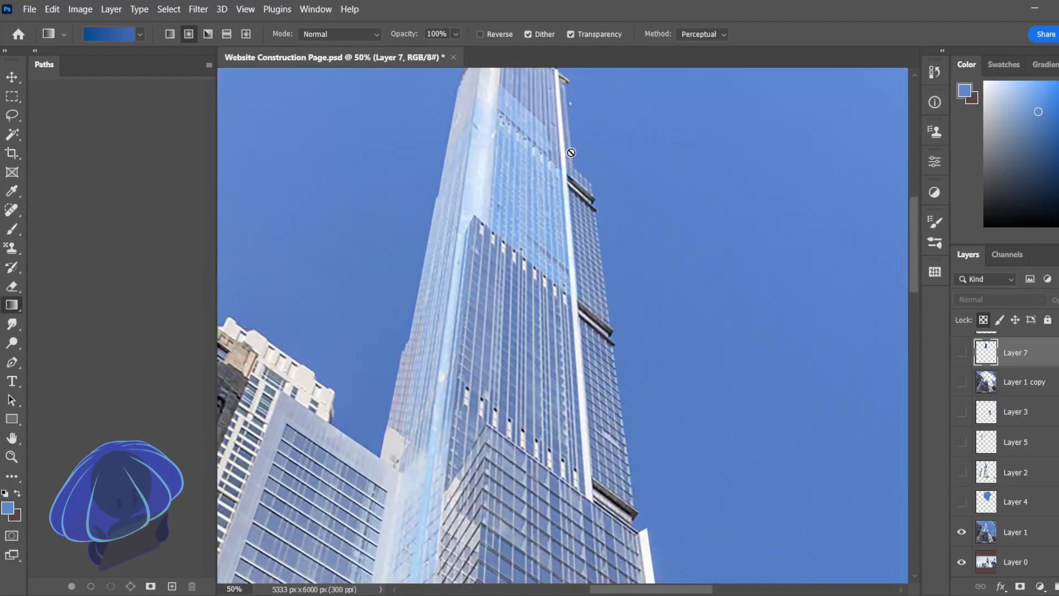
{"action": "key", "text": "ctrl+0"}
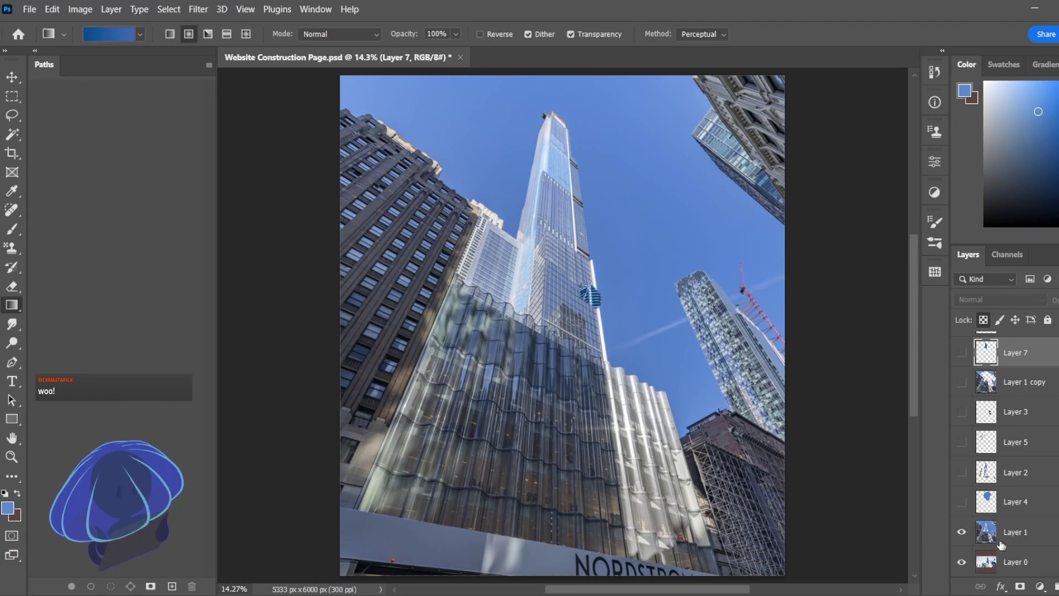
{"action": "left_click", "coordinate": [961, 531]}
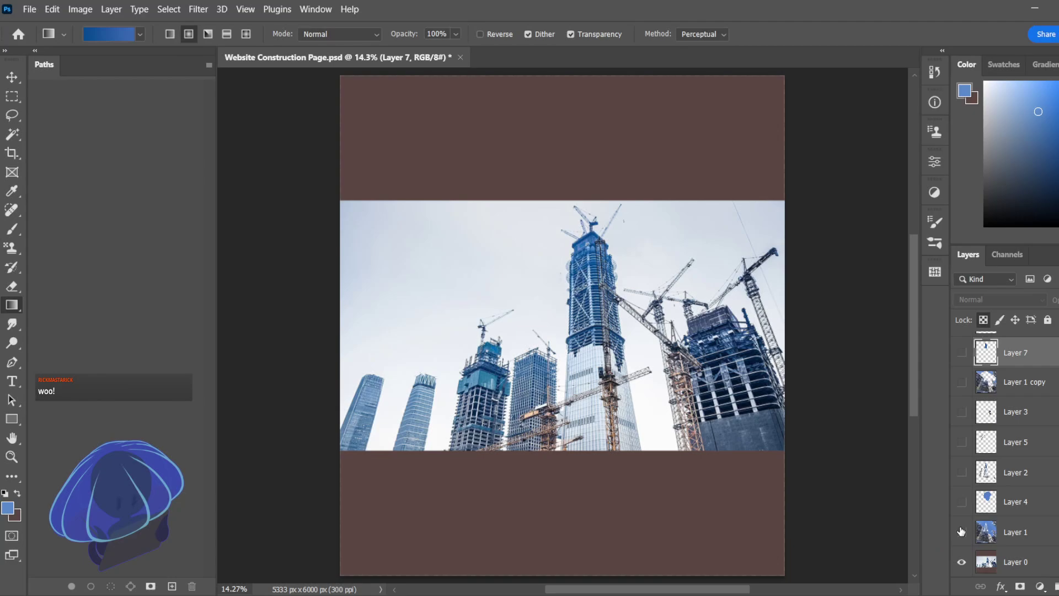
{"action": "left_click", "coordinate": [961, 532]}
Add a new empty layer and move it above Layer 10 in the layer stack.
{"action": "left_click", "coordinate": [1052, 573]}
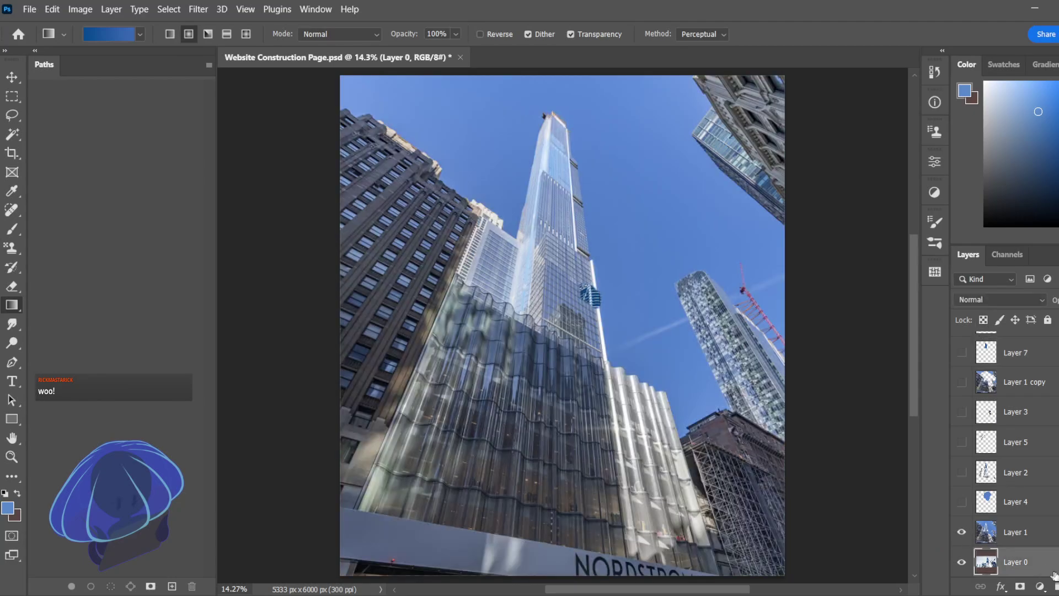
{"action": "left_click", "coordinate": [1054, 586]}
{"action": "left_click_drag", "start_coordinate": [1036, 570], "coordinate": [1007, 341]}
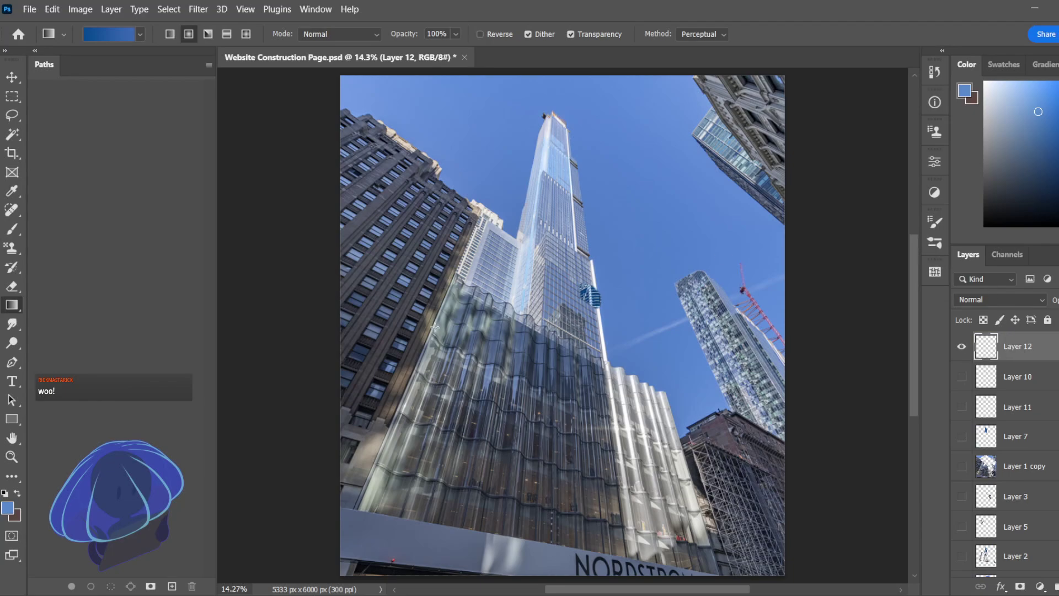
Set the Rectangle tool to draw shapes with no fill.
{"action": "left_click", "coordinate": [12, 419]}
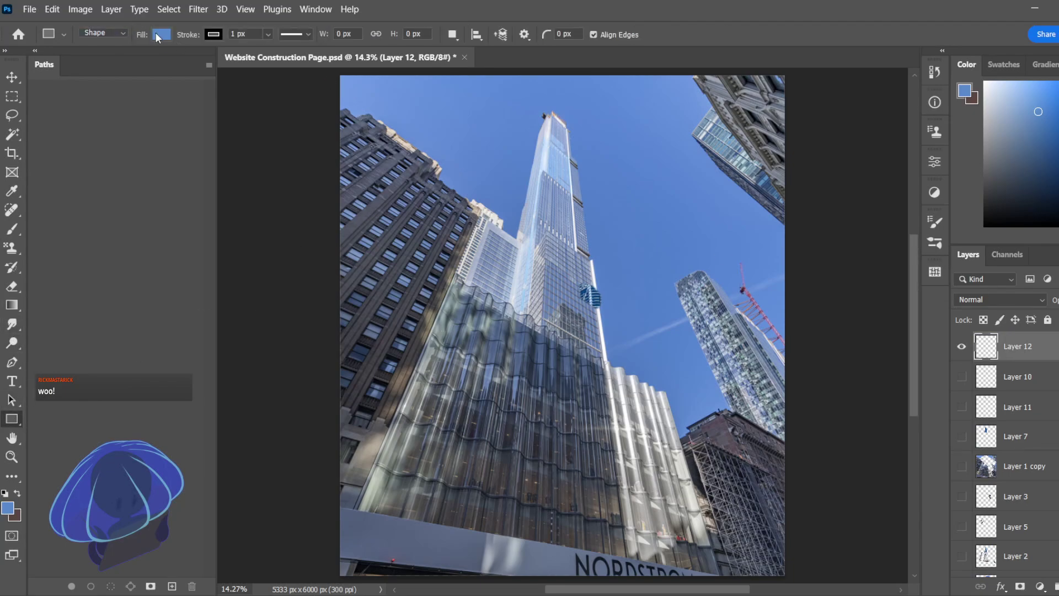
{"action": "left_click", "coordinate": [160, 35]}
{"action": "left_click", "coordinate": [76, 62]}
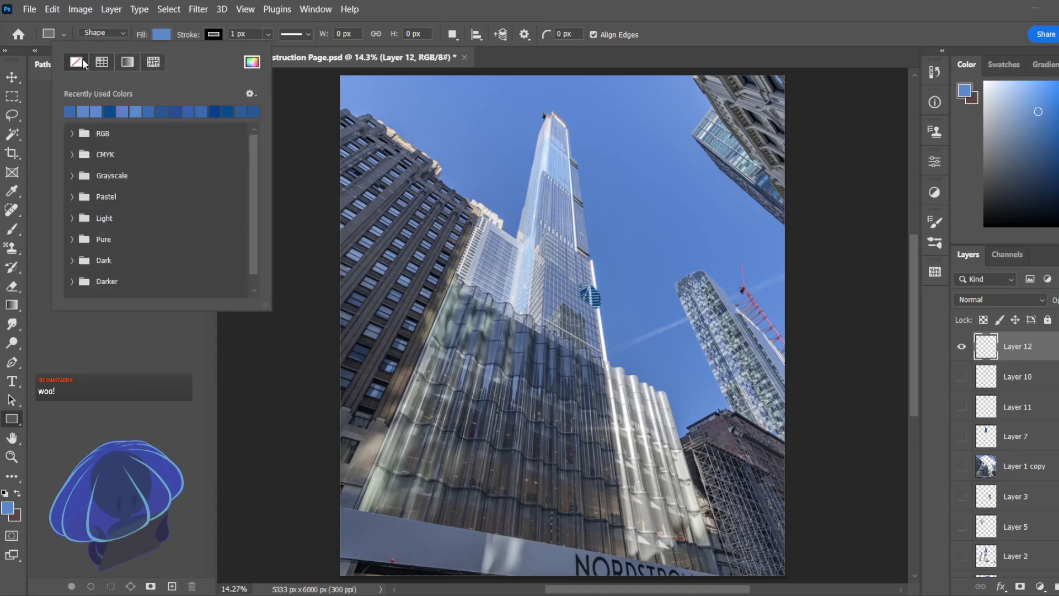
{"action": "left_click", "coordinate": [367, 99]}
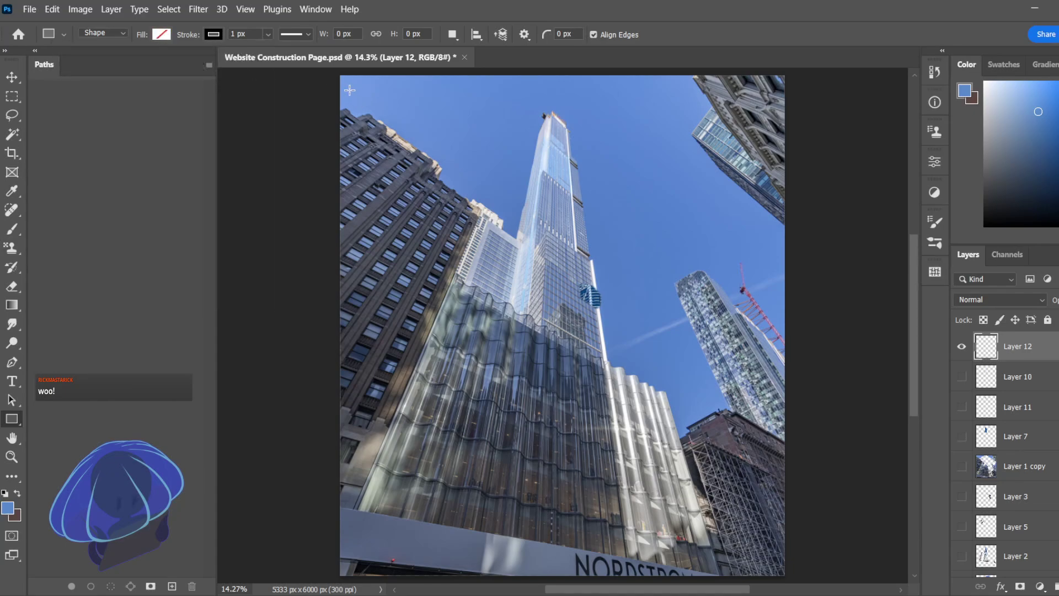
Draw a tall, narrow rectangle about 319 × 5720 px along the image's left edge and set its stroke to 5 px.
{"action": "left_click_drag", "start_coordinate": [349, 90], "coordinate": [375, 567]}
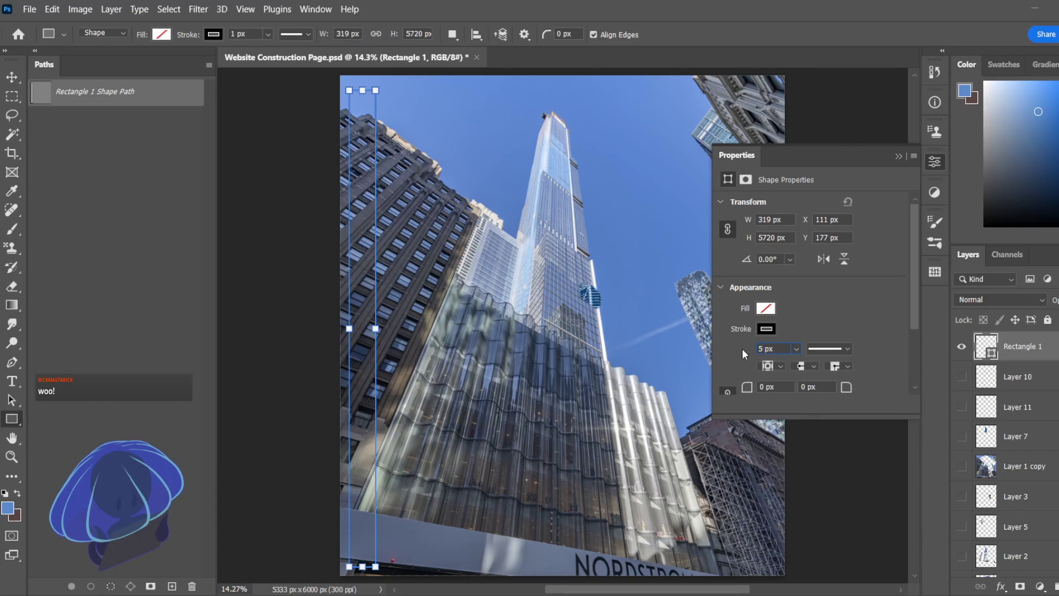
{"action": "key", "text": "Return"}
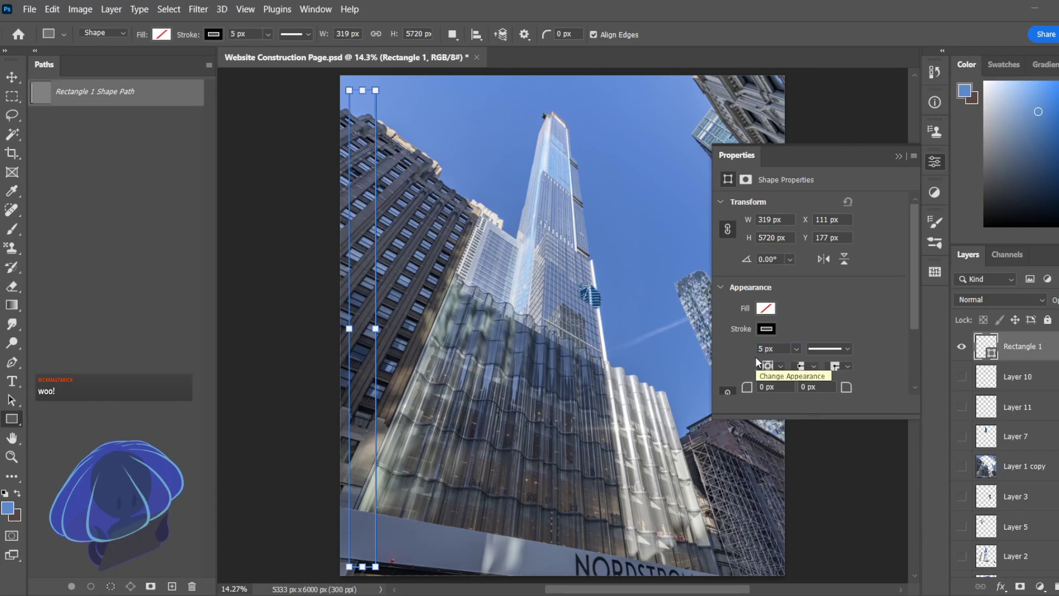
{"action": "left_click", "coordinate": [898, 156]}
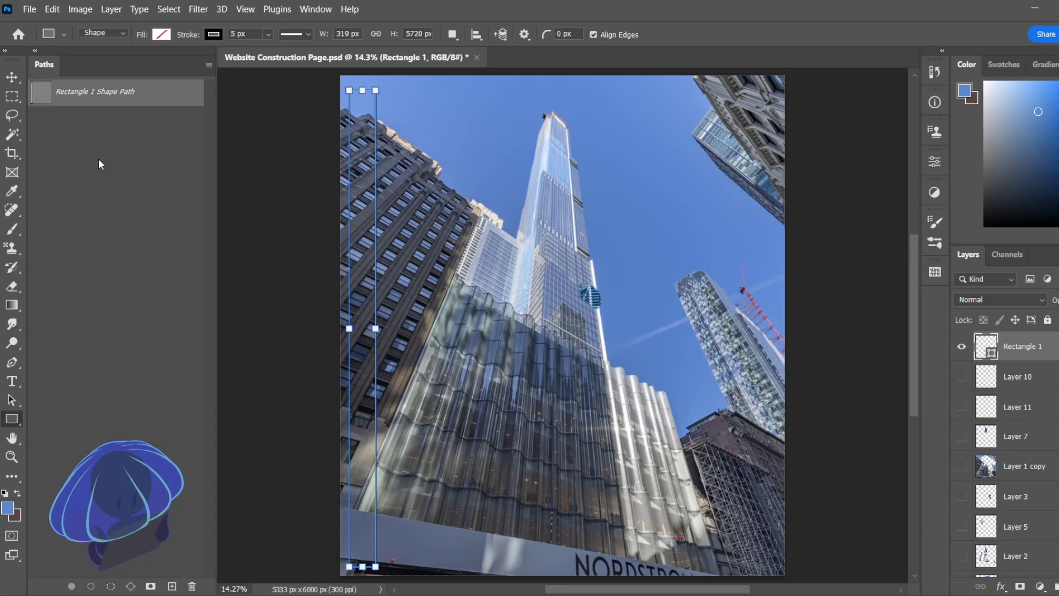
Delete the Rectangle 1 layer containing the tall rectangle with the 5 px stroke.
{"action": "left_click", "coordinate": [13, 78]}
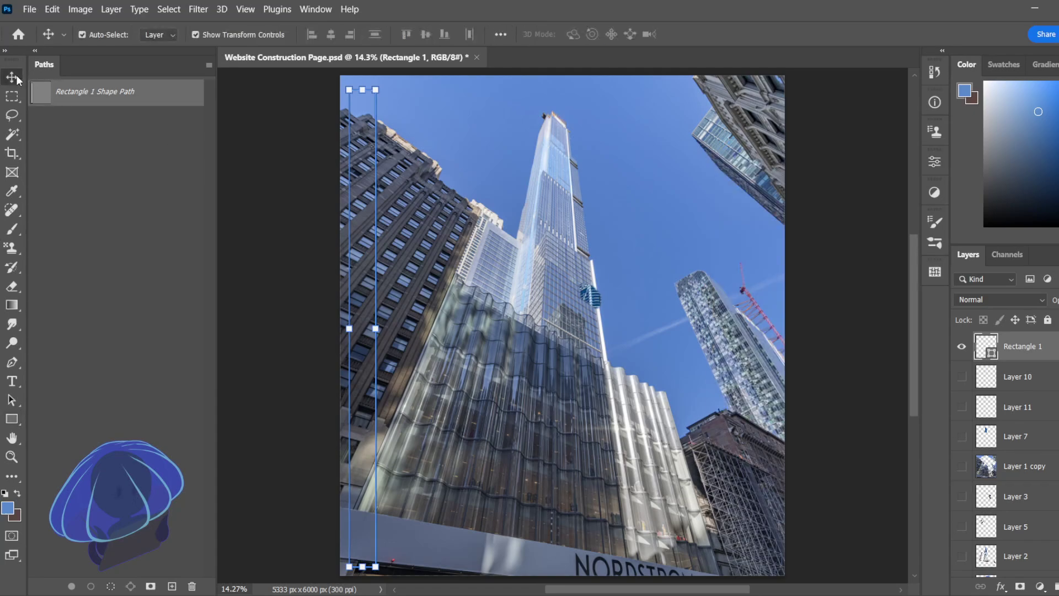
{"action": "left_click", "coordinate": [453, 219]}
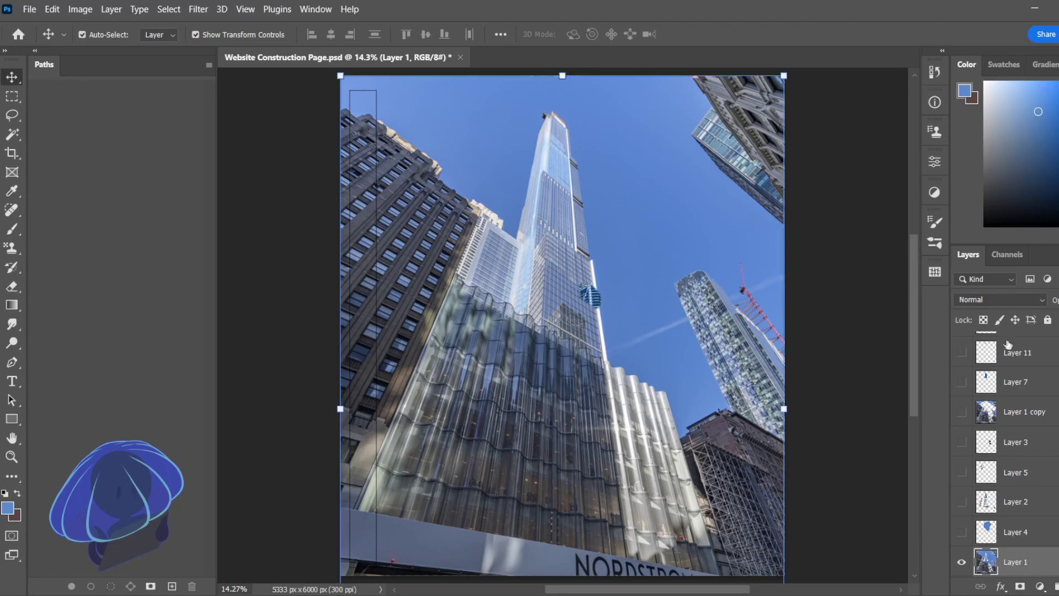
{"action": "scroll", "coordinate": [1007, 344], "scroll_direction": "up", "scroll_amount": 3}
{"action": "left_click", "coordinate": [1020, 377]}
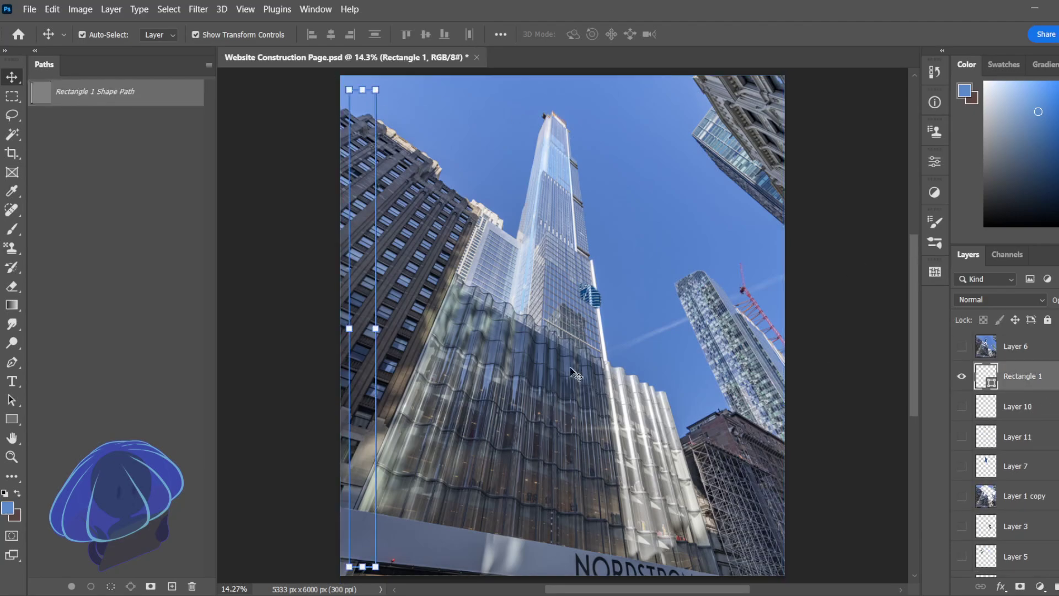
{"action": "key", "text": "ctrl+t"}
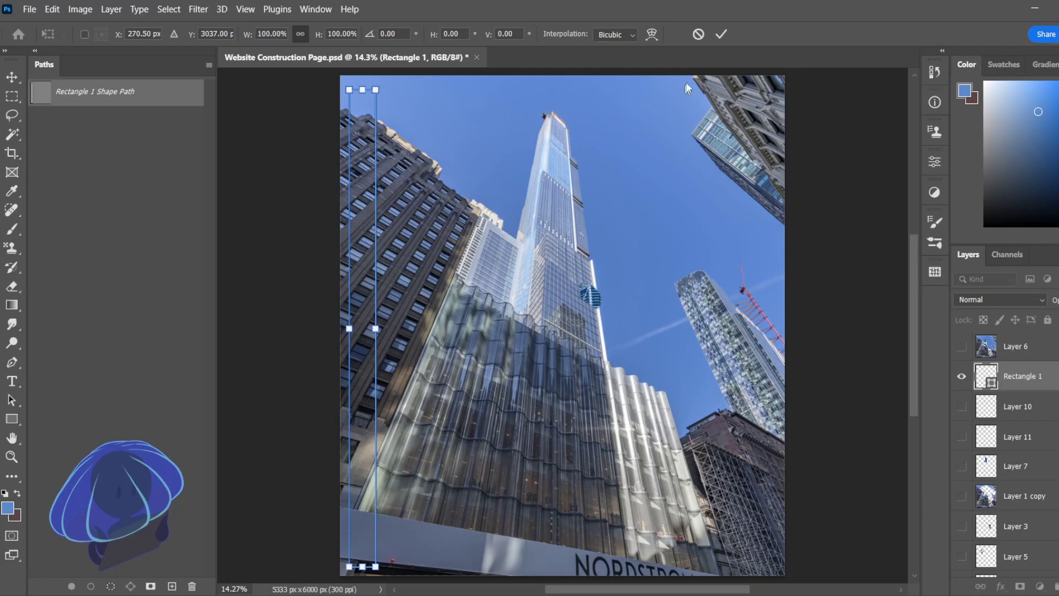
{"action": "left_click", "coordinate": [721, 34]}
{"action": "left_click", "coordinate": [375, 329]}
{"action": "key", "text": "Return"}
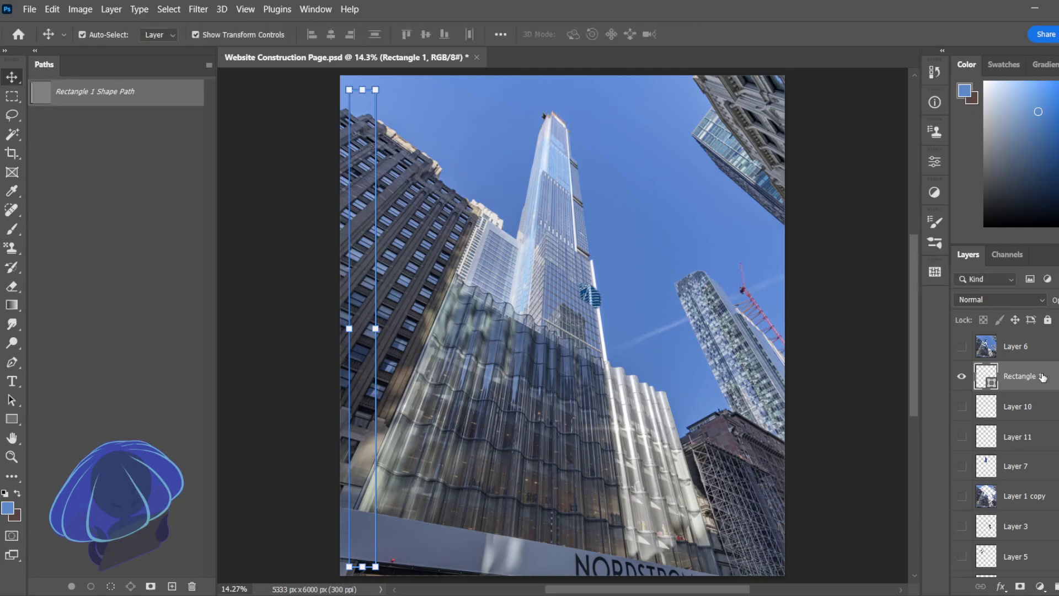
{"action": "key", "text": "Delete"}
{"action": "left_click", "coordinate": [521, 240]}
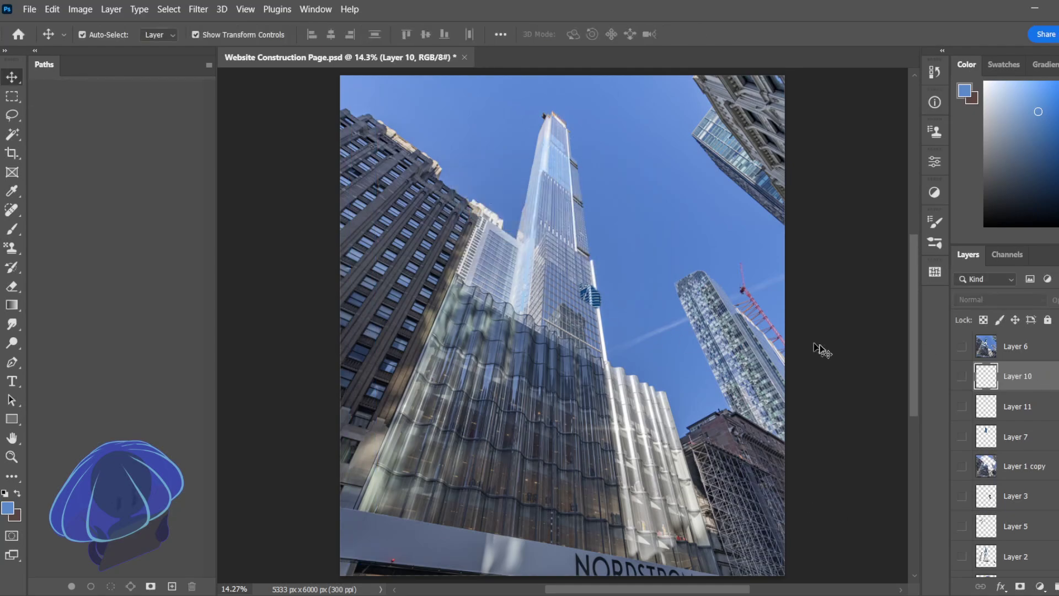
Draw a tall, narrow rectangle about 282 × 5752 px along the image's left edge and set its stroke to 10 px.
{"action": "left_click", "coordinate": [11, 419]}
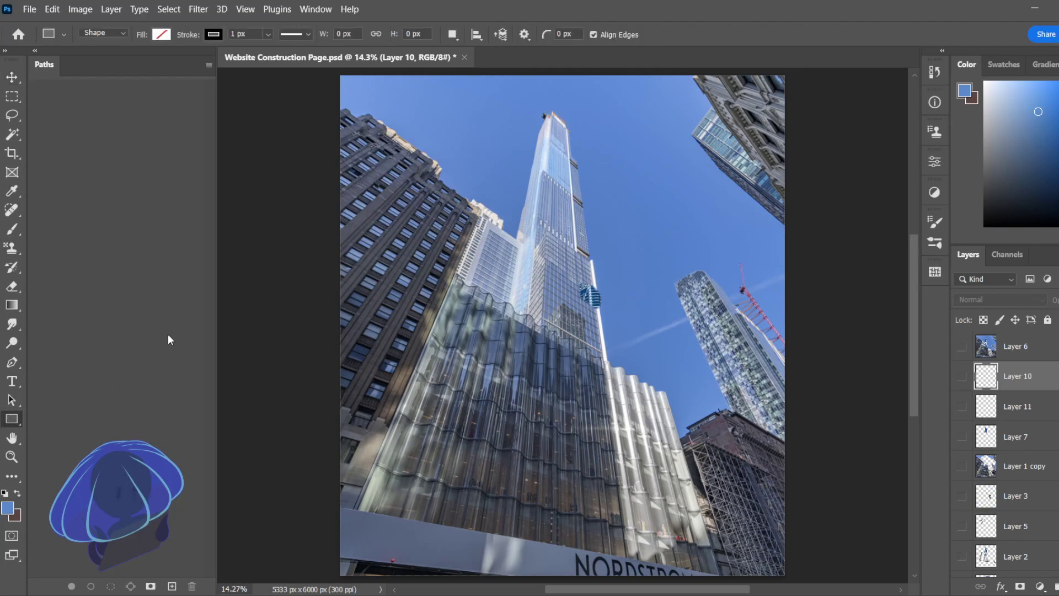
{"action": "left_click_drag", "start_coordinate": [349, 85], "coordinate": [371, 566]}
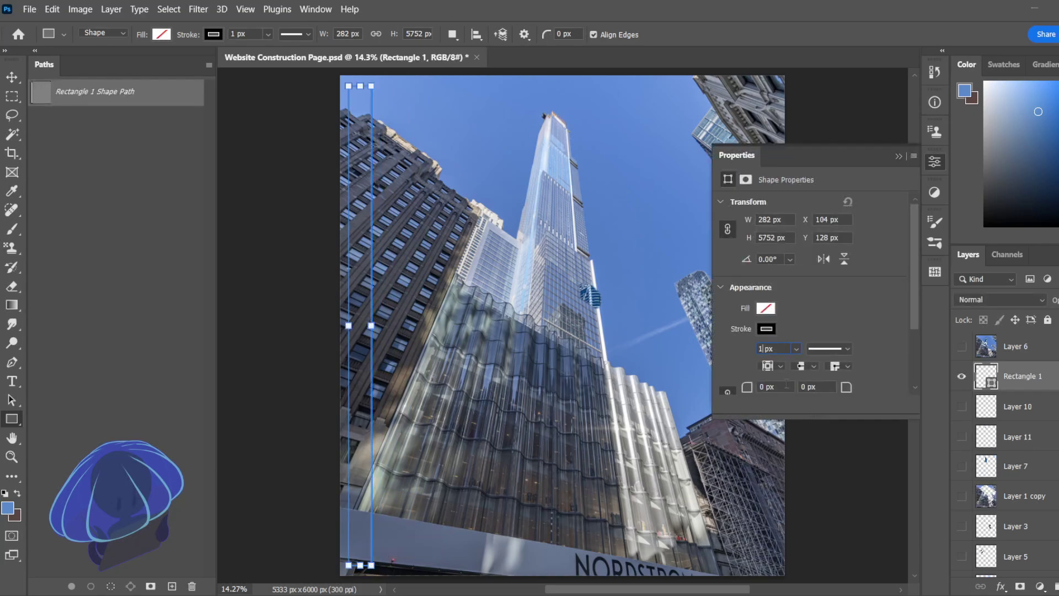
{"action": "type", "text": "0"}
{"action": "key", "text": "Return"}
{"action": "left_click", "coordinate": [899, 156]}
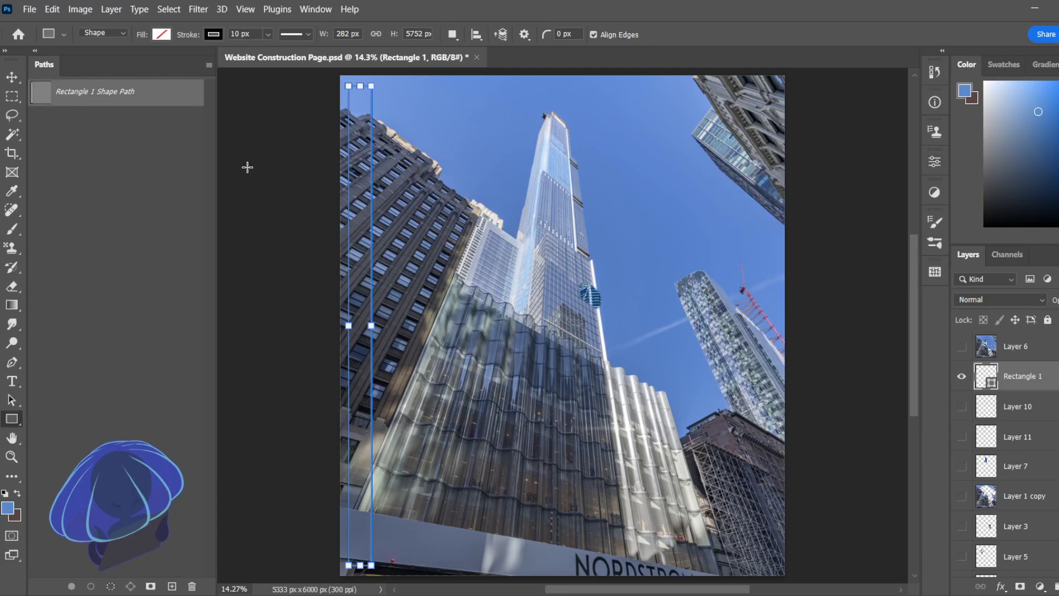
{"action": "left_click", "coordinate": [11, 78]}
{"action": "left_click", "coordinate": [372, 327]}
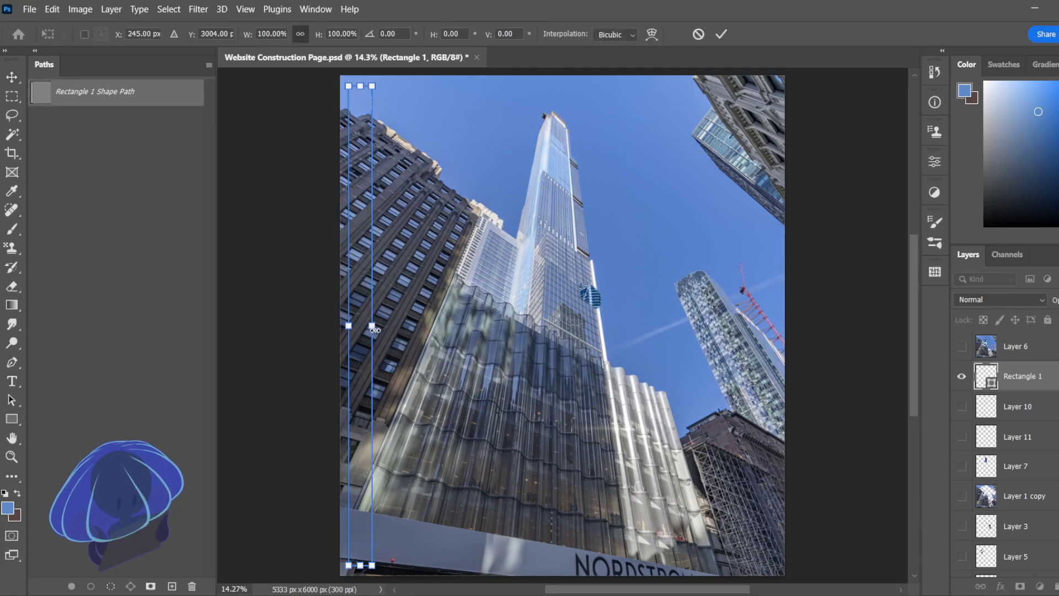
{"action": "key", "text": "Return"}
{"action": "right_click", "coordinate": [1015, 377]}
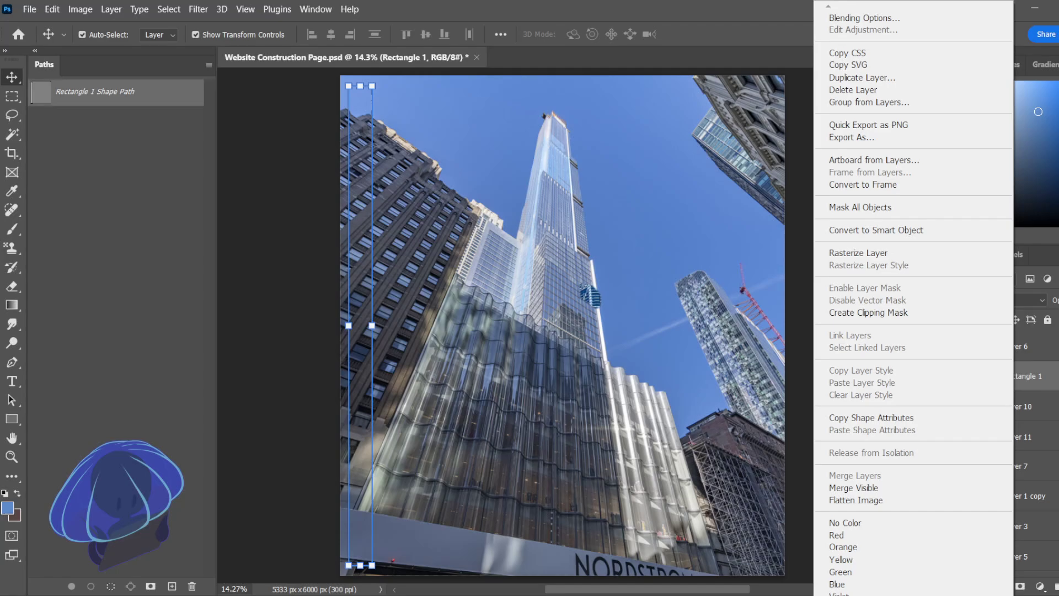
{"action": "key", "text": "Escape"}
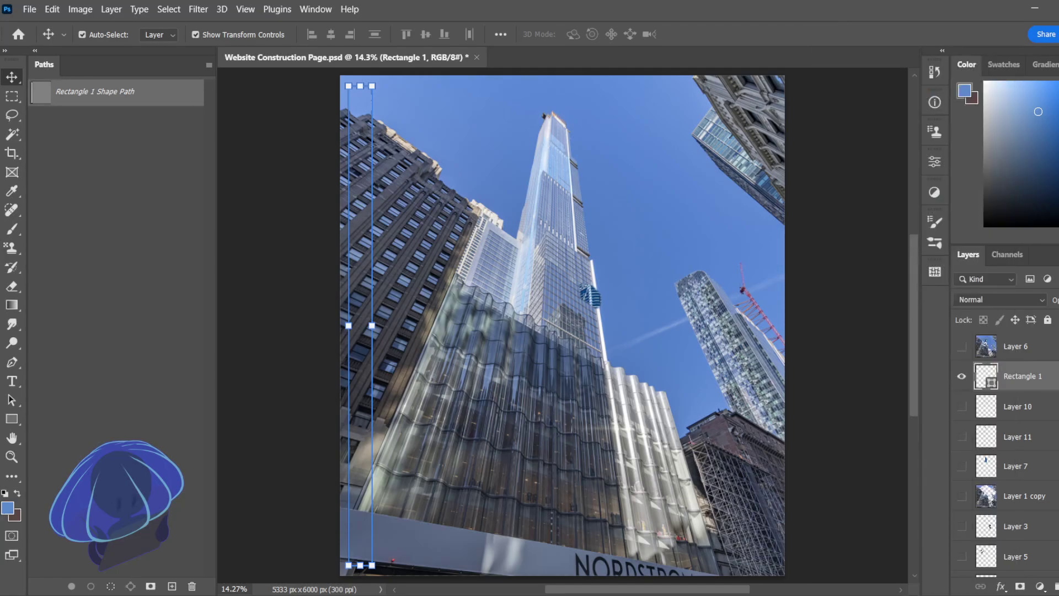
Rasterize the Rectangle 1 shape layer so it can be painted on.
{"action": "key", "text": "b"}
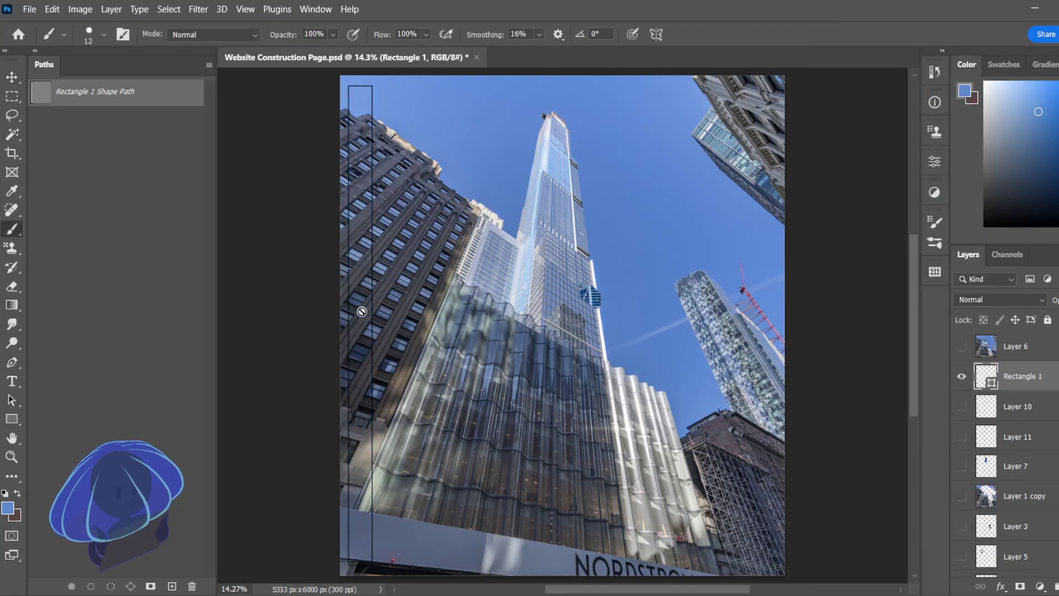
{"action": "right_click", "coordinate": [1045, 381]}
{"action": "left_click", "coordinate": [904, 252]}
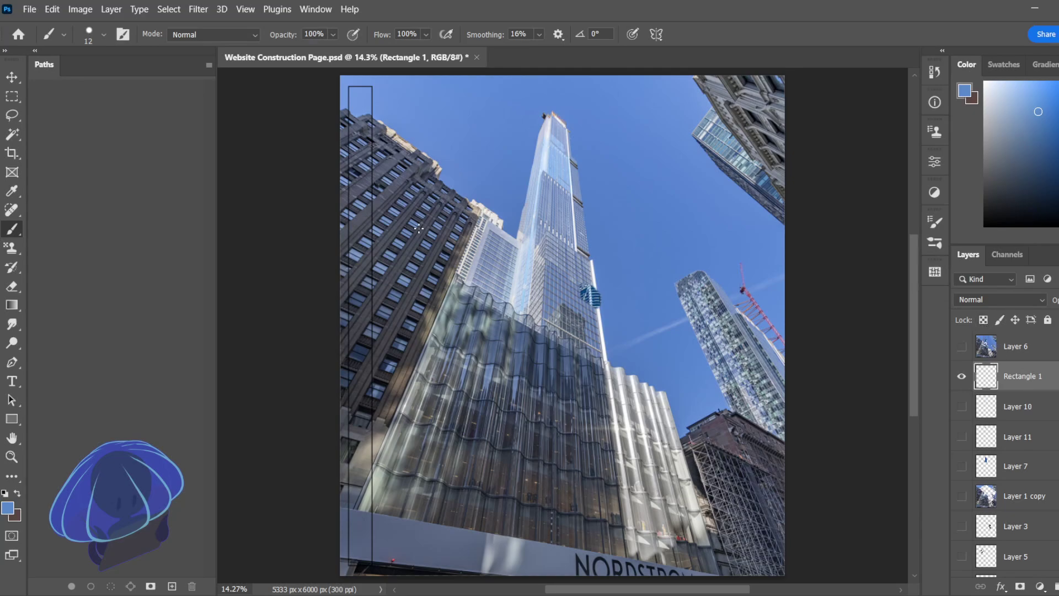
Select the area outside the rectangle with the Magic Wand and invert the selection to cover the rectangle.
{"action": "left_click", "coordinate": [12, 134]}
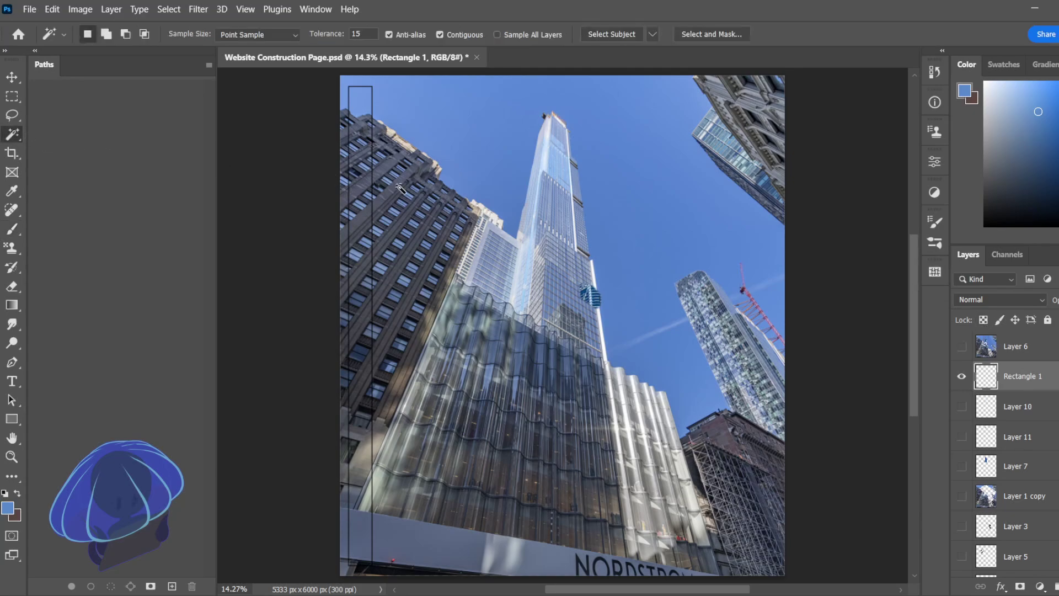
{"action": "left_click", "coordinate": [399, 188]}
{"action": "right_click", "coordinate": [399, 188]}
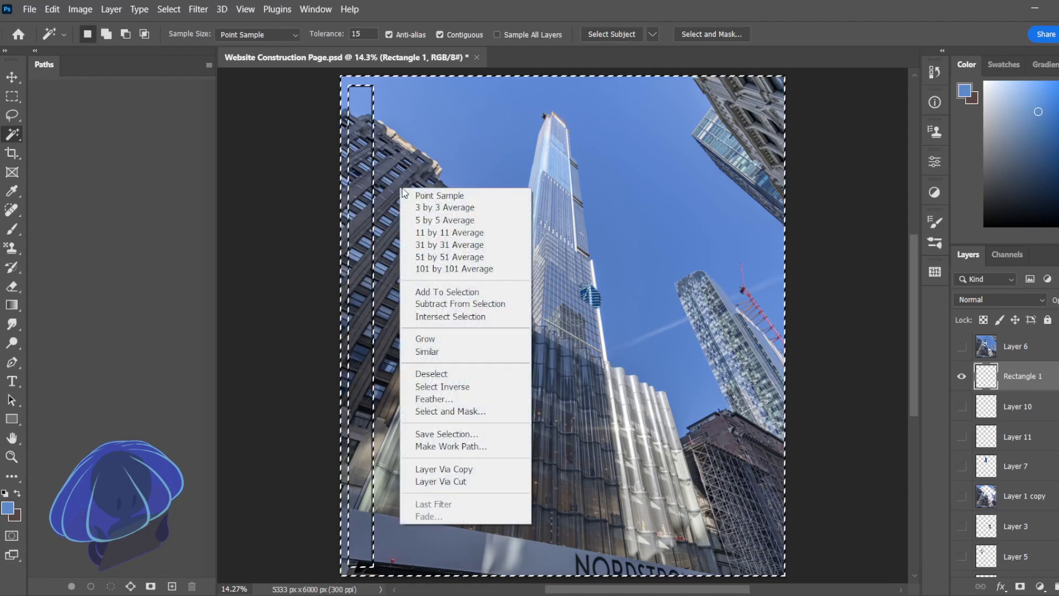
{"action": "left_click", "coordinate": [488, 392]}
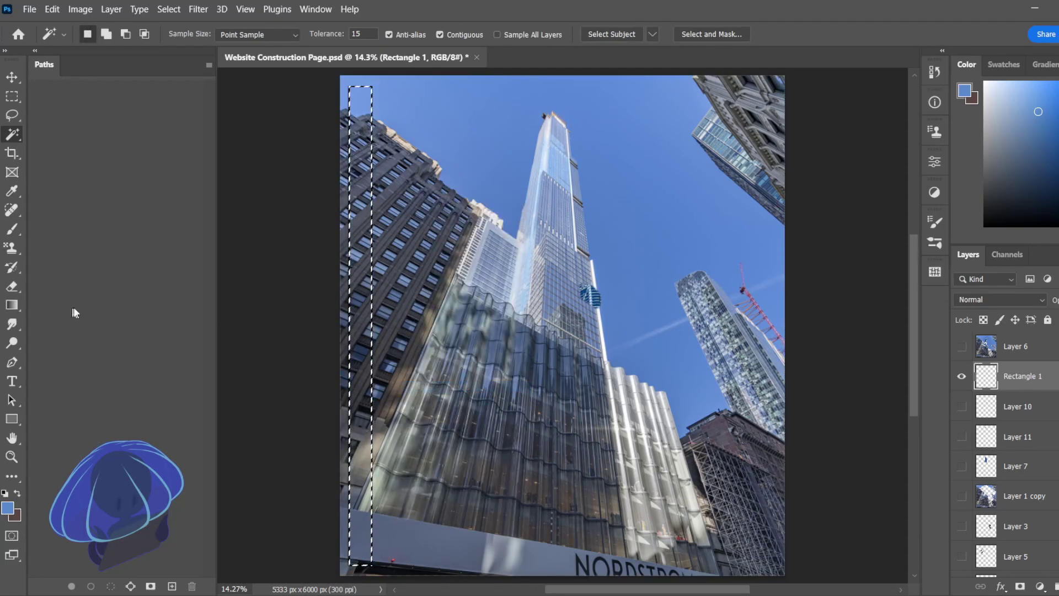
Paint the whole selected rectangle solid grey with a 193 px hard brush and clear the selection.
{"action": "key", "text": "b"}
{"action": "key", "text": "d"}
{"action": "key", "text": "x"}
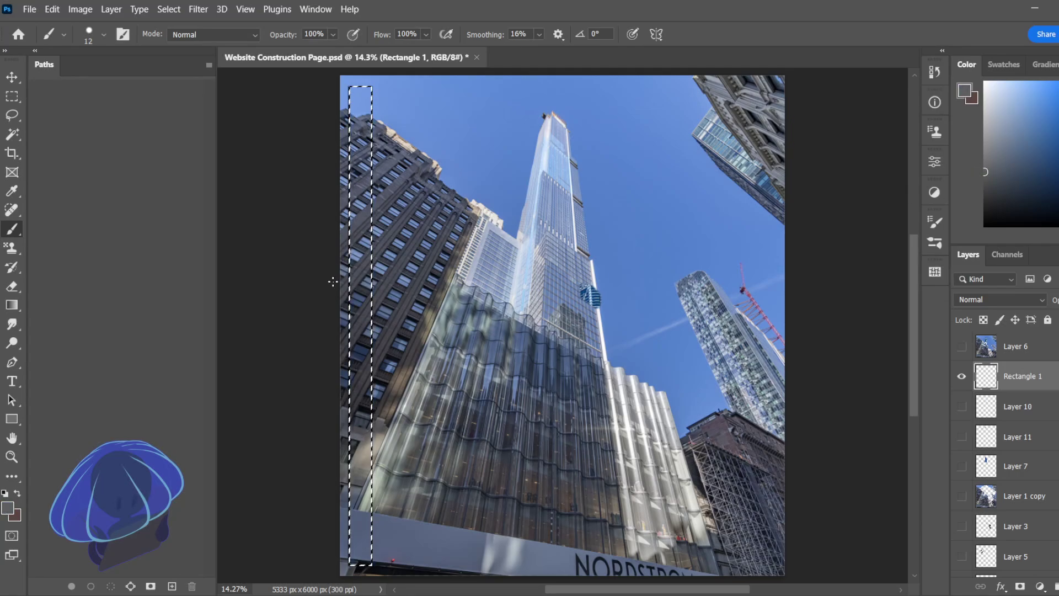
{"action": "left_click", "coordinate": [104, 34]}
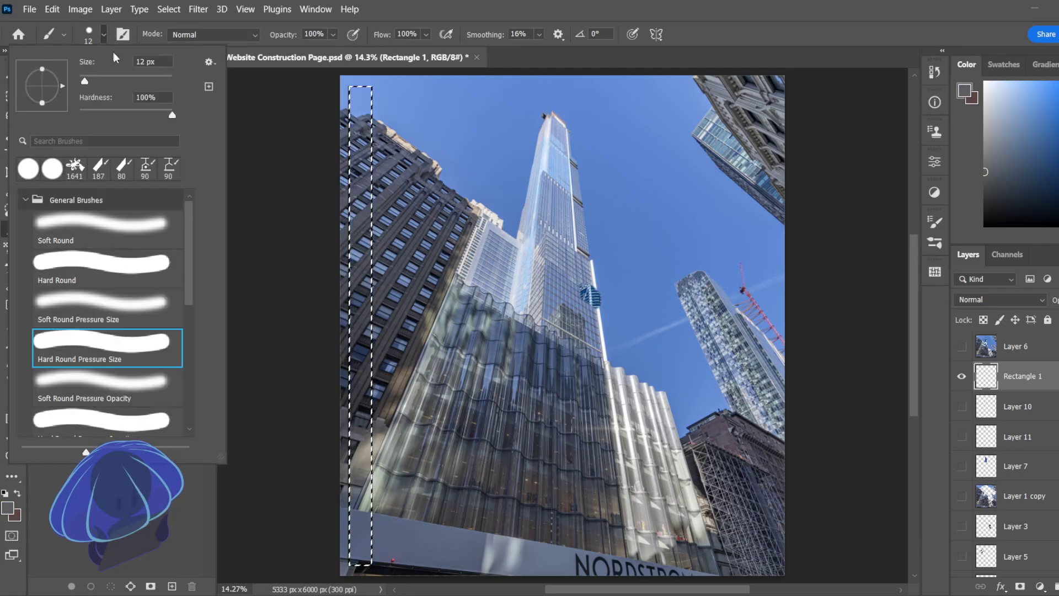
{"action": "left_click", "coordinate": [148, 81]}
{"action": "left_click", "coordinate": [104, 38]}
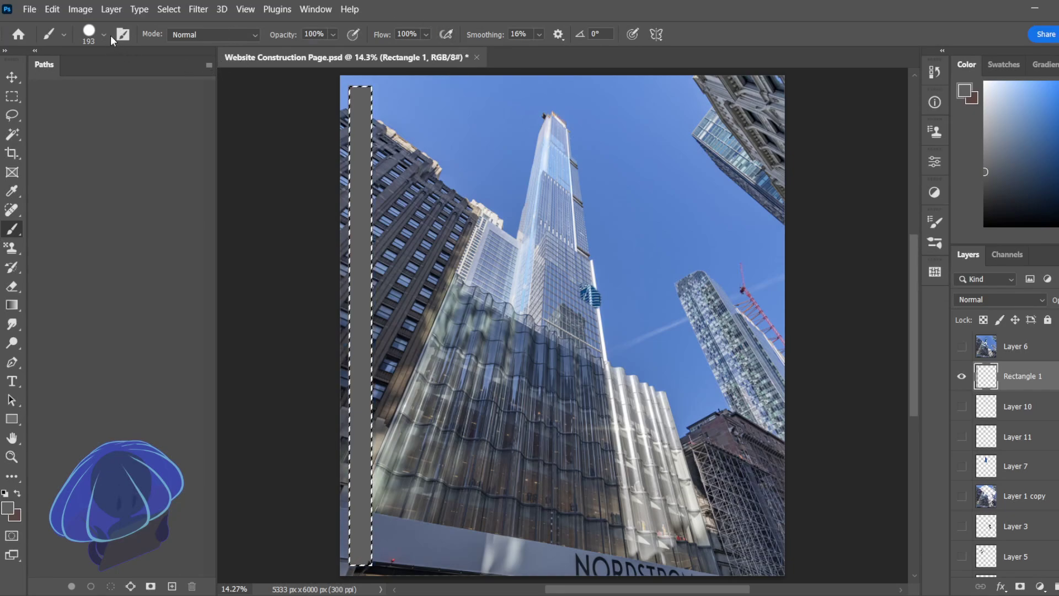
{"action": "left_click", "coordinate": [11, 96]}
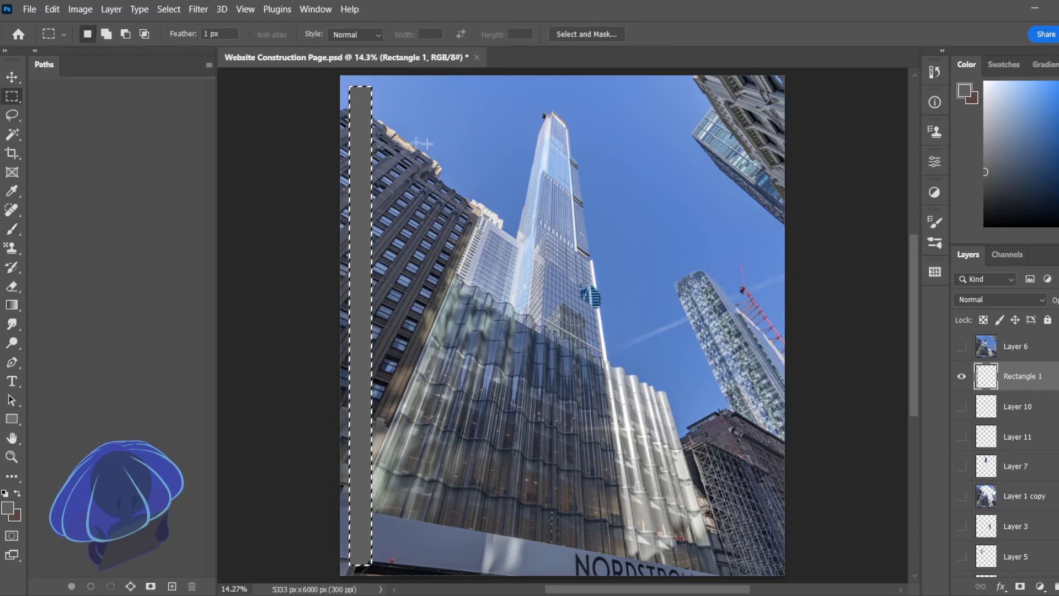
{"action": "left_click", "coordinate": [505, 155]}
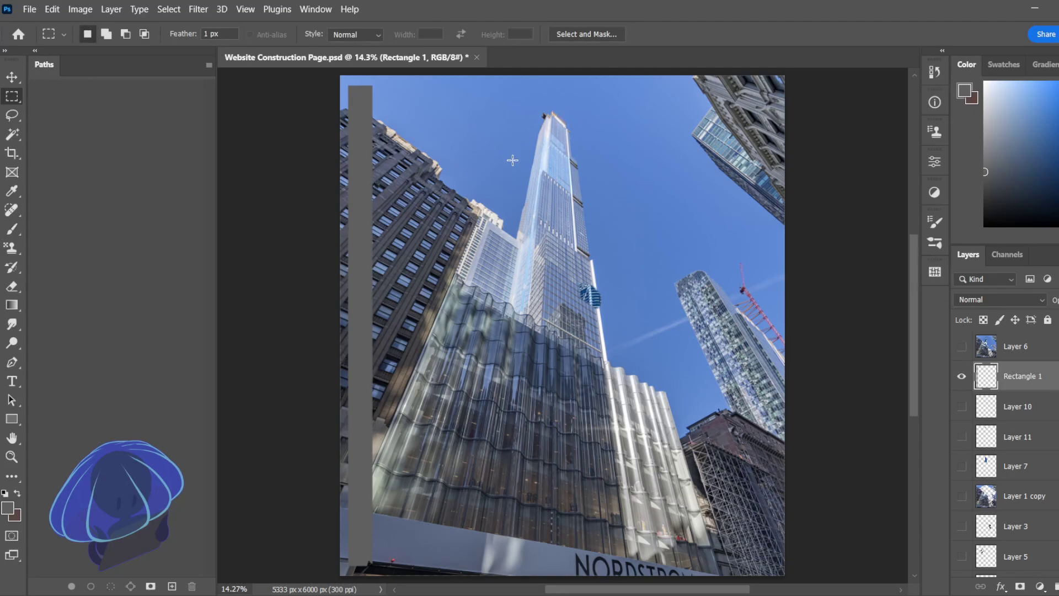
{"action": "left_click", "coordinate": [13, 134]}
{"action": "left_click", "coordinate": [368, 184]}
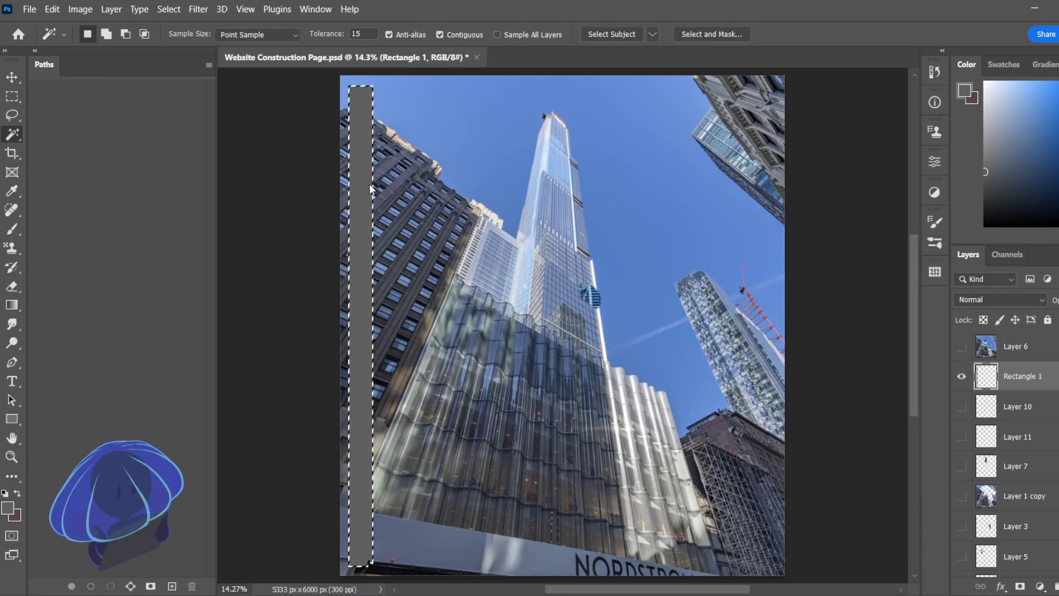
{"action": "key", "text": "b"}
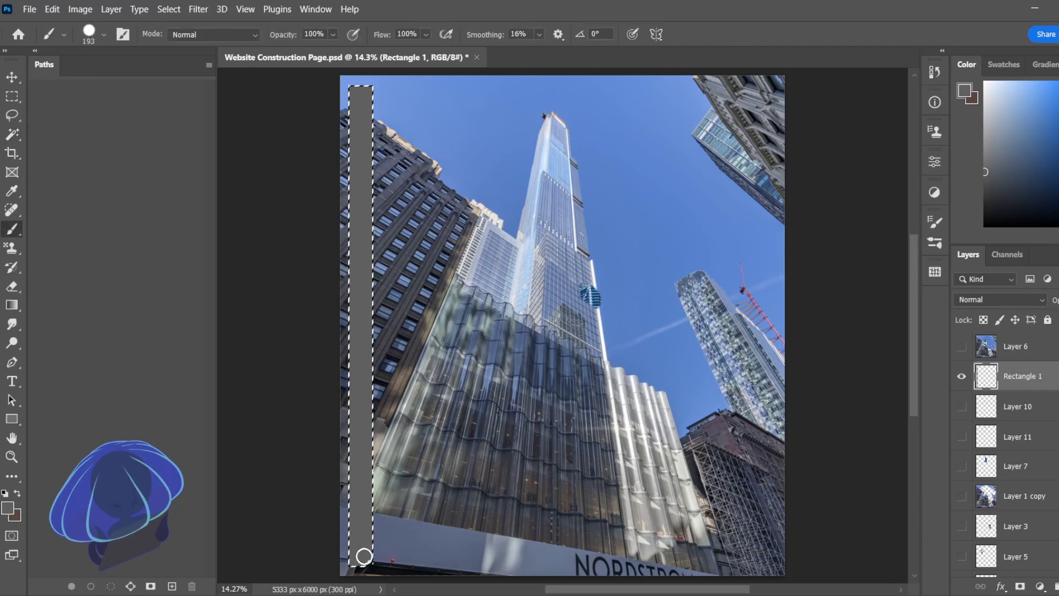
{"action": "left_click", "coordinate": [13, 115]}
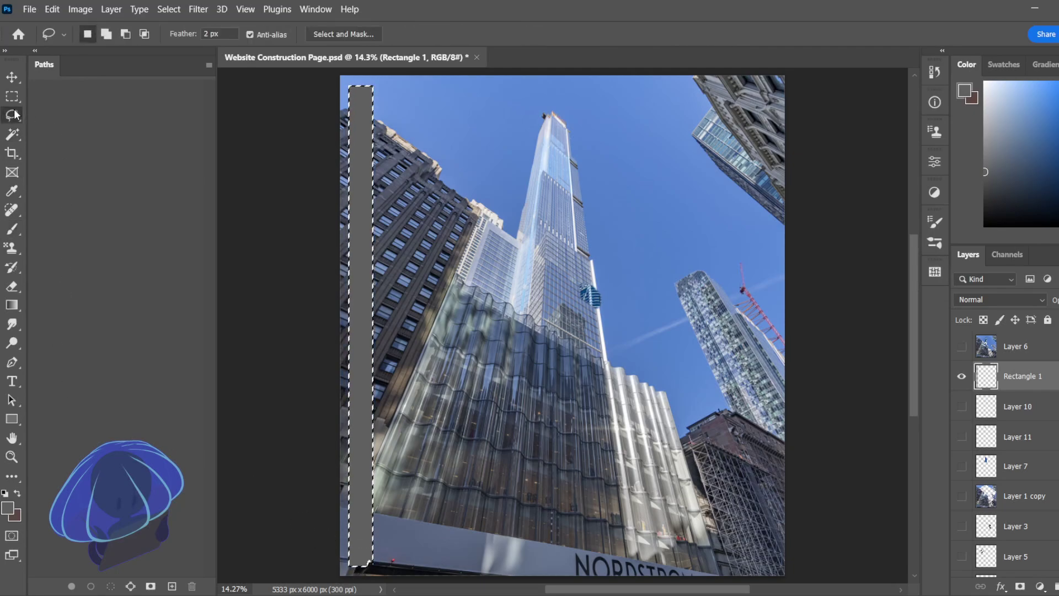
{"action": "left_click", "coordinate": [444, 210]}
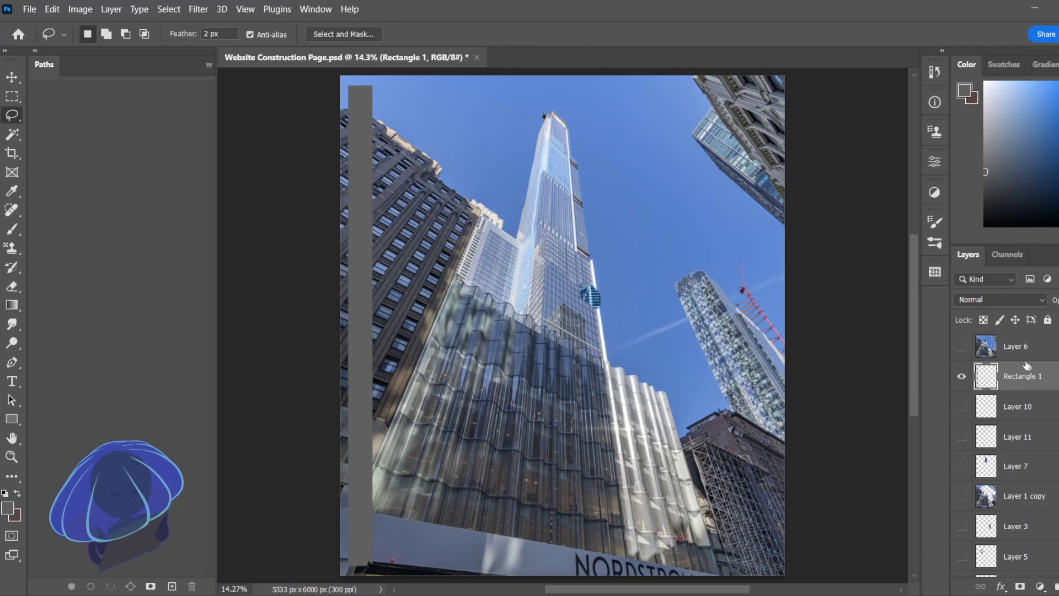
Lock the Rectangle 1 layer's transparent pixels and paint the lower part of the grey bar bright blue with the 193 px brush.
{"action": "left_click", "coordinate": [983, 319]}
{"action": "mouse_move", "coordinate": [1037, 220]}
{"action": "left_mouse_down"}
{"action": "mouse_move", "coordinate": [1056, 101]}
{"action": "mouse_move", "coordinate": [1043, 95]}
{"action": "left_mouse_up"}
{"action": "key", "text": "b"}
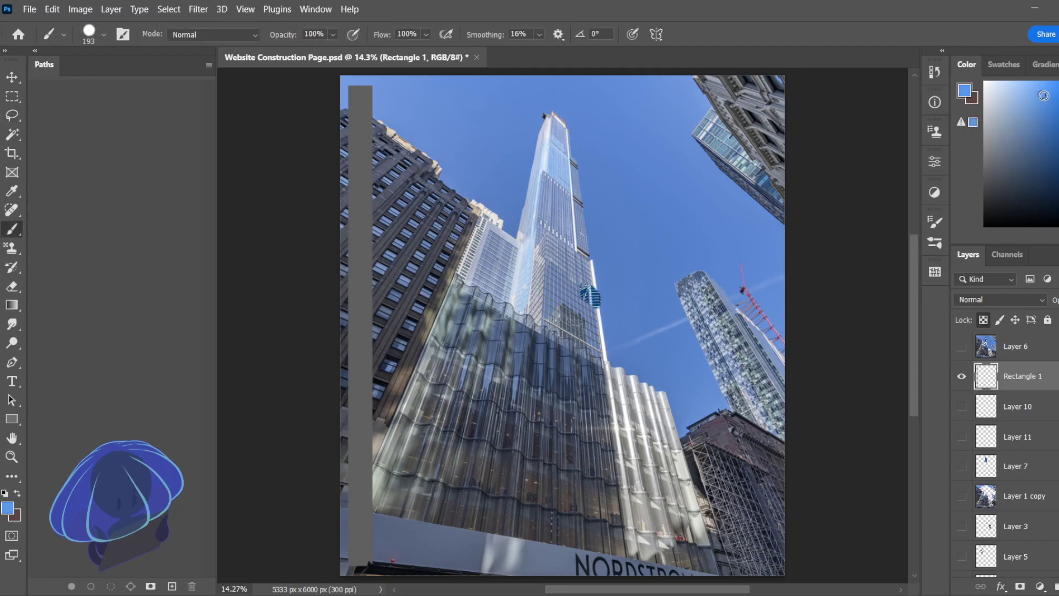
{"action": "mouse_move", "coordinate": [342, 276]}
{"action": "left_mouse_down"}
{"action": "mouse_move", "coordinate": [390, 277]}
{"action": "mouse_move", "coordinate": [337, 342]}
{"action": "mouse_move", "coordinate": [392, 349]}
{"action": "mouse_move", "coordinate": [395, 407]}
{"action": "mouse_move", "coordinate": [309, 469]}
{"action": "mouse_move", "coordinate": [386, 465]}
{"action": "mouse_move", "coordinate": [347, 515]}
{"action": "mouse_move", "coordinate": [428, 515]}
{"action": "mouse_move", "coordinate": [324, 581]}
{"action": "mouse_move", "coordinate": [309, 553]}
{"action": "left_mouse_up"}
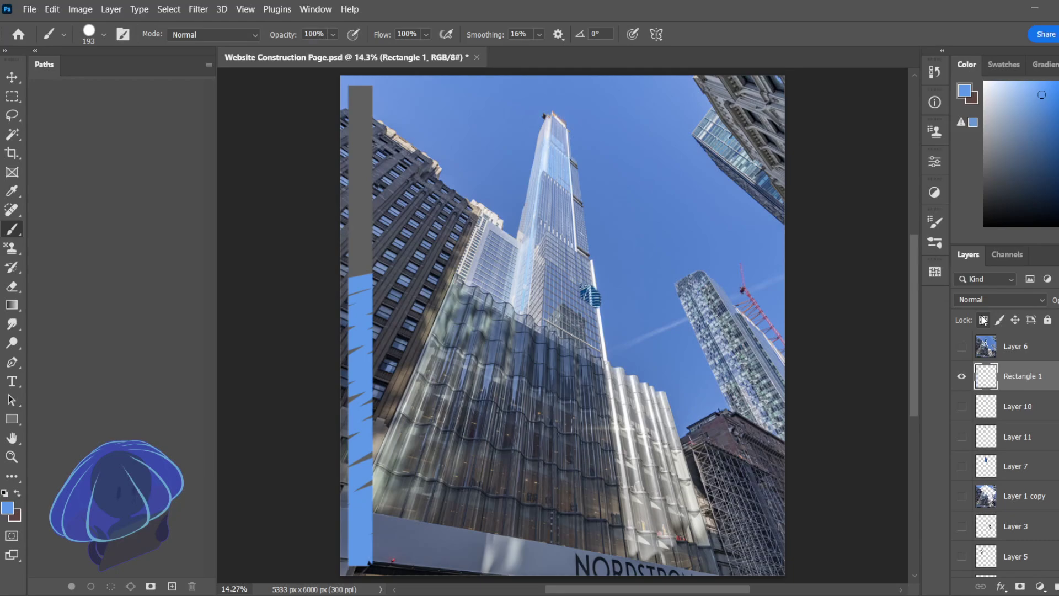
With transparency unlocked, hand-letter "BS Meter" in blue beside the bar's lower end and rename the Rectangle 1 layer as BS Meter.
{"action": "mouse_move", "coordinate": [386, 531]}
{"action": "left_mouse_down"}
{"action": "mouse_move", "coordinate": [386, 552]}
{"action": "mouse_move", "coordinate": [389, 521]}
{"action": "mouse_move", "coordinate": [399, 540]}
{"action": "left_mouse_up"}
{"action": "mouse_move", "coordinate": [434, 505]}
{"action": "left_mouse_down"}
{"action": "mouse_move", "coordinate": [428, 549]}
{"action": "mouse_move", "coordinate": [431, 541]}
{"action": "mouse_move", "coordinate": [444, 554]}
{"action": "mouse_move", "coordinate": [457, 537]}
{"action": "mouse_move", "coordinate": [461, 553]}
{"action": "mouse_move", "coordinate": [506, 496]}
{"action": "left_mouse_up"}
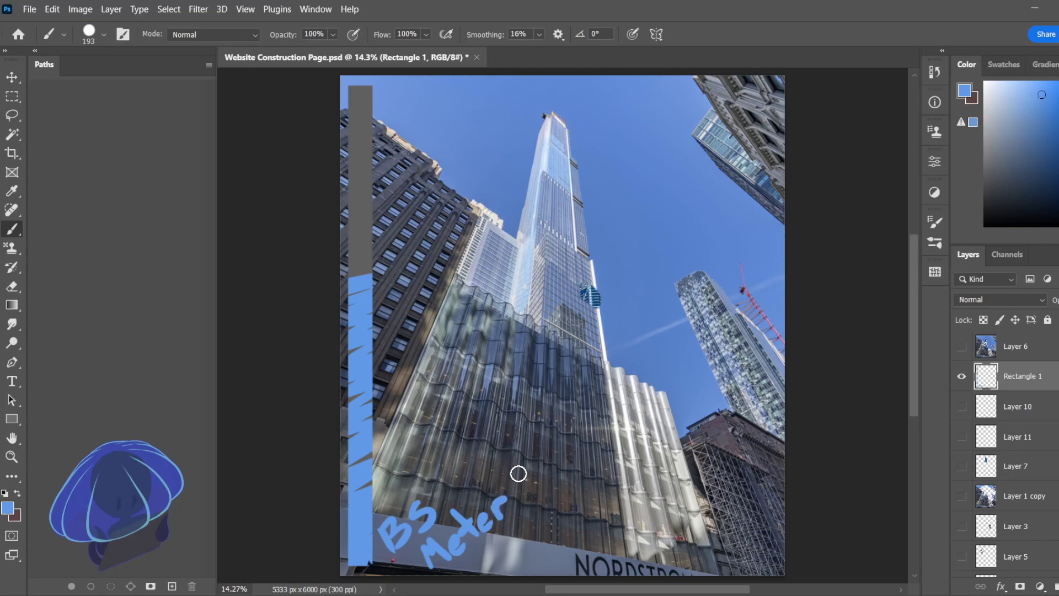
{"action": "double_click", "coordinate": [1037, 377]}
{"action": "type", "text": "BS Meter"}
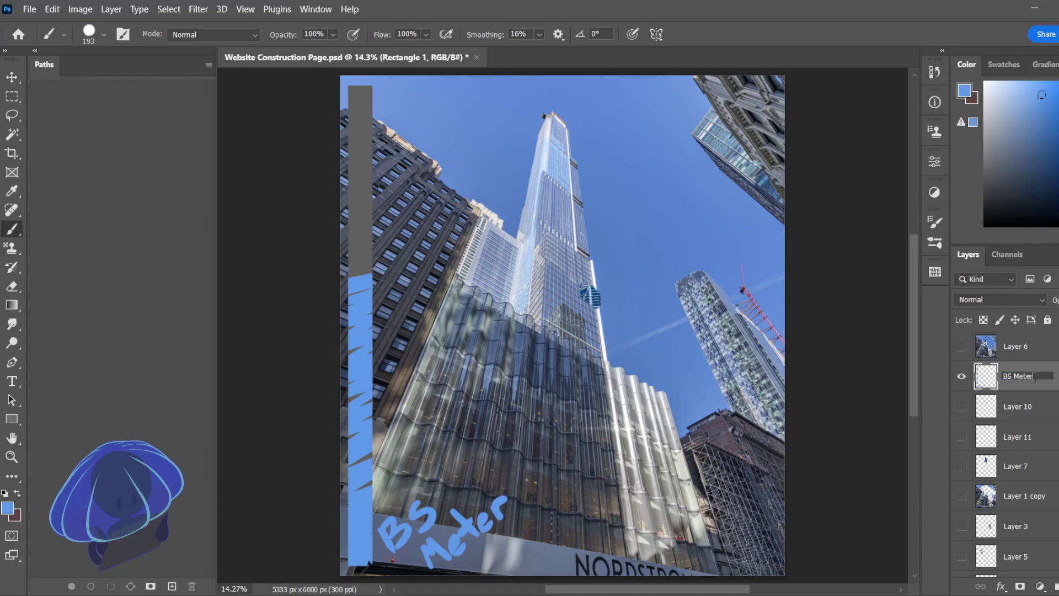
{"action": "key", "text": "Return"}
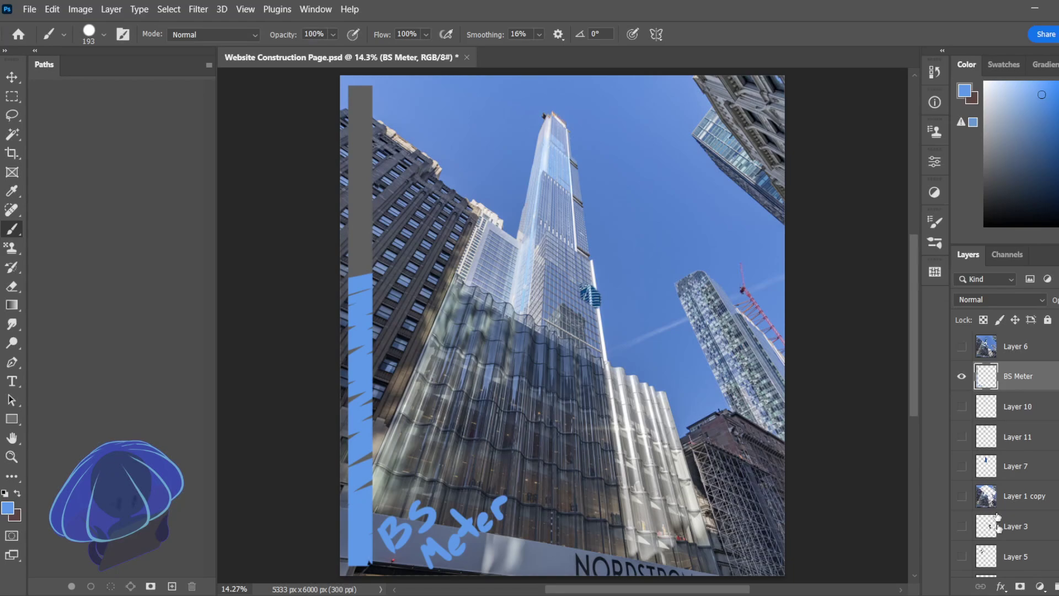
Paint a blue brush stroke over the NORDSTROM sign lettering at the photo's lower edge.
{"action": "left_click", "coordinate": [638, 564], "text": "ctrl"}
{"action": "left_click", "coordinate": [638, 564], "text": "ctrl"}
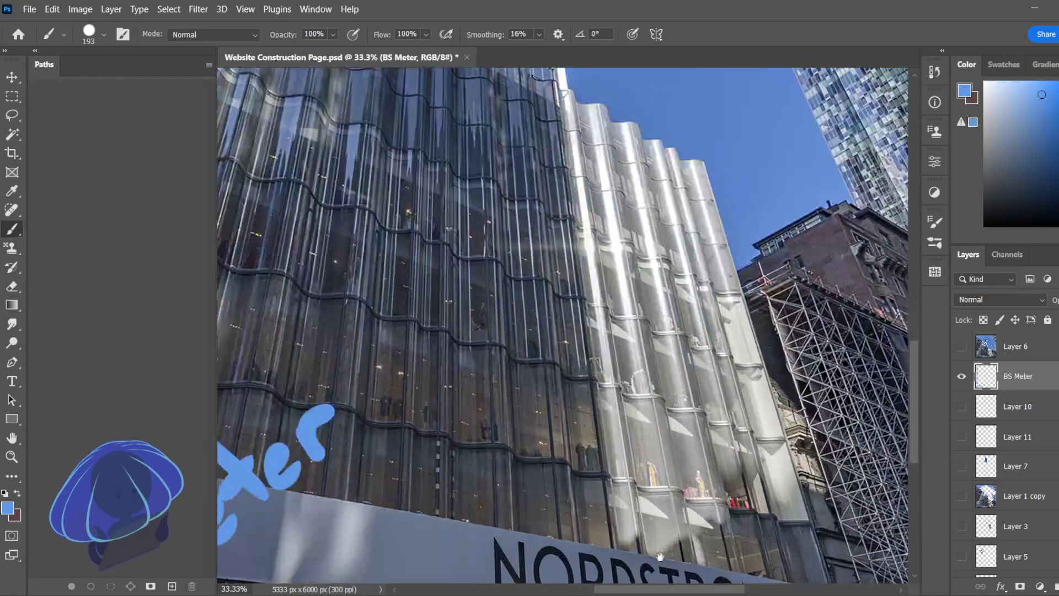
{"action": "left_click", "coordinate": [638, 546], "text": "ctrl"}
{"action": "left_click", "coordinate": [640, 480], "text": "ctrl"}
{"action": "left_click", "coordinate": [643, 483], "text": "ctrl"}
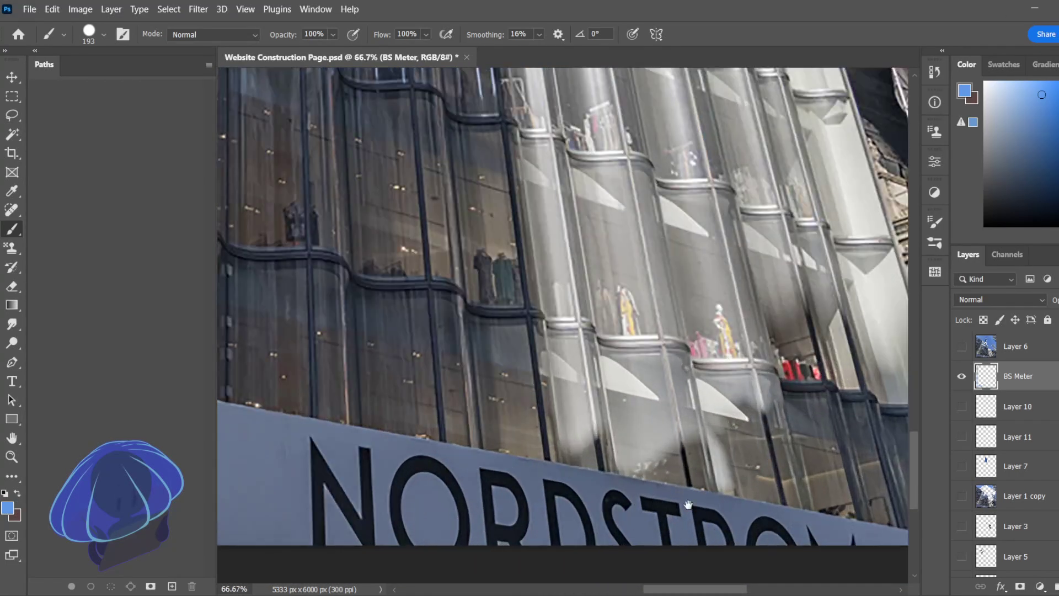
{"action": "key", "text": "ctrl+0"}
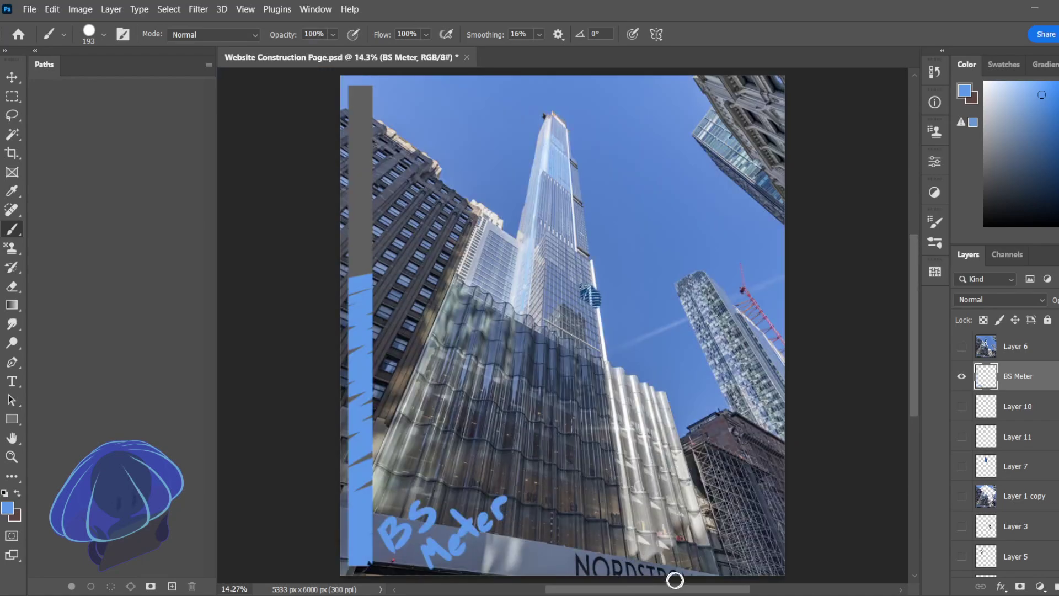
{"action": "mouse_move", "coordinate": [594, 568]}
{"action": "left_mouse_down"}
{"action": "mouse_move", "coordinate": [617, 559]}
{"action": "mouse_move", "coordinate": [575, 564]}
{"action": "mouse_move", "coordinate": [614, 572]}
{"action": "mouse_move", "coordinate": [623, 560]}
{"action": "mouse_move", "coordinate": [699, 579]}
{"action": "left_mouse_up"}
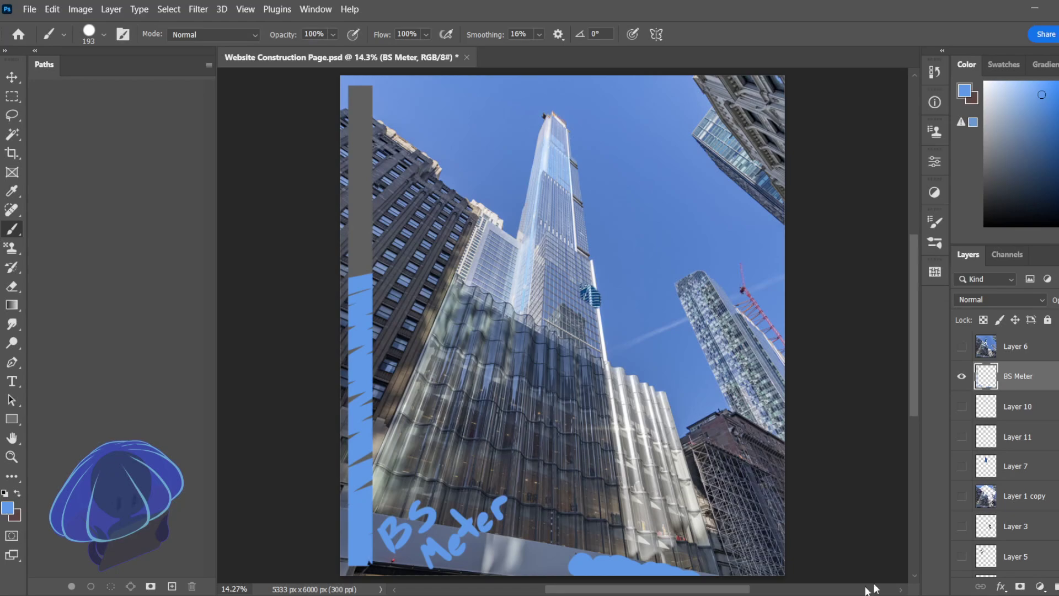
Hide Layer 1 to view the construction-site photo on Layer 0, and show Layer 1 again.
{"action": "scroll", "coordinate": [1046, 521], "scroll_direction": "down", "scroll_amount": 4}
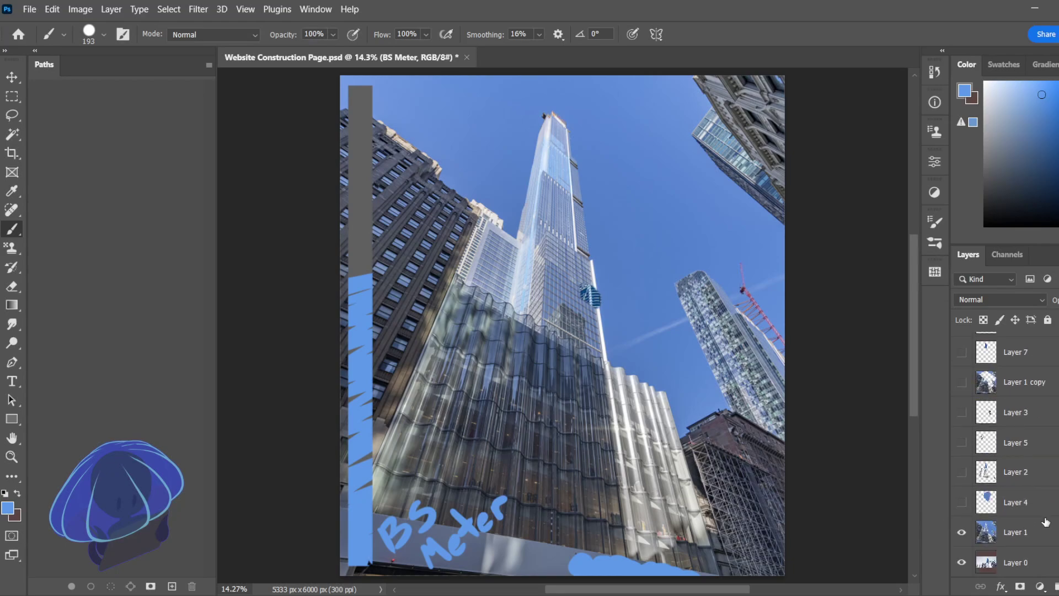
{"action": "left_click", "coordinate": [961, 532]}
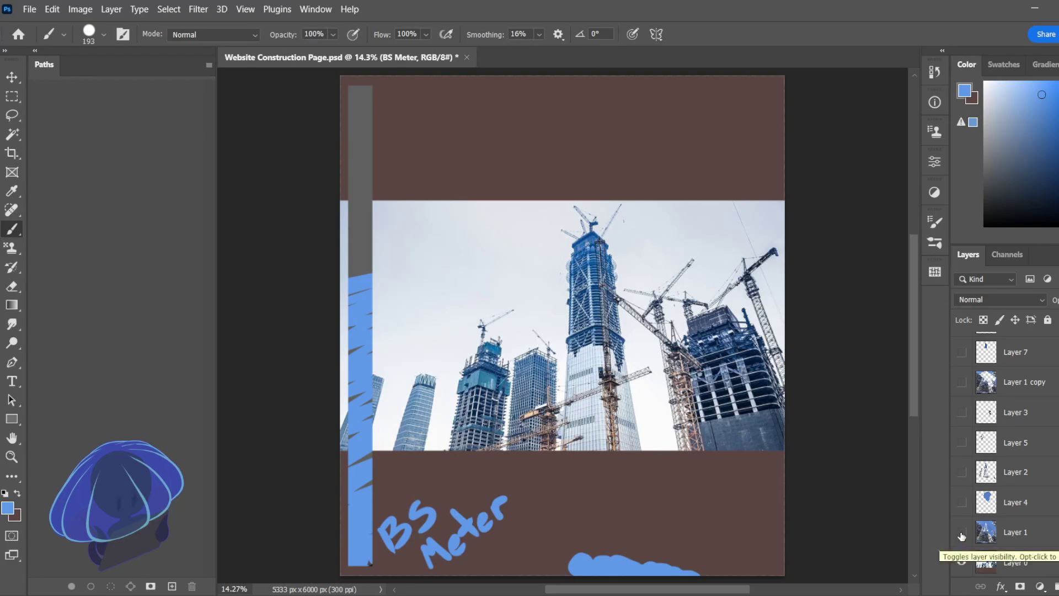
{"action": "left_click", "coordinate": [961, 533]}
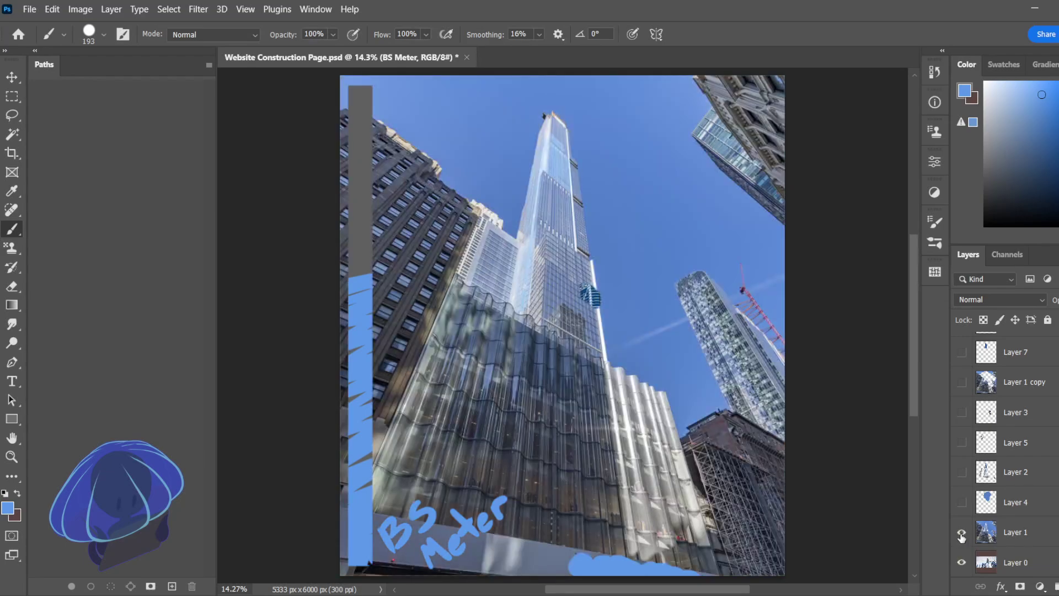
{"action": "scroll", "coordinate": [983, 514], "scroll_direction": "up", "scroll_amount": 3}
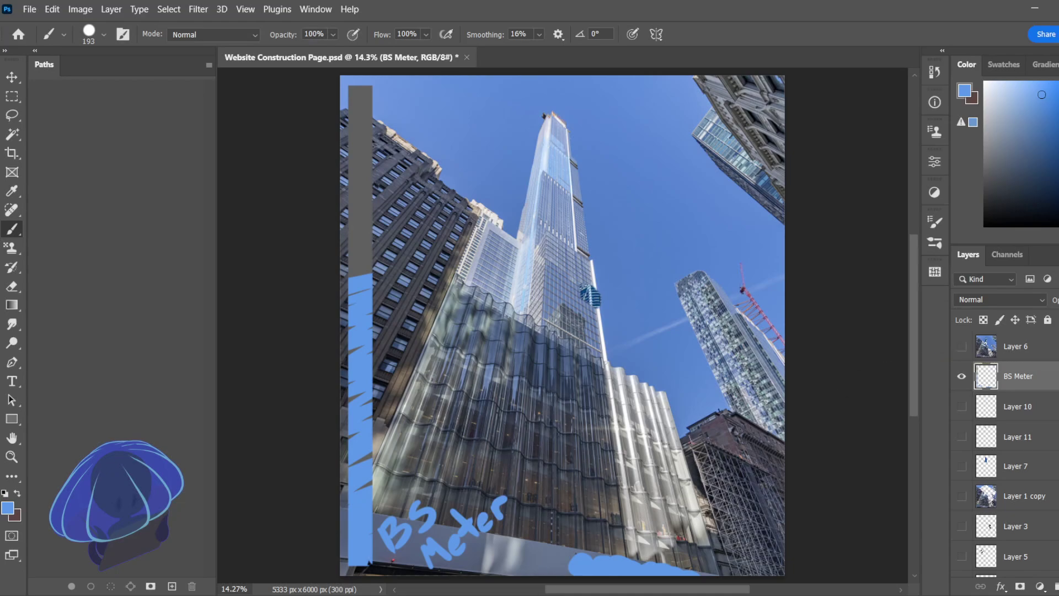
Switch to Adobe Illustrator 2023.
{"action": "key", "text": "super+s"}
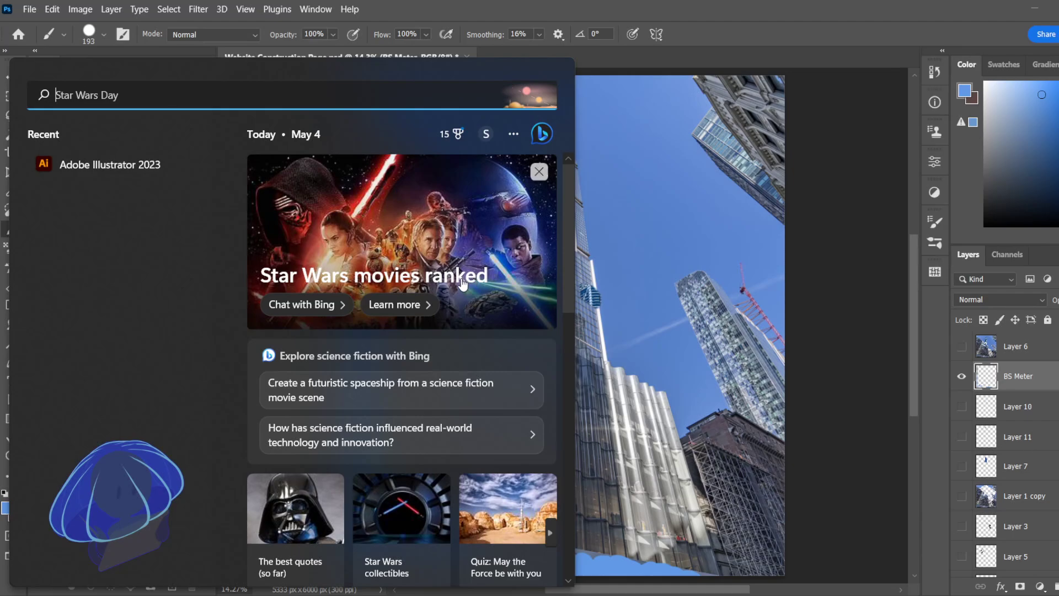
{"action": "left_click", "coordinate": [116, 163]}
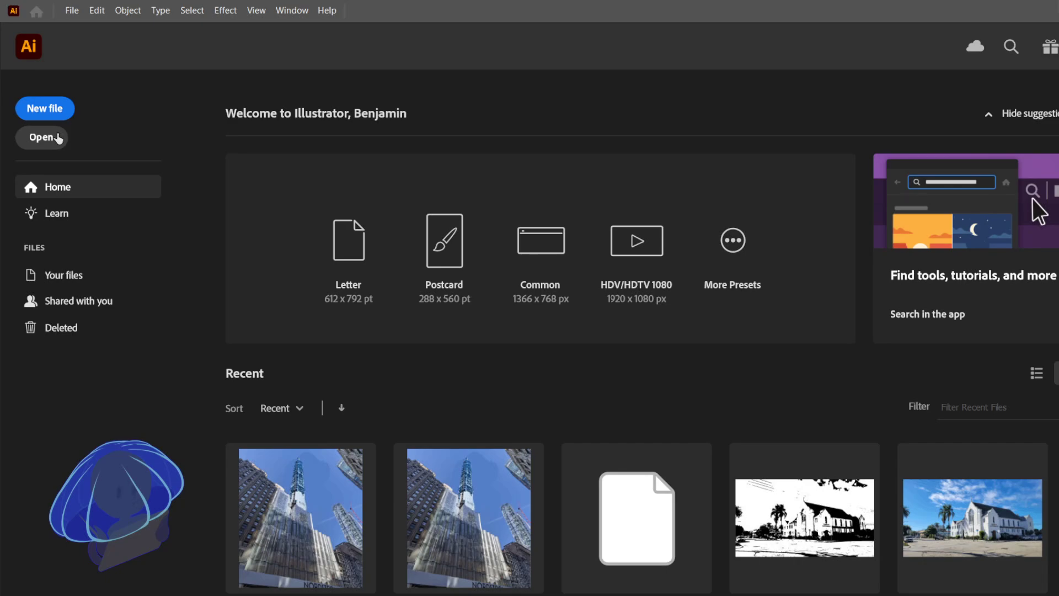
{"action": "left_click", "coordinate": [40, 111]}
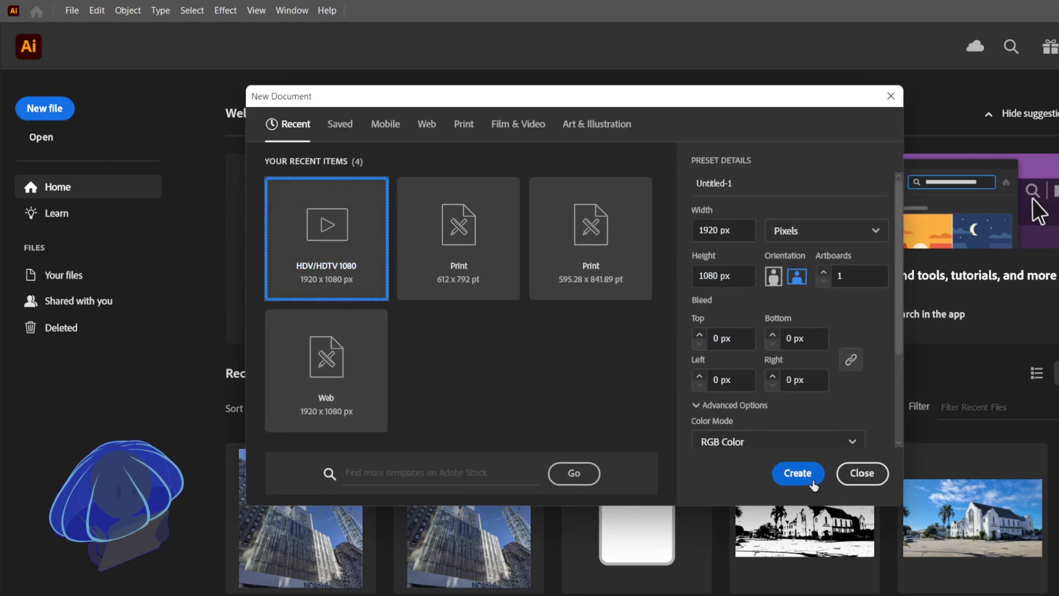
{"action": "key", "text": "Return"}
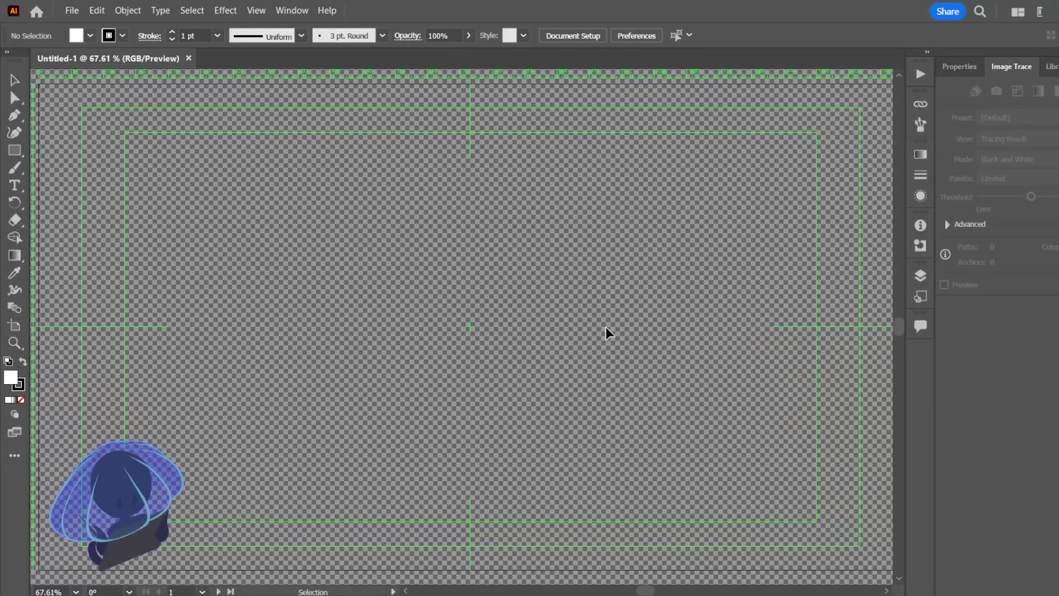
{"action": "key", "text": "ctrl+p"}
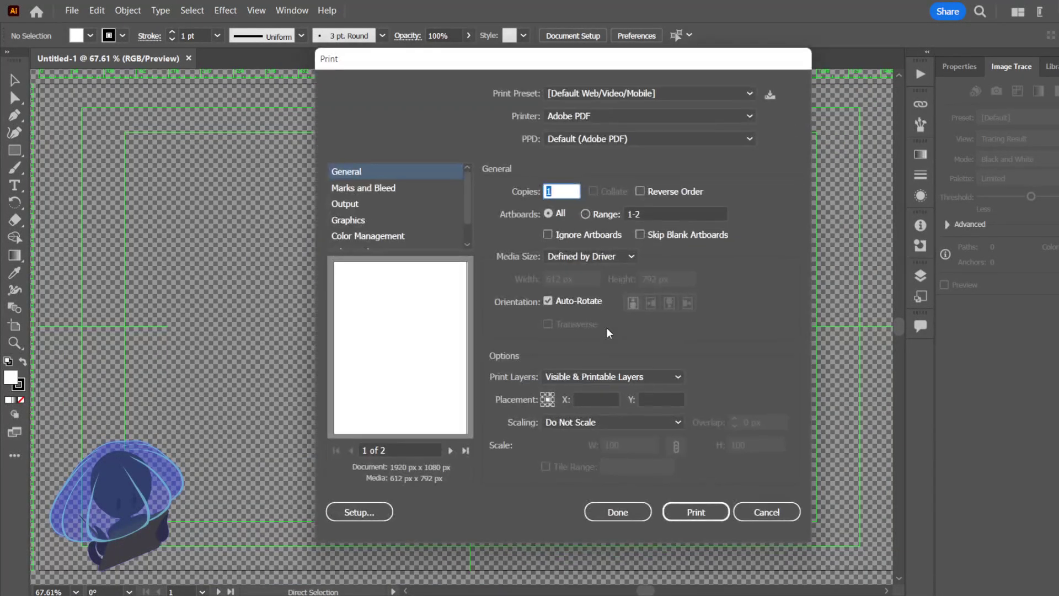
{"action": "left_click", "coordinate": [762, 510]}
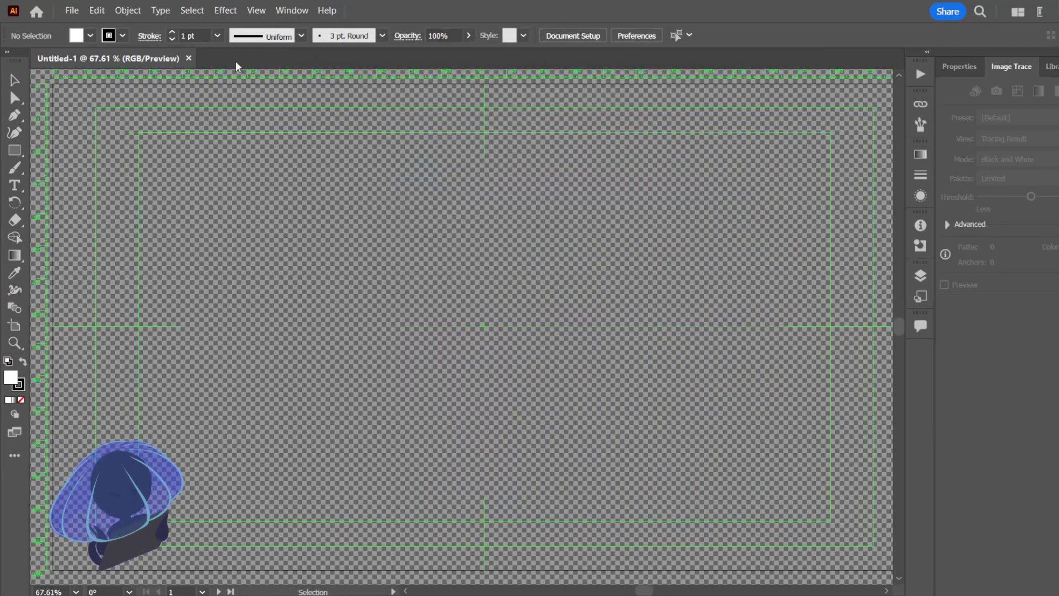
{"action": "left_click", "coordinate": [72, 11]}
{"action": "left_click", "coordinate": [118, 261]}
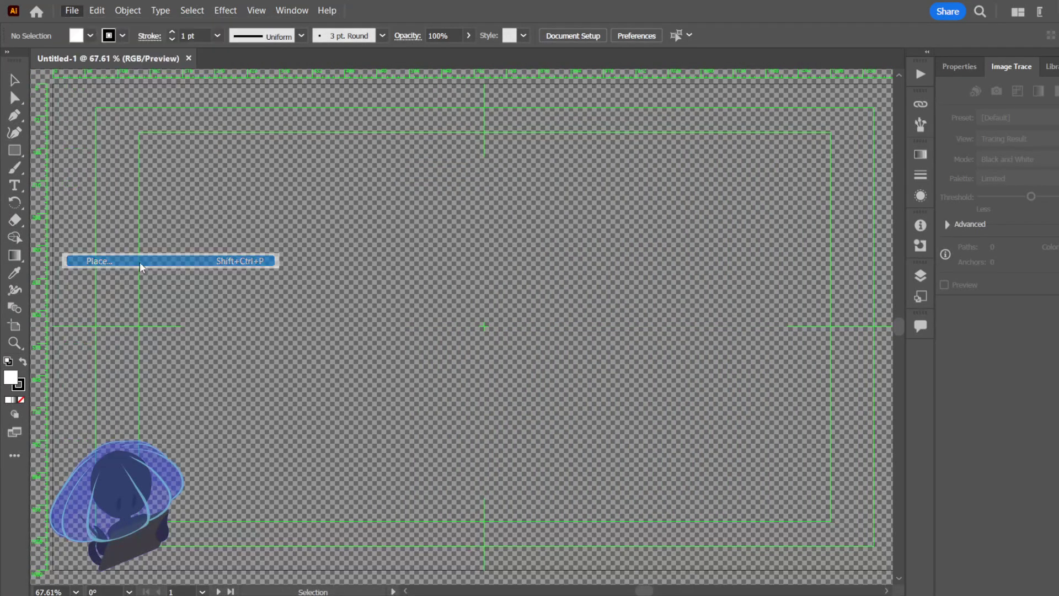
{"action": "left_click", "coordinate": [199, 39]}
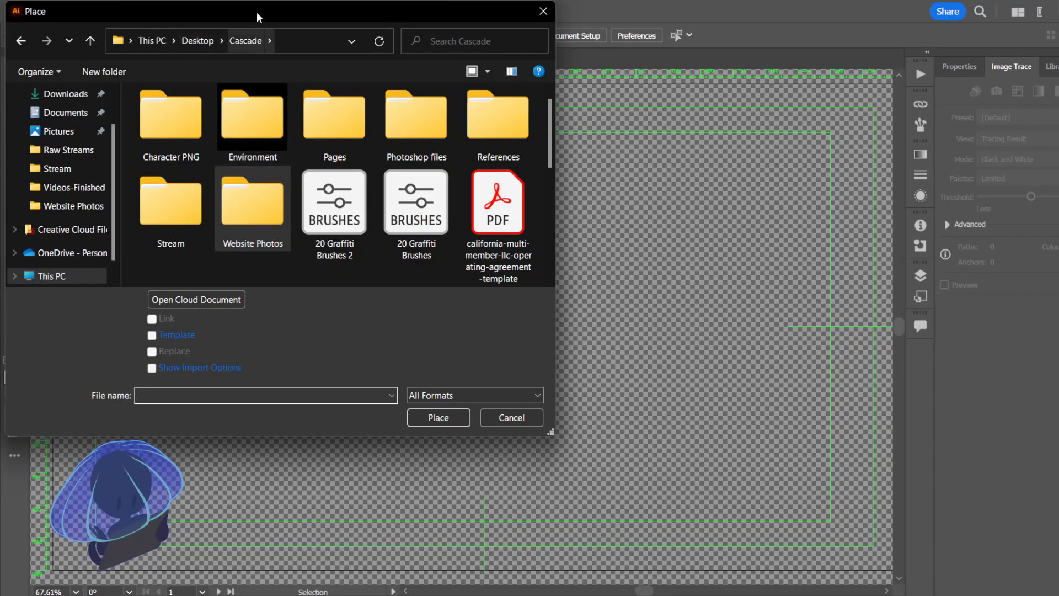
{"action": "key", "text": "Escape"}
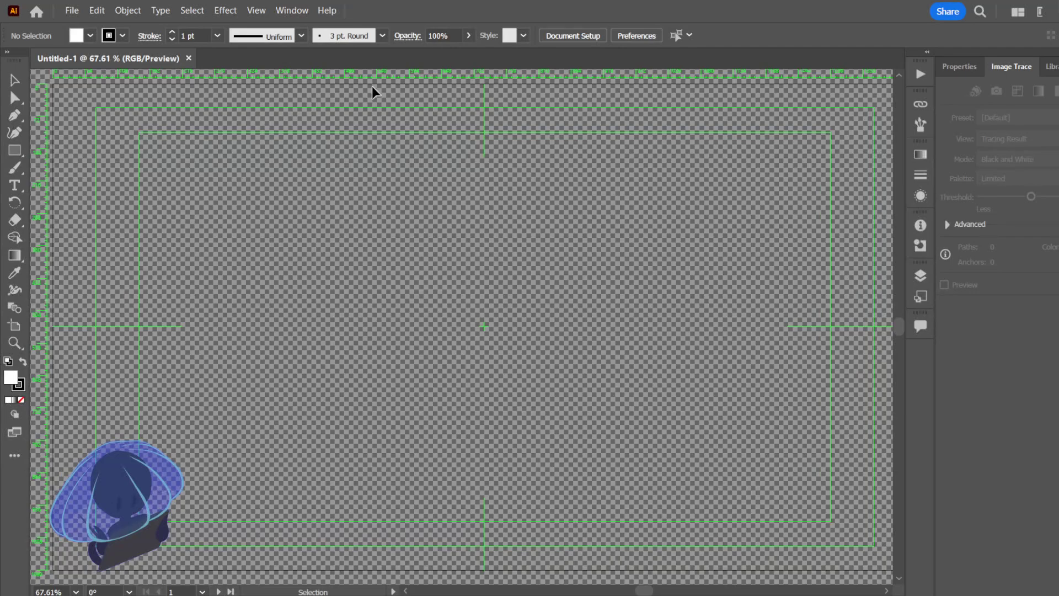
{"action": "left_click", "coordinate": [188, 58]}
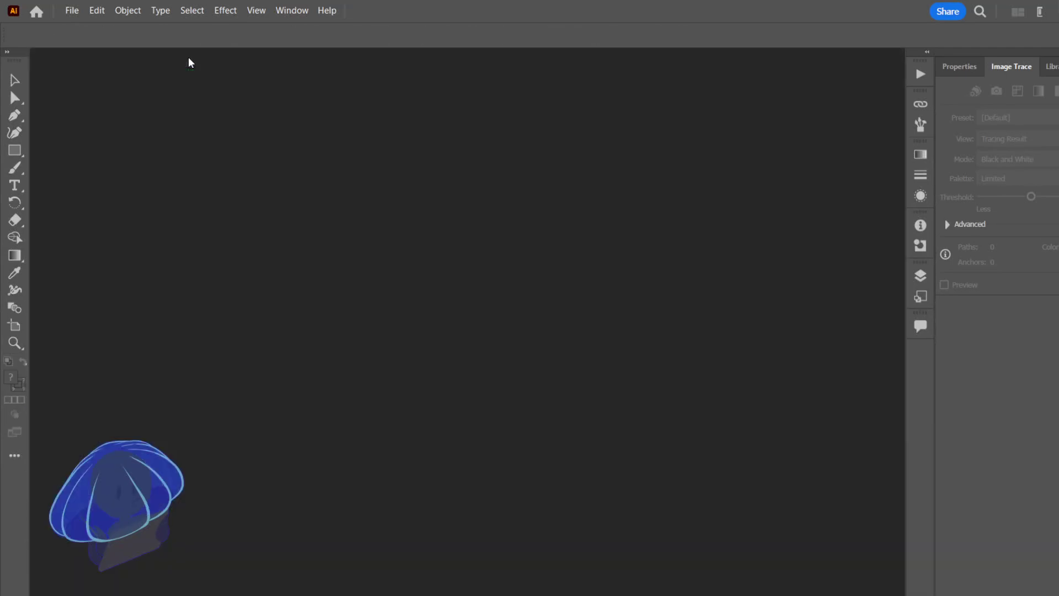
Create a new document from the HDV/HDTV 1080 preset, 1920 × 1080 px in RGB Color.
{"action": "scroll", "coordinate": [571, 325], "scroll_direction": "down", "scroll_amount": 4}
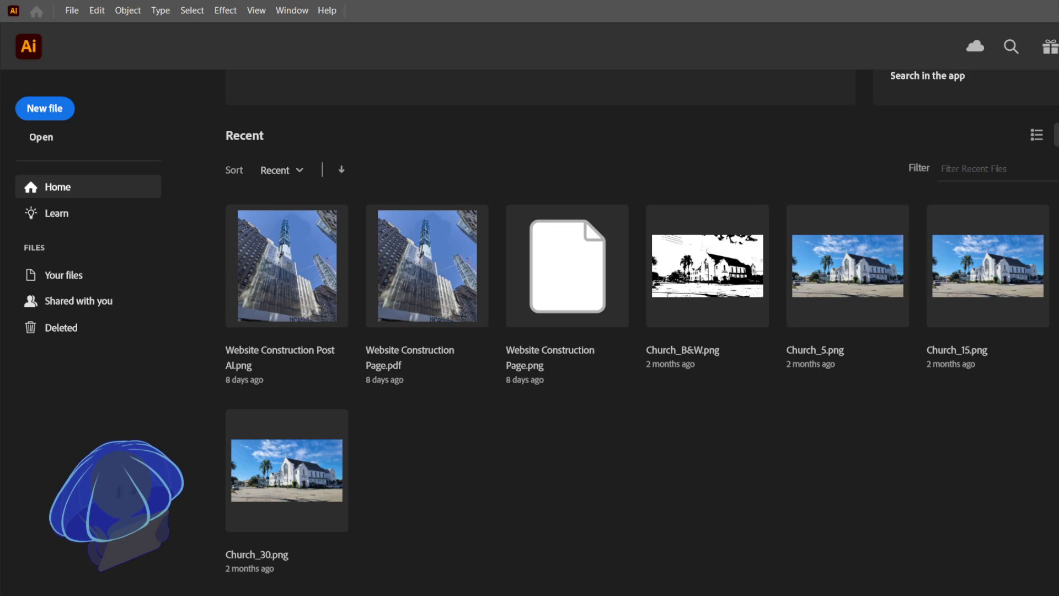
{"action": "left_click", "coordinate": [46, 113]}
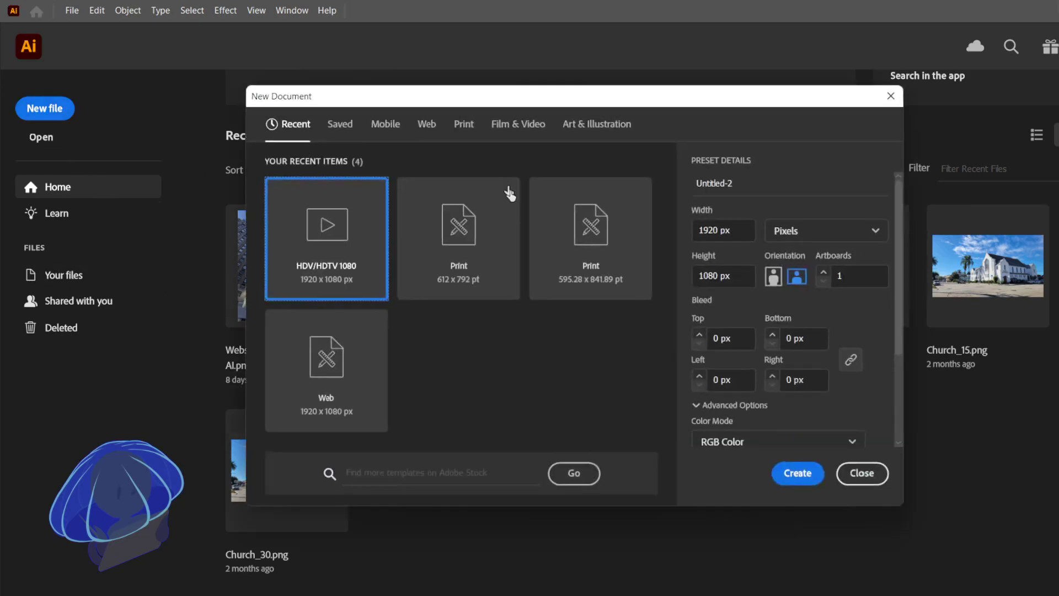
{"action": "left_click", "coordinate": [797, 473]}
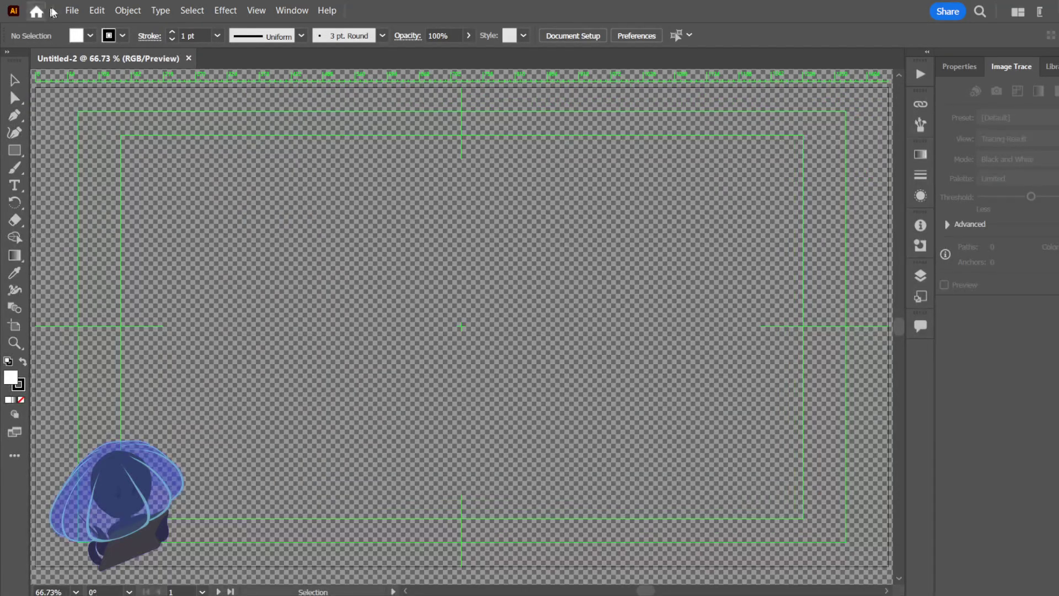
Place the Website Construction Page image from the Website Photos folder as a linked file, spanning nearly the artboard's full height.
{"action": "left_click", "coordinate": [72, 11]}
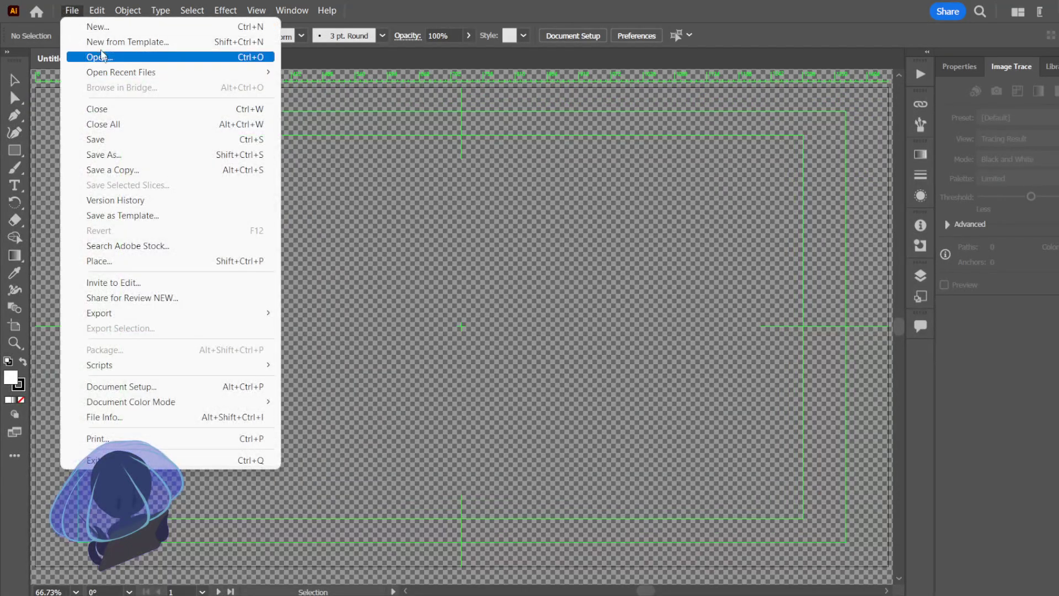
{"action": "left_click", "coordinate": [99, 261]}
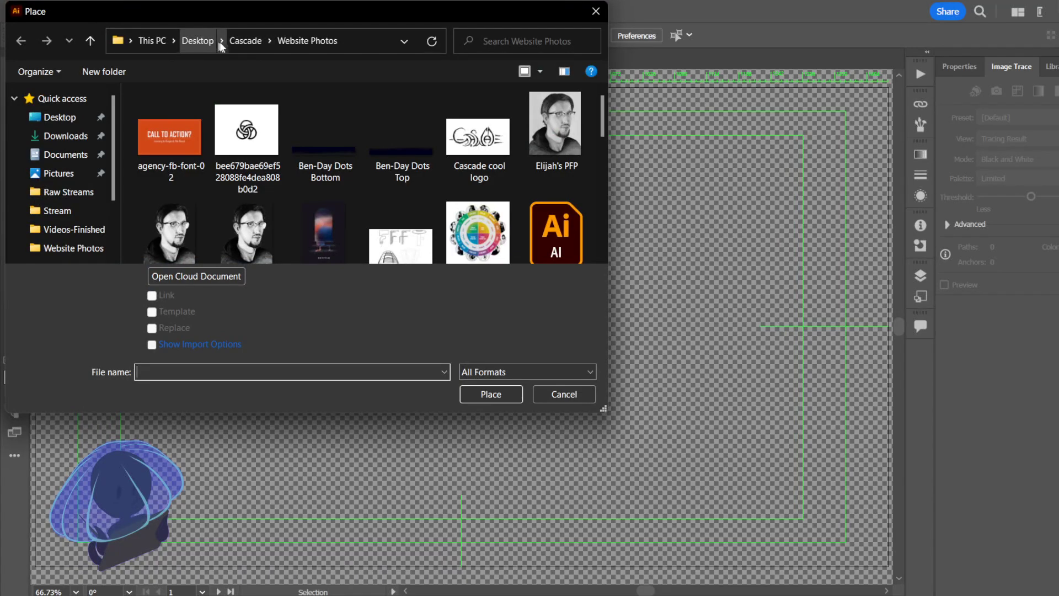
{"action": "scroll", "coordinate": [348, 193], "scroll_direction": "down", "scroll_amount": 3}
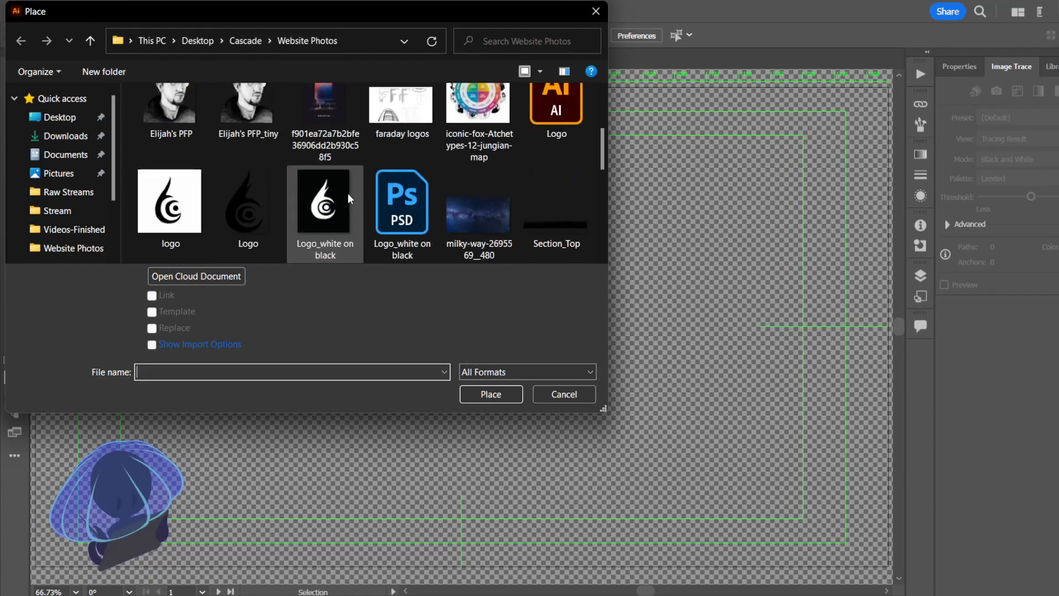
{"action": "scroll", "coordinate": [348, 193], "scroll_direction": "down", "scroll_amount": 3}
{"action": "scroll", "coordinate": [349, 198], "scroll_direction": "down", "scroll_amount": 2}
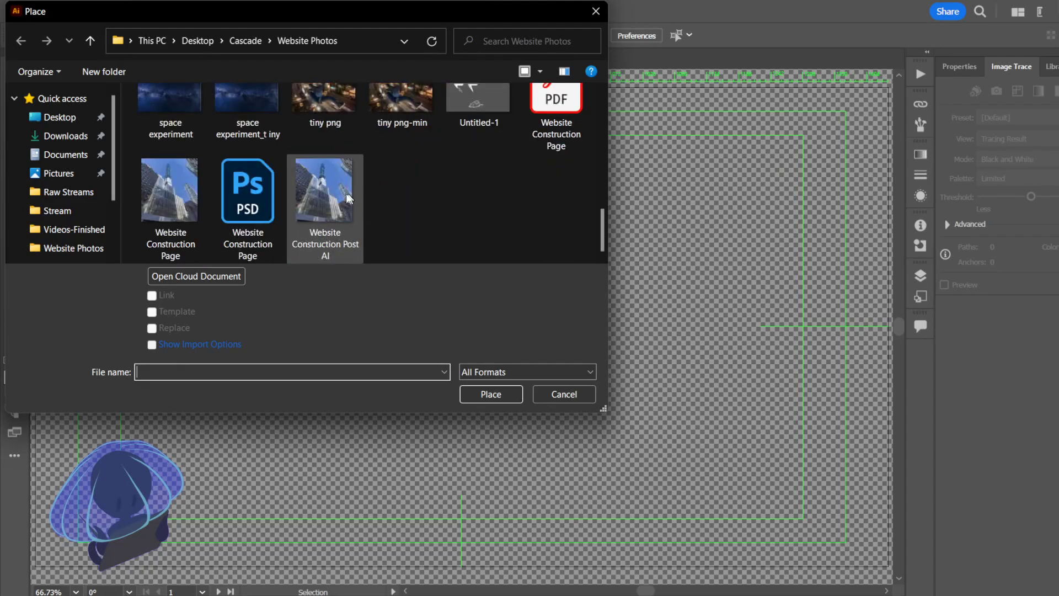
{"action": "left_click", "coordinate": [171, 198]}
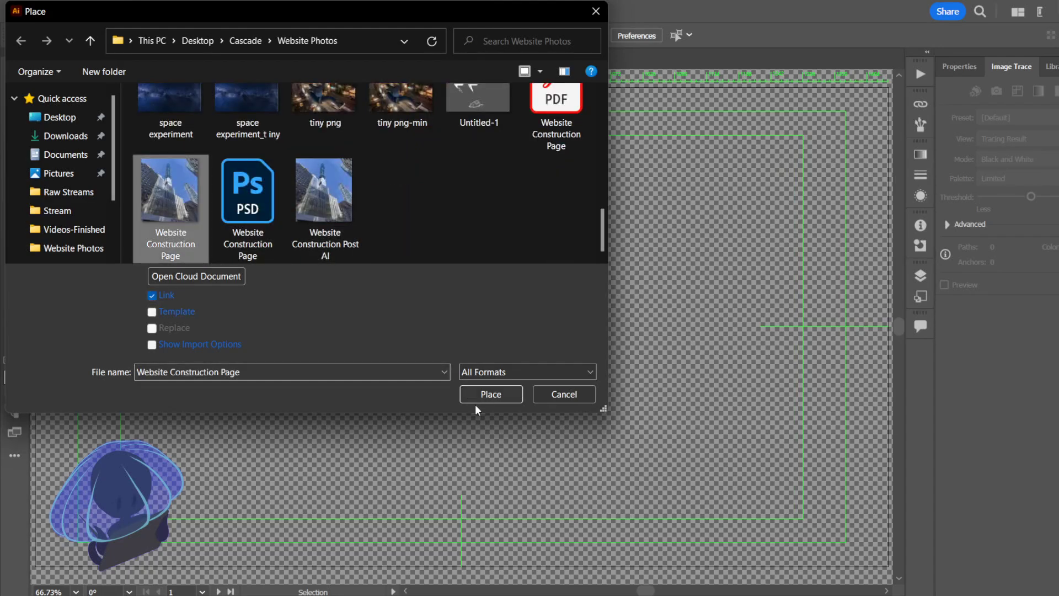
{"action": "left_click", "coordinate": [478, 392]}
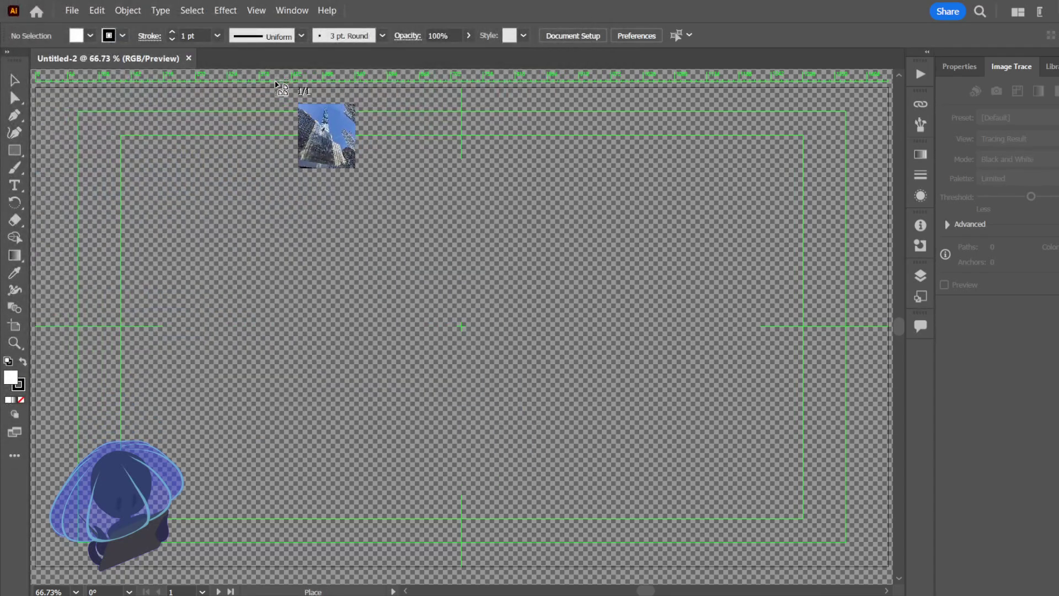
{"action": "left_click_drag", "start_coordinate": [275, 81], "coordinate": [688, 571]}
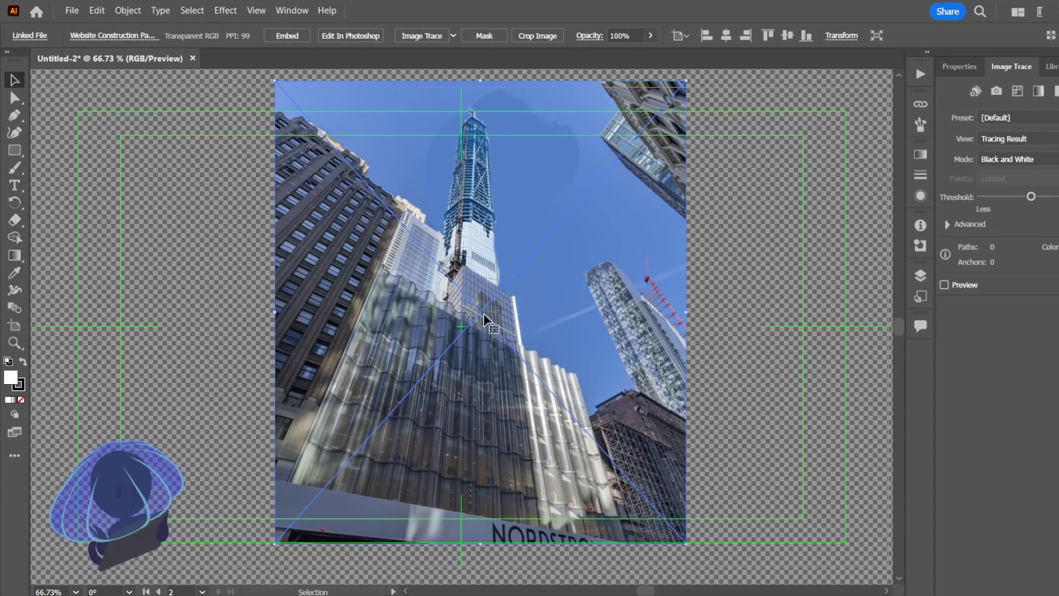
Set the placed image's Image Trace mode to Color with the Automatic palette.
{"action": "left_click", "coordinate": [1017, 159]}
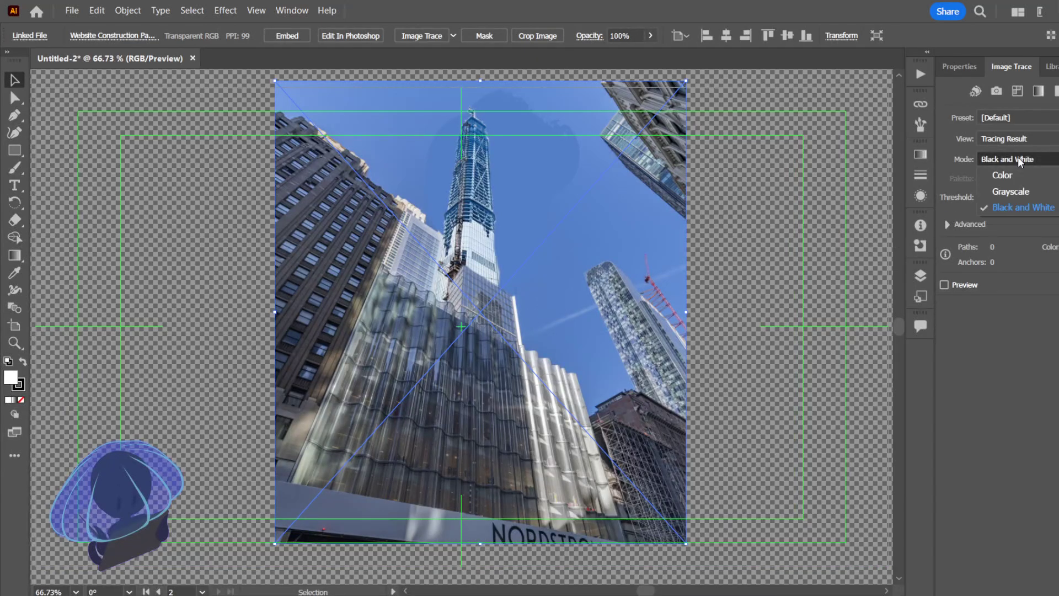
{"action": "left_click", "coordinate": [1023, 176]}
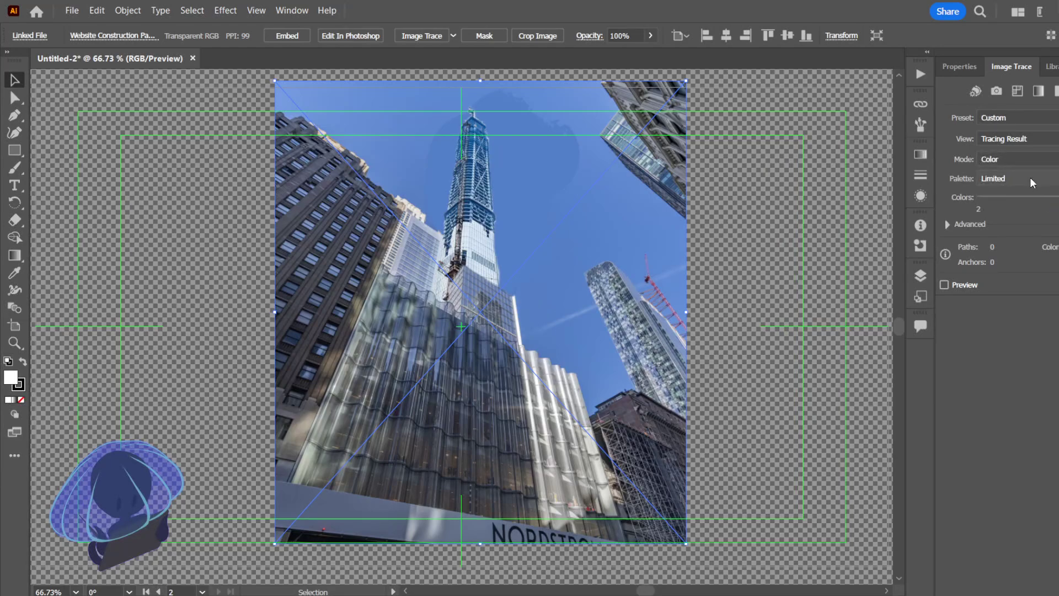
{"action": "left_click", "coordinate": [1030, 177]}
{"action": "left_click", "coordinate": [1031, 190]}
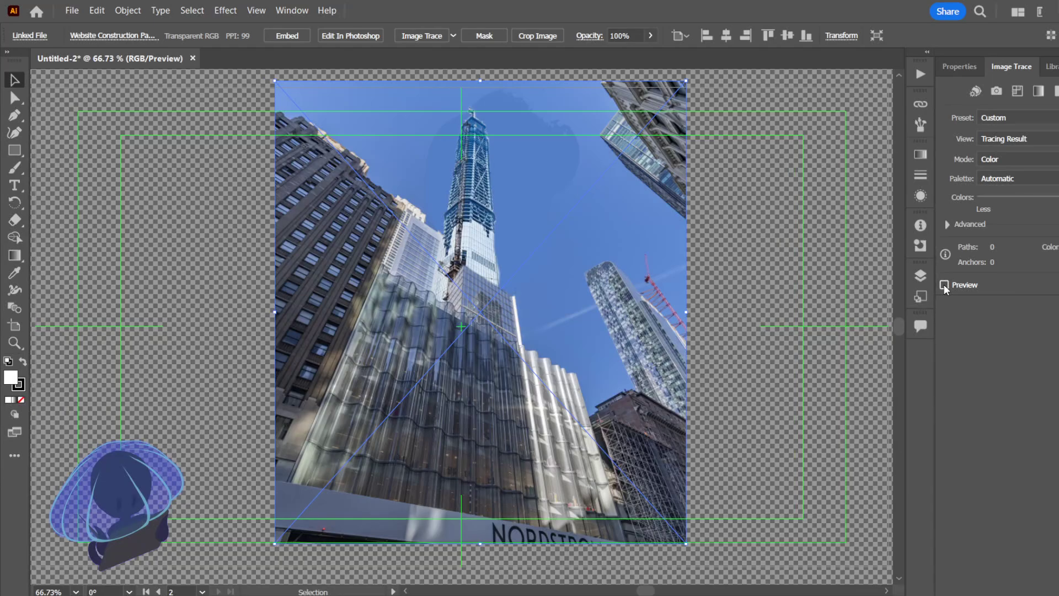
Switch to Photoshop and briefly show Layer 2 over the skyscraper photo before hiding it again.
{"action": "left_click", "coordinate": [447, 591]}
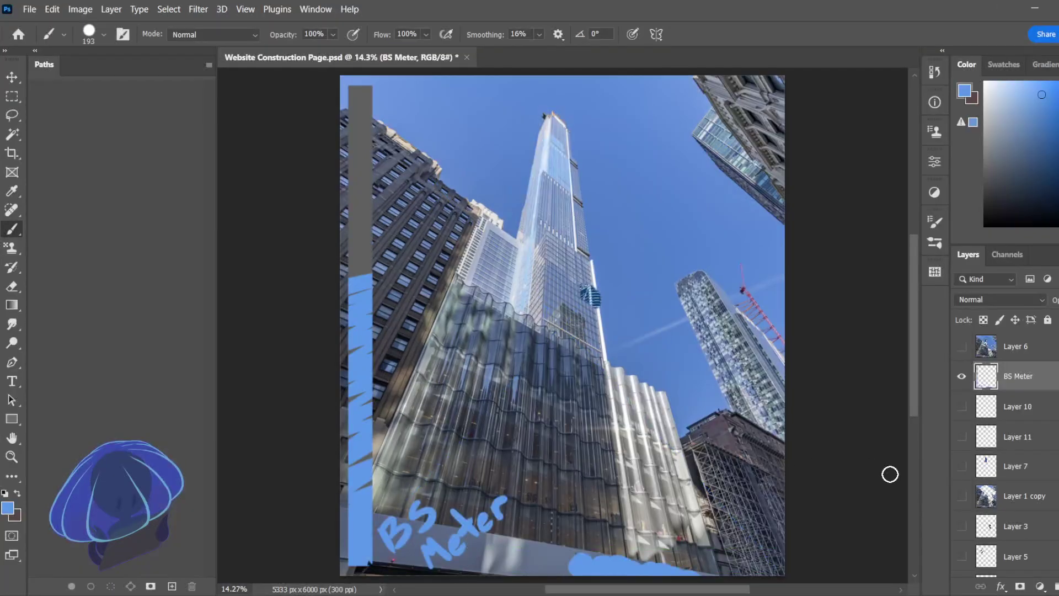
{"action": "scroll", "coordinate": [1031, 494], "scroll_direction": "down", "scroll_amount": 4}
{"action": "left_click", "coordinate": [961, 473]}
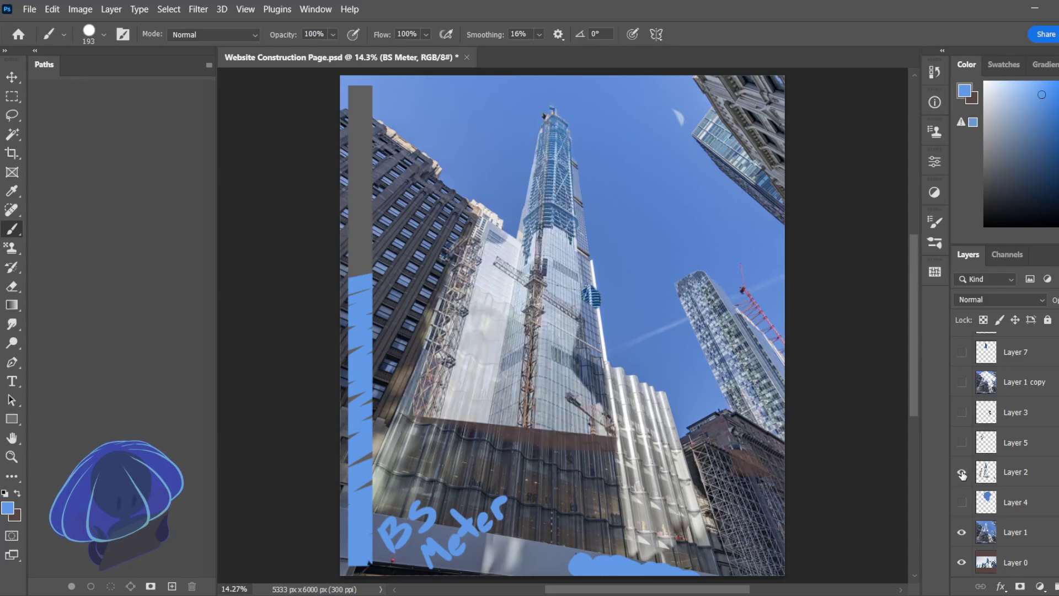
{"action": "left_click", "coordinate": [961, 472]}
Hide Layer 1 and the BS Meter layer, leaving only the construction-site photo on Layer 0 visible.
{"action": "left_click", "coordinate": [962, 562]}
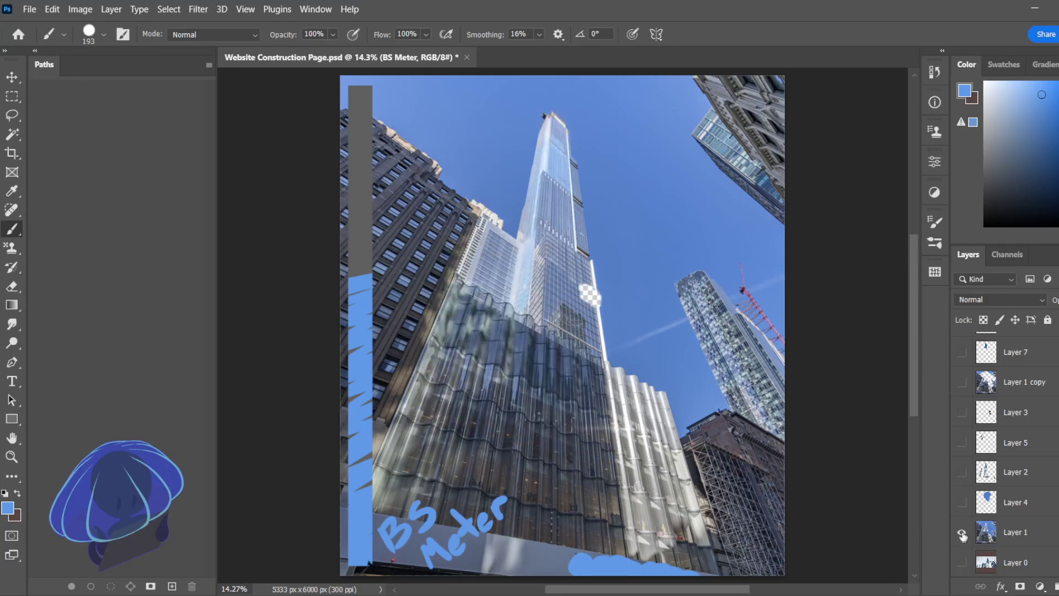
{"action": "left_click", "coordinate": [961, 533]}
{"action": "scroll", "coordinate": [962, 529], "scroll_direction": "up", "scroll_amount": 3}
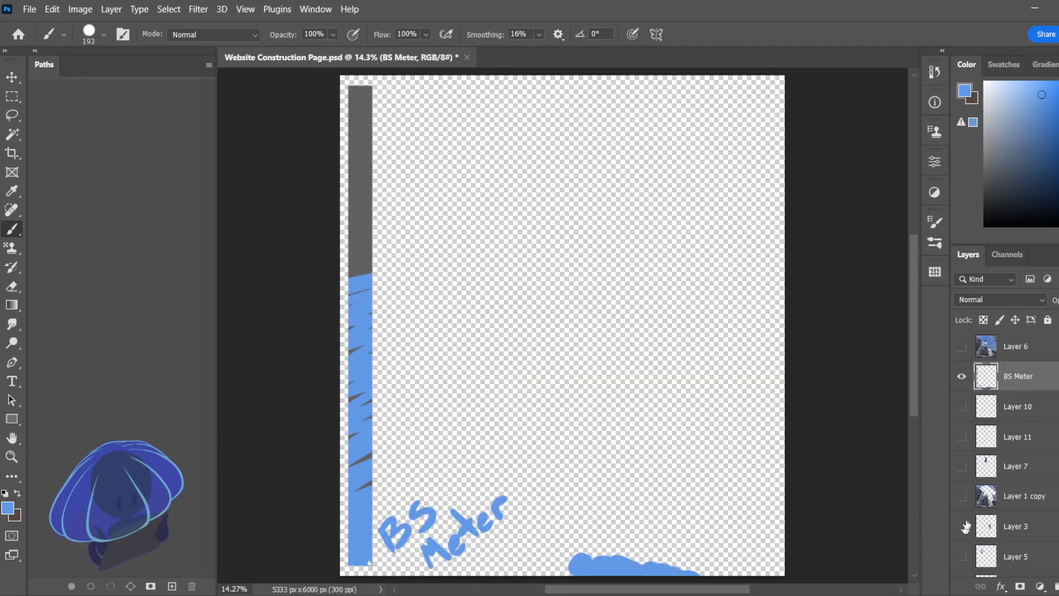
{"action": "left_click", "coordinate": [961, 375]}
{"action": "scroll", "coordinate": [1018, 521], "scroll_direction": "down", "scroll_amount": 3}
{"action": "left_click", "coordinate": [966, 563]}
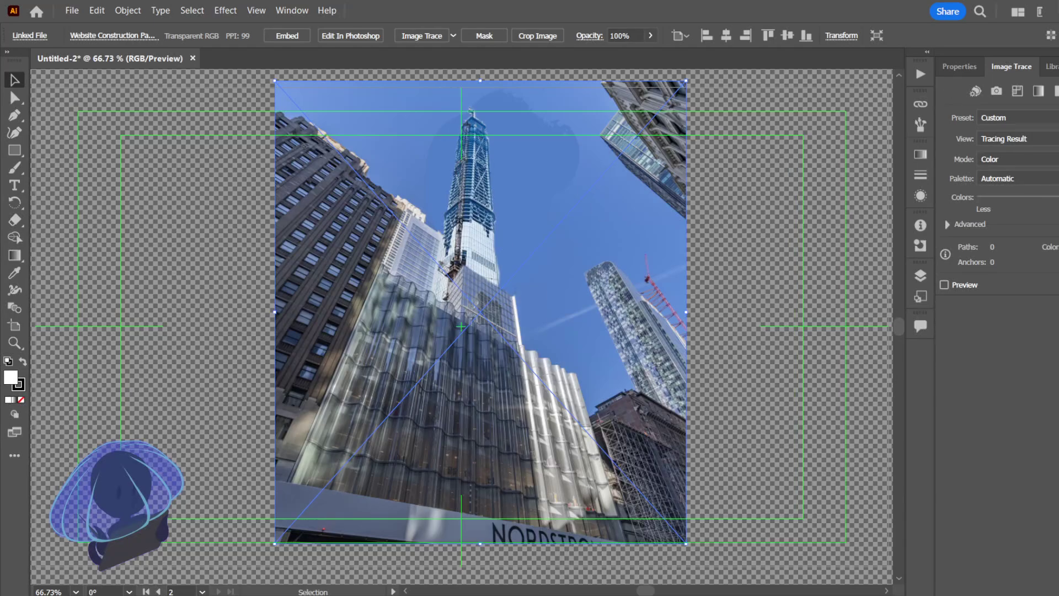
Switch back to Photoshop, show Layer 1 again, and toggle Layer 2 on and off to compare.
{"action": "key", "text": "alt+Tab"}
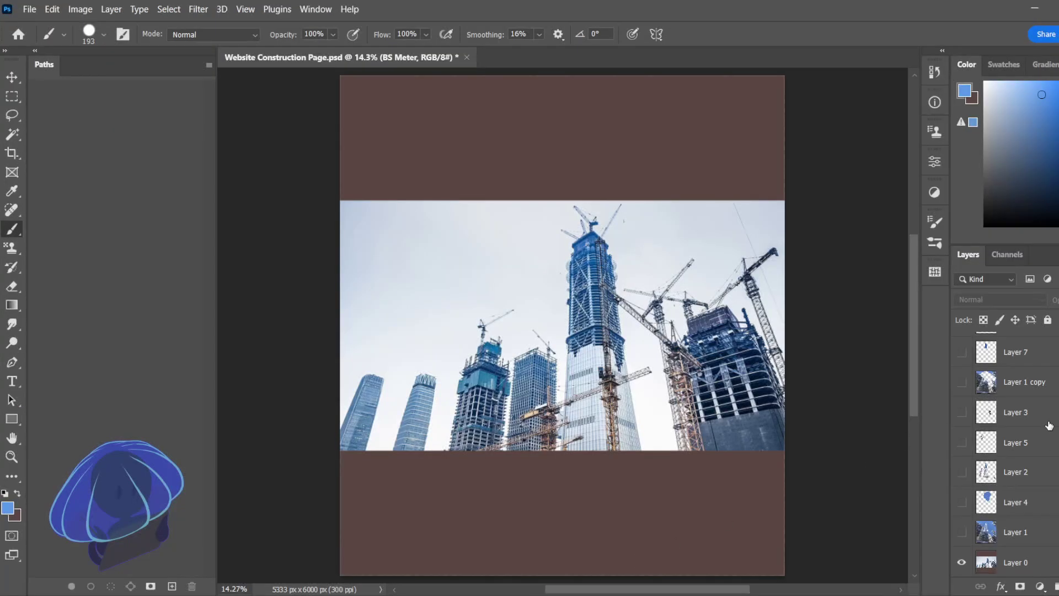
{"action": "left_click", "coordinate": [961, 532]}
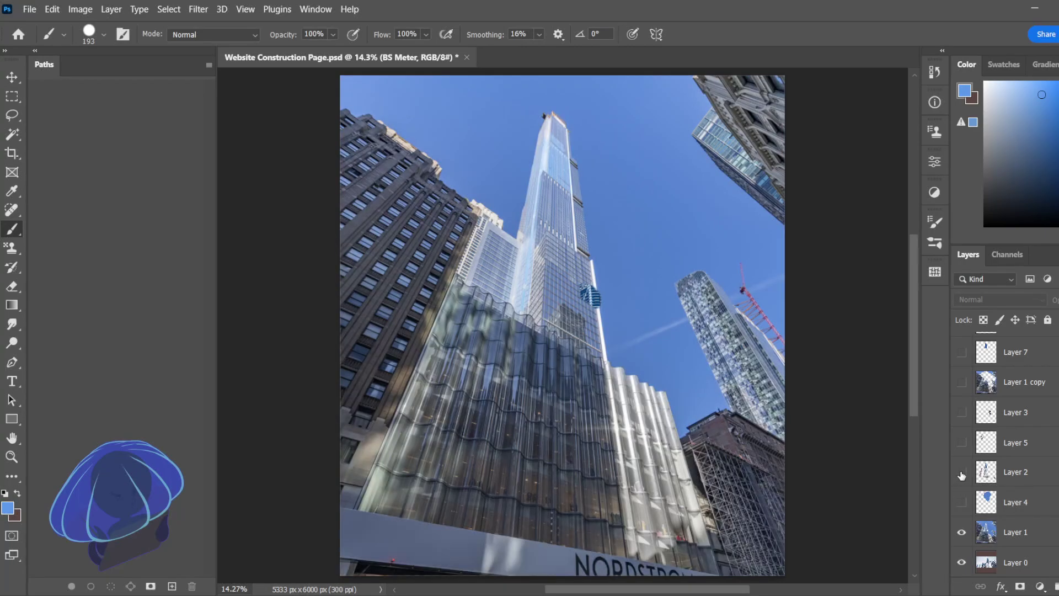
{"action": "left_click", "coordinate": [961, 472]}
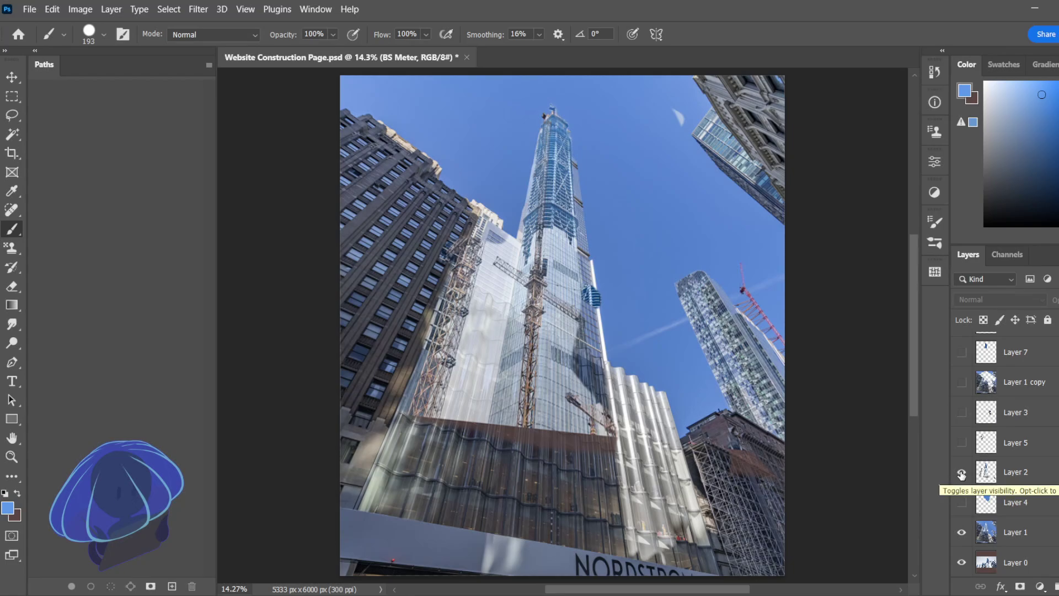
{"action": "left_click", "coordinate": [961, 472]}
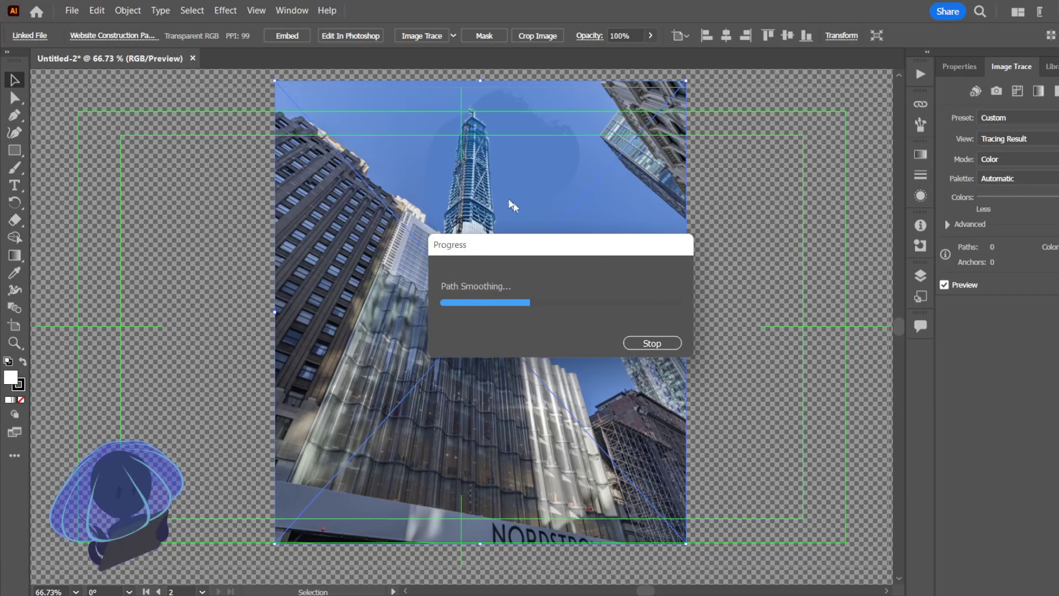
Preview the color image trace in Illustrator and examine the traced tower and neighbouring facades up close.
{"action": "left_click", "coordinate": [475, 182]}
{"action": "left_click", "coordinate": [453, 350]}
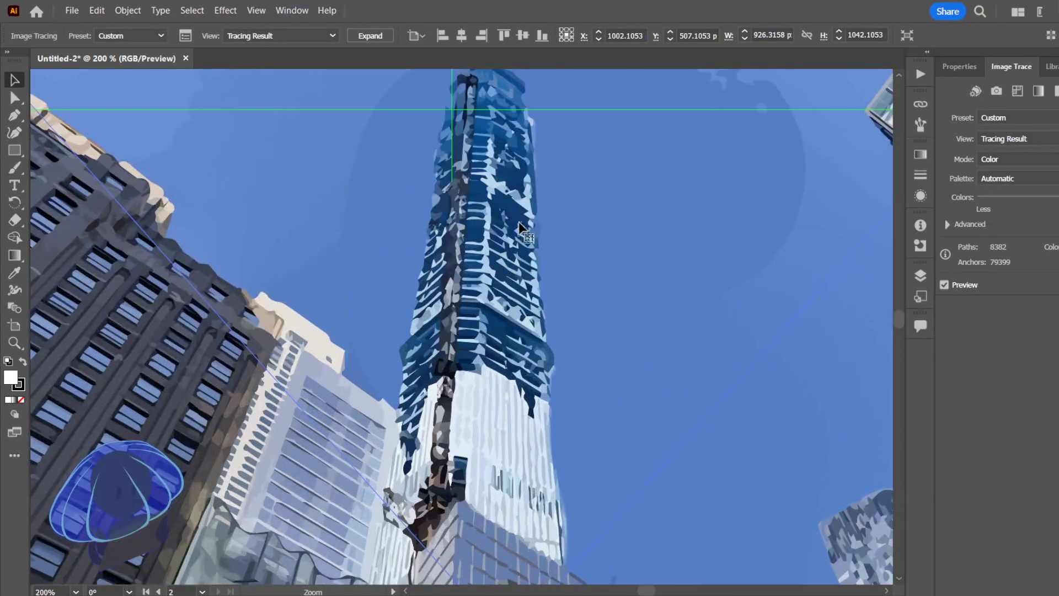
{"action": "left_click_drag", "start_coordinate": [523, 170], "coordinate": [535, 246]}
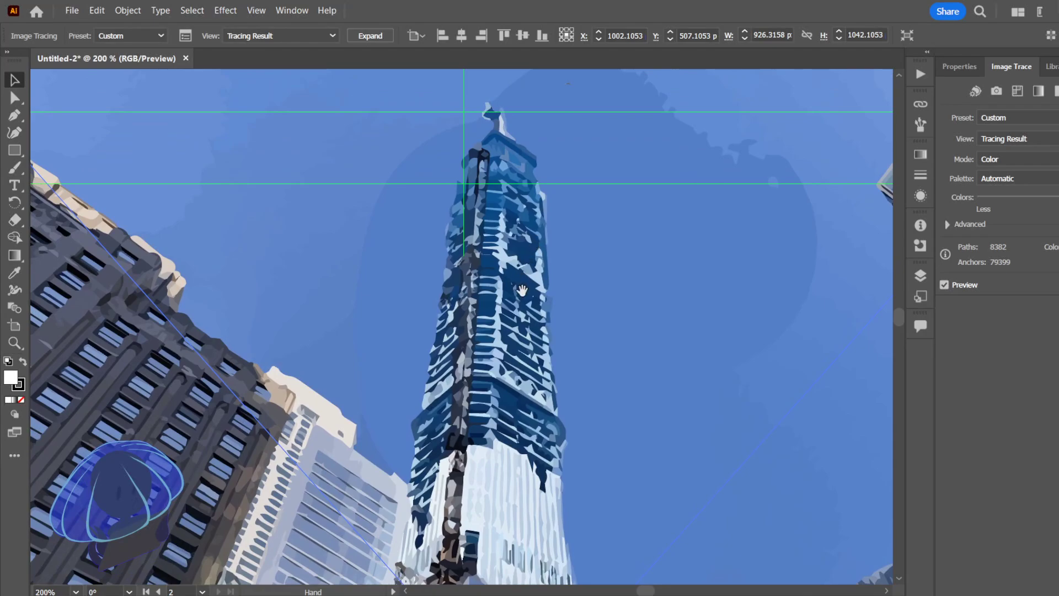
{"action": "left_click_drag", "start_coordinate": [594, 401], "coordinate": [523, 249]}
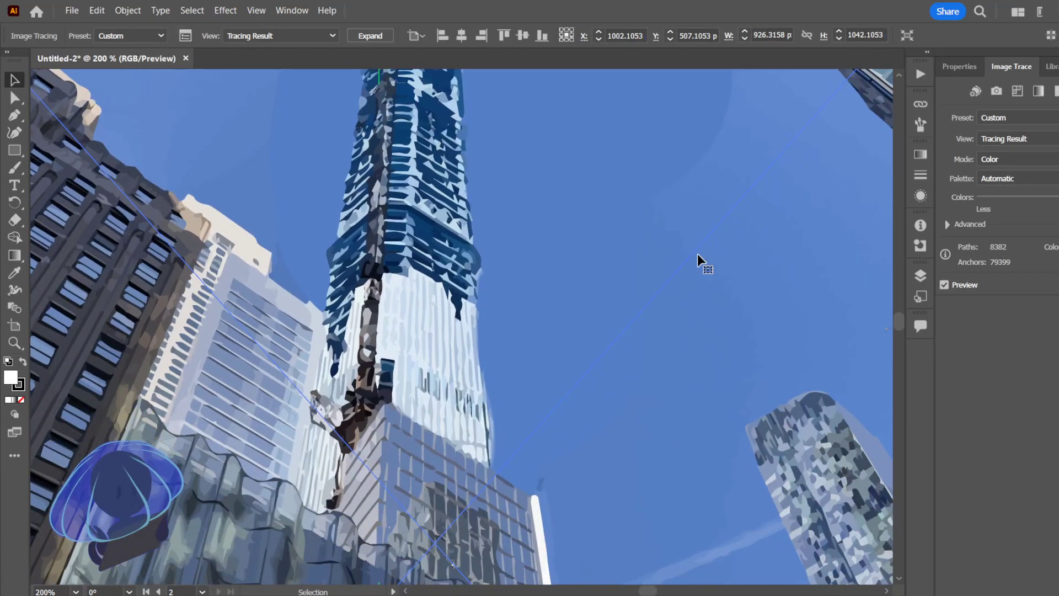
{"action": "key", "text": "ctrl+0"}
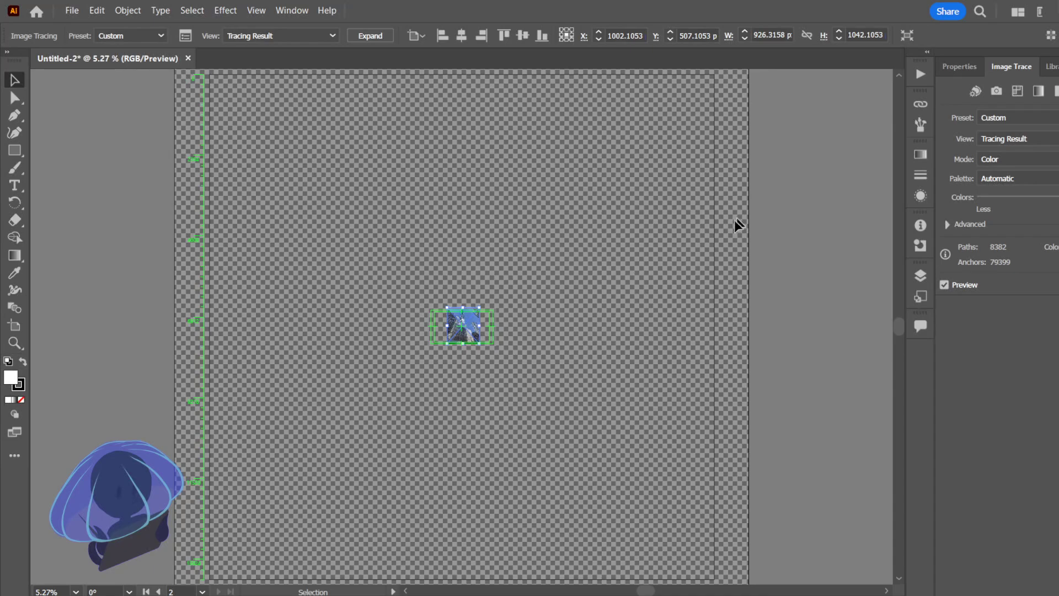
{"action": "key", "text": "ctrl+w"}
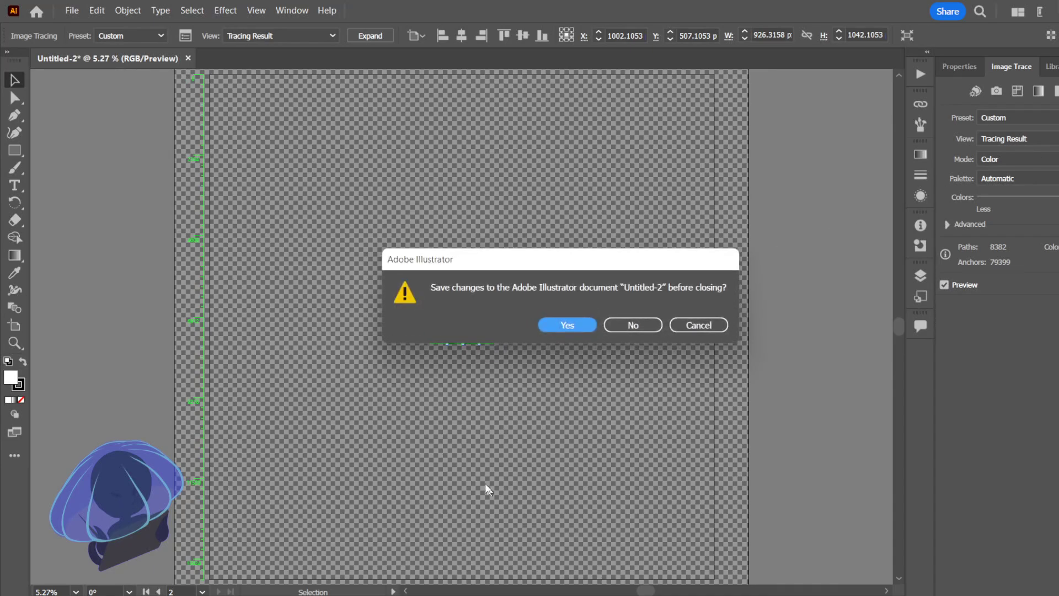
{"action": "key", "text": "Escape"}
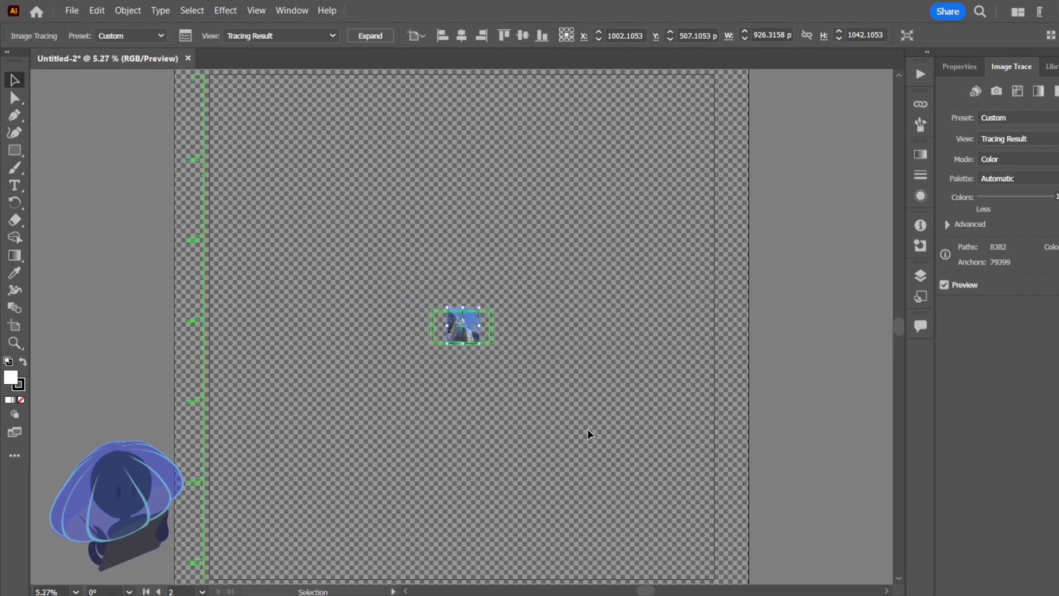
Switch to Photoshop and compare the traced skyscraper on Layer 6 with the photo by showing and hiding it.
{"action": "key", "text": "alt+Tab"}
{"action": "scroll", "coordinate": [975, 381], "scroll_direction": "up", "scroll_amount": 1}
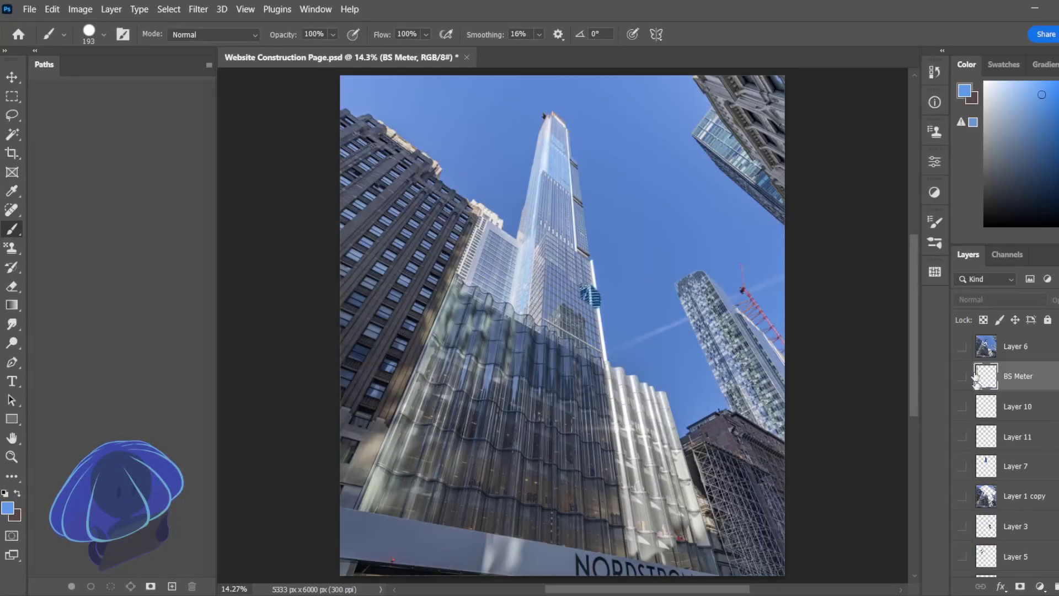
{"action": "left_click", "coordinate": [961, 347]}
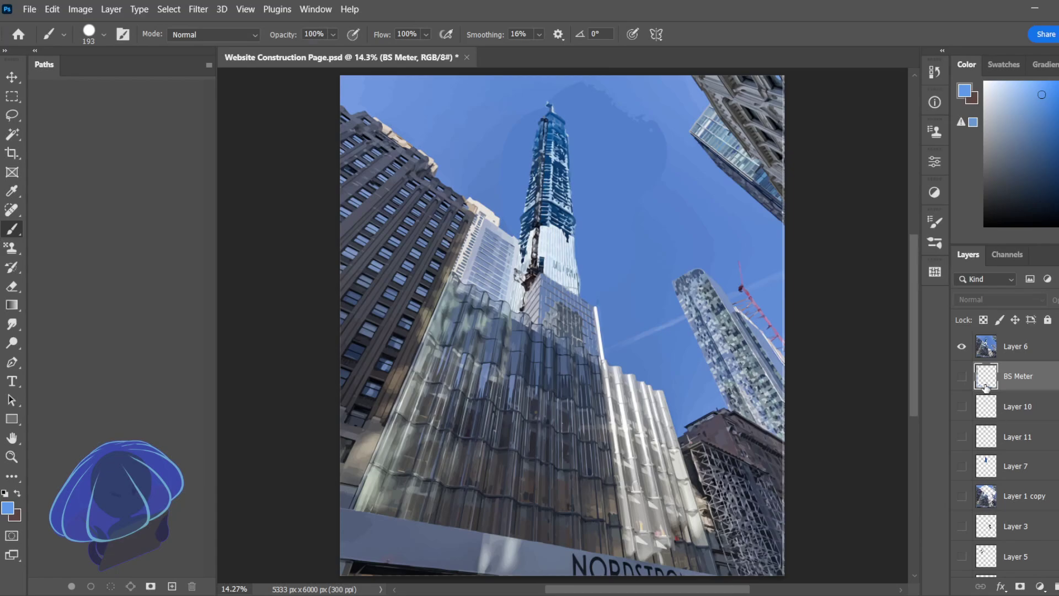
{"action": "left_click", "coordinate": [961, 346]}
Show Layers 7, 11 and 10 to view the blue lattice tower top, and hide all three again.
{"action": "left_click", "coordinate": [961, 466]}
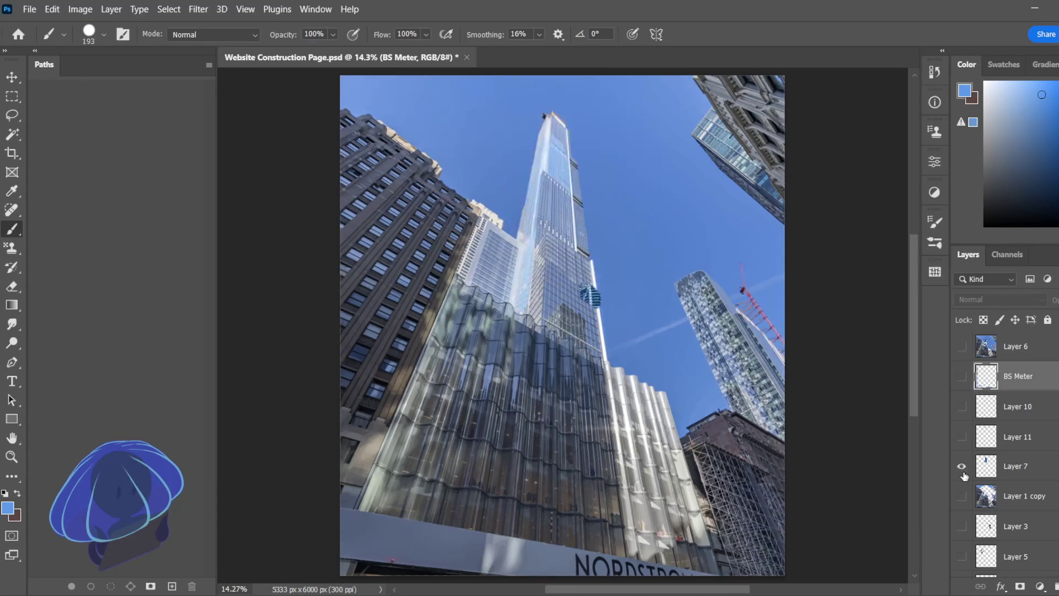
{"action": "left_click", "coordinate": [961, 437]}
{"action": "left_click", "coordinate": [961, 407]}
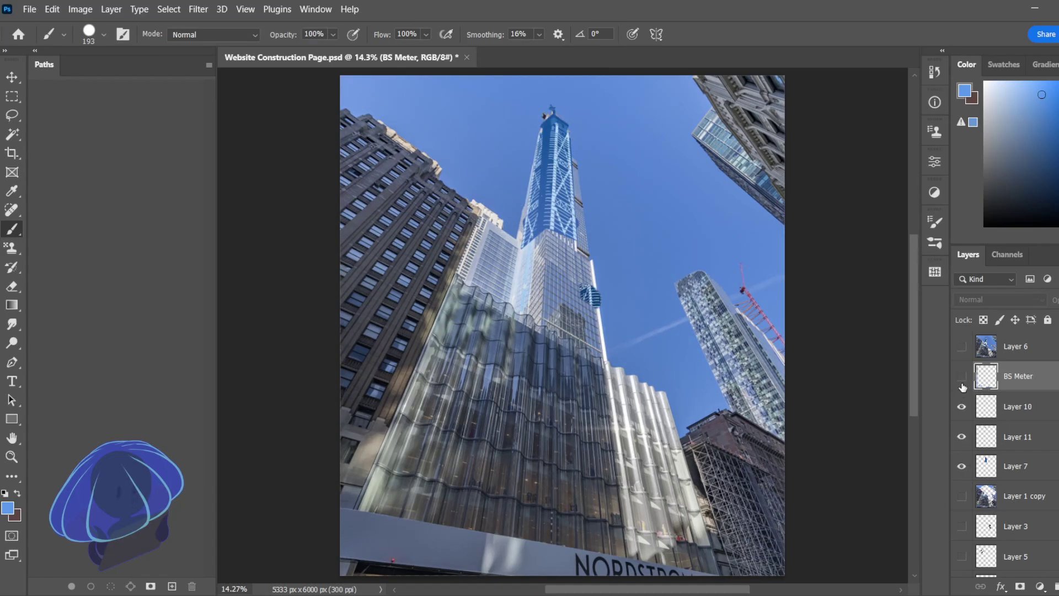
{"action": "scroll", "coordinate": [997, 524], "scroll_direction": "down", "scroll_amount": 2}
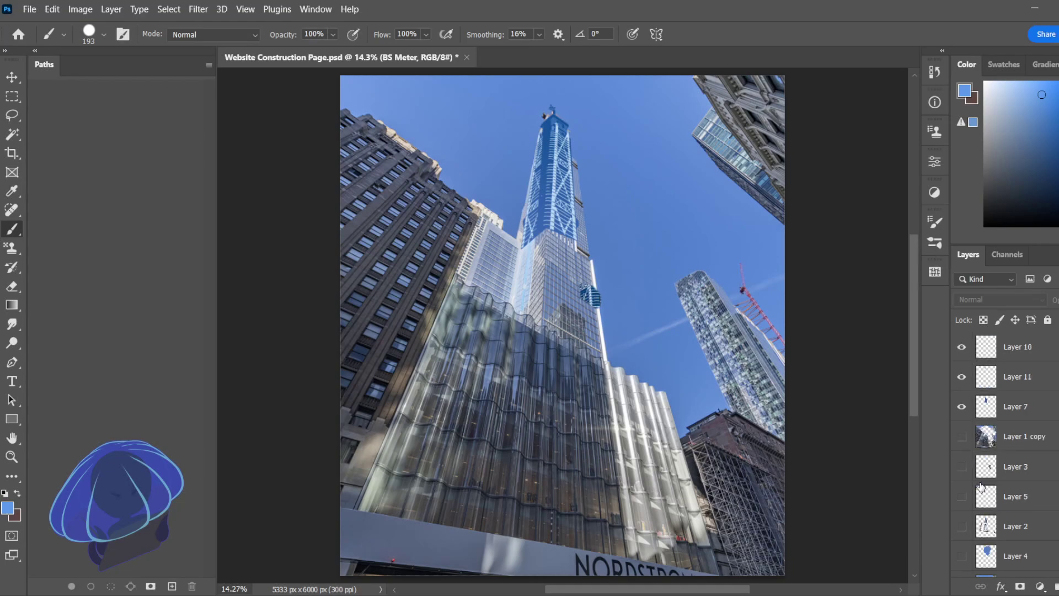
{"action": "scroll", "coordinate": [980, 486], "scroll_direction": "up", "scroll_amount": 2}
{"action": "left_click", "coordinate": [961, 466]}
{"action": "left_click", "coordinate": [961, 436]}
{"action": "left_click", "coordinate": [961, 407]}
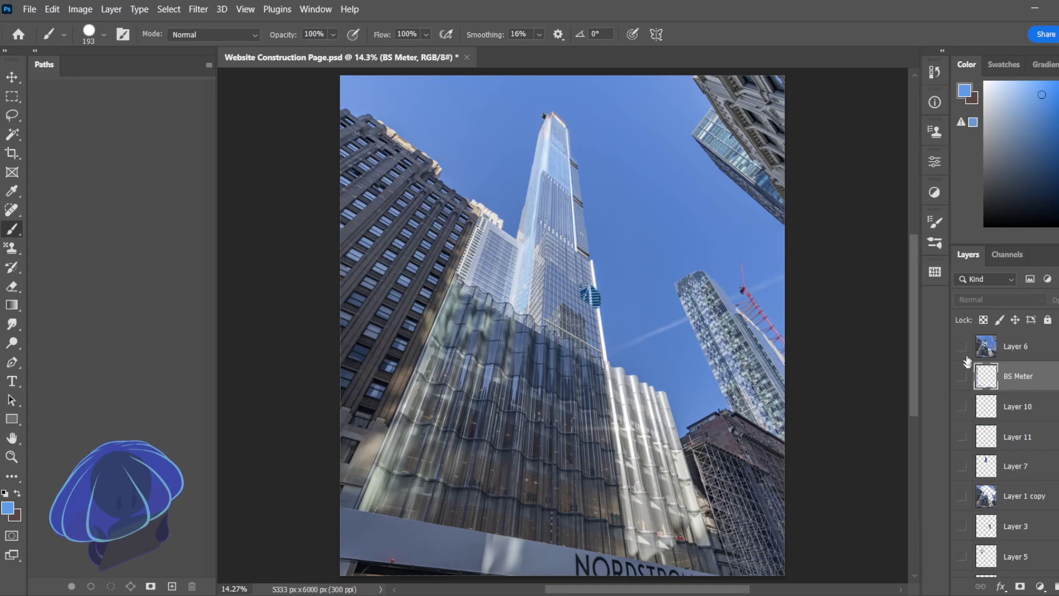
Show and select Layer 6, and examine the traced upper part of the tower up close.
{"action": "left_click", "coordinate": [969, 346]}
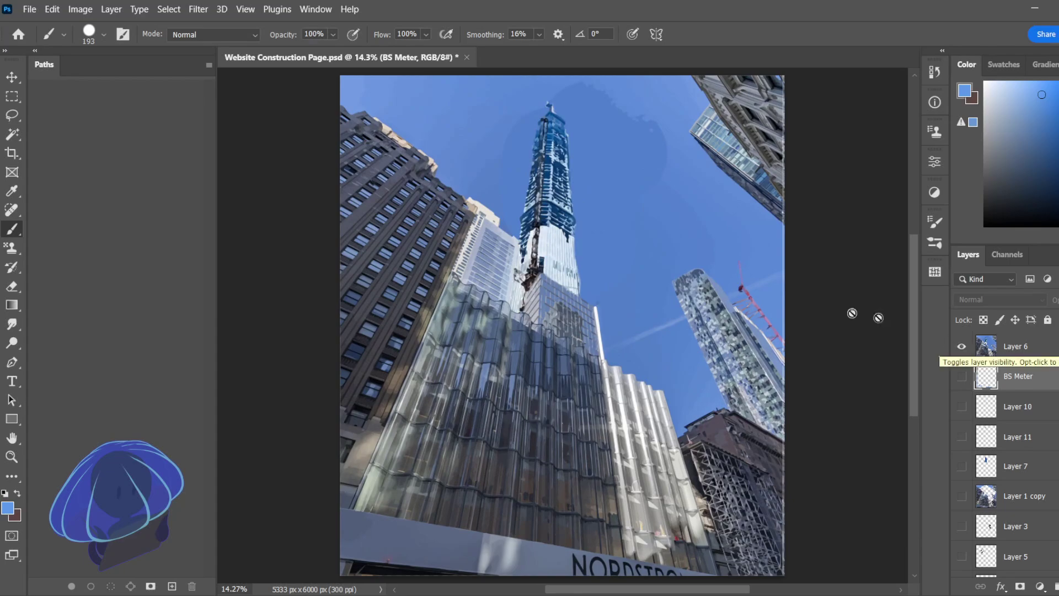
{"action": "left_click", "coordinate": [1029, 348]}
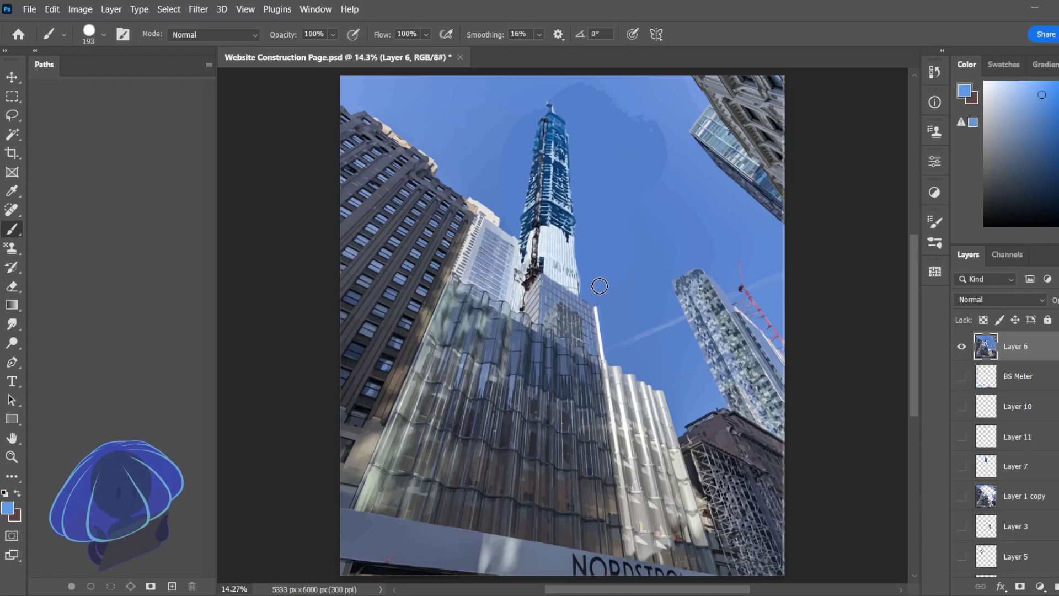
{"action": "scroll", "coordinate": [545, 187], "scroll_direction": "up", "scroll_amount": 3}
{"action": "scroll", "coordinate": [545, 186], "scroll_direction": "up", "scroll_amount": 1}
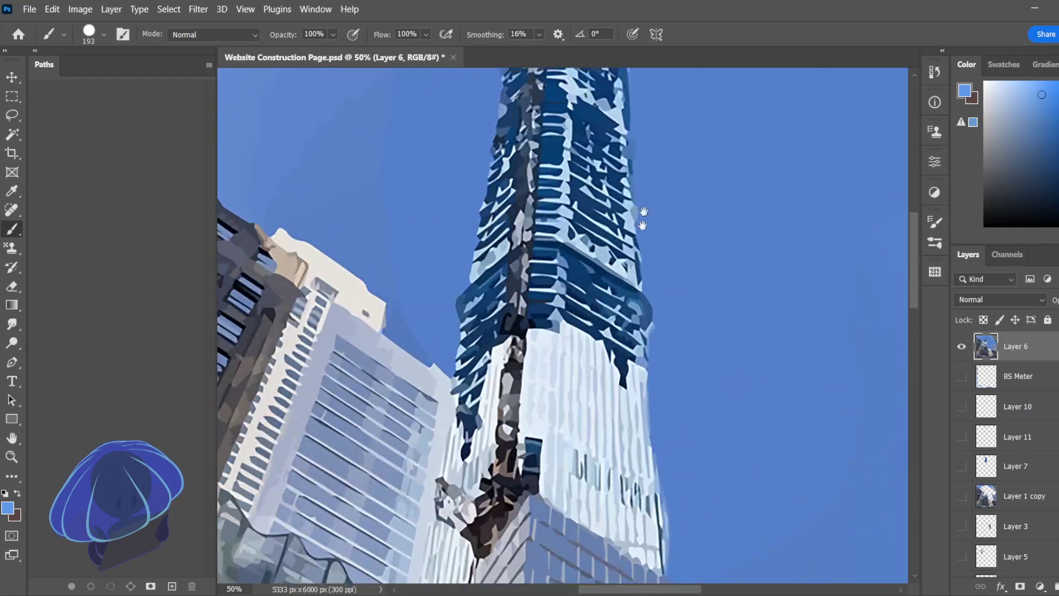
{"action": "left_click_drag", "start_coordinate": [638, 218], "coordinate": [620, 349]}
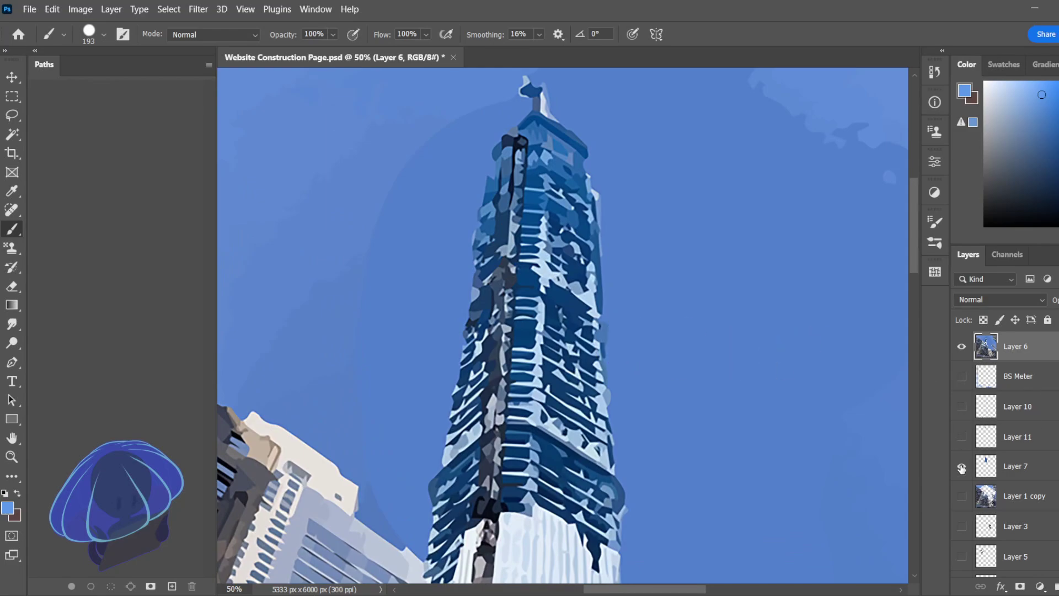
Select Layers 11 and 10 together and move them above Layer 6 in the layer stack.
{"action": "left_click", "coordinate": [1025, 468]}
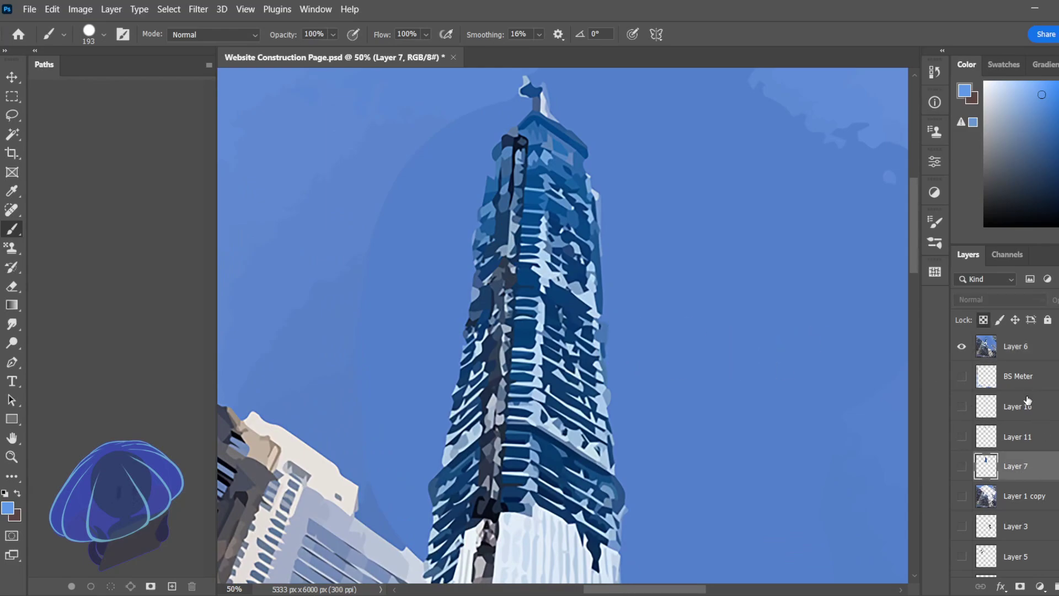
{"action": "left_click", "coordinate": [1026, 434]}
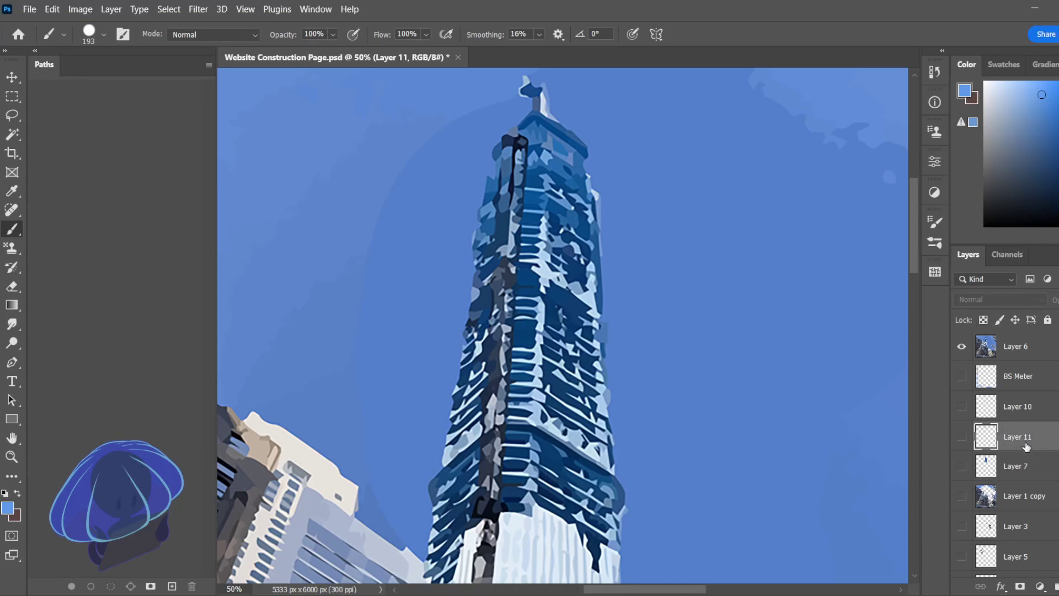
{"action": "left_click", "coordinate": [1024, 408], "text": "shift"}
{"action": "left_click_drag", "start_coordinate": [1026, 410], "coordinate": [1015, 334]}
Show Layers 10 and 11 over the traced tower and toggle their visibility to compare the added lattice.
{"action": "left_click", "coordinate": [963, 377]}
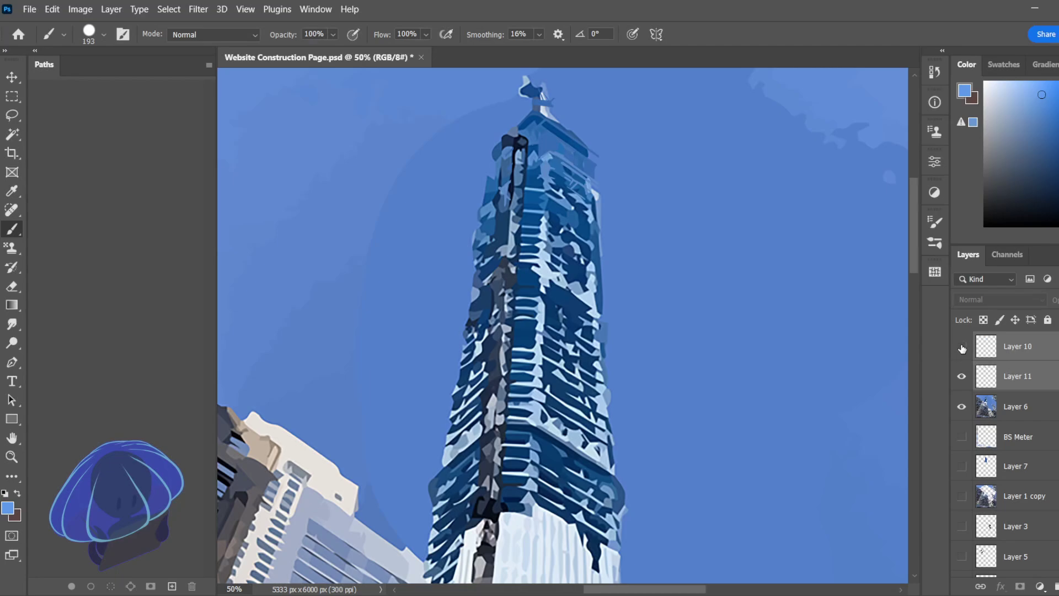
{"action": "left_click", "coordinate": [961, 347]}
{"action": "left_click", "coordinate": [962, 348]}
{"action": "left_click", "coordinate": [961, 377]}
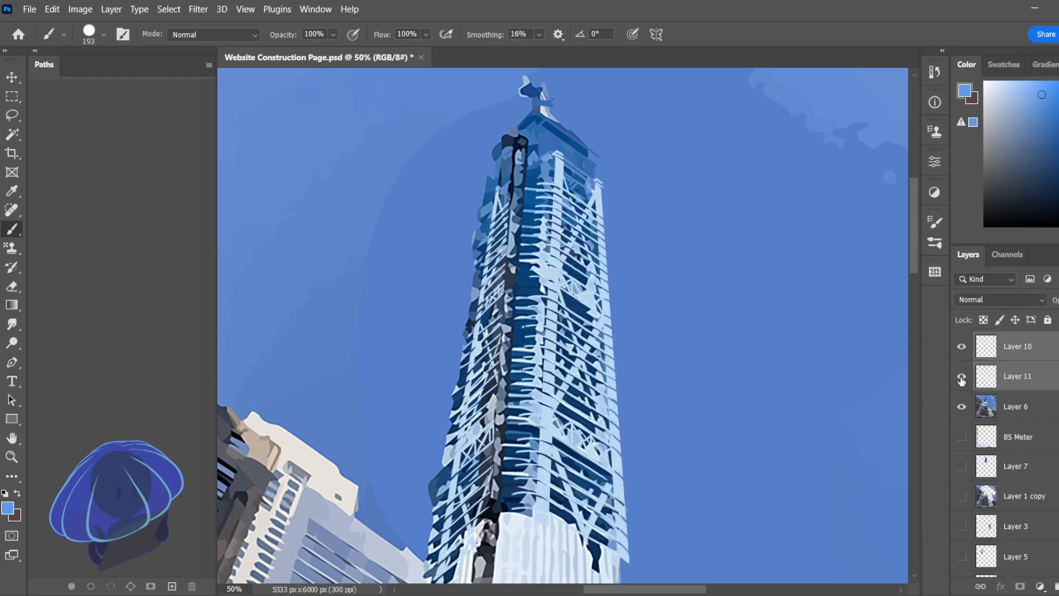
Select Layer 6 and sample the pale white of the tower's lower cladding as the brush colour.
{"action": "left_click", "coordinate": [1045, 415]}
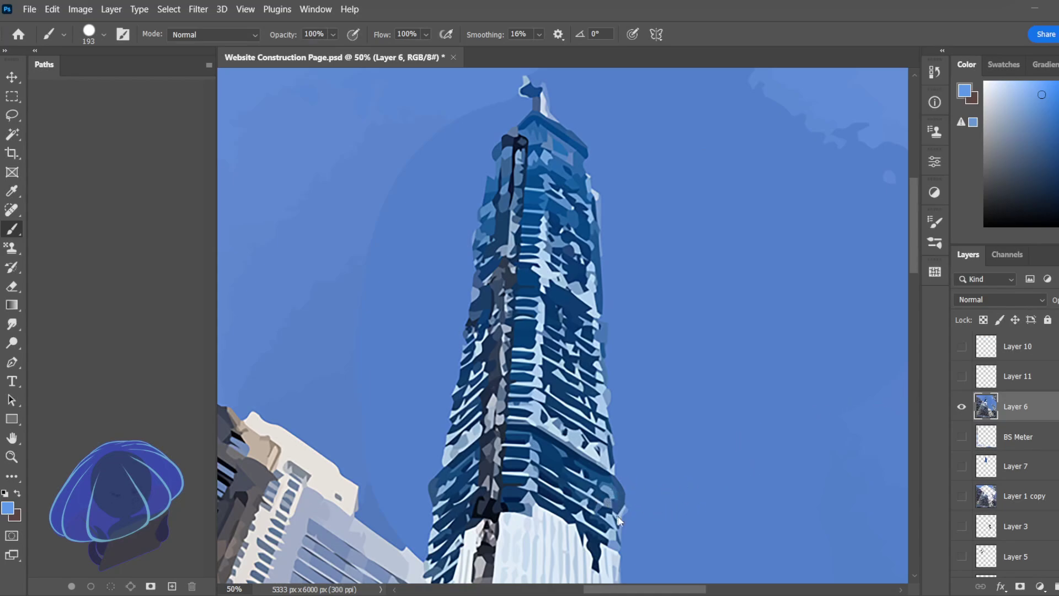
{"action": "left_click_drag", "start_coordinate": [622, 497], "coordinate": [686, 375]}
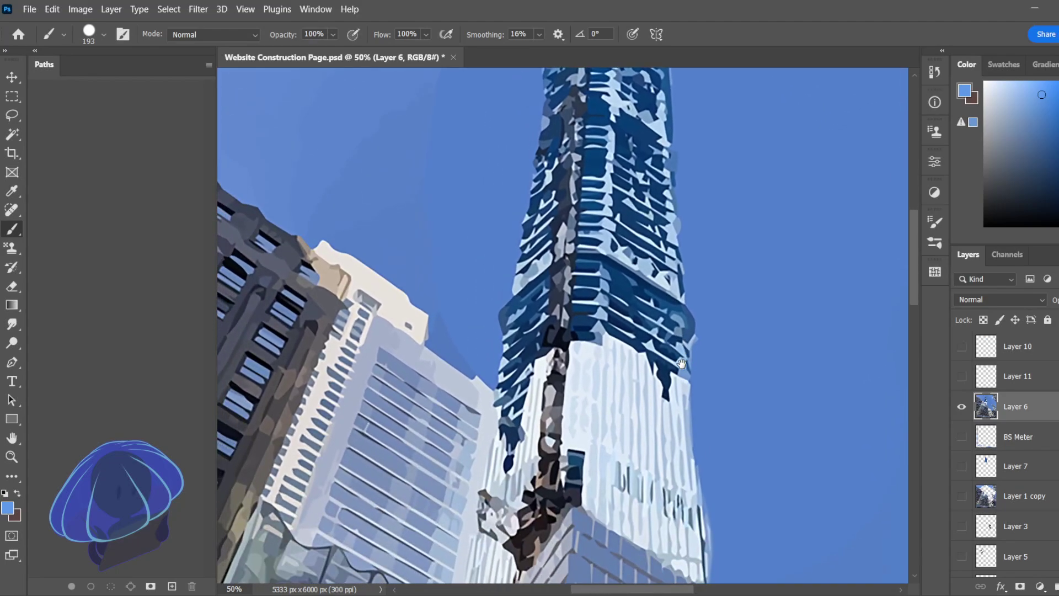
{"action": "scroll", "coordinate": [687, 380], "scroll_direction": "up", "scroll_amount": 2}
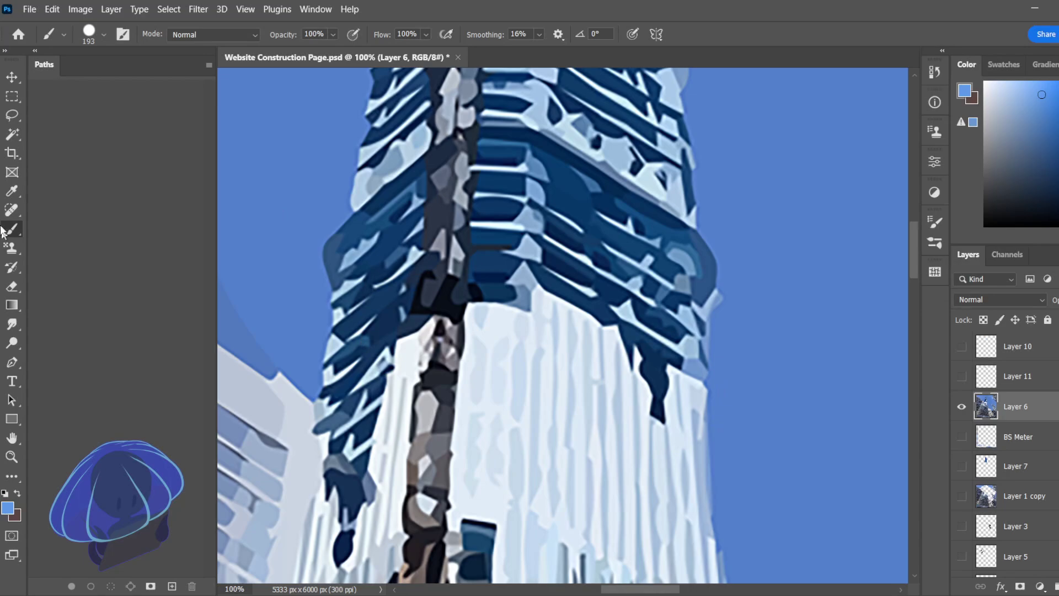
{"action": "left_click", "coordinate": [11, 191]}
{"action": "left_click", "coordinate": [629, 392]}
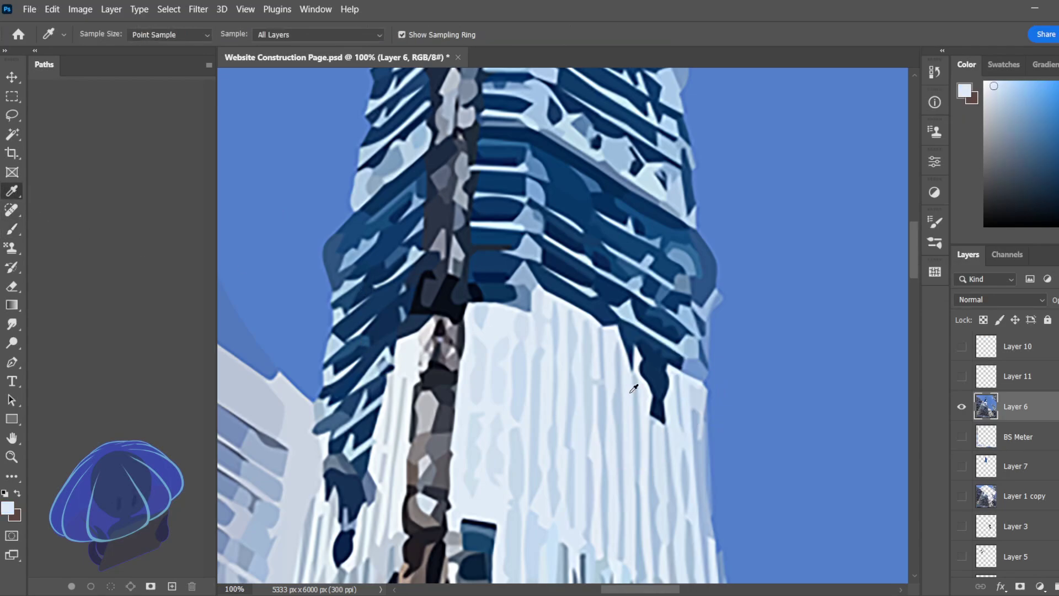
{"action": "key", "text": "b"}
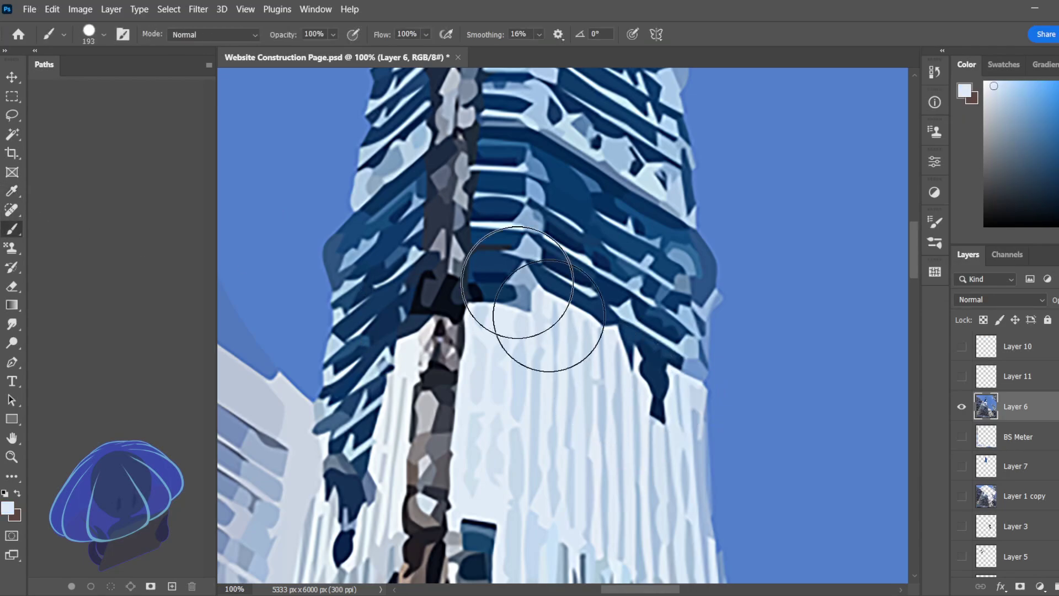
Set the Hard Round Pressure Size brush to 21 px and add a new layer above Layer 6.
{"action": "left_click", "coordinate": [88, 33]}
{"action": "left_click", "coordinate": [89, 77]}
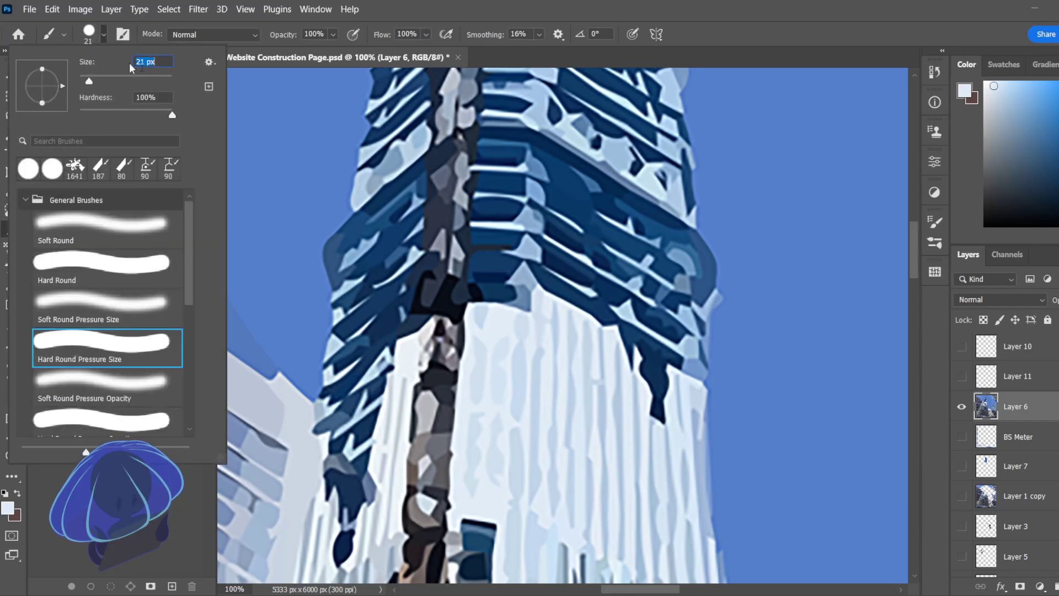
{"action": "left_click", "coordinate": [104, 32]}
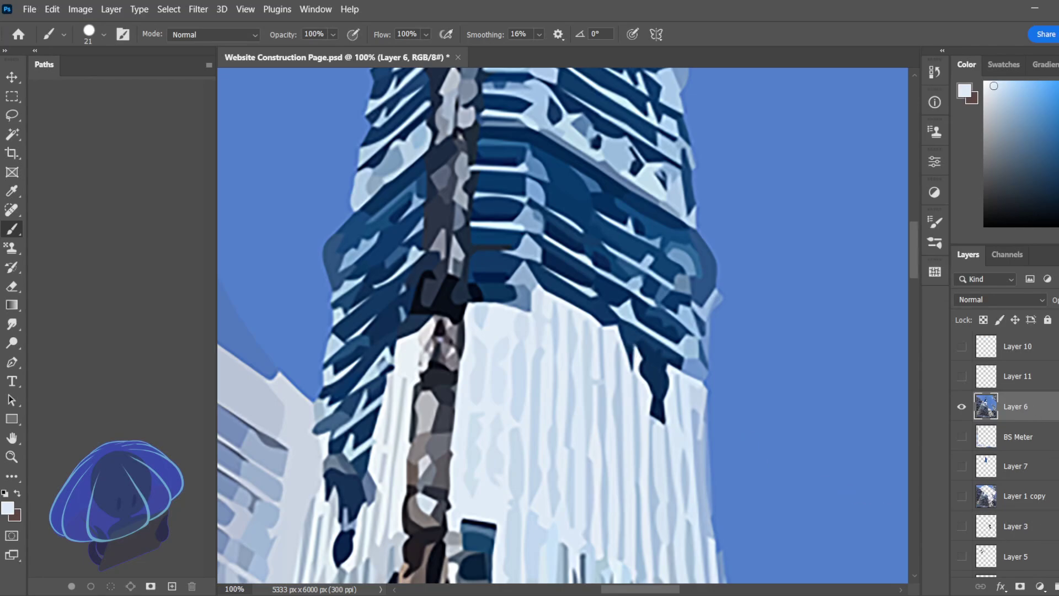
{"action": "key", "text": "ctrl+shift+alt+n"}
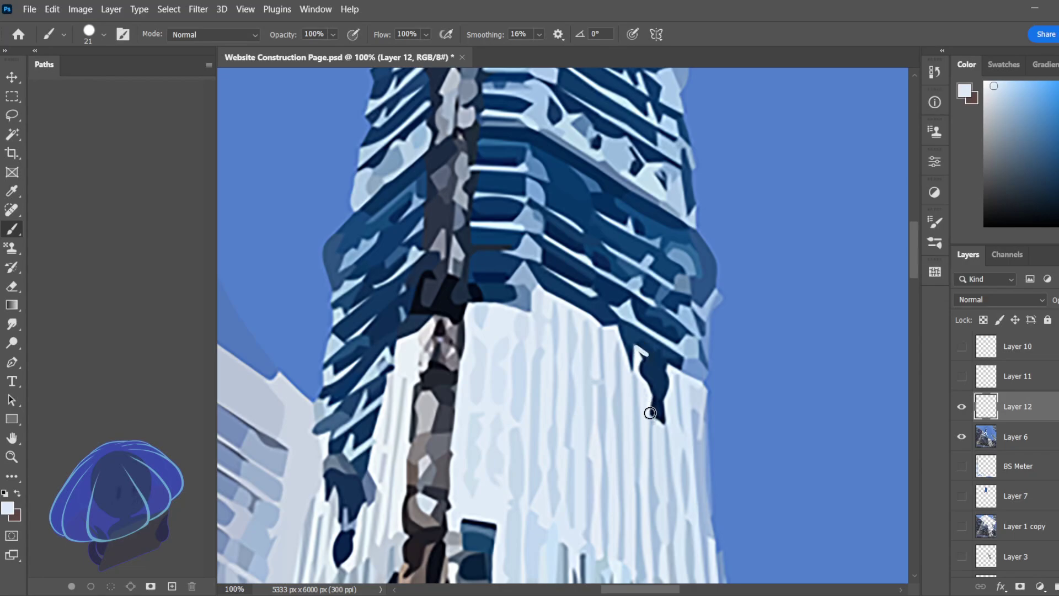
On Layer 12, paint the ragged sides of the dark blue drip into straight edges, and toggle the layer to compare.
{"action": "left_click_drag", "start_coordinate": [650, 413], "coordinate": [653, 373]}
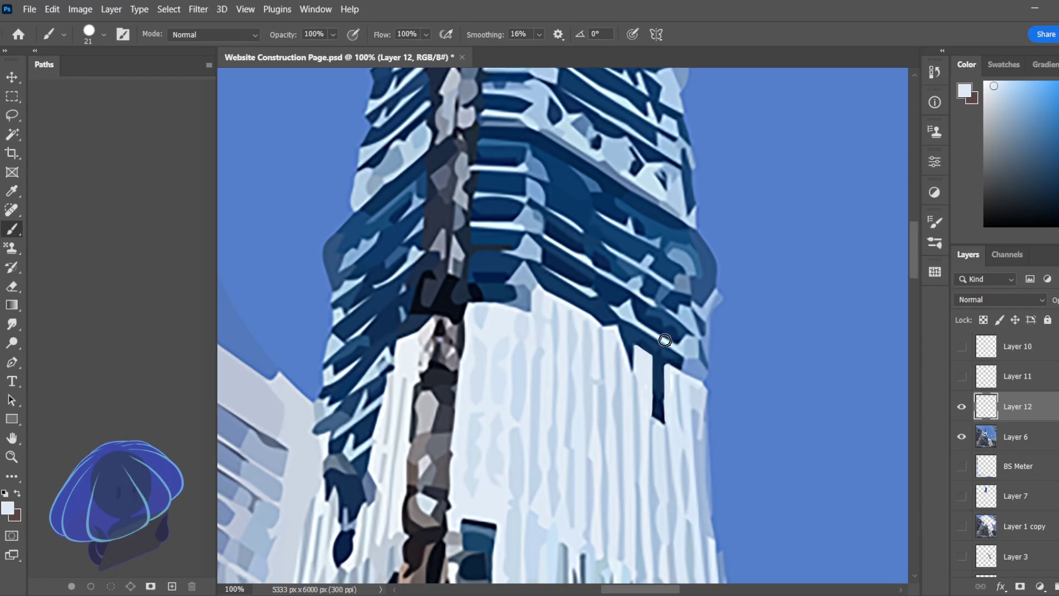
{"action": "key", "text": "j"}
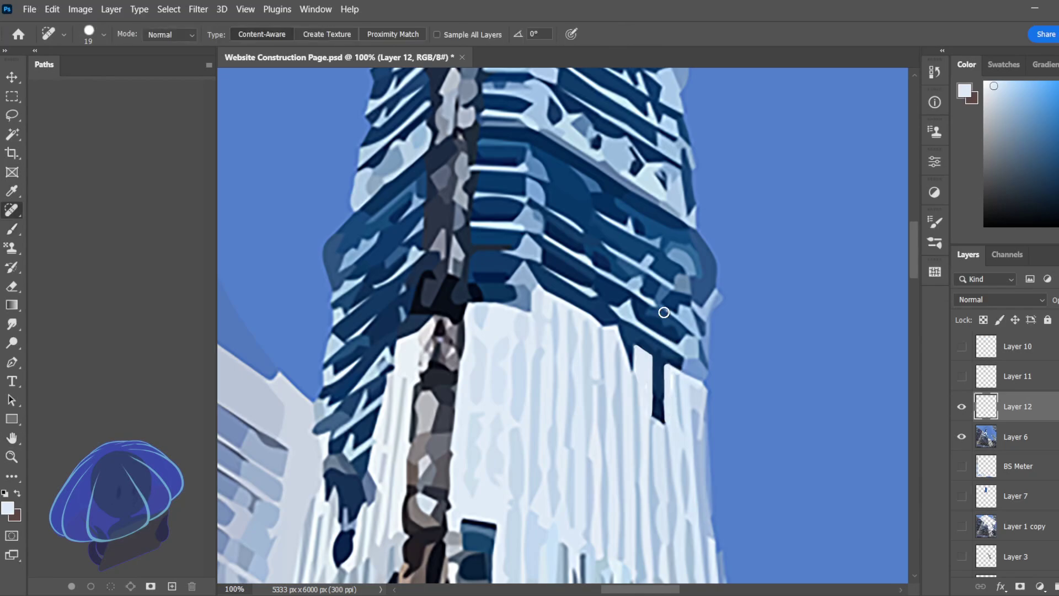
{"action": "key", "text": "m"}
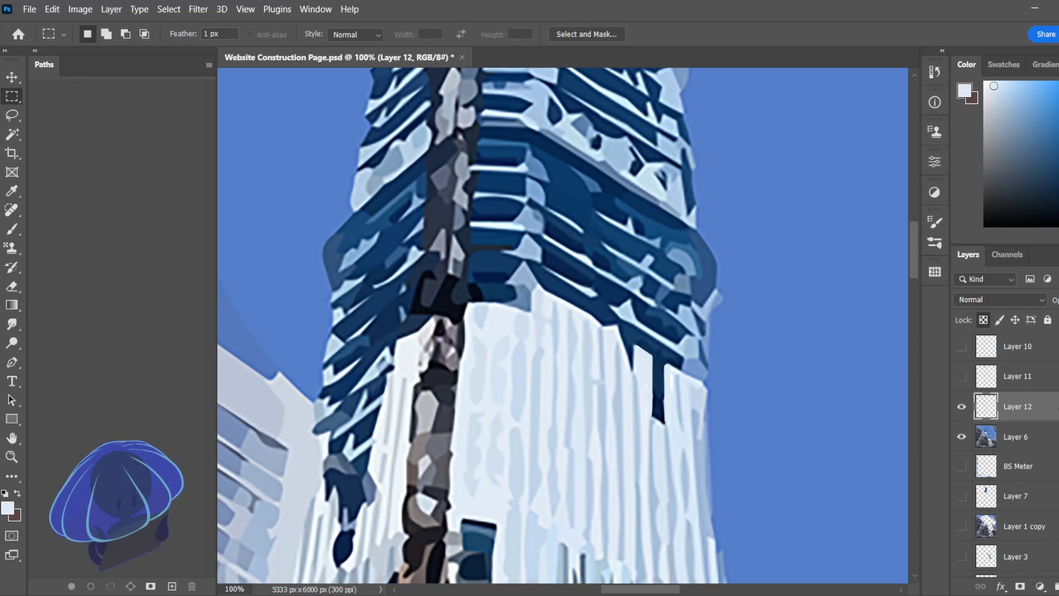
{"action": "left_click", "coordinate": [961, 408]}
{"action": "left_click", "coordinate": [962, 408]}
{"action": "key", "text": "b"}
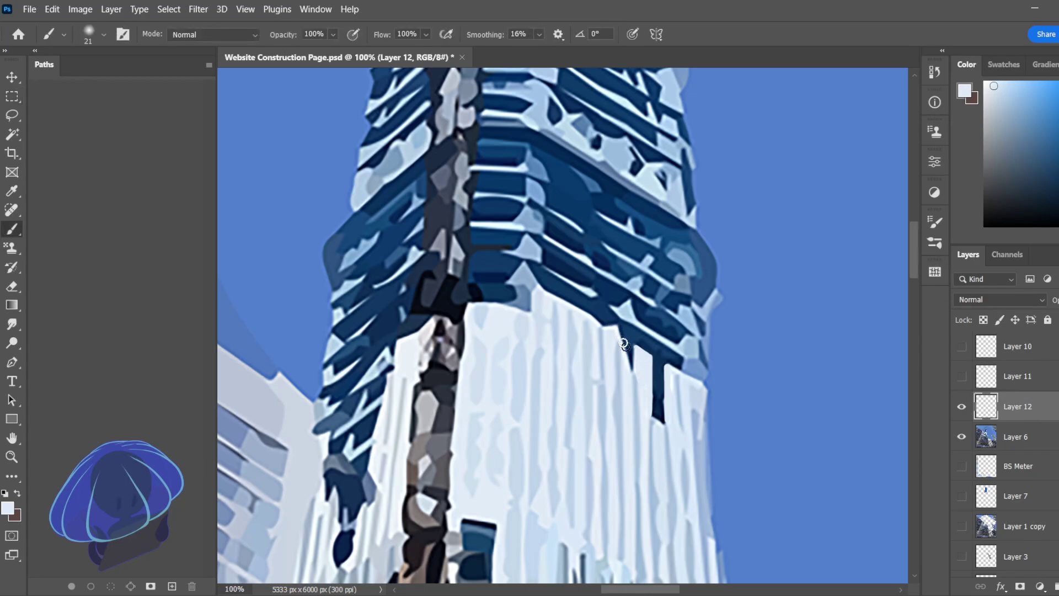
{"action": "left_click_drag", "start_coordinate": [619, 335], "coordinate": [629, 366]}
{"action": "key", "text": "ctrl+z"}
Change the brush from Soft Round to Hard Round Pressure Size at 21 px.
{"action": "left_click", "coordinate": [104, 36]}
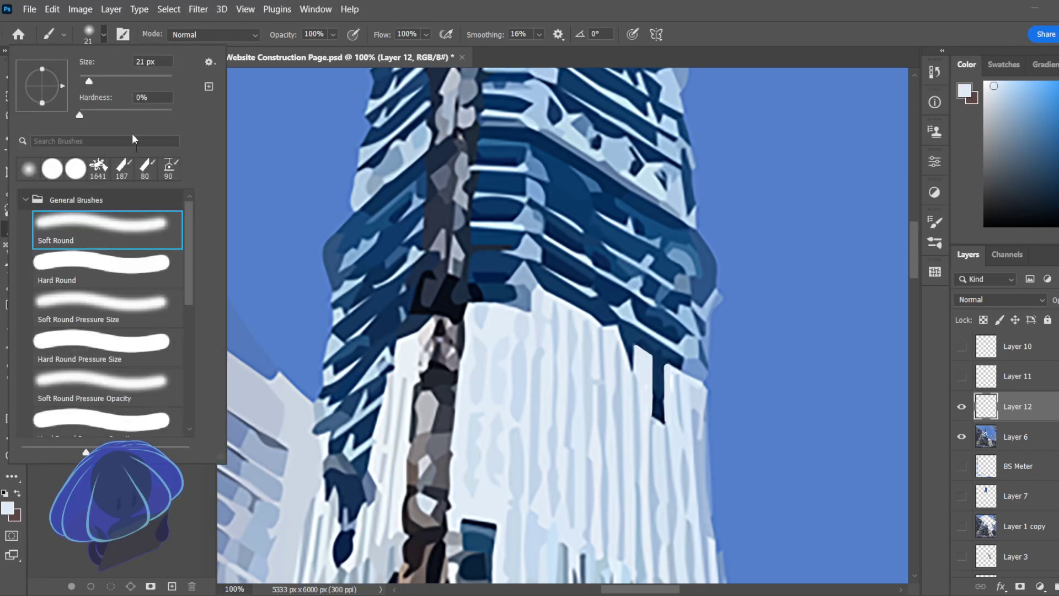
{"action": "scroll", "coordinate": [109, 276], "scroll_direction": "down", "scroll_amount": 3}
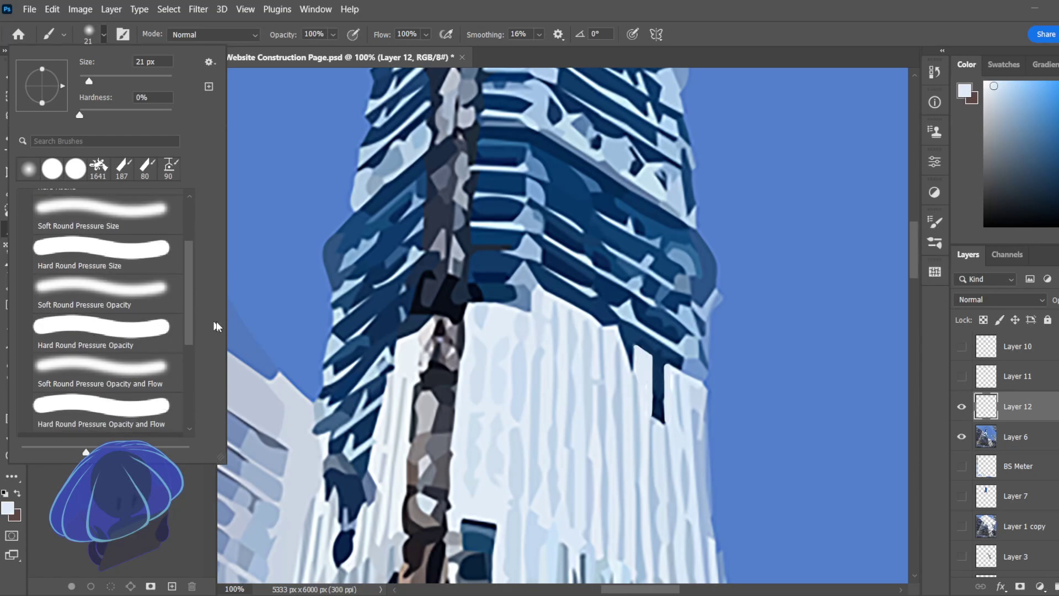
{"action": "scroll", "coordinate": [143, 333], "scroll_direction": "up", "scroll_amount": 3}
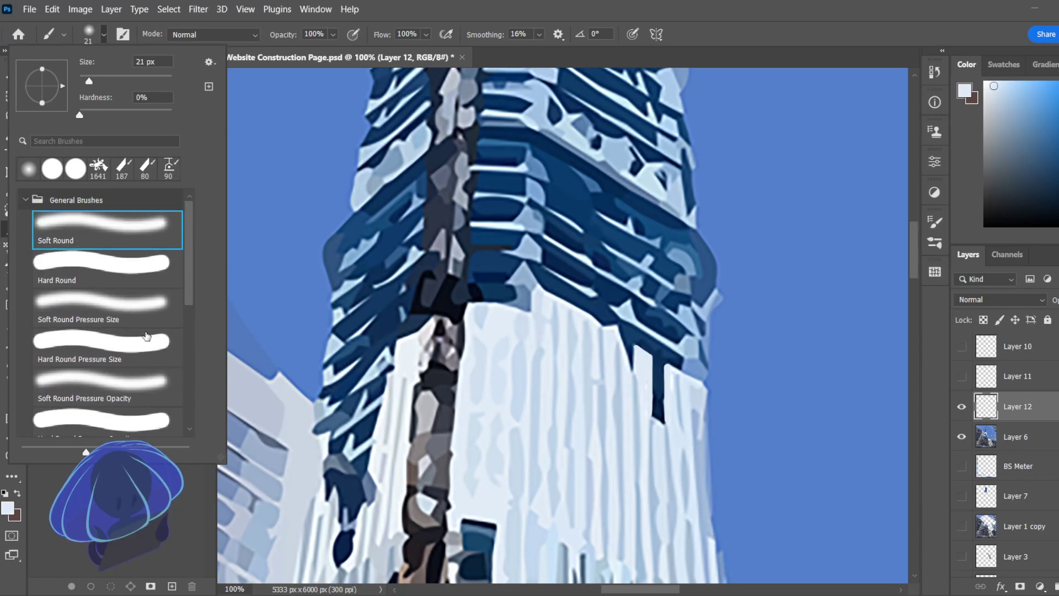
{"action": "scroll", "coordinate": [146, 336], "scroll_direction": "down", "scroll_amount": 1}
{"action": "left_click", "coordinate": [145, 305]}
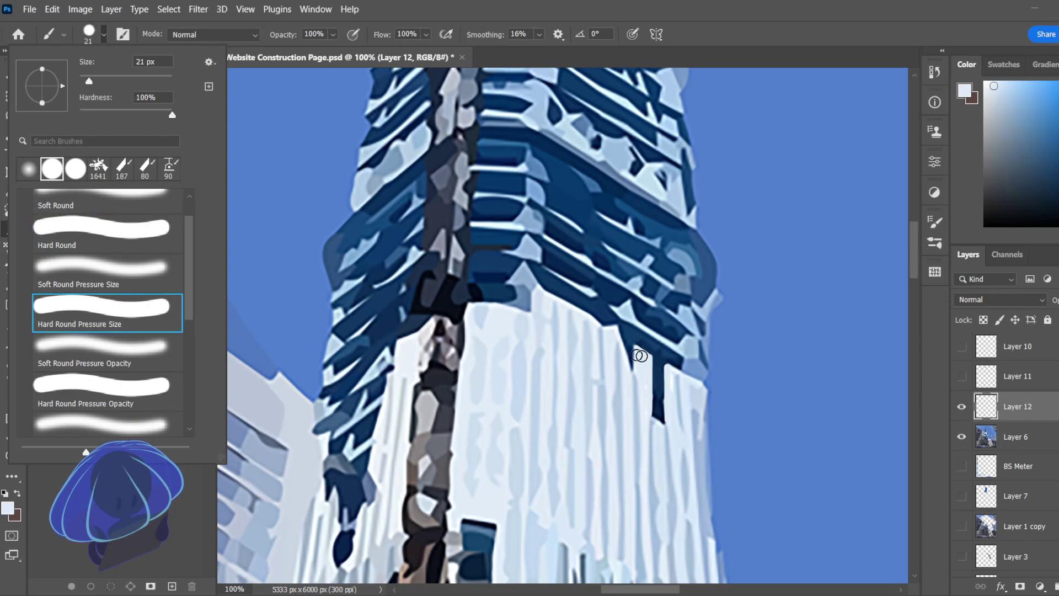
{"action": "left_click", "coordinate": [648, 366]}
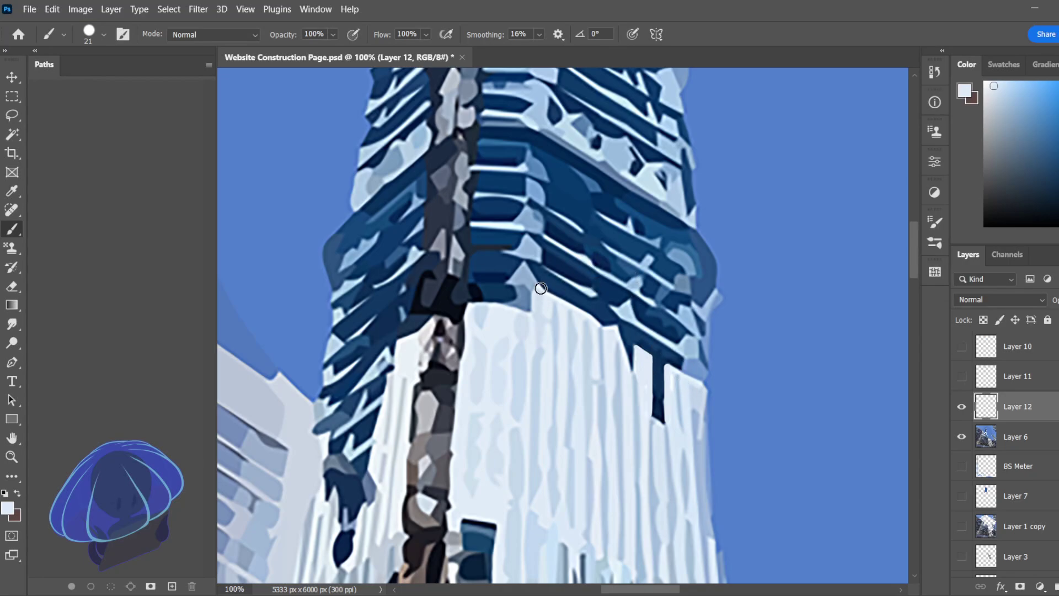
Paint clean, straight upper edges and a sharp vertical step along the top of the white cladding.
{"action": "left_click_drag", "start_coordinate": [540, 288], "coordinate": [599, 320]}
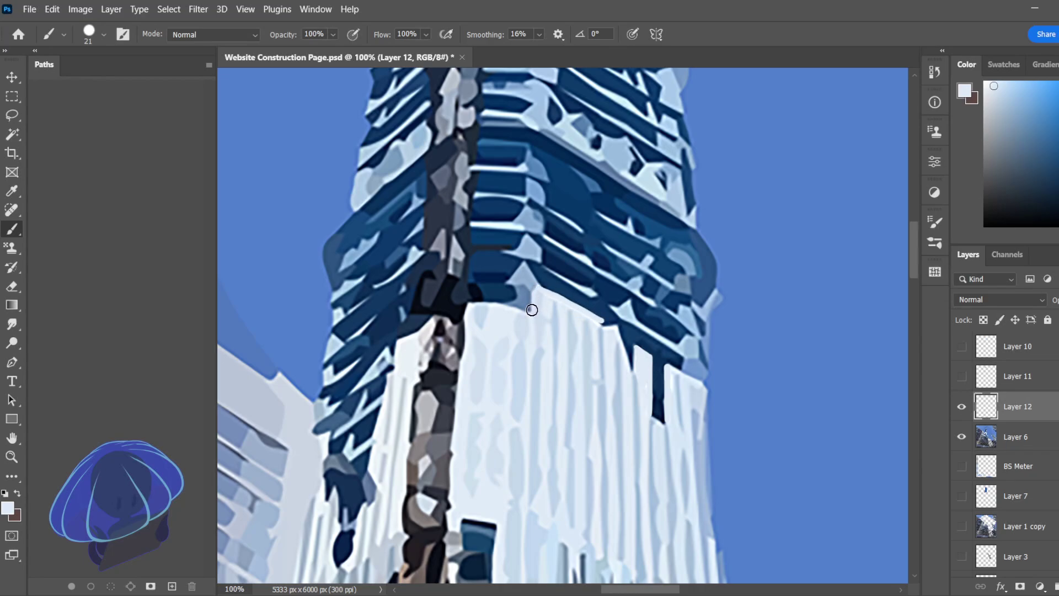
{"action": "left_click_drag", "start_coordinate": [531, 310], "coordinate": [531, 280]}
{"action": "left_click_drag", "start_coordinate": [471, 301], "coordinate": [519, 309]}
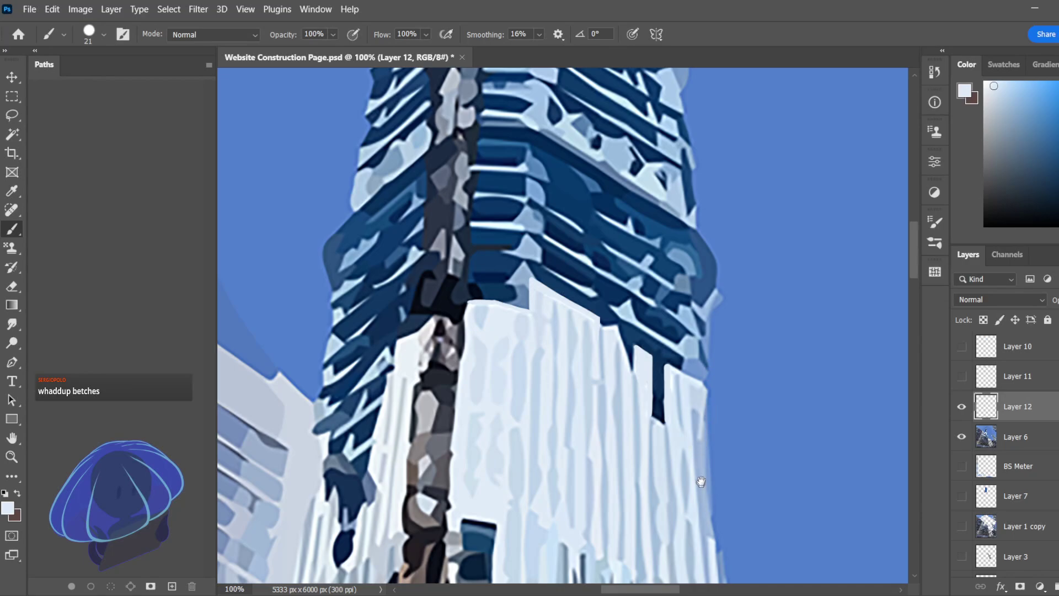
{"action": "left_click_drag", "start_coordinate": [700, 486], "coordinate": [702, 315]}
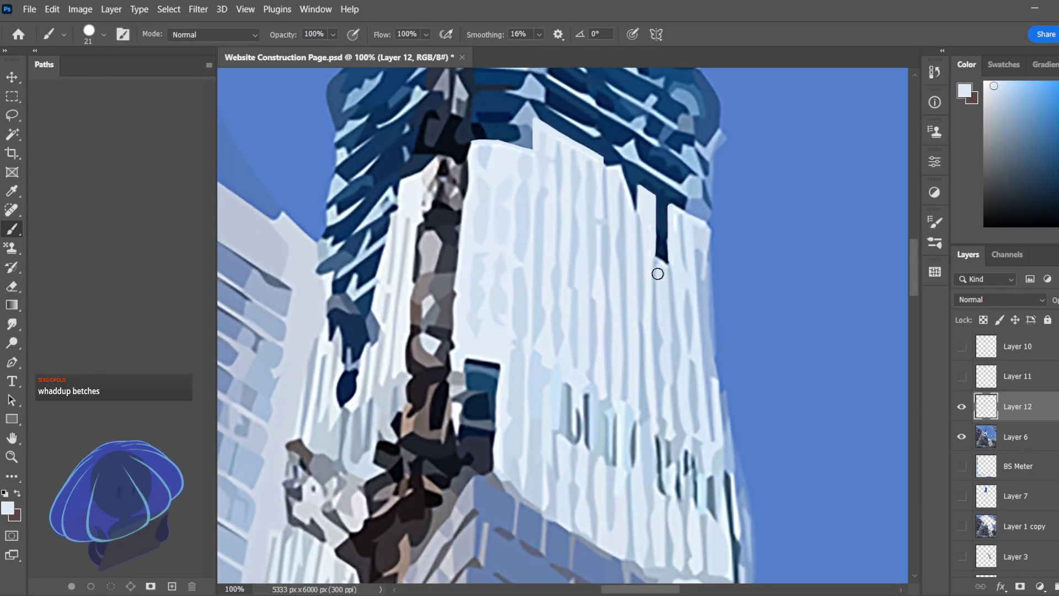
{"action": "left_click_drag", "start_coordinate": [657, 274], "coordinate": [676, 387]}
{"action": "key", "text": "ctrl+z"}
{"action": "left_click", "coordinate": [11, 116]}
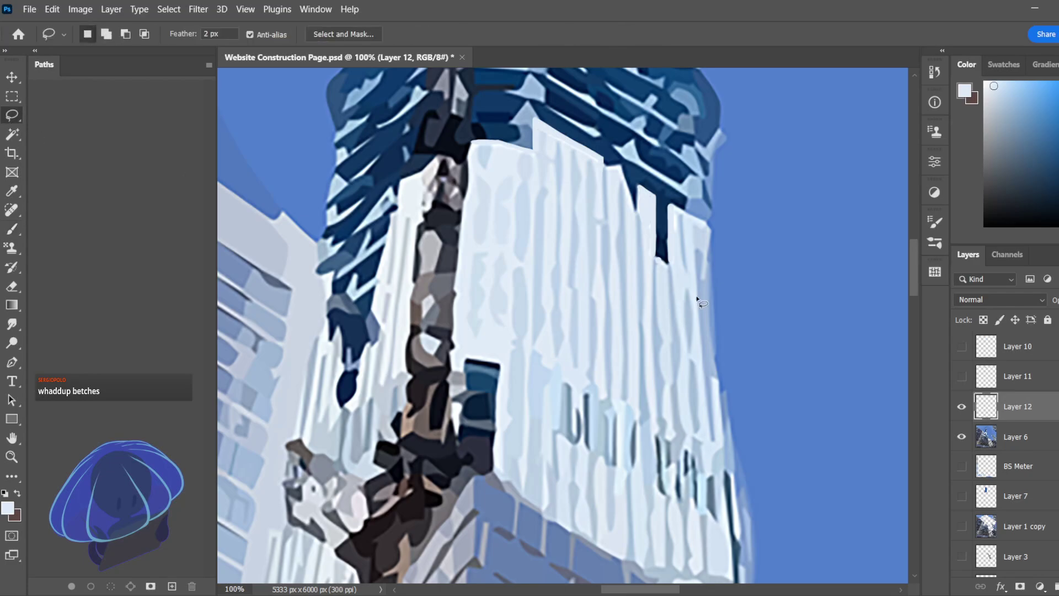
{"action": "scroll", "coordinate": [717, 314], "scroll_direction": "down", "scroll_amount": 2}
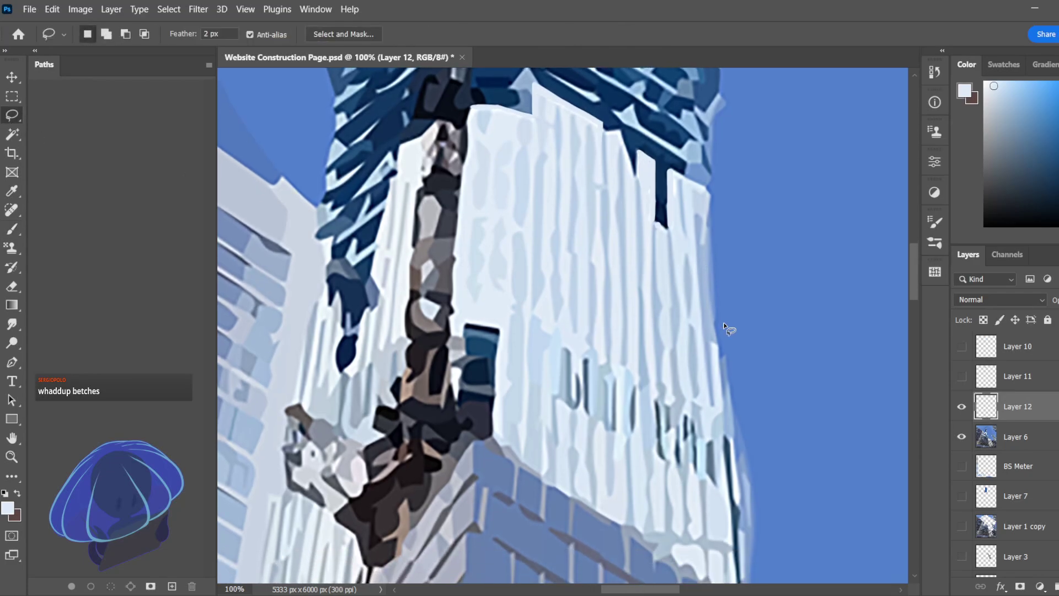
Paint a straight pale strip from the bottom of the dark notch down to the base of the white cladding.
{"action": "key", "text": "b"}
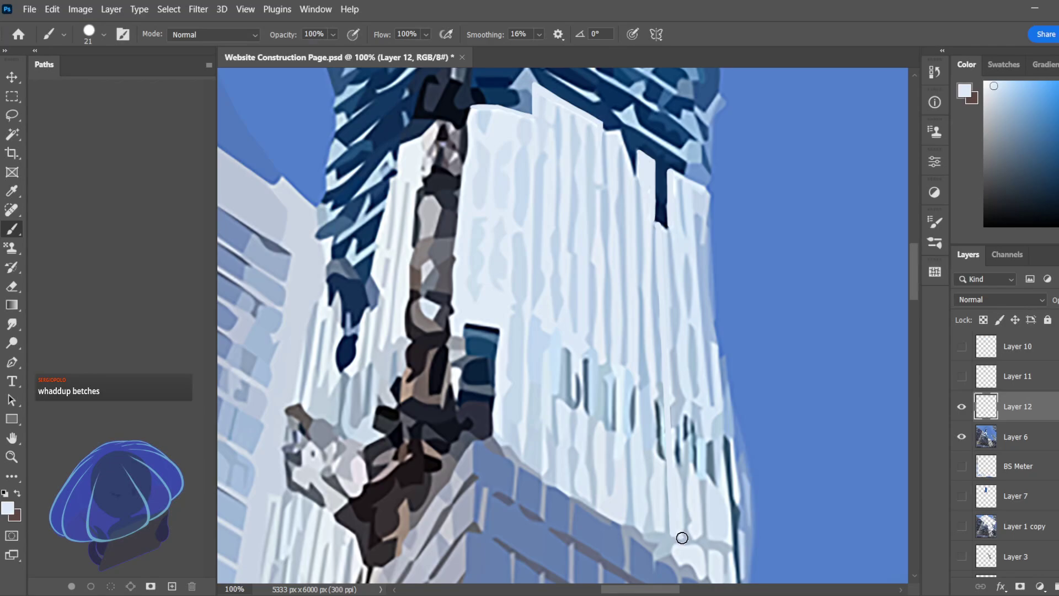
{"action": "left_click", "coordinate": [664, 231], "text": "shift"}
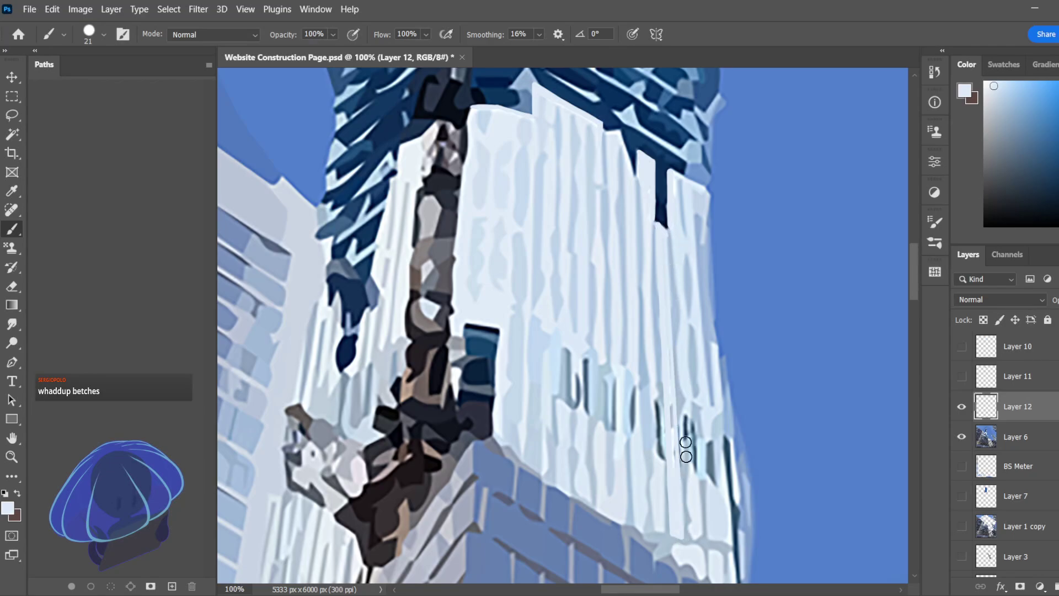
{"action": "left_click", "coordinate": [684, 538], "text": "shift"}
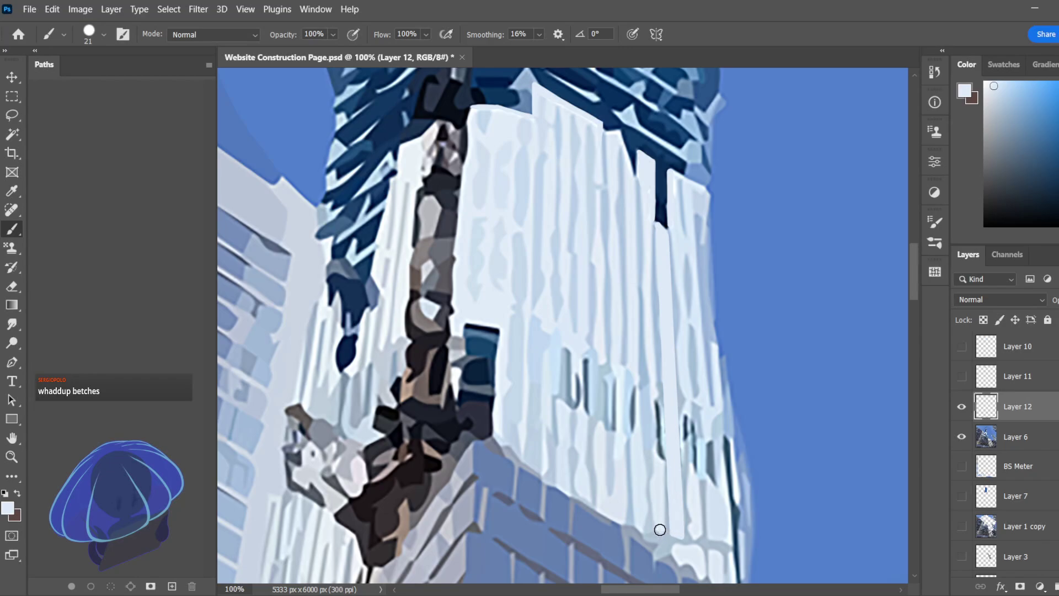
Paint a straight pale strip along the left side of the dark notch, running down to the cladding's base.
{"action": "left_click", "coordinate": [649, 165], "text": "shift"}
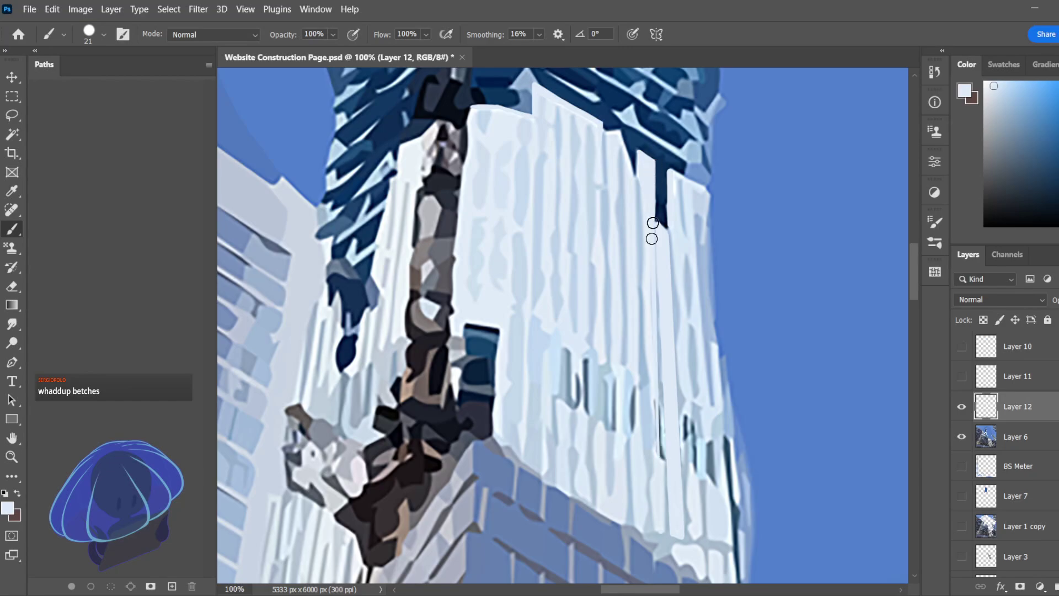
{"action": "left_click", "coordinate": [656, 455], "text": "shift"}
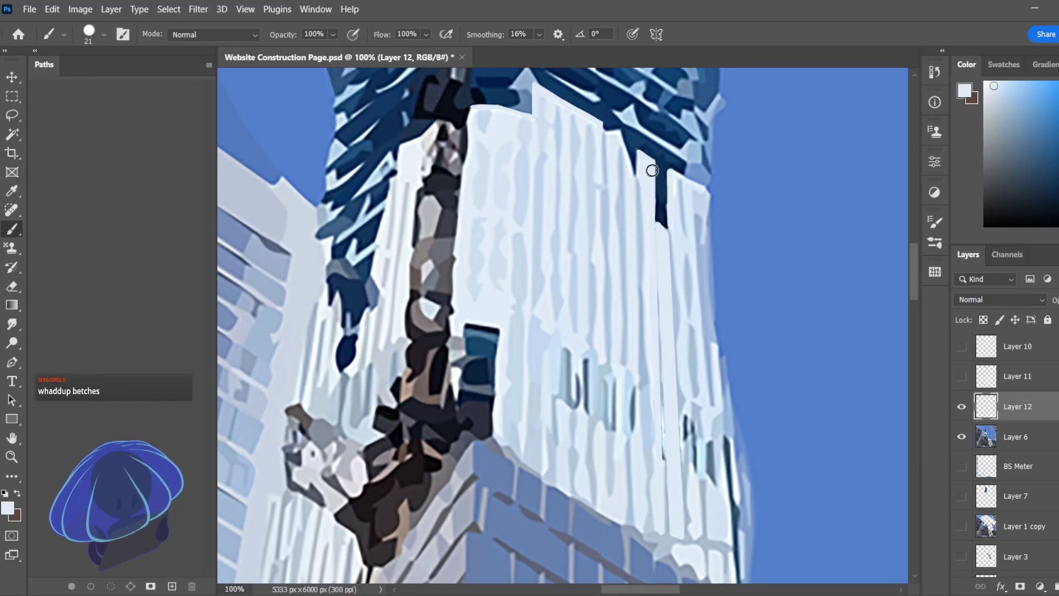
{"action": "left_click", "coordinate": [650, 536], "text": "shift"}
{"action": "left_click", "coordinate": [644, 159]}
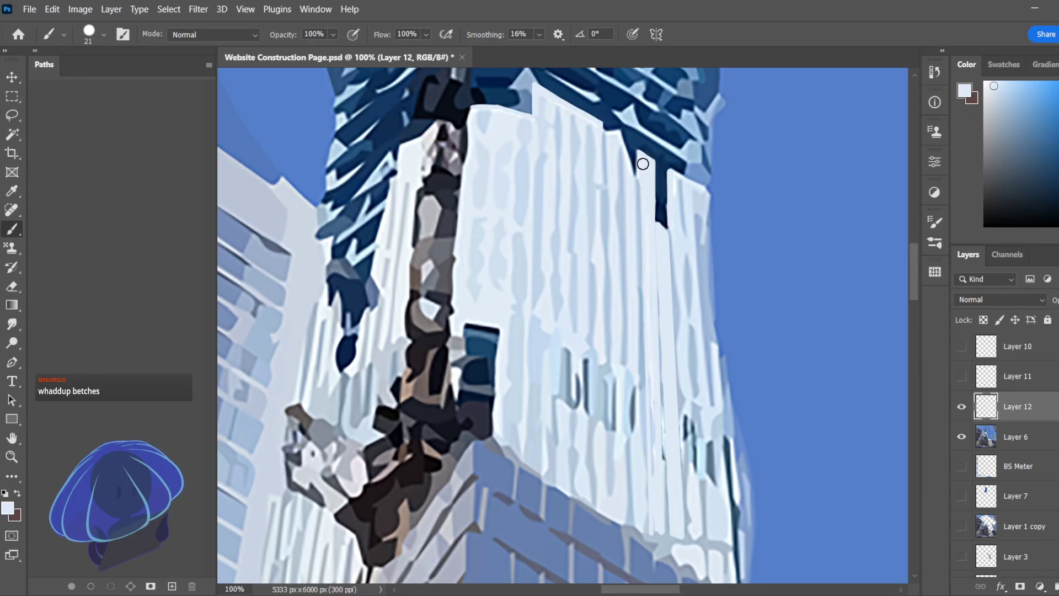
{"action": "left_click", "coordinate": [673, 540], "text": "shift"}
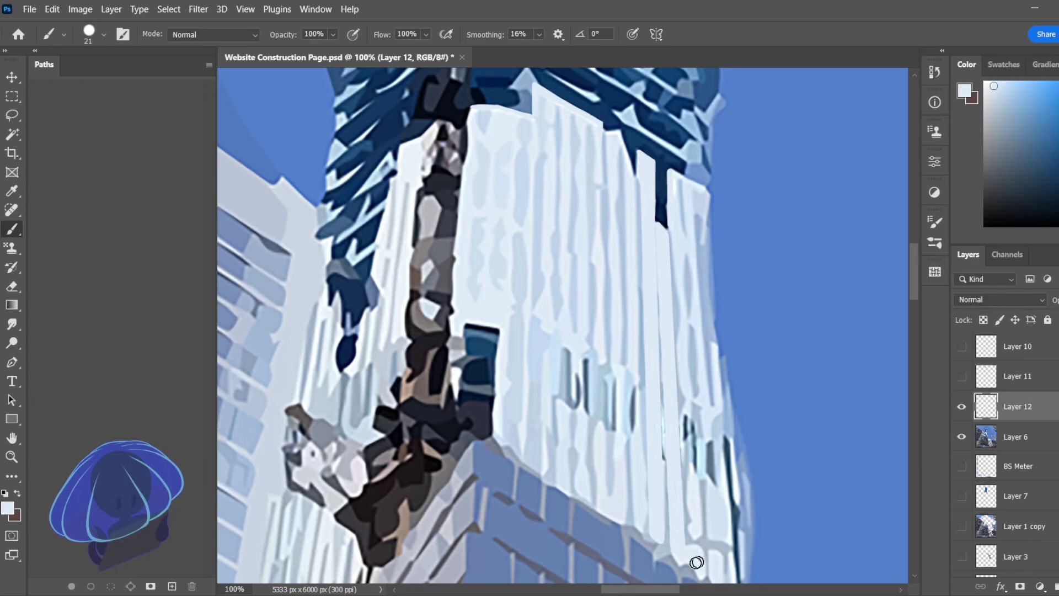
Paint a straight pale strip from the cladding's top at the right of the dark notch down to its base.
{"action": "left_click", "coordinate": [686, 539], "text": "shift"}
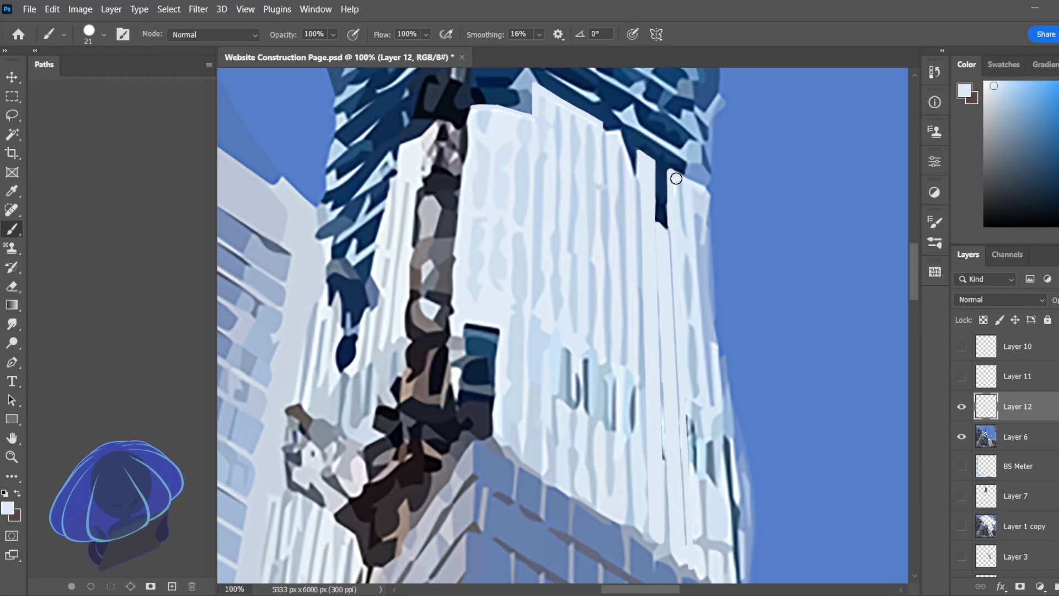
{"action": "left_click", "coordinate": [681, 178]}
{"action": "left_click", "coordinate": [700, 576], "text": "shift"}
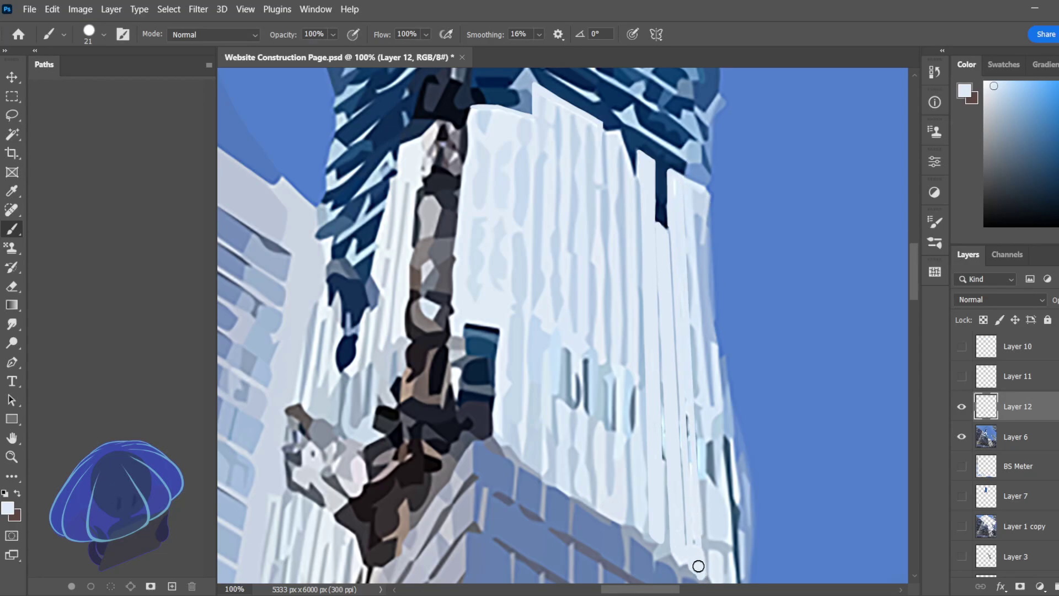
Paint a straight pale strip beside the one right of the dark notch, from the cladding's top down to its base.
{"action": "left_click", "coordinate": [673, 184], "text": "shift"}
{"action": "left_click_drag", "start_coordinate": [744, 306], "coordinate": [691, 274]}
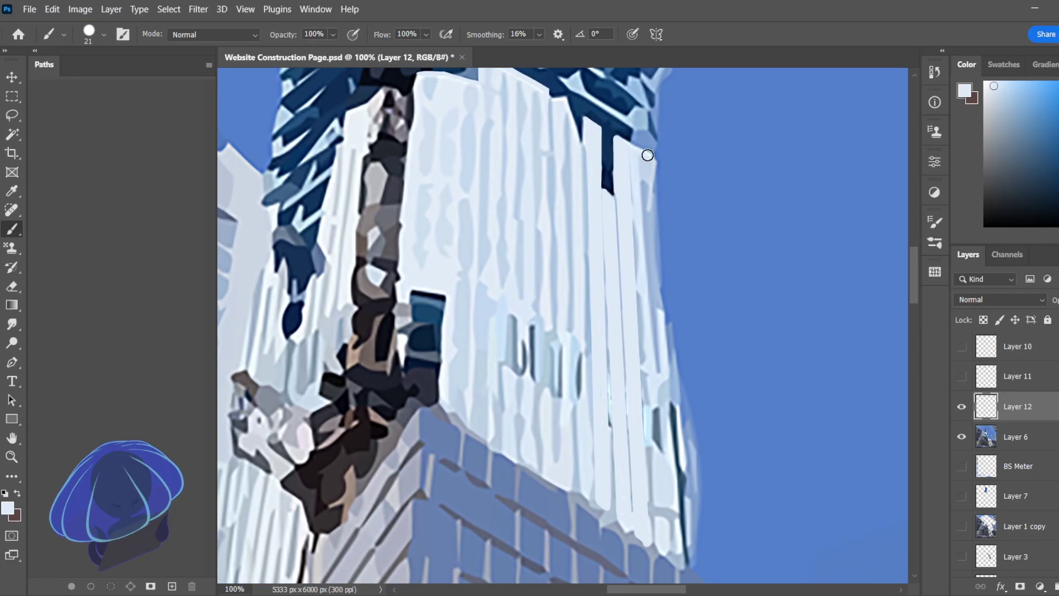
{"action": "left_click", "coordinate": [670, 551], "text": "shift"}
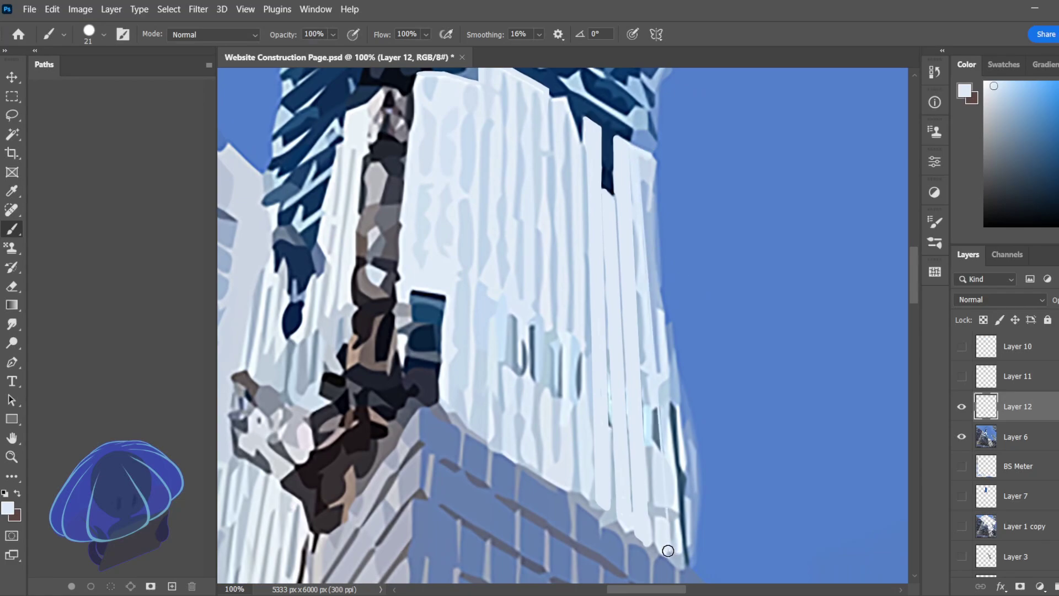
{"action": "left_click", "coordinate": [640, 152], "text": "shift"}
{"action": "left_click", "coordinate": [669, 556], "text": "shift"}
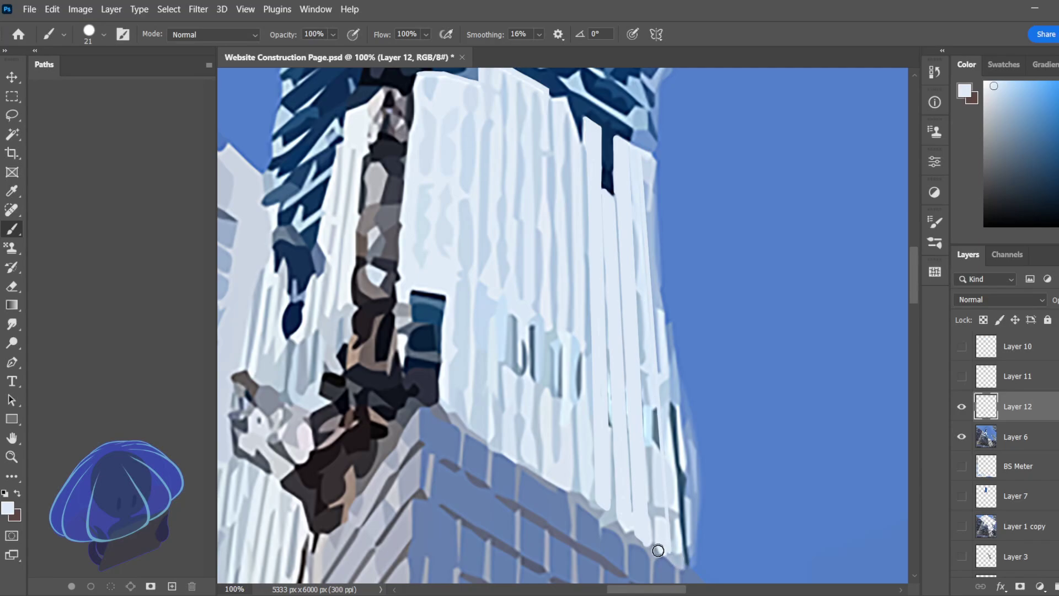
Fill out that strip with overlapping straight passes from top to base, covering the dark mark near its lower end.
{"action": "left_click", "coordinate": [630, 149], "text": "shift"}
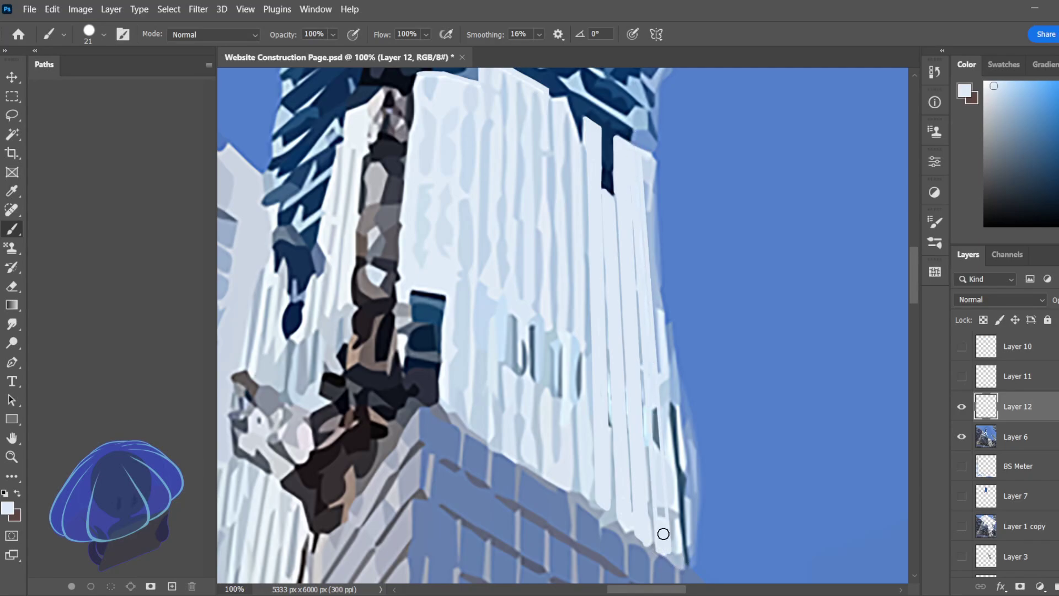
{"action": "left_click", "coordinate": [658, 552], "text": "shift"}
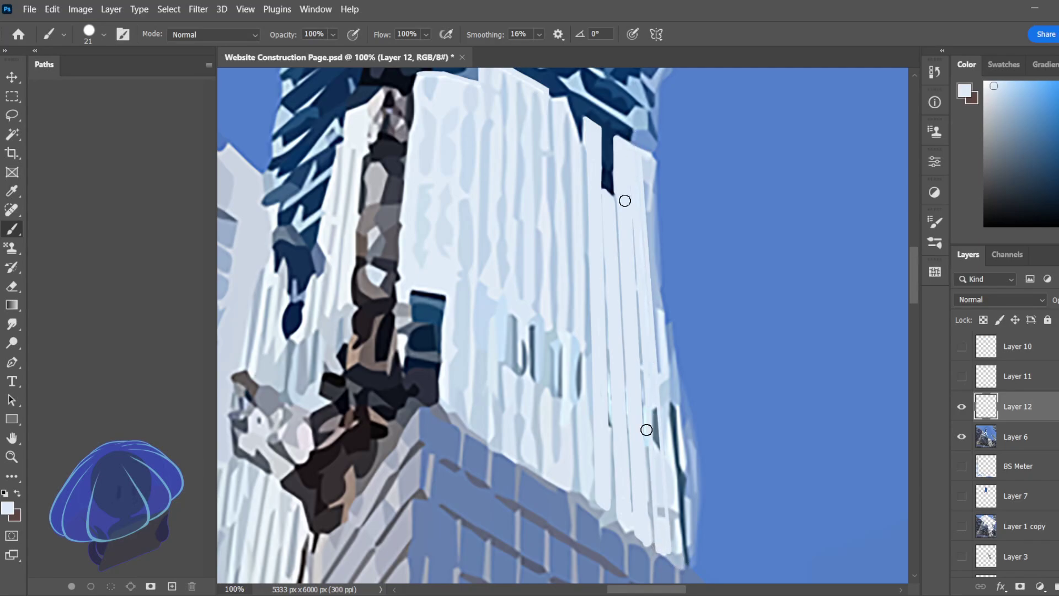
{"action": "left_click", "coordinate": [637, 155], "text": "shift"}
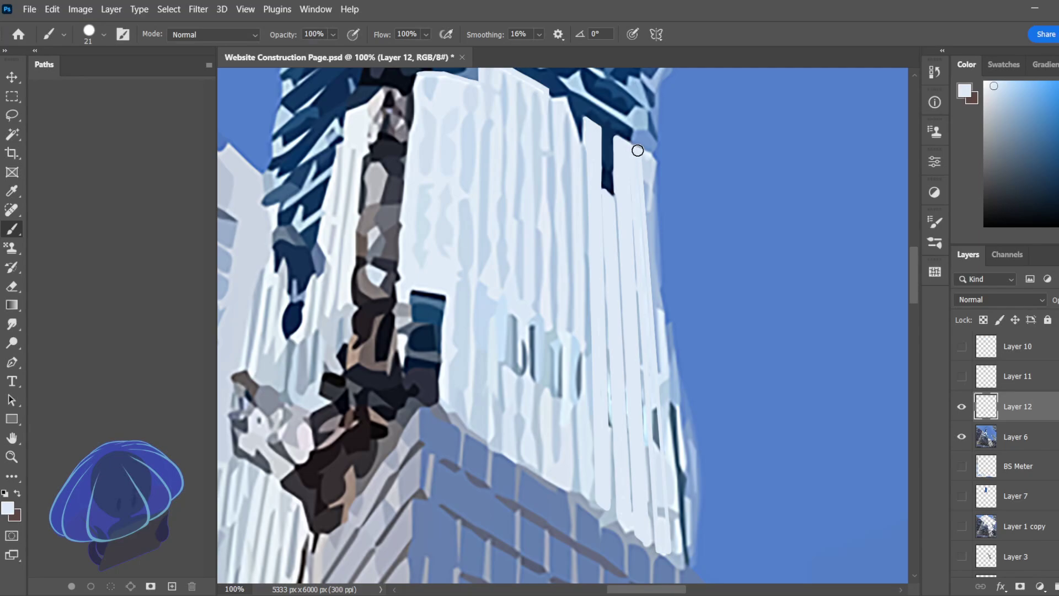
{"action": "left_click", "coordinate": [665, 550], "text": "shift"}
{"action": "left_click", "coordinate": [664, 552], "text": "shift"}
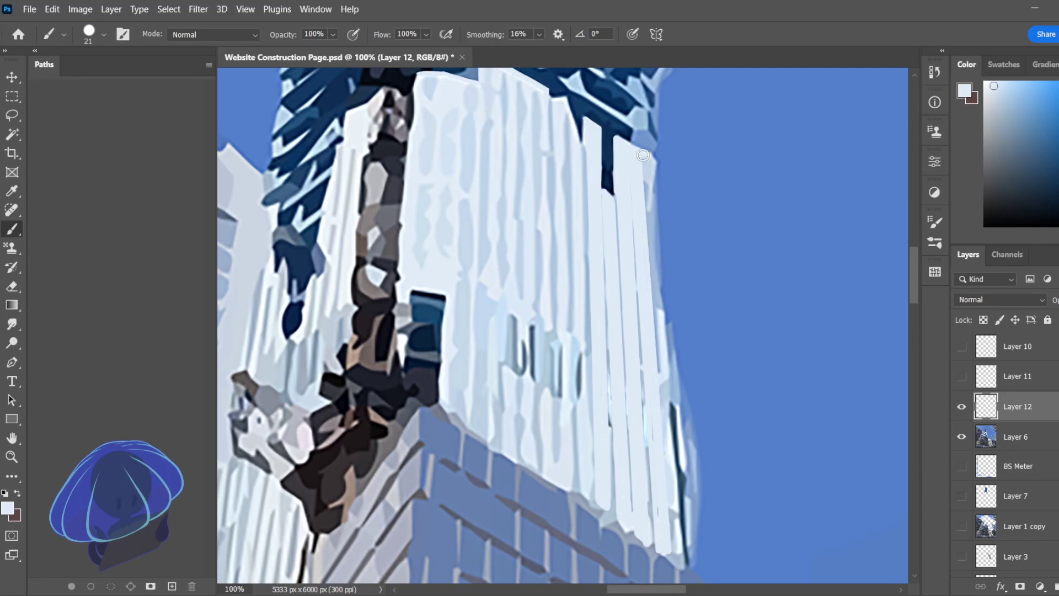
{"action": "left_click", "coordinate": [662, 551], "text": "shift"}
Paint the white cladding's straight outer right edge and the strip beside it, running down to the base corner.
{"action": "left_click", "coordinate": [655, 162], "text": "shift"}
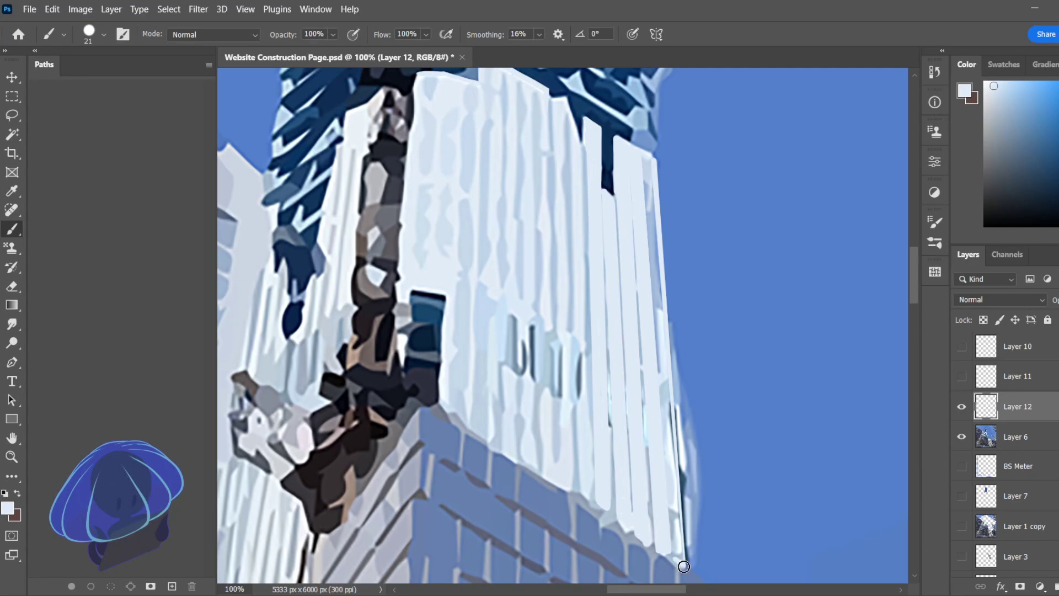
{"action": "left_click", "coordinate": [645, 155], "text": "shift"}
{"action": "left_click", "coordinate": [673, 560], "text": "shift"}
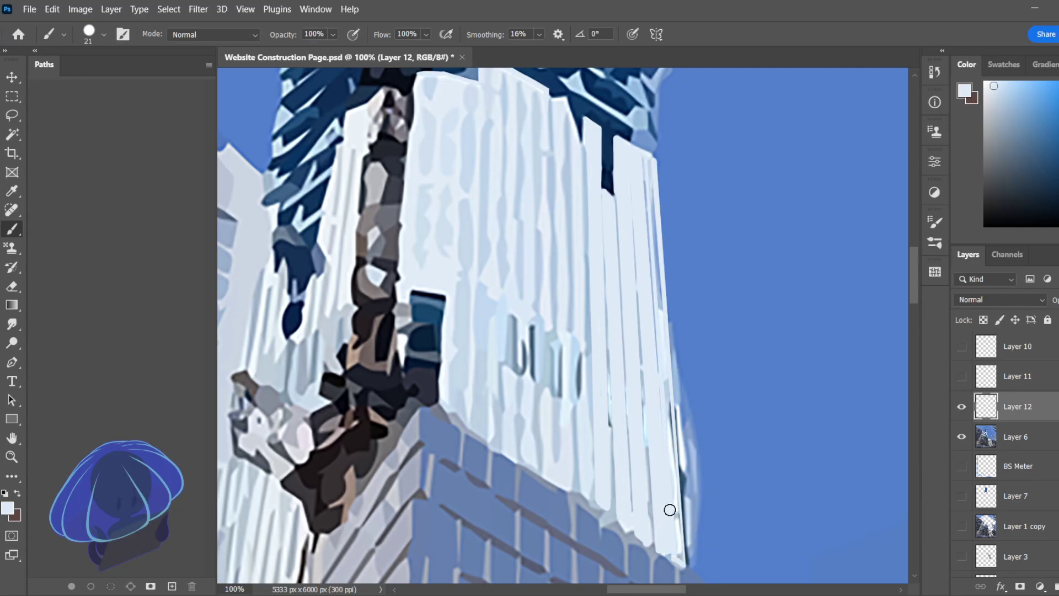
{"action": "key", "text": "ctrl+z"}
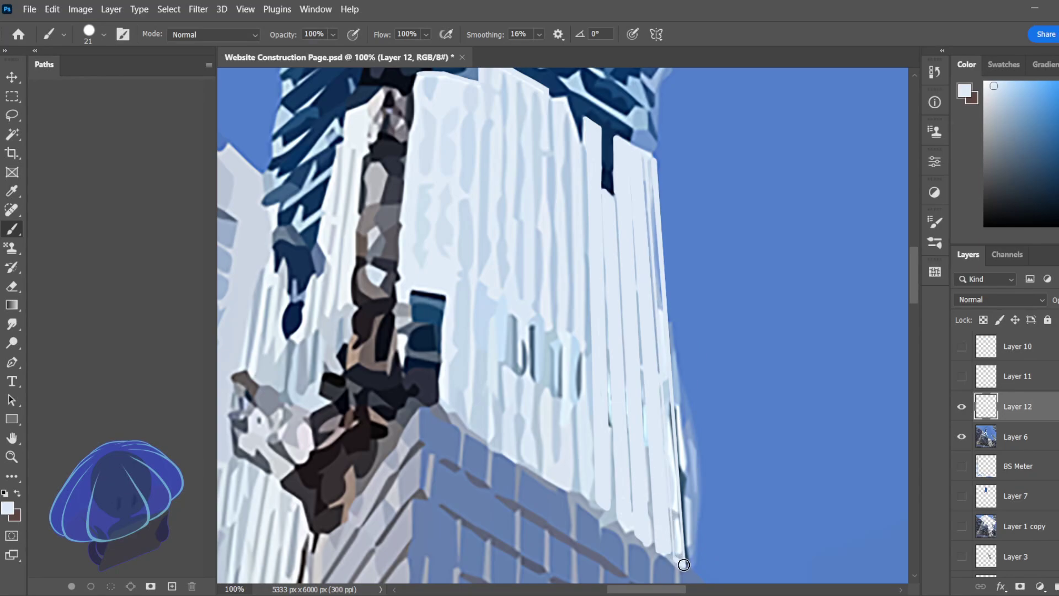
{"action": "left_click", "coordinate": [645, 157], "text": "shift"}
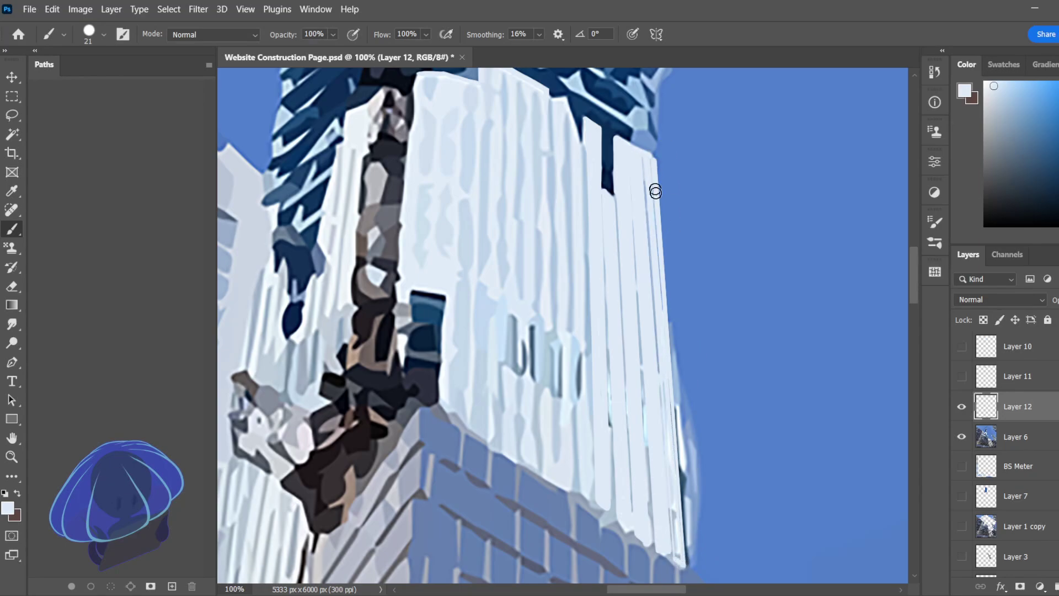
{"action": "left_click", "coordinate": [653, 160], "text": "shift"}
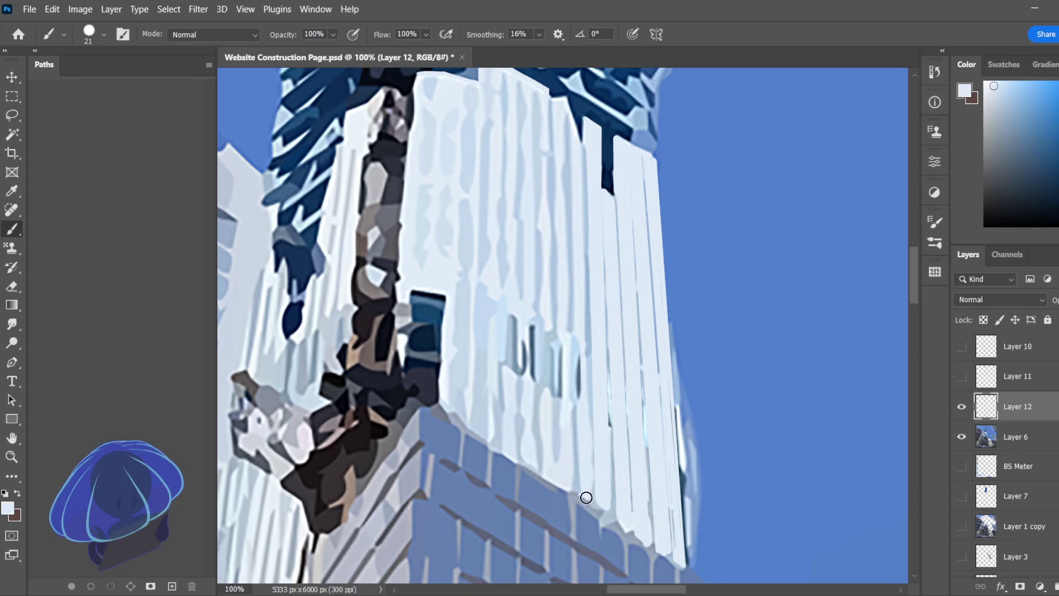
Paint a straight pale strip one panel further left of the dark notch, from the cladding's top to its base.
{"action": "left_click", "coordinate": [570, 119], "text": "shift"}
{"action": "left_click_drag", "start_coordinate": [579, 494], "coordinate": [577, 390]}
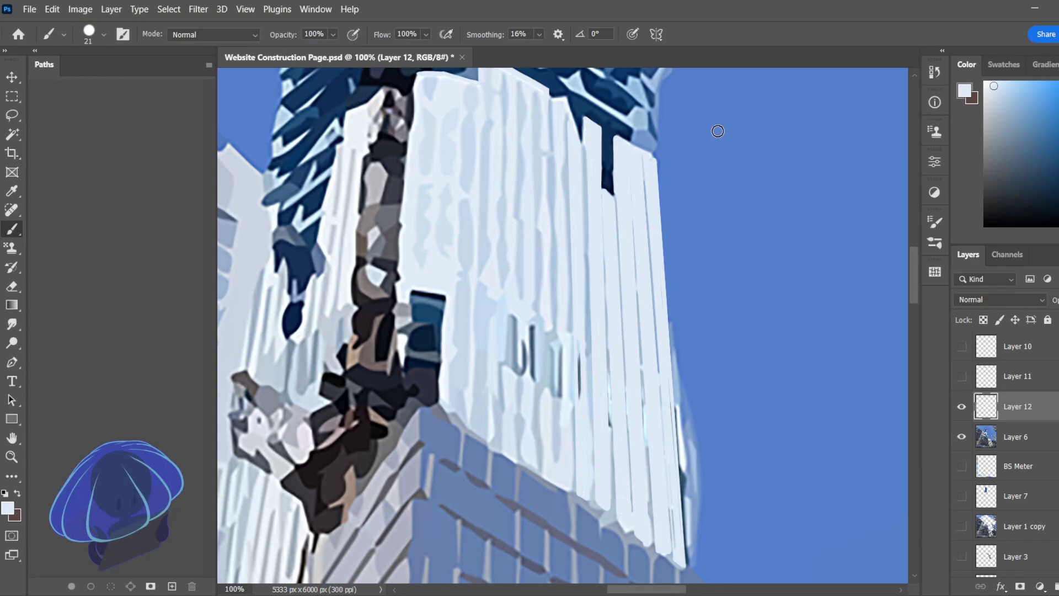
Handwrite the bulleted notes "Sand speech" and "slave labor" in the blue sky beside the tower.
{"action": "mouse_move", "coordinate": [718, 128]}
{"action": "left_mouse_down"}
{"action": "mouse_move", "coordinate": [707, 132]}
{"action": "mouse_move", "coordinate": [718, 155]}
{"action": "mouse_move", "coordinate": [774, 131]}
{"action": "mouse_move", "coordinate": [777, 100]}
{"action": "mouse_move", "coordinate": [786, 113]}
{"action": "left_mouse_up"}
{"action": "mouse_move", "coordinate": [752, 160]}
{"action": "left_mouse_down"}
{"action": "mouse_move", "coordinate": [770, 184]}
{"action": "mouse_move", "coordinate": [774, 144]}
{"action": "mouse_move", "coordinate": [780, 154]}
{"action": "mouse_move", "coordinate": [787, 132]}
{"action": "mouse_move", "coordinate": [799, 139]}
{"action": "mouse_move", "coordinate": [824, 126]}
{"action": "left_mouse_up"}
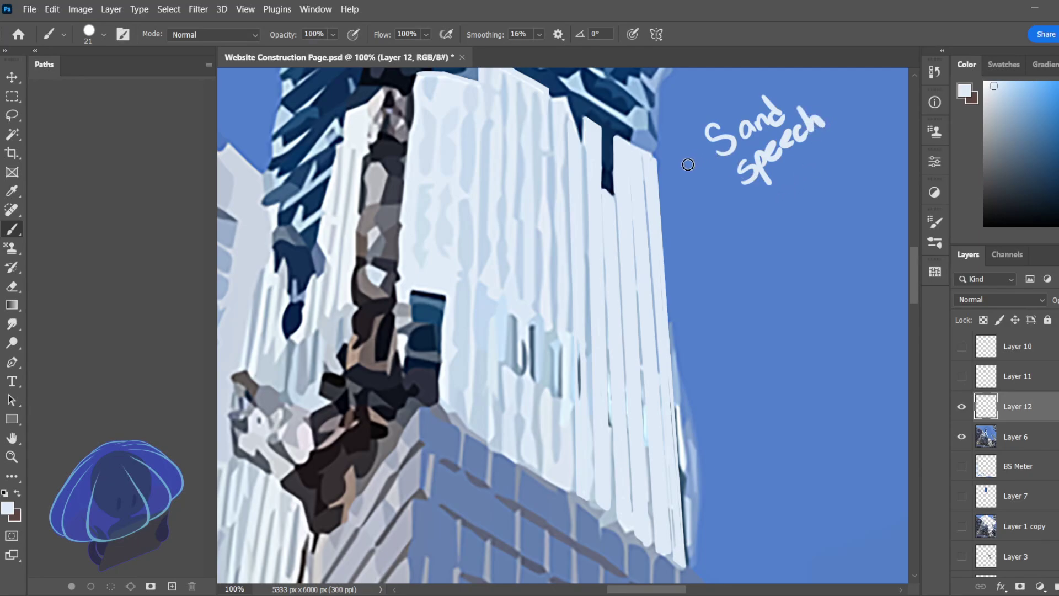
{"action": "left_click_drag", "start_coordinate": [687, 163], "coordinate": [700, 155]}
{"action": "mouse_move", "coordinate": [733, 248]}
{"action": "left_mouse_down"}
{"action": "mouse_move", "coordinate": [753, 234]}
{"action": "mouse_move", "coordinate": [750, 244]}
{"action": "left_mouse_up"}
{"action": "mouse_move", "coordinate": [773, 209]}
{"action": "left_mouse_down"}
{"action": "mouse_move", "coordinate": [770, 241]}
{"action": "mouse_move", "coordinate": [791, 231]}
{"action": "mouse_move", "coordinate": [797, 202]}
{"action": "mouse_move", "coordinate": [823, 194]}
{"action": "left_mouse_up"}
{"action": "mouse_move", "coordinate": [794, 241]}
{"action": "left_mouse_down"}
{"action": "mouse_move", "coordinate": [798, 265]}
{"action": "mouse_move", "coordinate": [830, 260]}
{"action": "left_mouse_up"}
{"action": "mouse_move", "coordinate": [823, 222]}
{"action": "left_mouse_down"}
{"action": "mouse_move", "coordinate": [825, 258]}
{"action": "mouse_move", "coordinate": [839, 248]}
{"action": "left_mouse_up"}
{"action": "left_click_drag", "start_coordinate": [852, 223], "coordinate": [874, 214]}
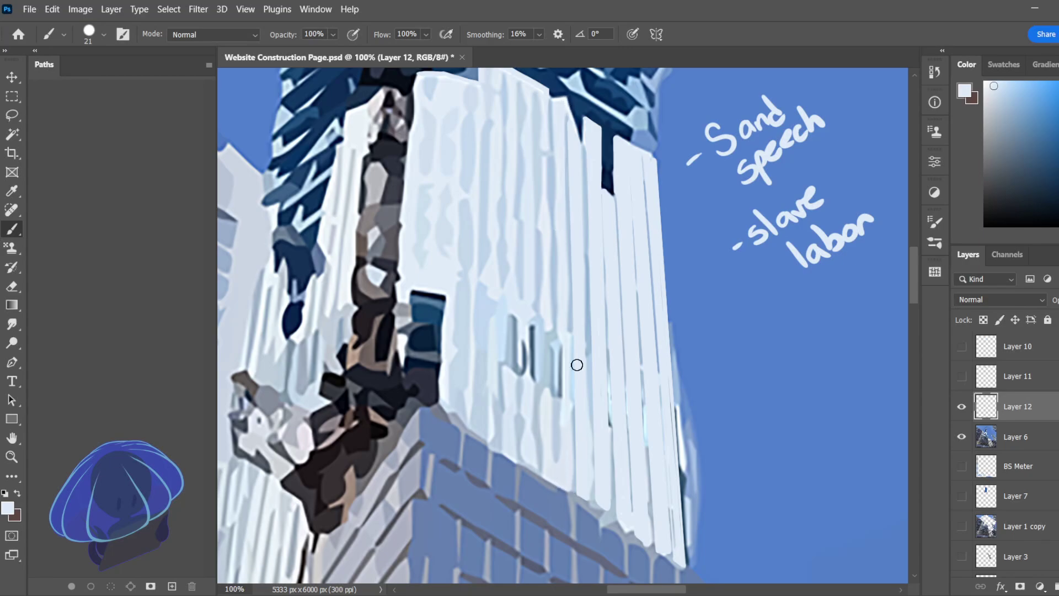
Paint a narrow pale strip through the middle of the cladding, covering the rightmost of the grey-blue window marks.
{"action": "left_click_drag", "start_coordinate": [558, 238], "coordinate": [558, 461]}
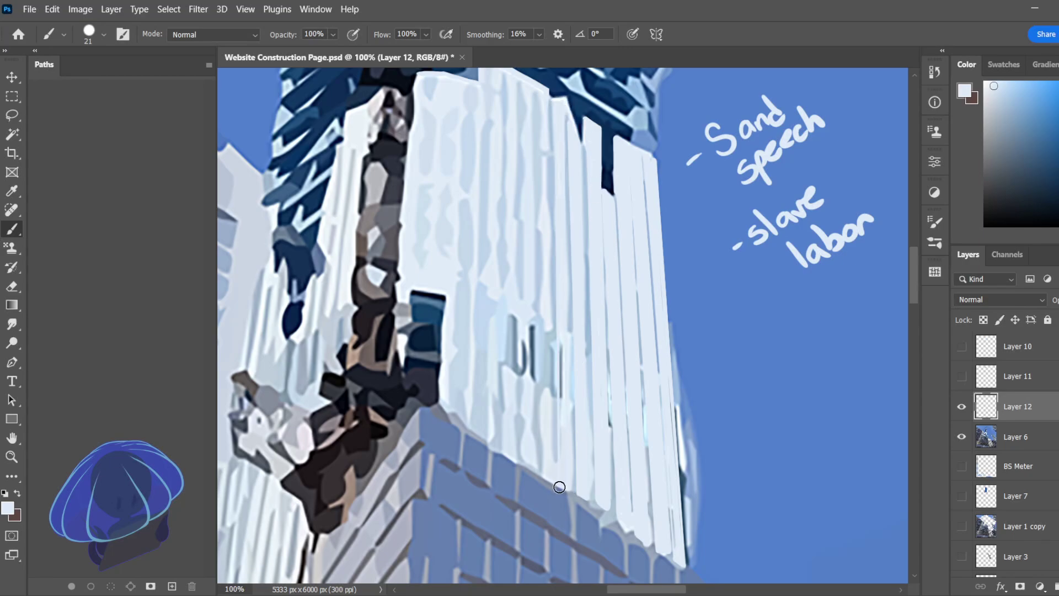
{"action": "left_click_drag", "start_coordinate": [560, 342], "coordinate": [561, 414]}
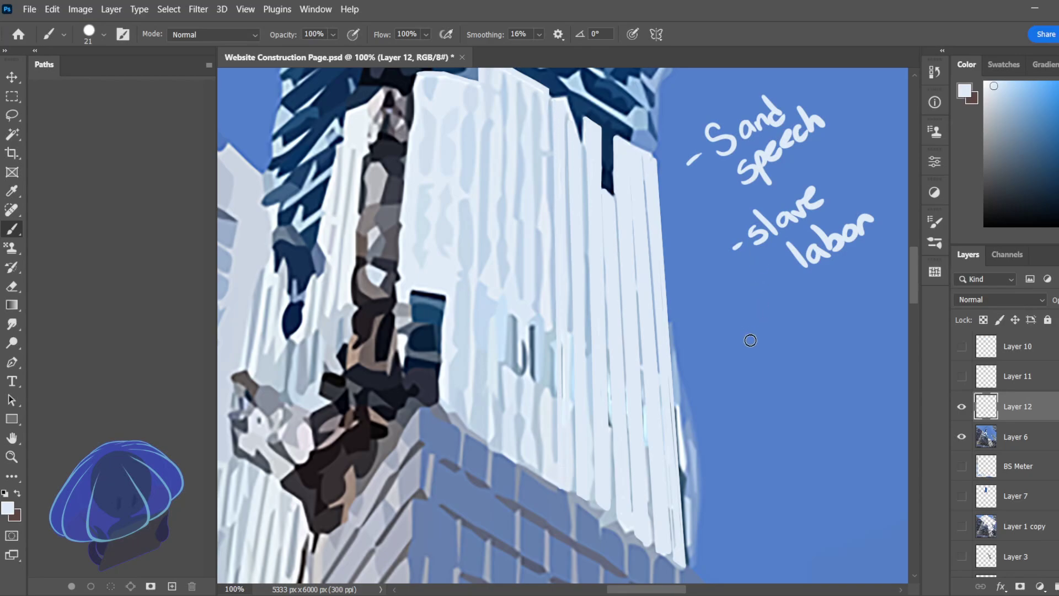
Handwrite the bulleted note "babygirl Luke" in the sky below the other notes.
{"action": "mouse_move", "coordinate": [702, 393]}
{"action": "left_mouse_down"}
{"action": "mouse_move", "coordinate": [718, 370]}
{"action": "mouse_move", "coordinate": [733, 392]}
{"action": "mouse_move", "coordinate": [743, 375]}
{"action": "mouse_move", "coordinate": [764, 380]}
{"action": "left_mouse_up"}
{"action": "left_click_drag", "start_coordinate": [767, 365], "coordinate": [778, 398]}
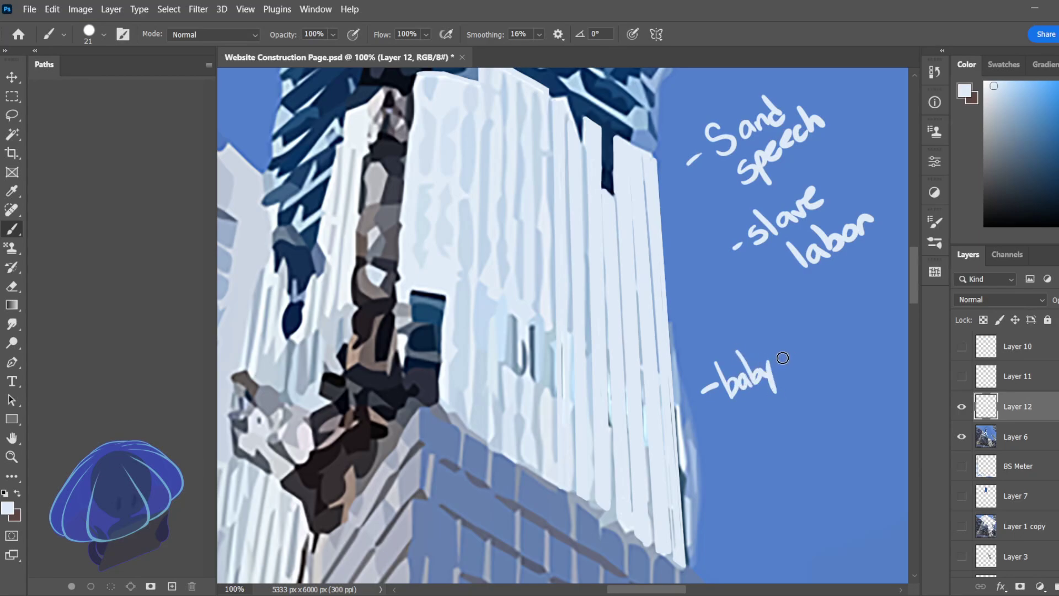
{"action": "mouse_move", "coordinate": [789, 357]}
{"action": "left_mouse_down"}
{"action": "mouse_move", "coordinate": [776, 384]}
{"action": "mouse_move", "coordinate": [797, 364]}
{"action": "mouse_move", "coordinate": [801, 379]}
{"action": "mouse_move", "coordinate": [821, 321]}
{"action": "mouse_move", "coordinate": [834, 343]}
{"action": "mouse_move", "coordinate": [902, 291]}
{"action": "left_mouse_up"}
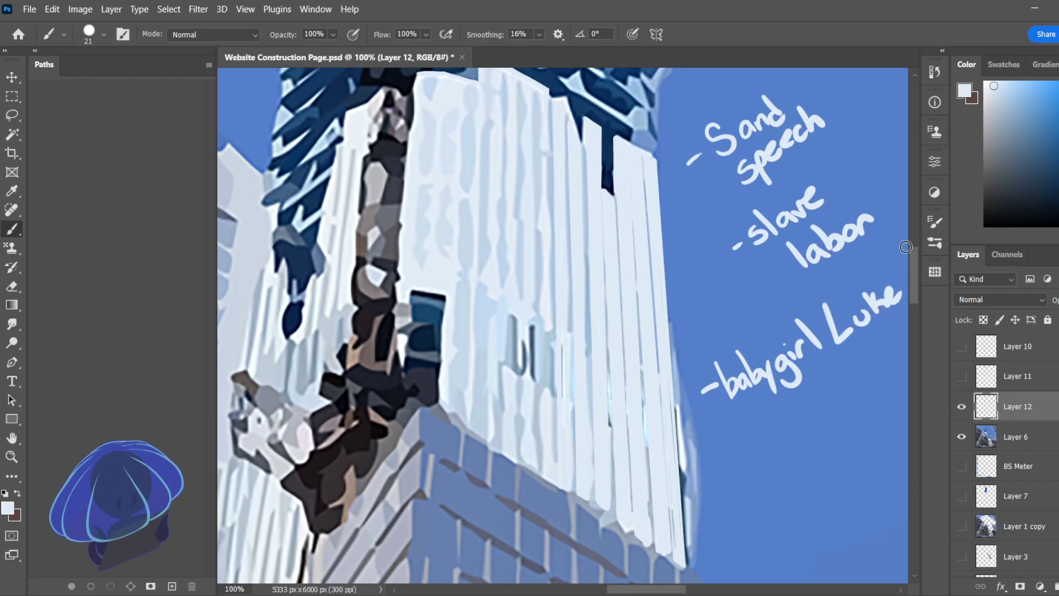
Lasso all the handwritten notes in the sky, delete them and clear the selection.
{"action": "left_click", "coordinate": [11, 114]}
{"action": "mouse_move", "coordinate": [868, 102]}
{"action": "left_mouse_down"}
{"action": "mouse_move", "coordinate": [747, 68]}
{"action": "mouse_move", "coordinate": [665, 134]}
{"action": "mouse_move", "coordinate": [687, 304]}
{"action": "left_mouse_up"}
{"action": "mouse_move", "coordinate": [686, 399]}
{"action": "left_mouse_down"}
{"action": "mouse_move", "coordinate": [856, 427]}
{"action": "mouse_move", "coordinate": [969, 220]}
{"action": "mouse_move", "coordinate": [894, 99]}
{"action": "mouse_move", "coordinate": [865, 91]}
{"action": "left_mouse_up"}
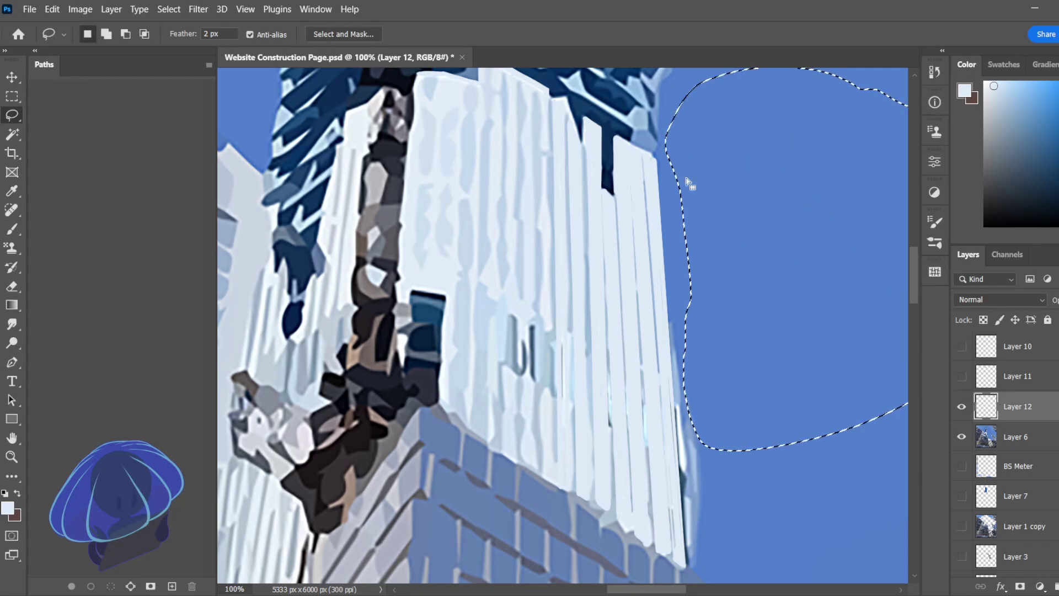
{"action": "left_click", "coordinate": [680, 136]}
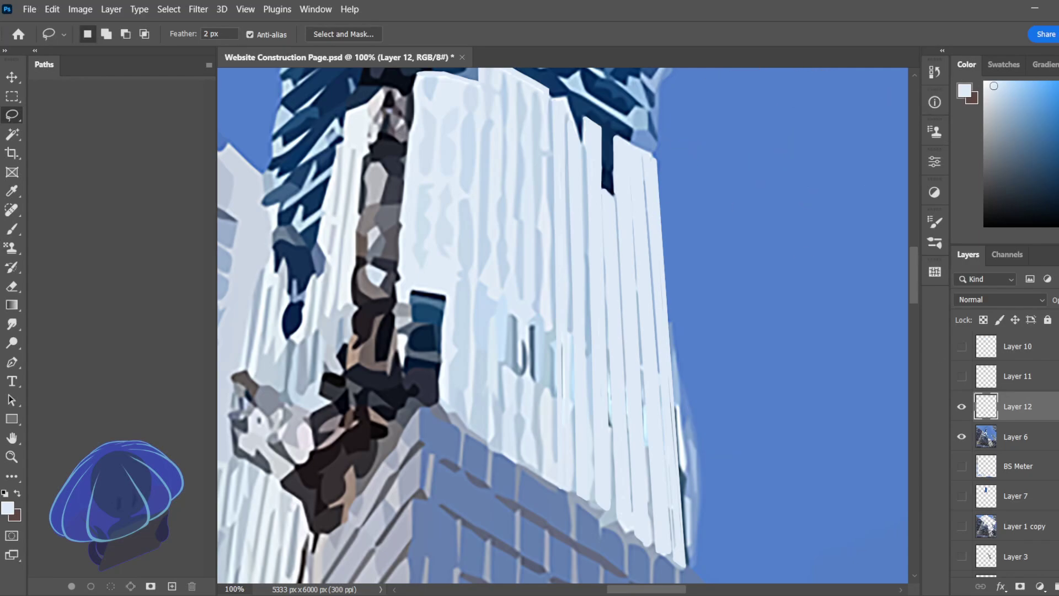
Add a new layer above Layer 12 and set the Hard Round Pressure Size brush to 10 px.
{"action": "key", "text": "ctrl+shift+alt+n"}
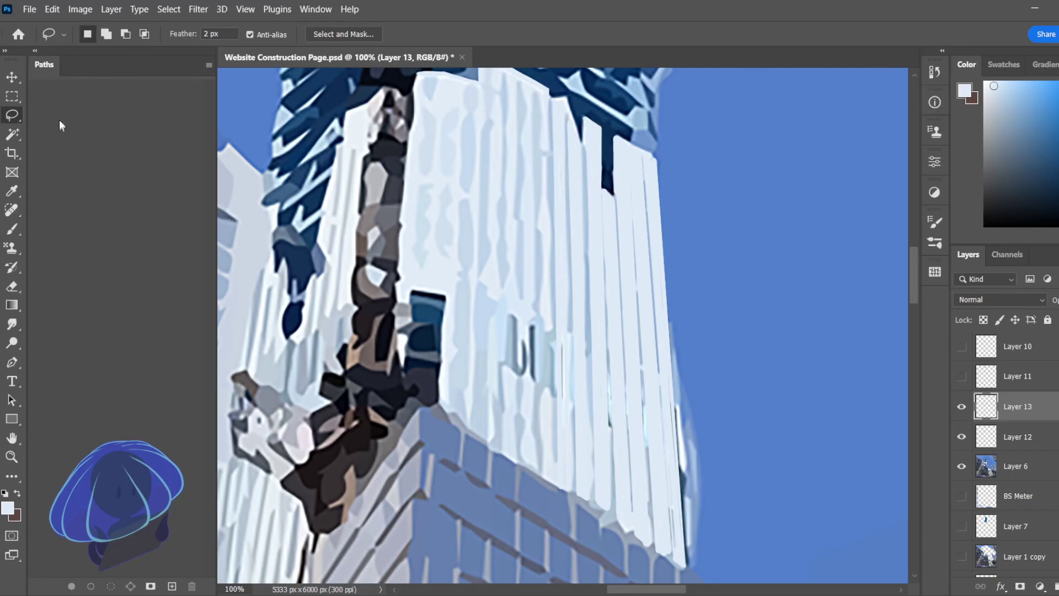
{"action": "key", "text": "b"}
{"action": "left_click", "coordinate": [103, 35]}
{"action": "left_click_drag", "start_coordinate": [92, 63], "coordinate": [85, 64]}
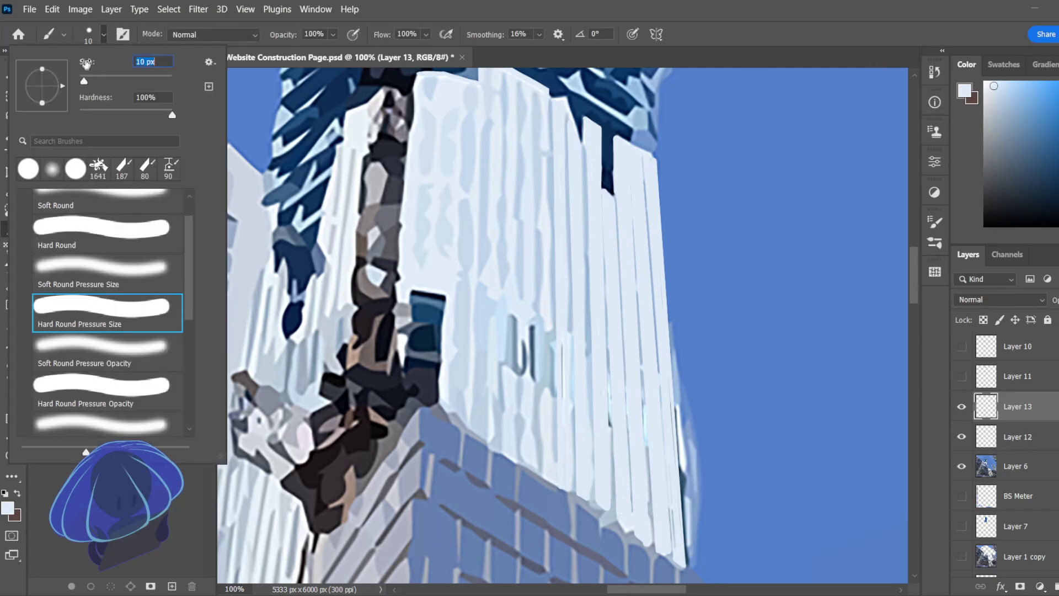
{"action": "left_click", "coordinate": [102, 38]}
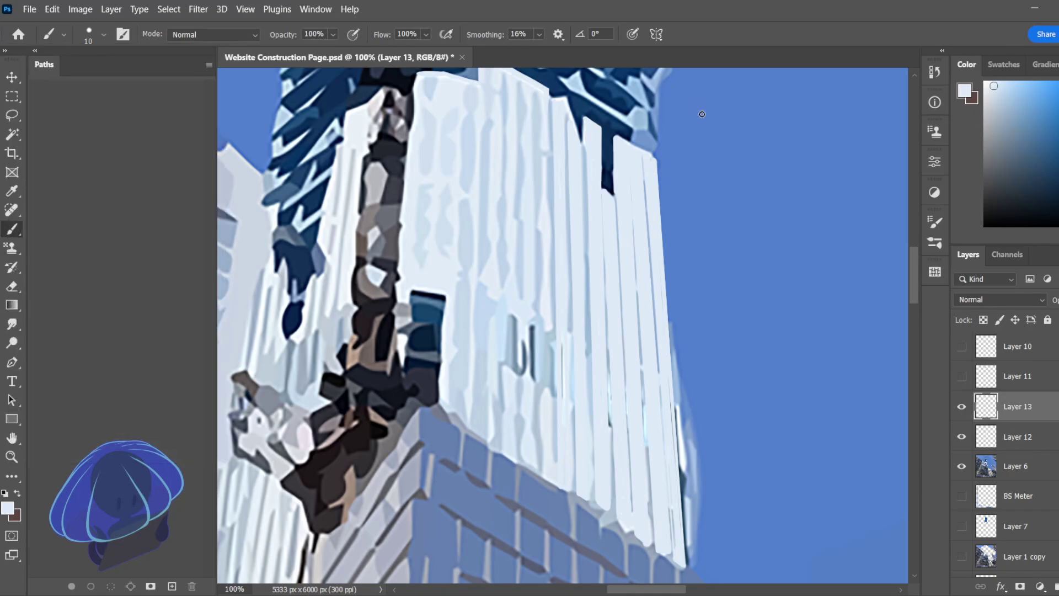
Handwrite the heading "Best Star Wars Moments" in the sky beside the tower and underline it.
{"action": "mouse_move", "coordinate": [697, 94]}
{"action": "left_mouse_down"}
{"action": "mouse_move", "coordinate": [717, 107]}
{"action": "mouse_move", "coordinate": [698, 117]}
{"action": "mouse_move", "coordinate": [755, 116]}
{"action": "left_mouse_up"}
{"action": "mouse_move", "coordinate": [745, 109]}
{"action": "left_mouse_down"}
{"action": "mouse_move", "coordinate": [784, 99]}
{"action": "mouse_move", "coordinate": [772, 114]}
{"action": "left_mouse_up"}
{"action": "mouse_move", "coordinate": [806, 82]}
{"action": "left_mouse_down"}
{"action": "mouse_move", "coordinate": [809, 118]}
{"action": "mouse_move", "coordinate": [843, 98]}
{"action": "mouse_move", "coordinate": [865, 107]}
{"action": "mouse_move", "coordinate": [871, 79]}
{"action": "mouse_move", "coordinate": [889, 115]}
{"action": "left_mouse_up"}
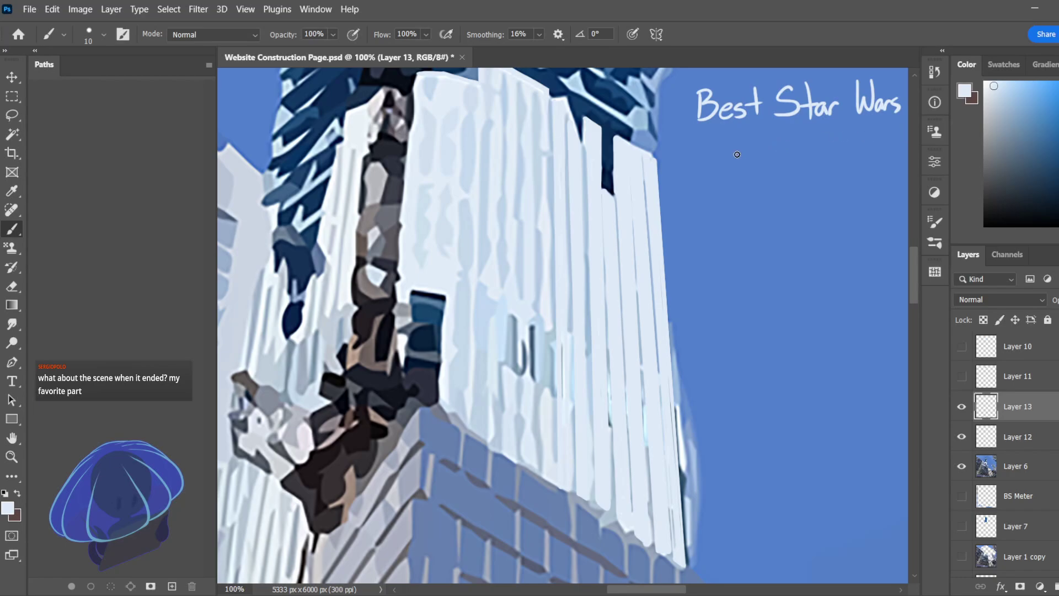
{"action": "mouse_move", "coordinate": [750, 136]}
{"action": "left_mouse_down"}
{"action": "mouse_move", "coordinate": [756, 159]}
{"action": "mouse_move", "coordinate": [796, 145]}
{"action": "mouse_move", "coordinate": [816, 157]}
{"action": "left_mouse_up"}
{"action": "left_click_drag", "start_coordinate": [820, 128], "coordinate": [822, 146]}
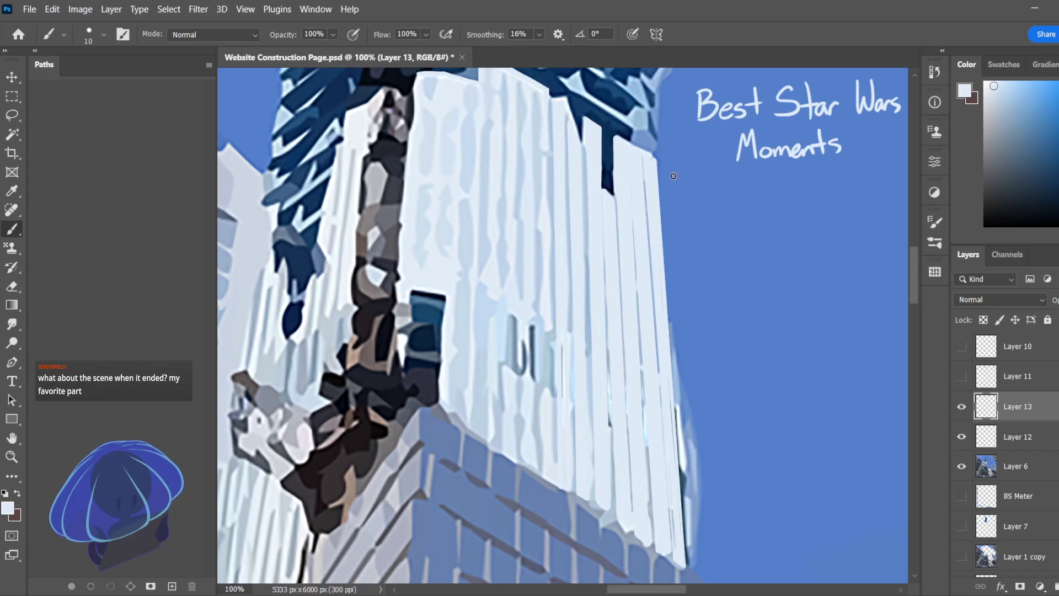
{"action": "left_click_drag", "start_coordinate": [674, 176], "coordinate": [926, 161]}
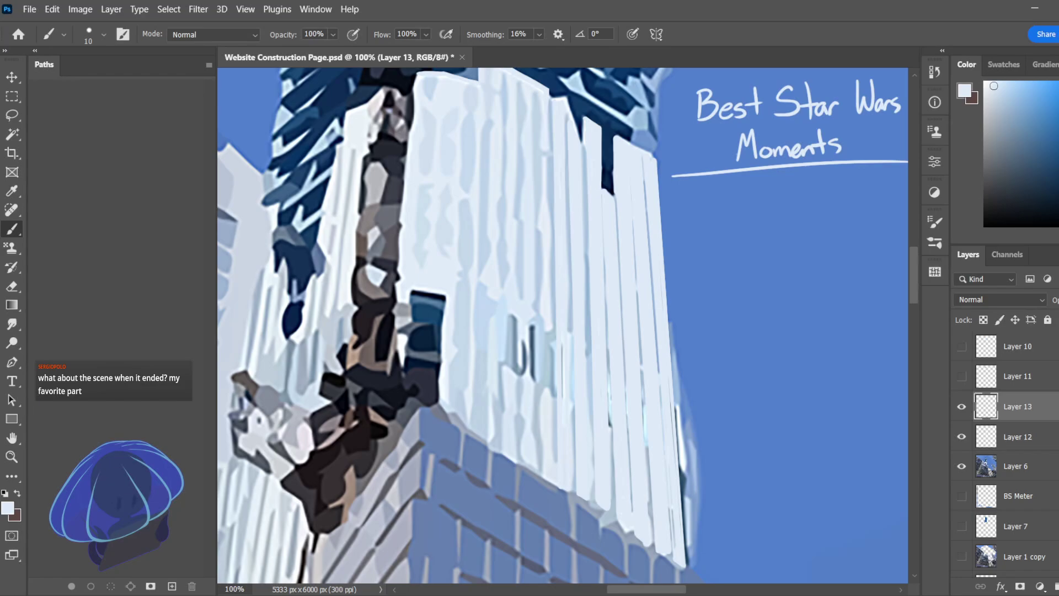
Handwrite the bullets "sand speech" and "slave labor" under the underlined heading.
{"action": "left_click_drag", "start_coordinate": [673, 198], "coordinate": [685, 195]}
{"action": "mouse_move", "coordinate": [710, 189]}
{"action": "left_mouse_down"}
{"action": "mouse_move", "coordinate": [697, 205]}
{"action": "mouse_move", "coordinate": [730, 193]}
{"action": "mouse_move", "coordinate": [751, 207]}
{"action": "left_mouse_up"}
{"action": "left_click_drag", "start_coordinate": [762, 177], "coordinate": [765, 204]}
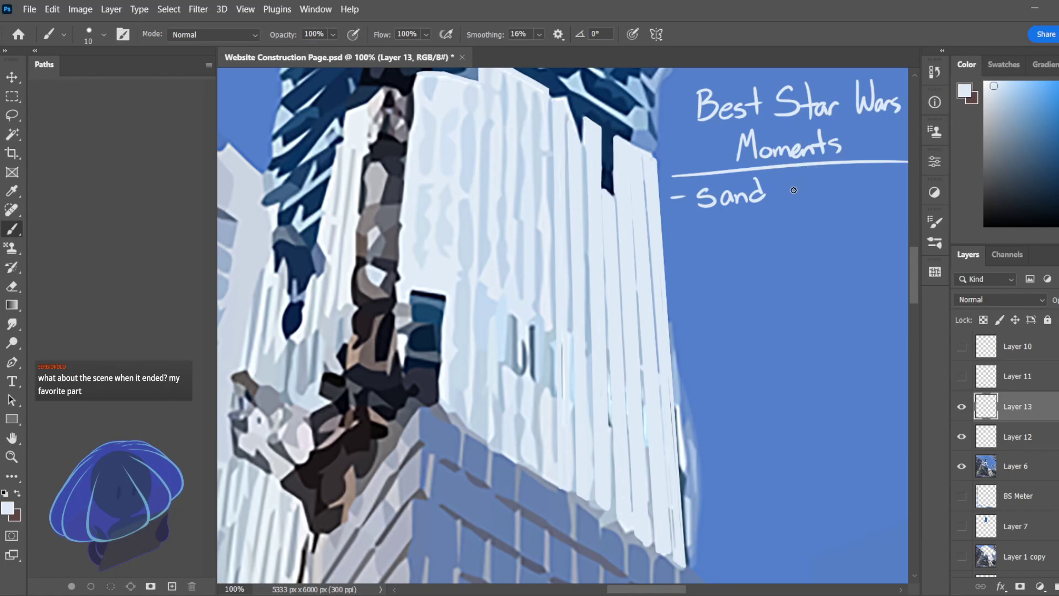
{"action": "mouse_move", "coordinate": [799, 186]}
{"action": "left_mouse_down"}
{"action": "mouse_move", "coordinate": [783, 203]}
{"action": "mouse_move", "coordinate": [848, 187]}
{"action": "mouse_move", "coordinate": [852, 200]}
{"action": "mouse_move", "coordinate": [870, 197]}
{"action": "left_mouse_up"}
{"action": "mouse_move", "coordinate": [679, 238]}
{"action": "left_mouse_down"}
{"action": "mouse_move", "coordinate": [740, 248]}
{"action": "mouse_move", "coordinate": [753, 237]}
{"action": "mouse_move", "coordinate": [795, 248]}
{"action": "mouse_move", "coordinate": [867, 232]}
{"action": "left_mouse_up"}
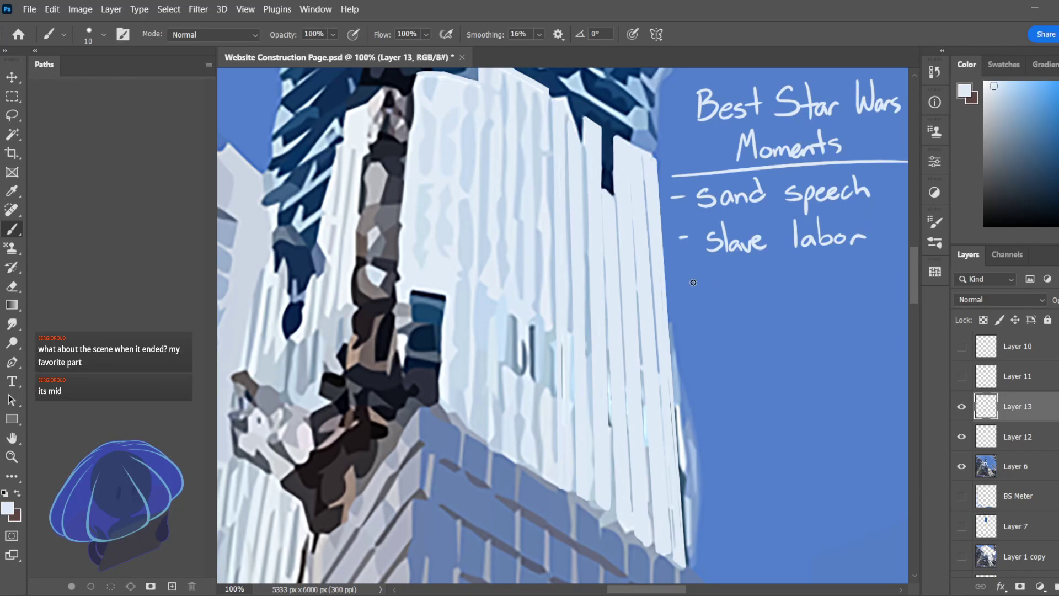
Add the handwritten bullets "Pubescent Luke" and "when it ended" to the list.
{"action": "left_click_drag", "start_coordinate": [683, 286], "coordinate": [696, 284]}
{"action": "mouse_move", "coordinate": [711, 275]}
{"action": "left_mouse_down"}
{"action": "mouse_move", "coordinate": [713, 299]}
{"action": "mouse_move", "coordinate": [718, 281]}
{"action": "mouse_move", "coordinate": [726, 298]}
{"action": "mouse_move", "coordinate": [753, 287]}
{"action": "mouse_move", "coordinate": [755, 301]}
{"action": "mouse_move", "coordinate": [810, 286]}
{"action": "mouse_move", "coordinate": [850, 298]}
{"action": "mouse_move", "coordinate": [856, 286]}
{"action": "mouse_move", "coordinate": [862, 297]}
{"action": "mouse_move", "coordinate": [871, 284]}
{"action": "mouse_move", "coordinate": [867, 292]}
{"action": "mouse_move", "coordinate": [904, 298]}
{"action": "left_mouse_up"}
{"action": "key", "text": "ctrl+z"}
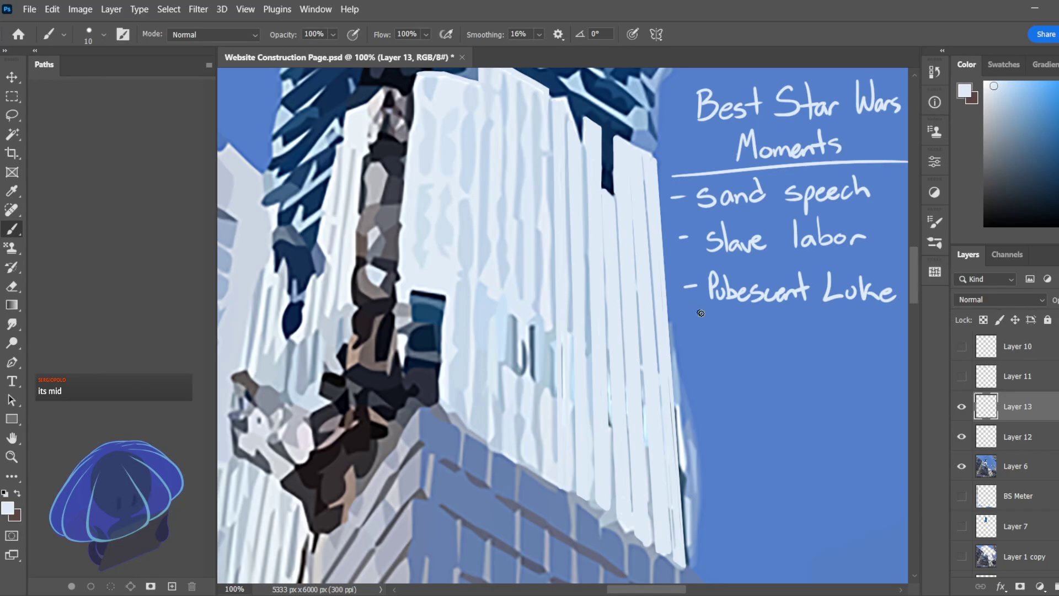
{"action": "mouse_move", "coordinate": [689, 333]}
{"action": "left_mouse_down"}
{"action": "mouse_move", "coordinate": [727, 331]}
{"action": "mouse_move", "coordinate": [744, 343]}
{"action": "mouse_move", "coordinate": [755, 331]}
{"action": "mouse_move", "coordinate": [812, 341]}
{"action": "mouse_move", "coordinate": [843, 340]}
{"action": "left_mouse_up"}
{"action": "left_click", "coordinate": [794, 318]}
{"action": "mouse_move", "coordinate": [847, 341]}
{"action": "left_mouse_down"}
{"action": "mouse_move", "coordinate": [852, 331]}
{"action": "mouse_move", "coordinate": [859, 340]}
{"action": "left_mouse_up"}
{"action": "mouse_move", "coordinate": [862, 313]}
{"action": "left_mouse_down"}
{"action": "mouse_move", "coordinate": [866, 340]}
{"action": "mouse_move", "coordinate": [889, 336]}
{"action": "mouse_move", "coordinate": [904, 315]}
{"action": "left_mouse_up"}
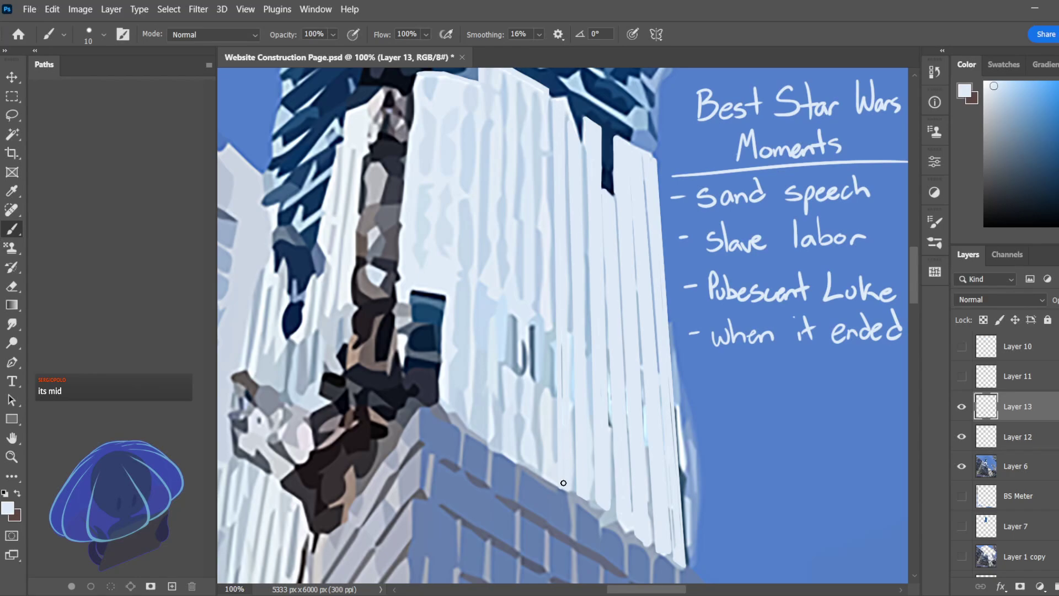
Paint narrow straight pale strips down the middle of the cladding, undoing the misplaced strokes.
{"action": "key", "text": "ctrl+z"}
{"action": "key", "text": "ctrl+z"}
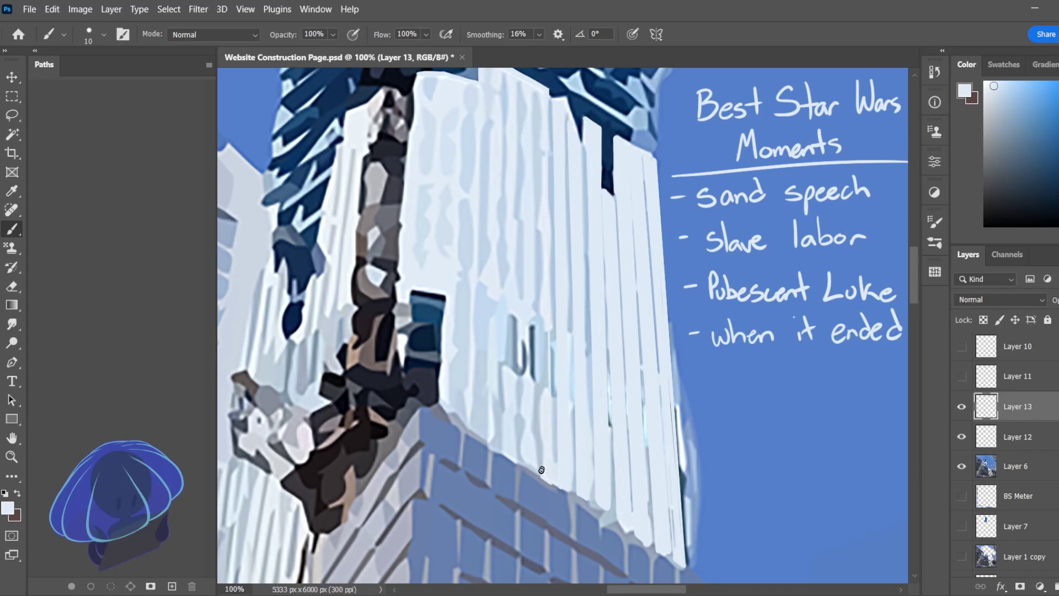
{"action": "key", "text": "ctrl+z"}
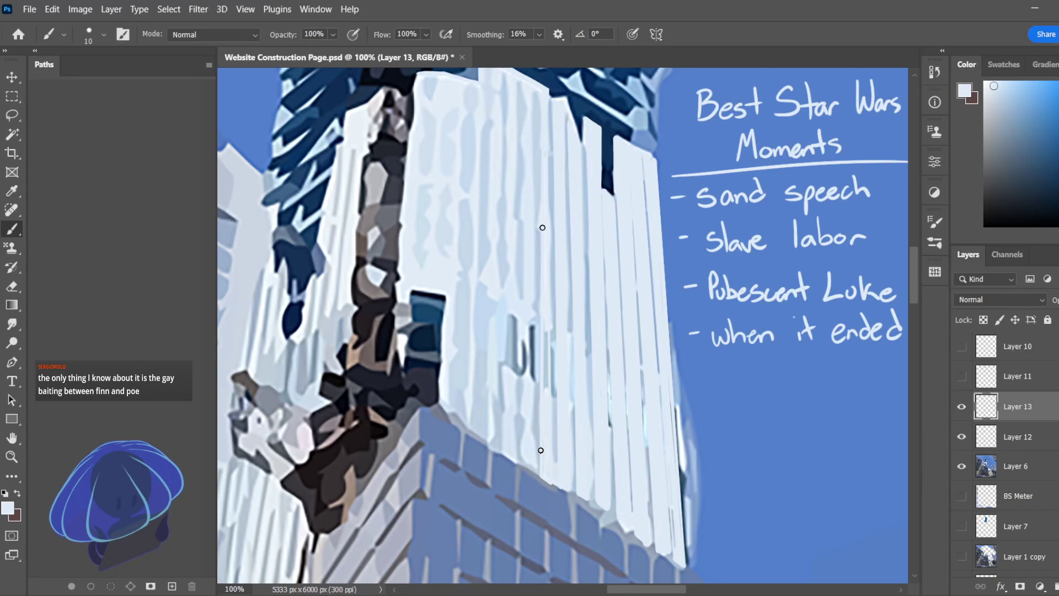
{"action": "key", "text": "ctrl+z"}
Paint the adjoining pale strip to the left from the cladding's top to its base, covering the dark window mark.
{"action": "left_click_drag", "start_coordinate": [523, 339], "coordinate": [523, 375]}
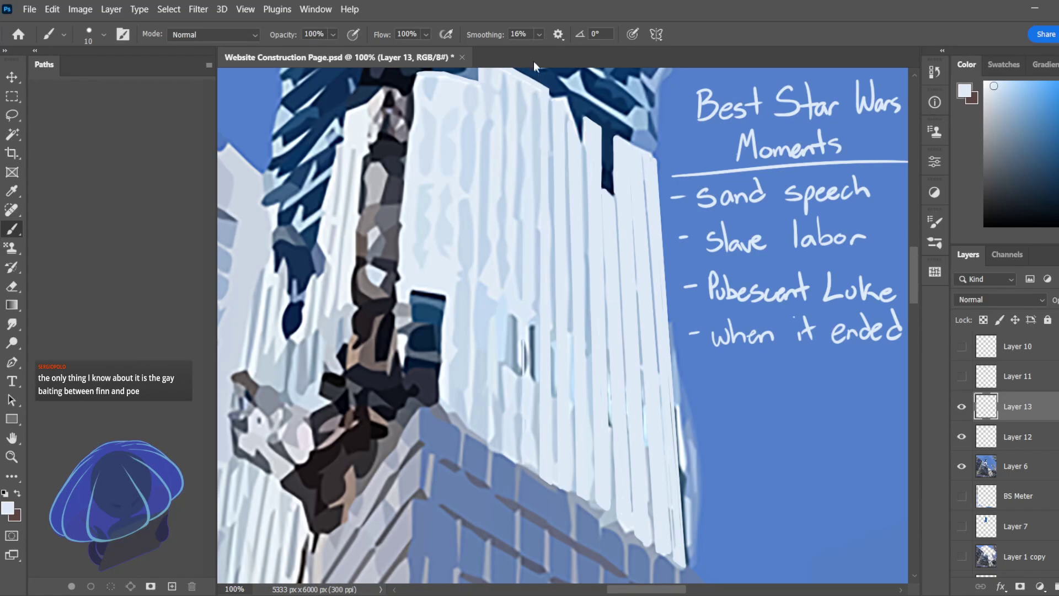
{"action": "left_click_drag", "start_coordinate": [520, 84], "coordinate": [522, 82]}
{"action": "left_click", "coordinate": [534, 473], "text": "shift"}
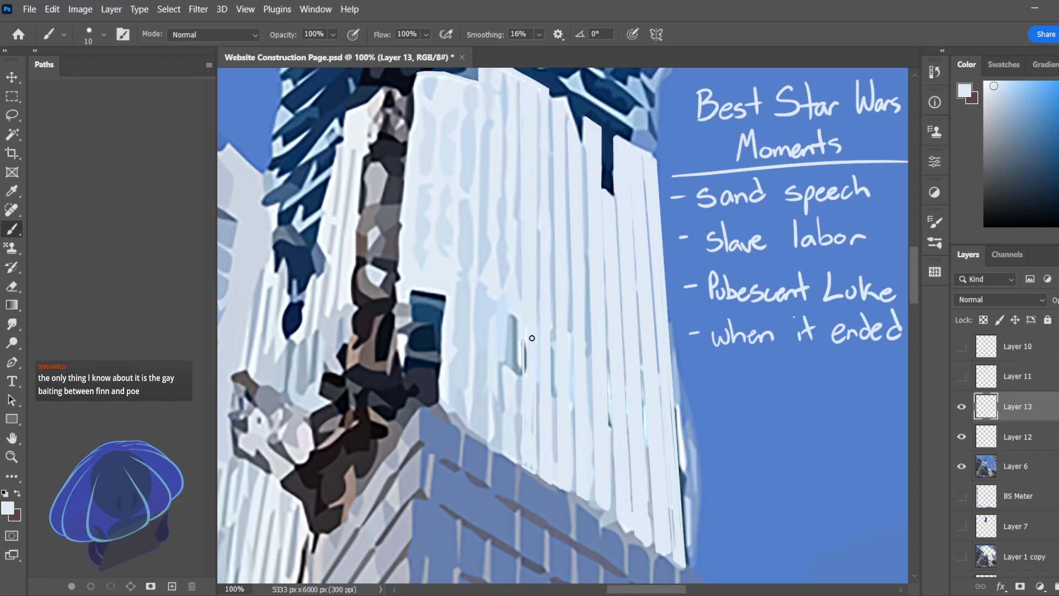
Paint over the remaining dark window mark and add the adjoining narrow pale strip up to the cladding's top edge.
{"action": "left_click_drag", "start_coordinate": [527, 325], "coordinate": [527, 384]}
{"action": "left_click_drag", "start_coordinate": [525, 330], "coordinate": [525, 386]}
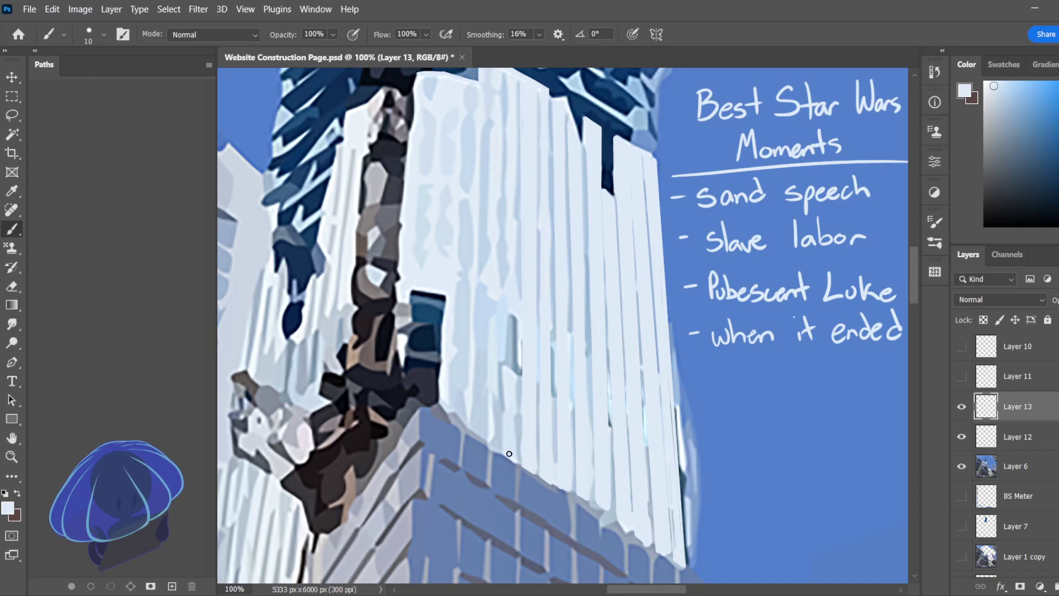
{"action": "left_click_drag", "start_coordinate": [513, 317], "coordinate": [513, 373]}
{"action": "left_click_drag", "start_coordinate": [501, 456], "coordinate": [514, 464]}
{"action": "left_click", "coordinate": [508, 71], "text": "shift"}
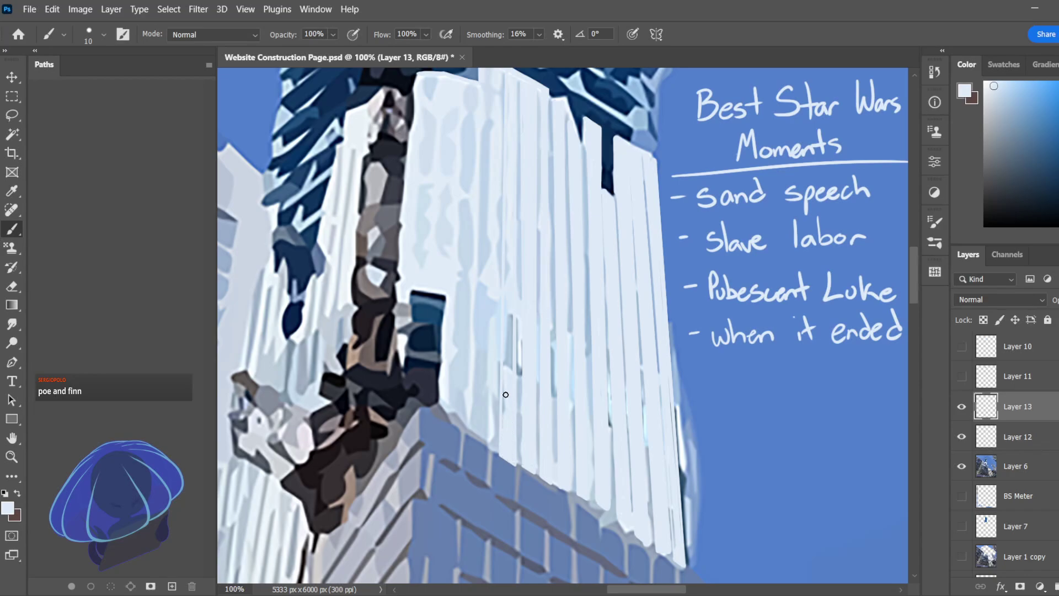
{"action": "mouse_move", "coordinate": [505, 365]}
{"action": "left_mouse_down"}
{"action": "mouse_move", "coordinate": [512, 343]}
{"action": "mouse_move", "coordinate": [510, 374]}
{"action": "mouse_move", "coordinate": [490, 393]}
{"action": "mouse_move", "coordinate": [499, 309]}
{"action": "mouse_move", "coordinate": [532, 359]}
{"action": "mouse_move", "coordinate": [508, 376]}
{"action": "mouse_move", "coordinate": [507, 302]}
{"action": "left_mouse_up"}
{"action": "left_click_drag", "start_coordinate": [501, 111], "coordinate": [504, 133]}
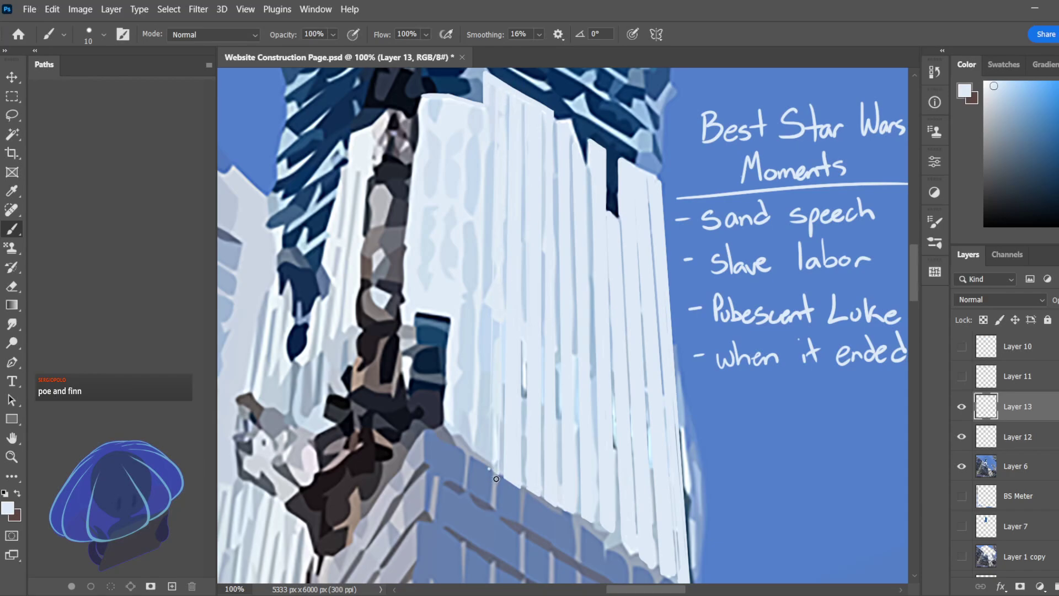
Paint further straight pale strips across the left part of the cladding, ending with a thin edge line beside the dark blue window.
{"action": "mouse_move", "coordinate": [490, 471]}
{"action": "left_mouse_down"}
{"action": "mouse_move", "coordinate": [493, 106]}
{"action": "mouse_move", "coordinate": [508, 81]}
{"action": "left_mouse_up"}
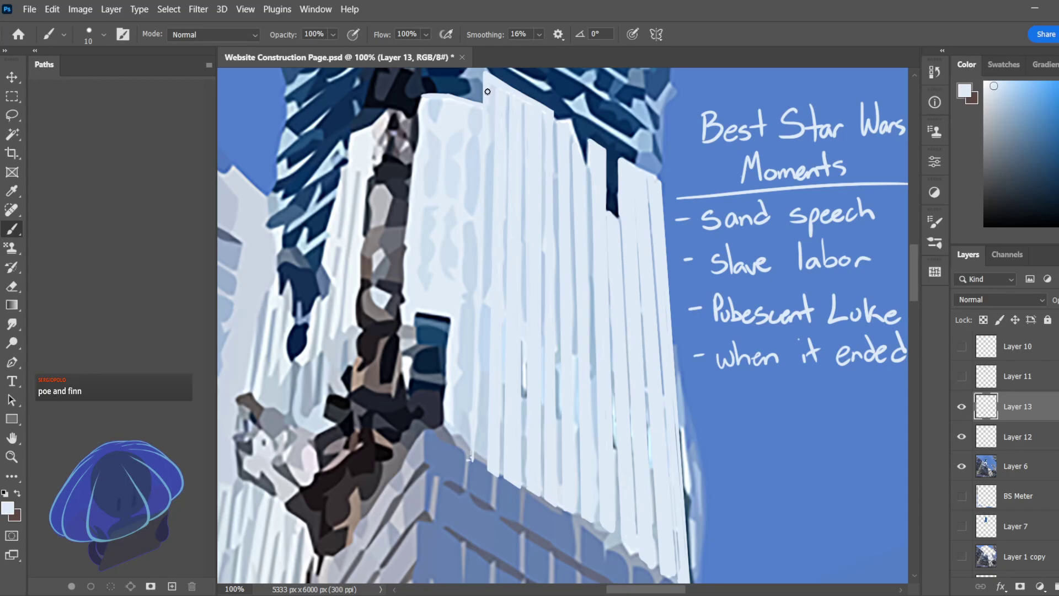
{"action": "mouse_move", "coordinate": [484, 72]}
{"action": "left_mouse_down"}
{"action": "mouse_move", "coordinate": [495, 176]}
{"action": "mouse_move", "coordinate": [470, 460]}
{"action": "left_mouse_up"}
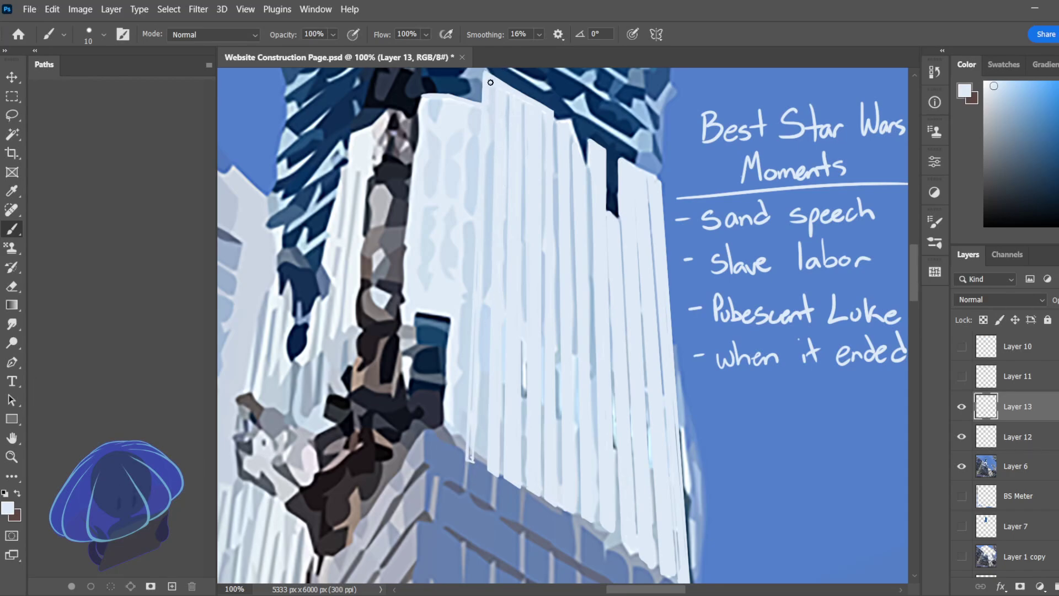
{"action": "left_click_drag", "start_coordinate": [490, 82], "coordinate": [466, 430]}
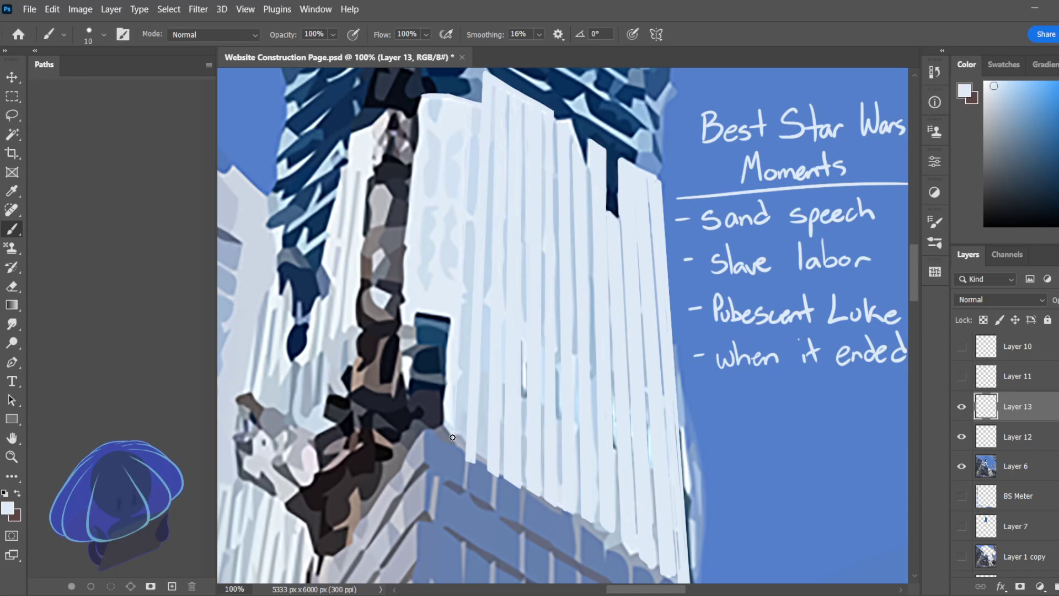
{"action": "left_click_drag", "start_coordinate": [443, 434], "coordinate": [450, 317]}
Handwrite the bullet "Dew eet" in quotation marks below "when it ended" in the list.
{"action": "mouse_move", "coordinate": [700, 411]}
{"action": "left_mouse_down"}
{"action": "mouse_move", "coordinate": [729, 410]}
{"action": "mouse_move", "coordinate": [735, 433]}
{"action": "left_mouse_up"}
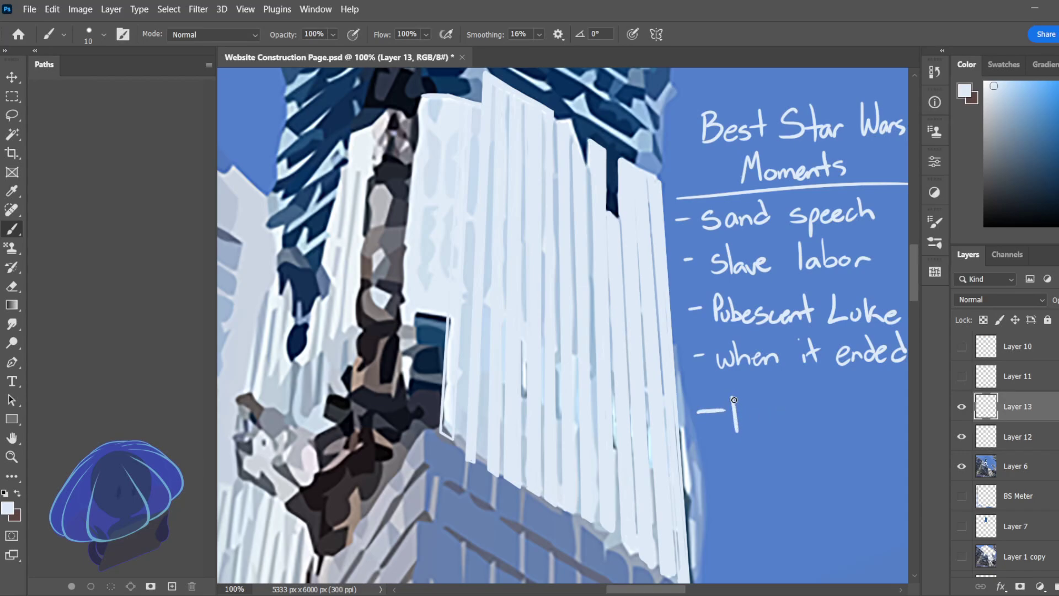
{"action": "mouse_move", "coordinate": [733, 393]}
{"action": "left_mouse_down"}
{"action": "mouse_move", "coordinate": [735, 432]}
{"action": "mouse_move", "coordinate": [770, 418]}
{"action": "mouse_move", "coordinate": [808, 428]}
{"action": "mouse_move", "coordinate": [814, 407]}
{"action": "left_mouse_up"}
{"action": "left_click_drag", "start_coordinate": [802, 475], "coordinate": [836, 485]}
{"action": "mouse_move", "coordinate": [842, 437]}
{"action": "left_mouse_down"}
{"action": "mouse_move", "coordinate": [852, 482]}
{"action": "mouse_move", "coordinate": [884, 438]}
{"action": "left_mouse_up"}
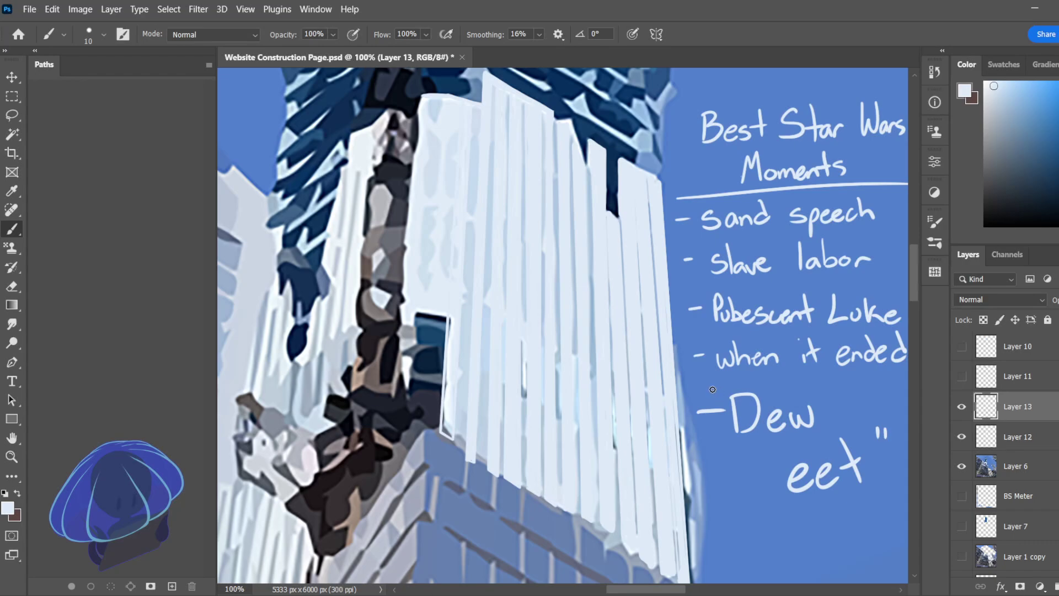
{"action": "left_click_drag", "start_coordinate": [716, 387], "coordinate": [722, 391]}
Sketch the nose and the frowning brow lines of a small face below the "Dew eet" note.
{"action": "left_click_drag", "start_coordinate": [874, 376], "coordinate": [681, 113]}
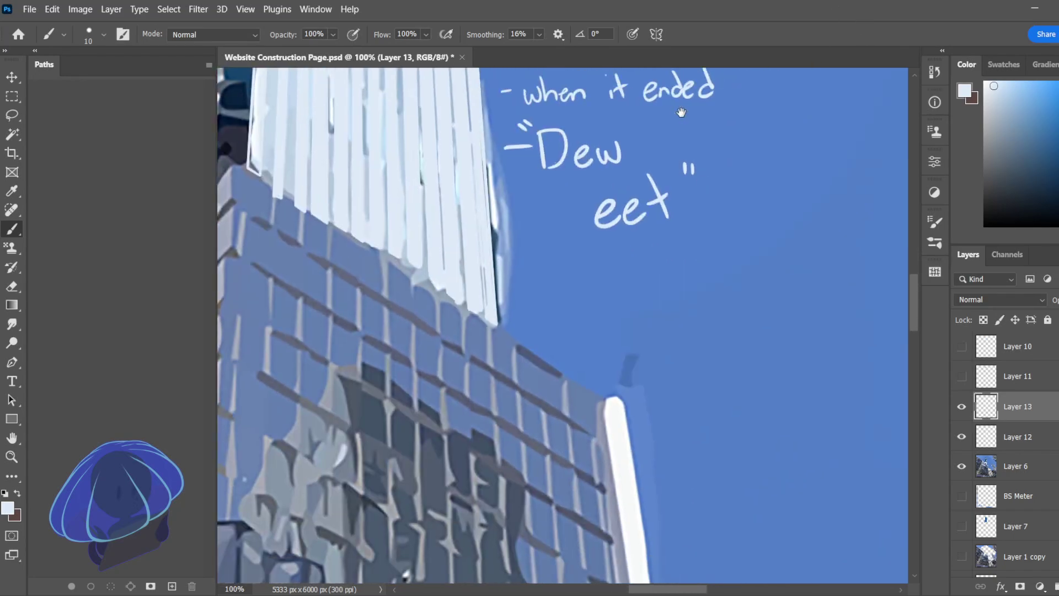
{"action": "scroll", "coordinate": [634, 237], "scroll_direction": "up", "scroll_amount": 1}
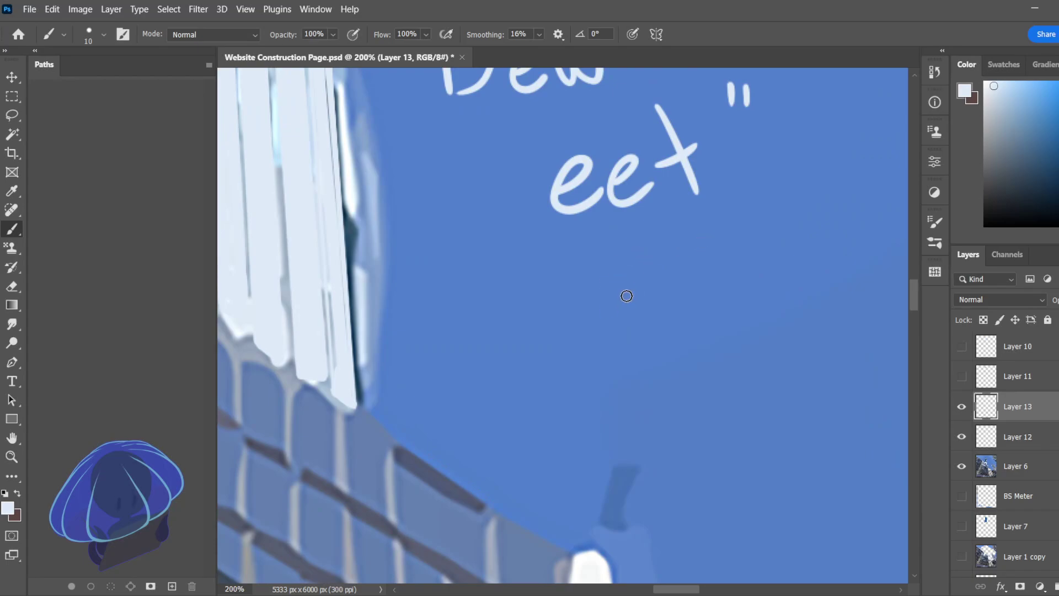
{"action": "mouse_move", "coordinate": [628, 286]}
{"action": "left_mouse_down"}
{"action": "mouse_move", "coordinate": [633, 300]}
{"action": "mouse_move", "coordinate": [620, 286]}
{"action": "left_mouse_up"}
{"action": "mouse_move", "coordinate": [640, 322]}
{"action": "left_mouse_down"}
{"action": "mouse_move", "coordinate": [642, 352]}
{"action": "mouse_move", "coordinate": [595, 336]}
{"action": "left_mouse_up"}
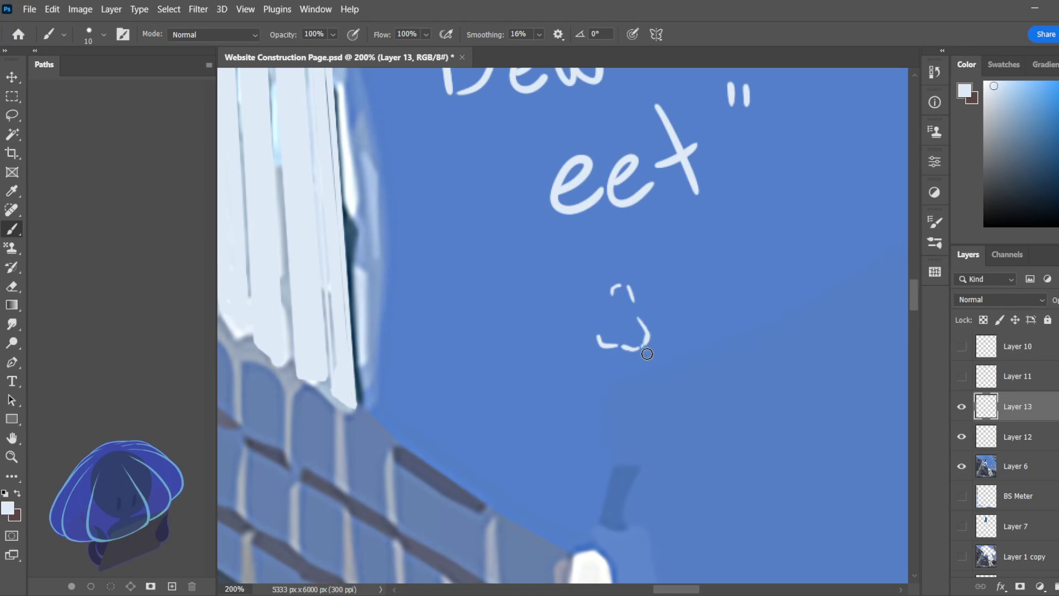
{"action": "left_click_drag", "start_coordinate": [650, 342], "coordinate": [656, 335]}
{"action": "left_click_drag", "start_coordinate": [632, 291], "coordinate": [627, 270]}
{"action": "left_click_drag", "start_coordinate": [633, 284], "coordinate": [639, 253]}
{"action": "left_click_drag", "start_coordinate": [646, 276], "coordinate": [668, 278]}
{"action": "key", "text": "ctrl+z"}
{"action": "left_click_drag", "start_coordinate": [643, 274], "coordinate": [678, 285]}
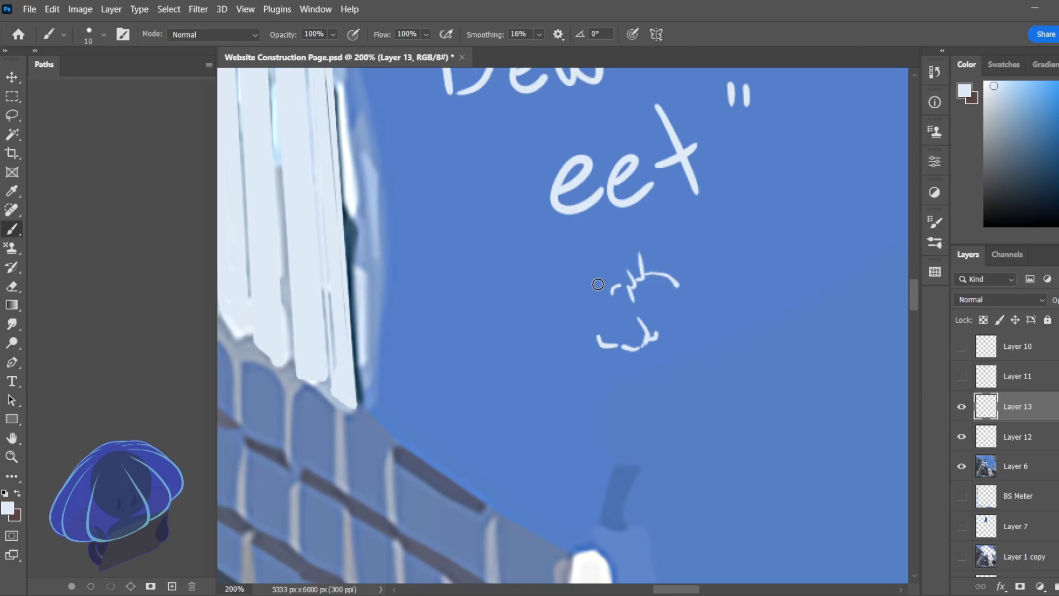
Draw both eyes of the sketched face, with the right one as a wide eye with a pupil.
{"action": "mouse_move", "coordinate": [602, 268]}
{"action": "left_mouse_down"}
{"action": "mouse_move", "coordinate": [598, 287]}
{"action": "mouse_move", "coordinate": [576, 280]}
{"action": "mouse_move", "coordinate": [588, 267]}
{"action": "left_mouse_up"}
{"action": "mouse_move", "coordinate": [640, 290]}
{"action": "left_mouse_down"}
{"action": "mouse_move", "coordinate": [678, 283]}
{"action": "mouse_move", "coordinate": [652, 284]}
{"action": "mouse_move", "coordinate": [670, 279]}
{"action": "mouse_move", "coordinate": [657, 284]}
{"action": "mouse_move", "coordinate": [664, 288]}
{"action": "left_mouse_up"}
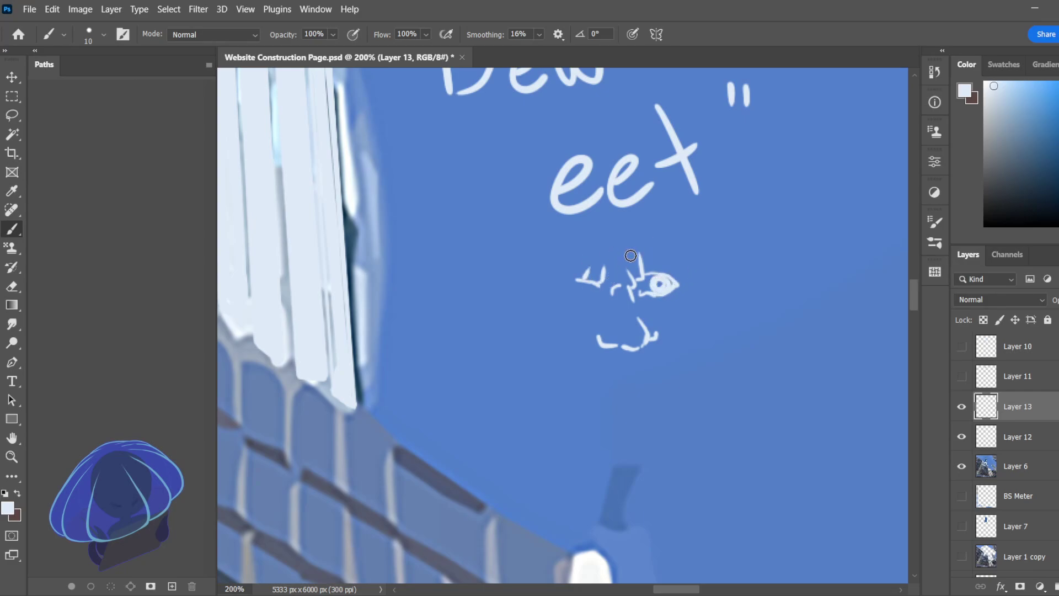
{"action": "left_click_drag", "start_coordinate": [589, 293], "coordinate": [581, 278]}
{"action": "left_click_drag", "start_coordinate": [580, 291], "coordinate": [585, 286]}
Draw one long curved line down the left side of the face, undoing the misplaced versions.
{"action": "mouse_move", "coordinate": [600, 236]}
{"action": "left_mouse_down"}
{"action": "mouse_move", "coordinate": [583, 285]}
{"action": "mouse_move", "coordinate": [580, 442]}
{"action": "left_mouse_up"}
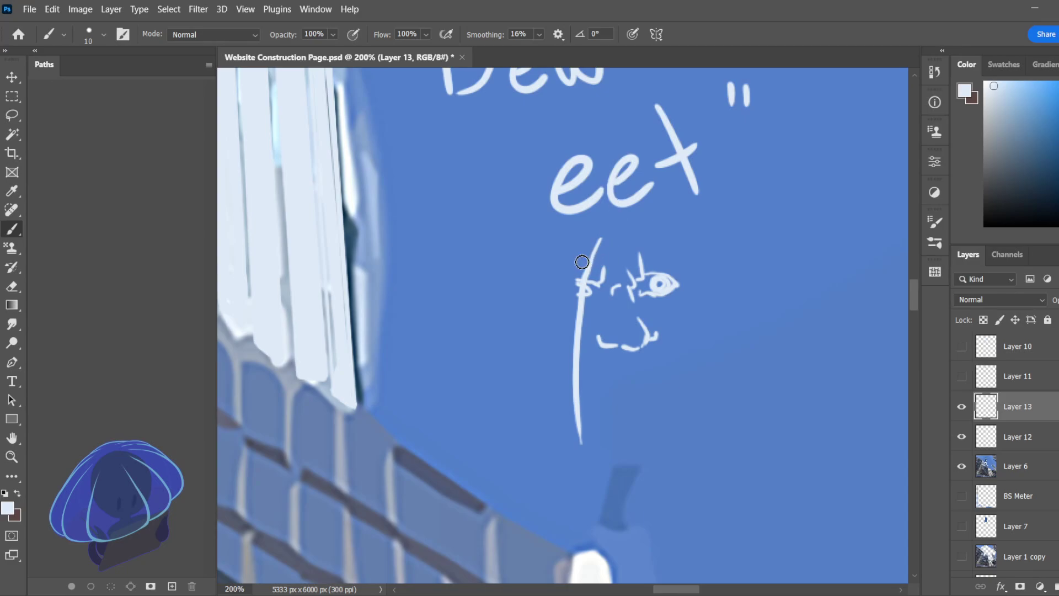
{"action": "left_click_drag", "start_coordinate": [575, 265], "coordinate": [570, 290]}
{"action": "key", "text": "ctrl+z"}
{"action": "key", "text": "ctrl+z"}
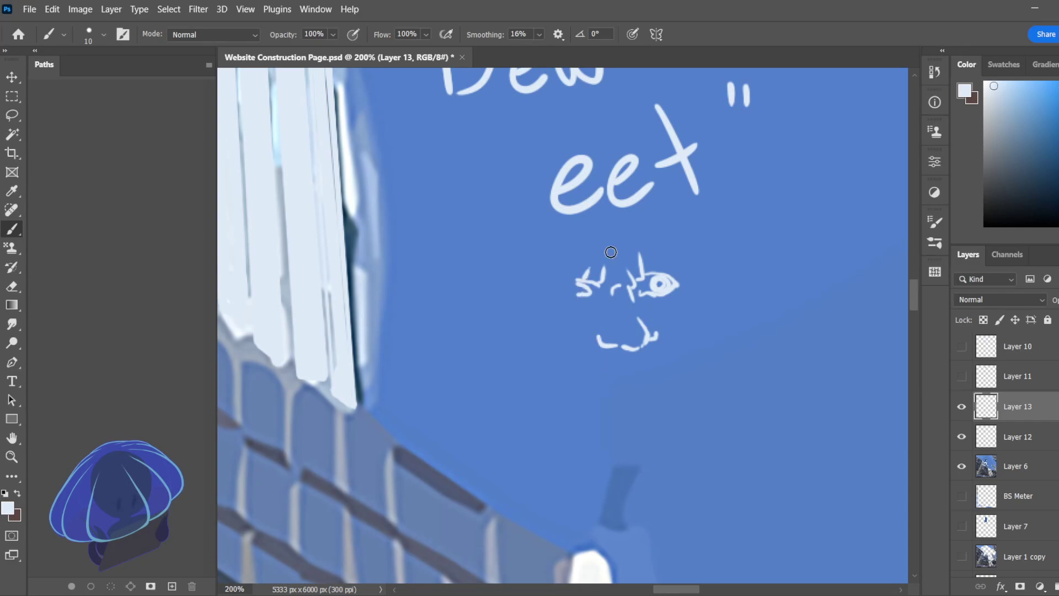
{"action": "mouse_move", "coordinate": [613, 224]}
{"action": "left_mouse_down"}
{"action": "mouse_move", "coordinate": [574, 281]}
{"action": "mouse_move", "coordinate": [540, 420]}
{"action": "left_mouse_up"}
{"action": "key", "text": "ctrl+z"}
{"action": "left_click_drag", "start_coordinate": [602, 225], "coordinate": [562, 473]}
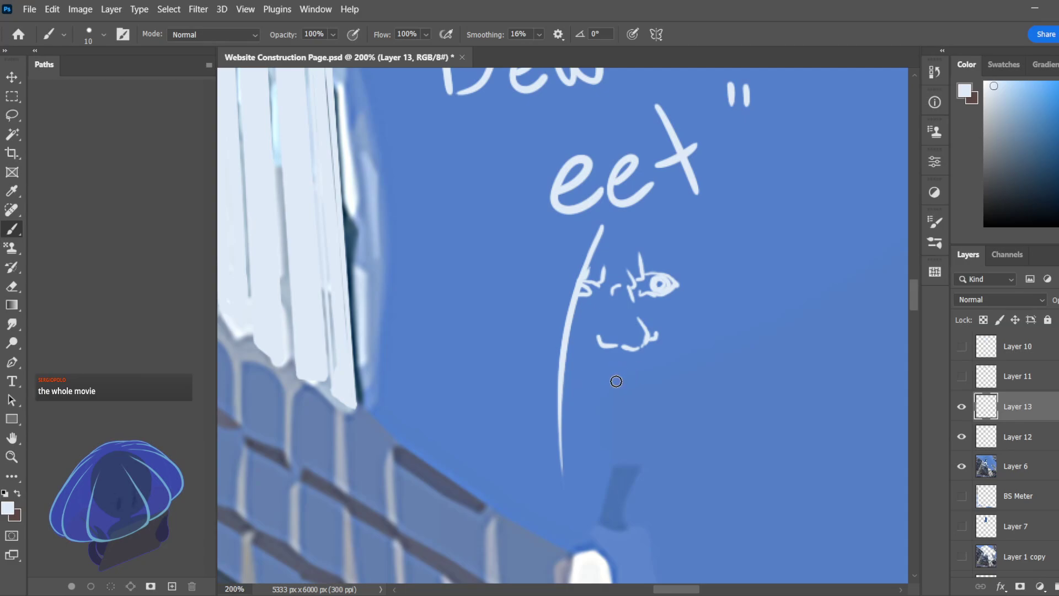
Draw a grinning mouth with a row of teeth under the nose, undoing rough attempts, and add cheek creases on both sides.
{"action": "mouse_move", "coordinate": [580, 375]}
{"action": "left_mouse_down"}
{"action": "mouse_move", "coordinate": [612, 382]}
{"action": "mouse_move", "coordinate": [652, 370]}
{"action": "left_mouse_up"}
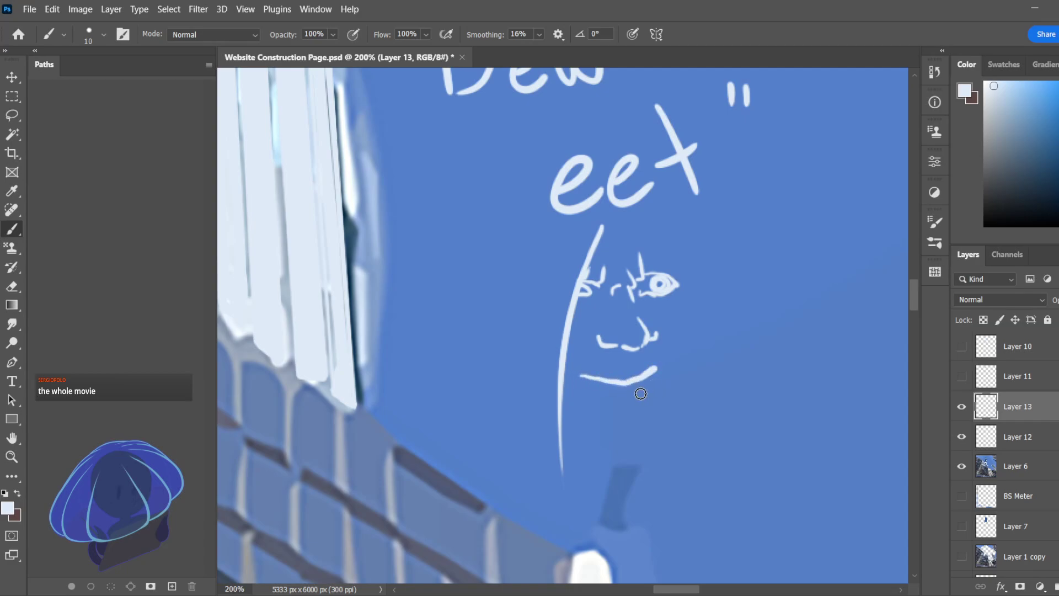
{"action": "key", "text": "ctrl+z"}
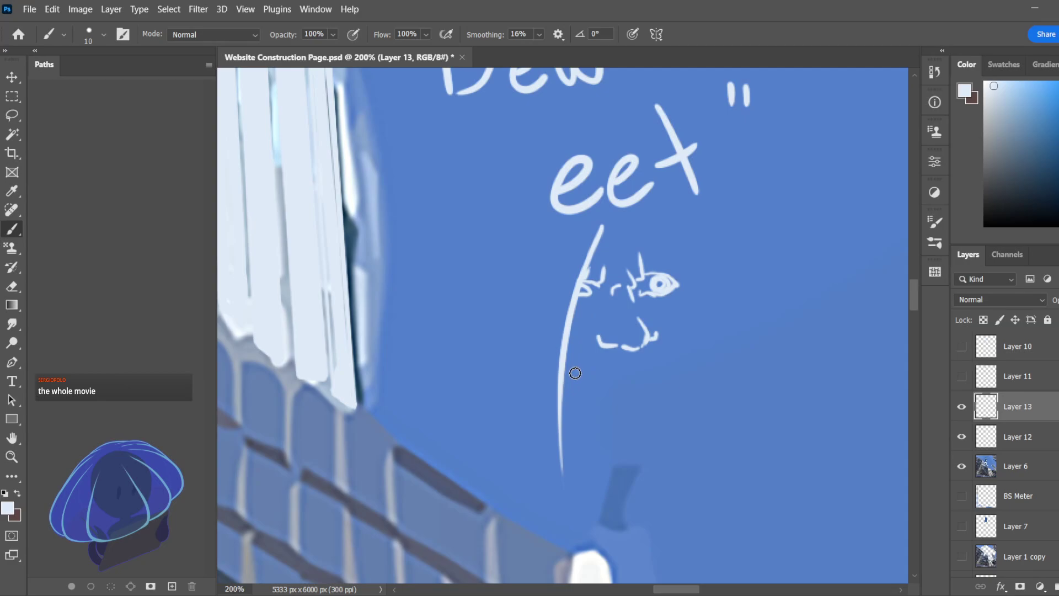
{"action": "mouse_move", "coordinate": [575, 374]}
{"action": "left_mouse_down"}
{"action": "mouse_move", "coordinate": [622, 386]}
{"action": "mouse_move", "coordinate": [658, 374]}
{"action": "left_mouse_up"}
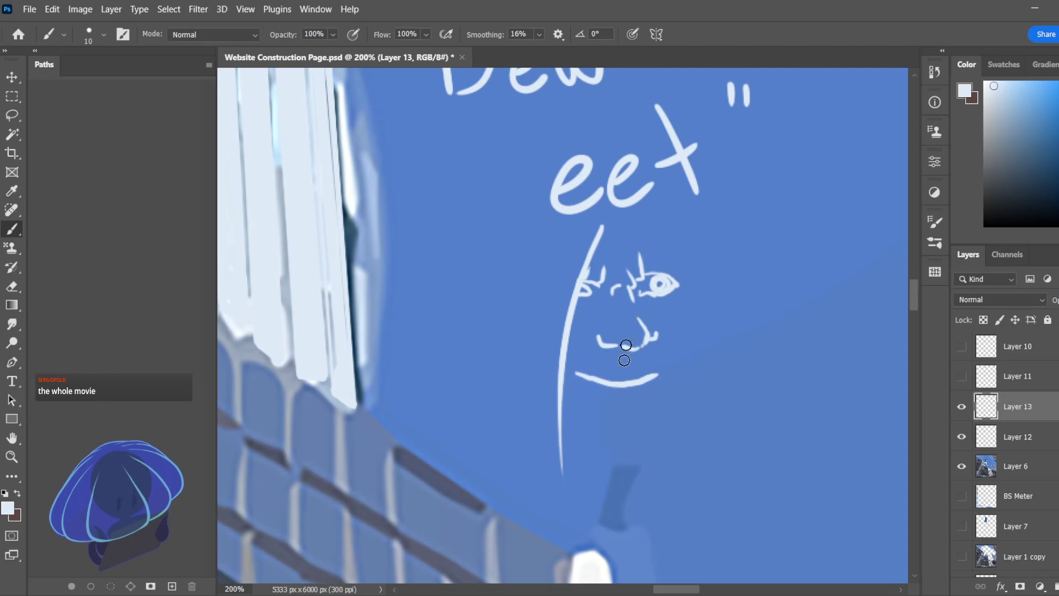
{"action": "left_click_drag", "start_coordinate": [621, 346], "coordinate": [632, 342]}
{"action": "left_click_drag", "start_coordinate": [608, 395], "coordinate": [637, 387]}
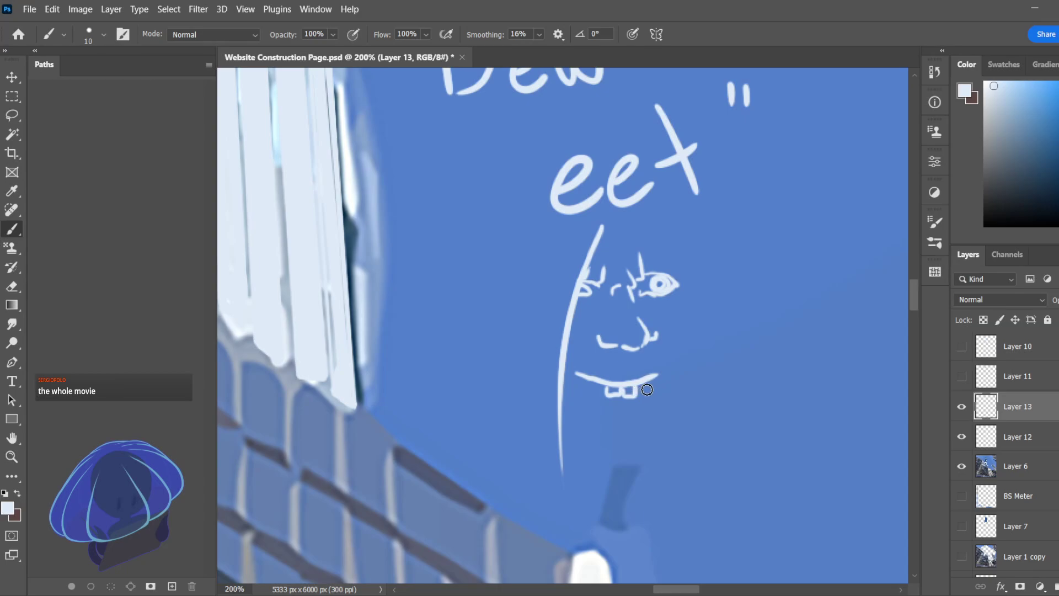
{"action": "key", "text": "ctrl+z"}
{"action": "mouse_move", "coordinate": [619, 392]}
{"action": "left_mouse_down"}
{"action": "mouse_move", "coordinate": [654, 377]}
{"action": "mouse_move", "coordinate": [613, 369]}
{"action": "mouse_move", "coordinate": [562, 389]}
{"action": "mouse_move", "coordinate": [611, 388]}
{"action": "mouse_move", "coordinate": [594, 375]}
{"action": "mouse_move", "coordinate": [593, 391]}
{"action": "mouse_move", "coordinate": [580, 374]}
{"action": "mouse_move", "coordinate": [573, 382]}
{"action": "mouse_move", "coordinate": [626, 393]}
{"action": "mouse_move", "coordinate": [609, 399]}
{"action": "mouse_move", "coordinate": [661, 383]}
{"action": "left_mouse_up"}
{"action": "key", "text": "ctrl+z"}
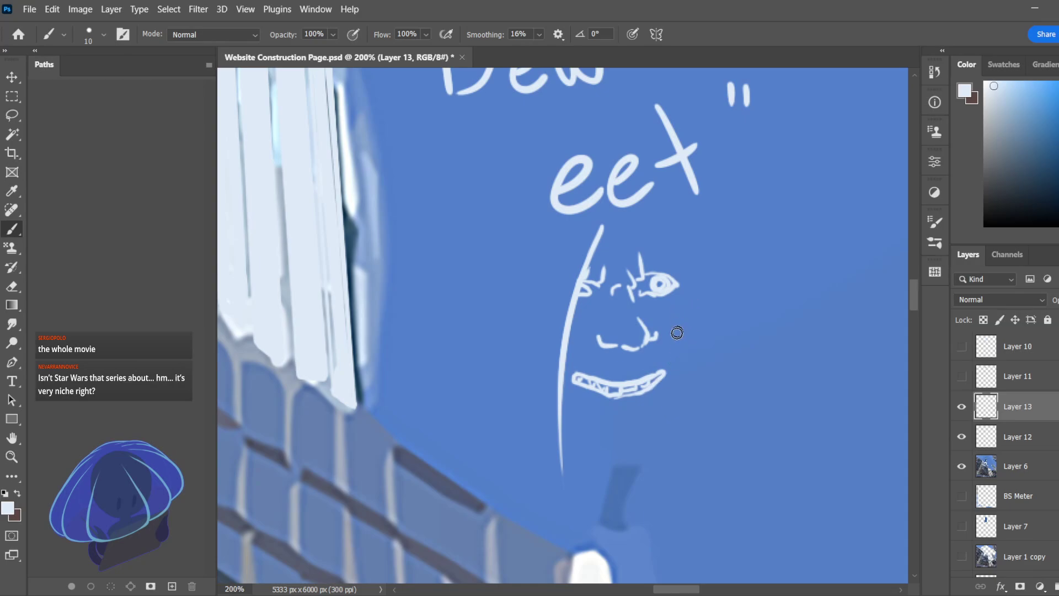
{"action": "mouse_move", "coordinate": [662, 331]}
{"action": "left_mouse_down"}
{"action": "mouse_move", "coordinate": [677, 362]}
{"action": "mouse_move", "coordinate": [674, 386]}
{"action": "left_mouse_up"}
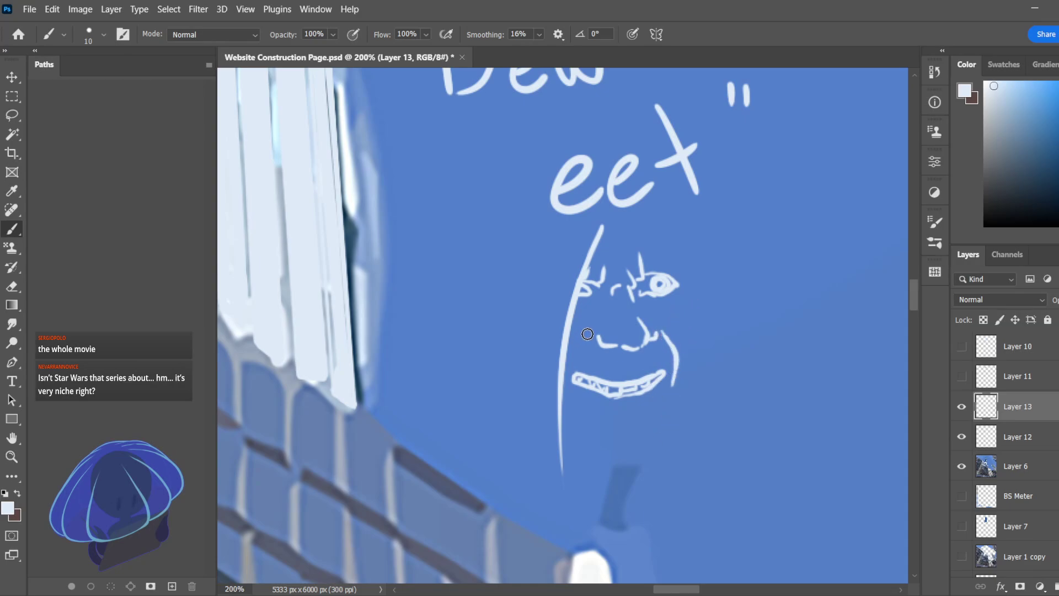
{"action": "left_click_drag", "start_coordinate": [588, 333], "coordinate": [562, 366]}
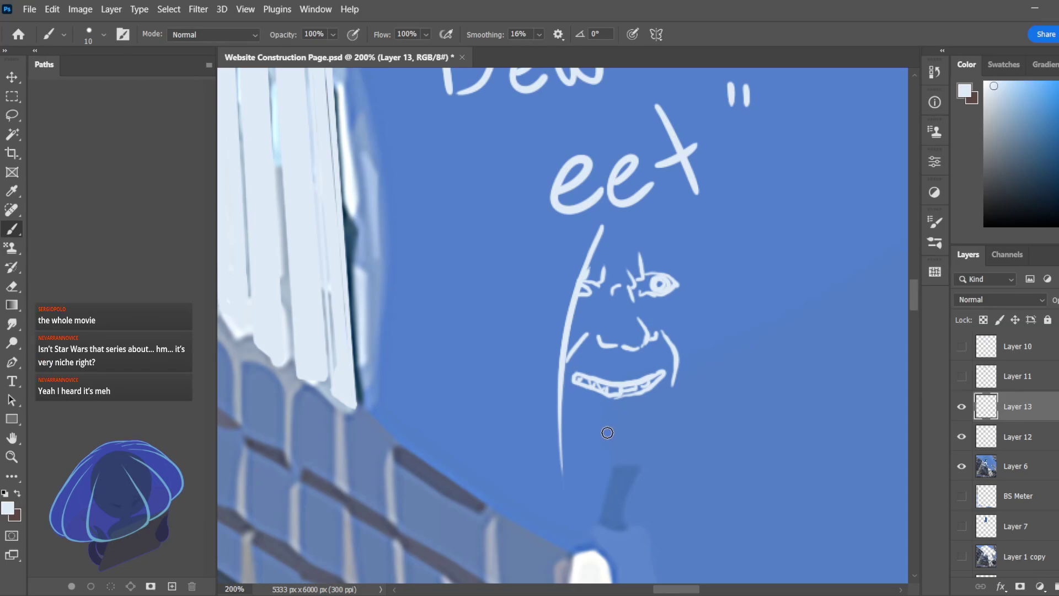
Draw an angular chin line below the mouth, joined to the left face line, undoing the misplaced strokes.
{"action": "left_click_drag", "start_coordinate": [607, 432], "coordinate": [639, 424]}
{"action": "left_click_drag", "start_coordinate": [605, 473], "coordinate": [656, 460]}
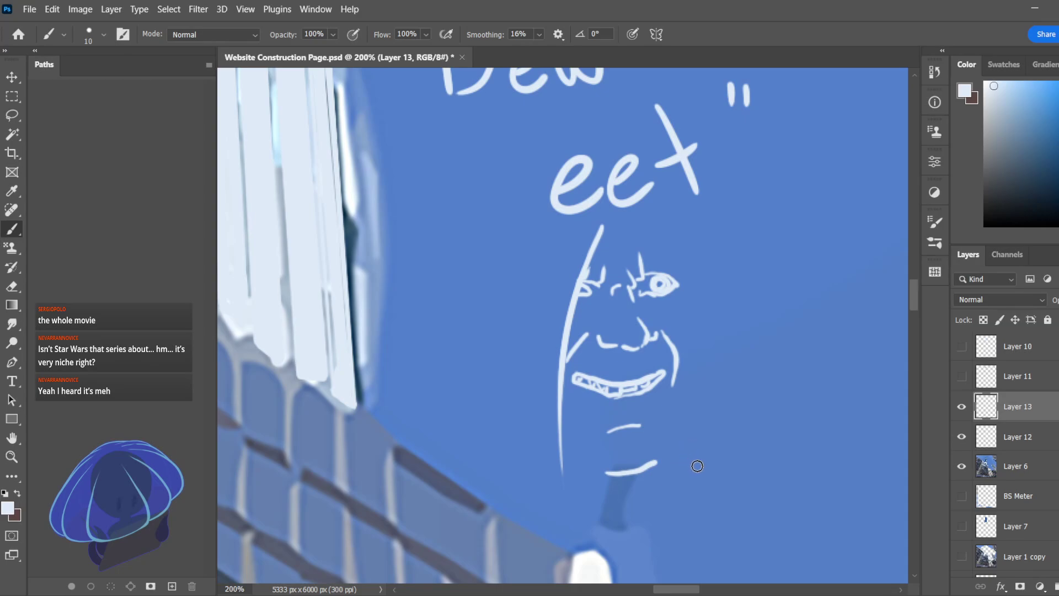
{"action": "key", "text": "ctrl+z"}
{"action": "key", "text": "ctrl+z"}
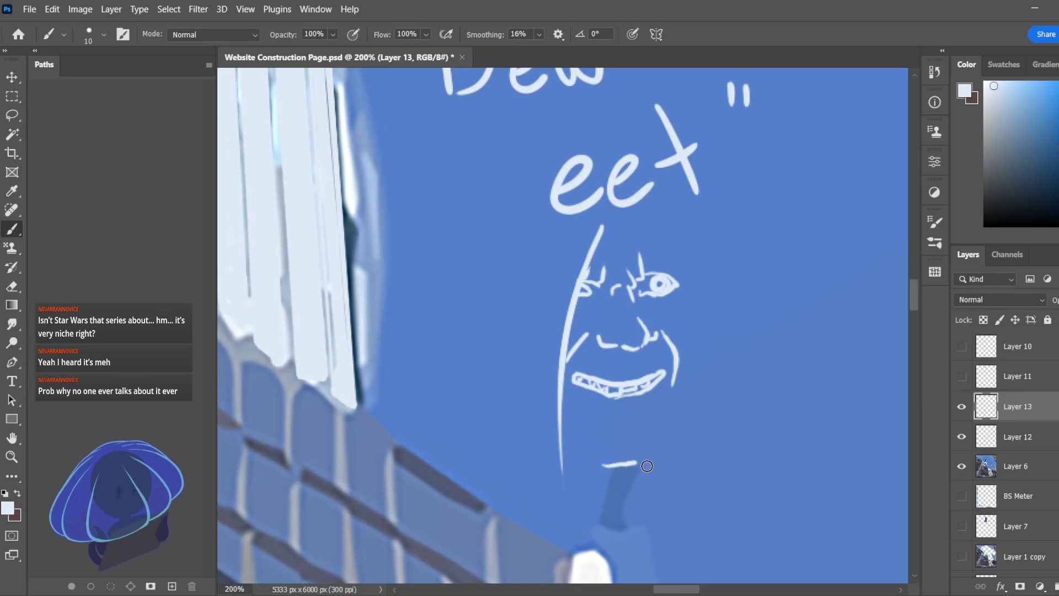
{"action": "key", "text": "ctrl+z"}
{"action": "mouse_move", "coordinate": [613, 449]}
{"action": "left_mouse_down"}
{"action": "mouse_move", "coordinate": [654, 446]}
{"action": "mouse_move", "coordinate": [671, 423]}
{"action": "mouse_move", "coordinate": [634, 446]}
{"action": "mouse_move", "coordinate": [660, 417]}
{"action": "left_mouse_up"}
{"action": "key", "text": "ctrl+z"}
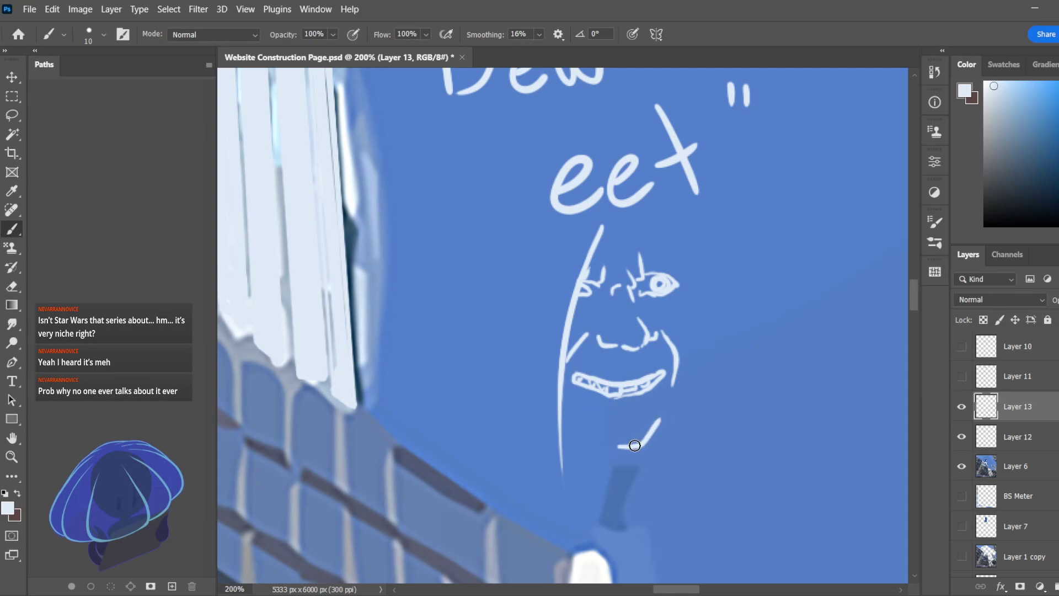
{"action": "mouse_move", "coordinate": [634, 445]}
{"action": "left_mouse_down"}
{"action": "mouse_move", "coordinate": [599, 440]}
{"action": "mouse_move", "coordinate": [583, 418]}
{"action": "left_mouse_up"}
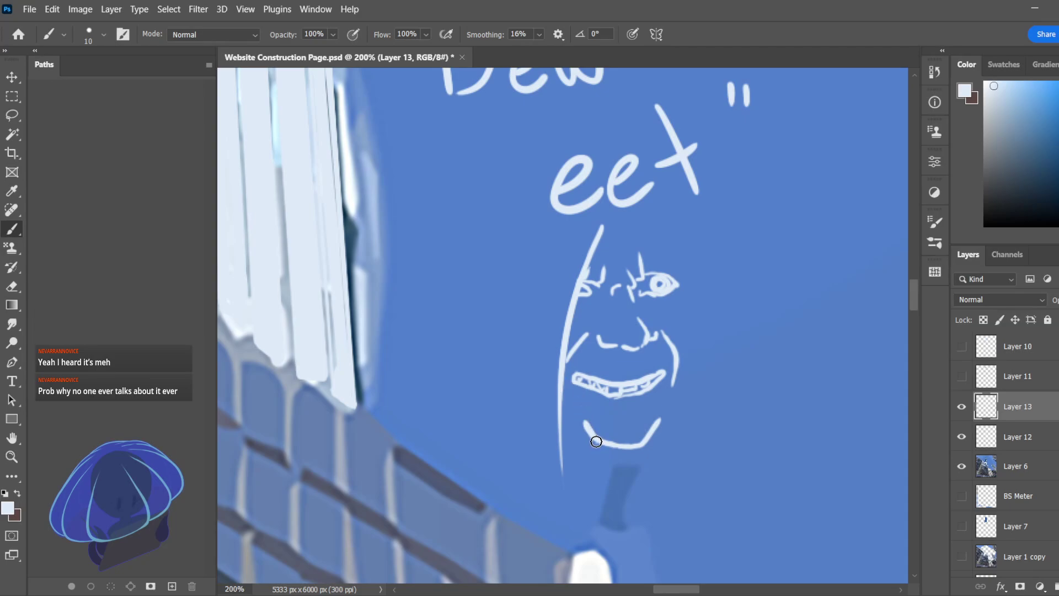
{"action": "left_click_drag", "start_coordinate": [578, 437], "coordinate": [563, 418]}
{"action": "key", "text": "ctrl+z"}
{"action": "key", "text": "ctrl+z"}
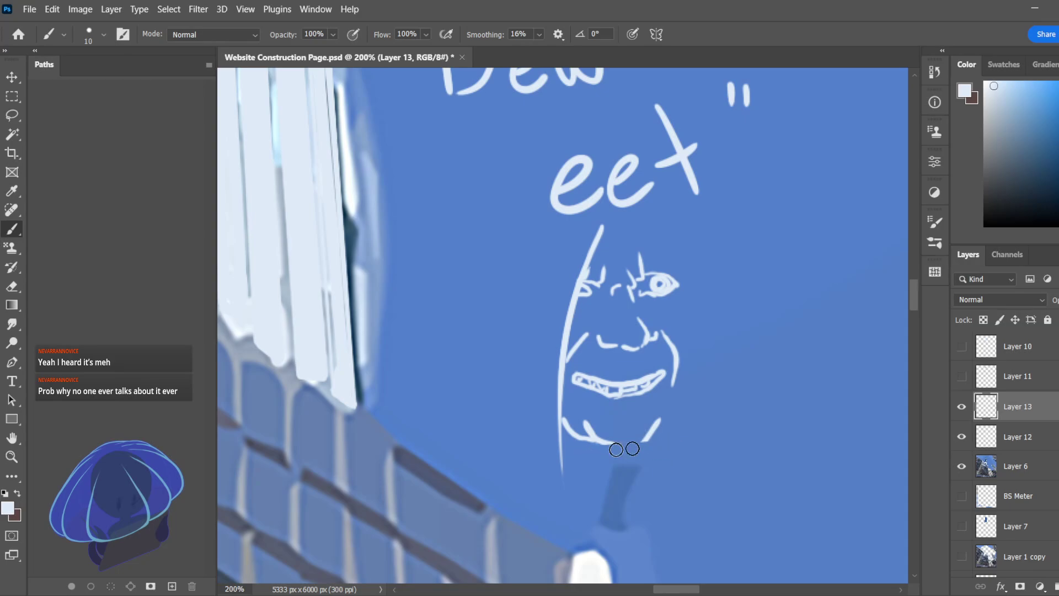
{"action": "mouse_move", "coordinate": [578, 435]}
{"action": "left_mouse_down"}
{"action": "mouse_move", "coordinate": [614, 442]}
{"action": "mouse_move", "coordinate": [660, 421]}
{"action": "left_mouse_up"}
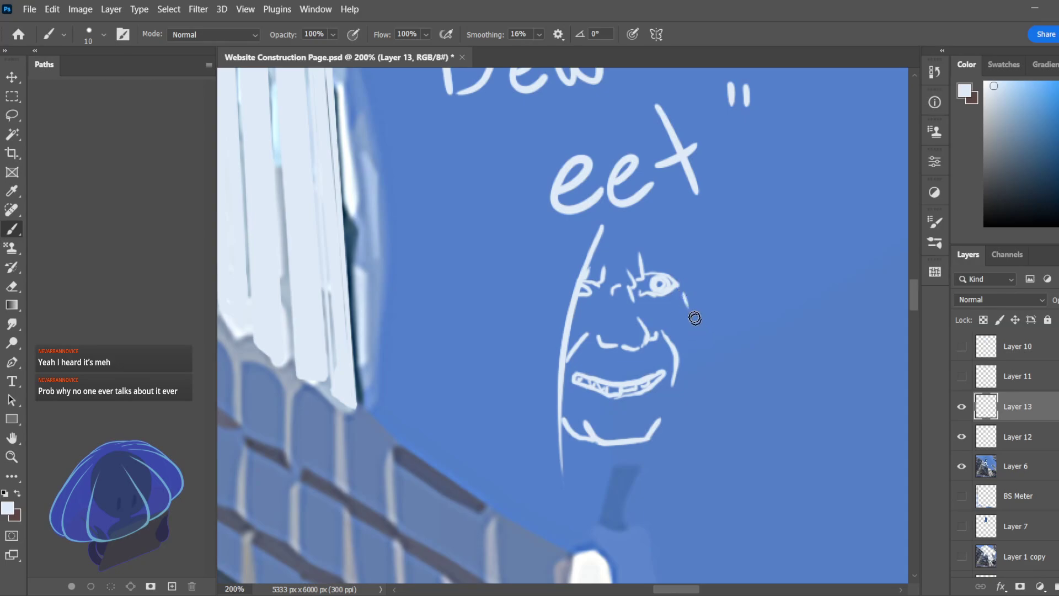
Draw the right jaw line from the chin up toward the eye, replacing the overly rounded version.
{"action": "left_click_drag", "start_coordinate": [684, 294], "coordinate": [701, 325]}
{"action": "key", "text": "ctrl+z"}
{"action": "mouse_move", "coordinate": [687, 291]}
{"action": "left_mouse_down"}
{"action": "mouse_move", "coordinate": [708, 350]}
{"action": "mouse_move", "coordinate": [676, 414]}
{"action": "mouse_move", "coordinate": [649, 422]}
{"action": "left_mouse_up"}
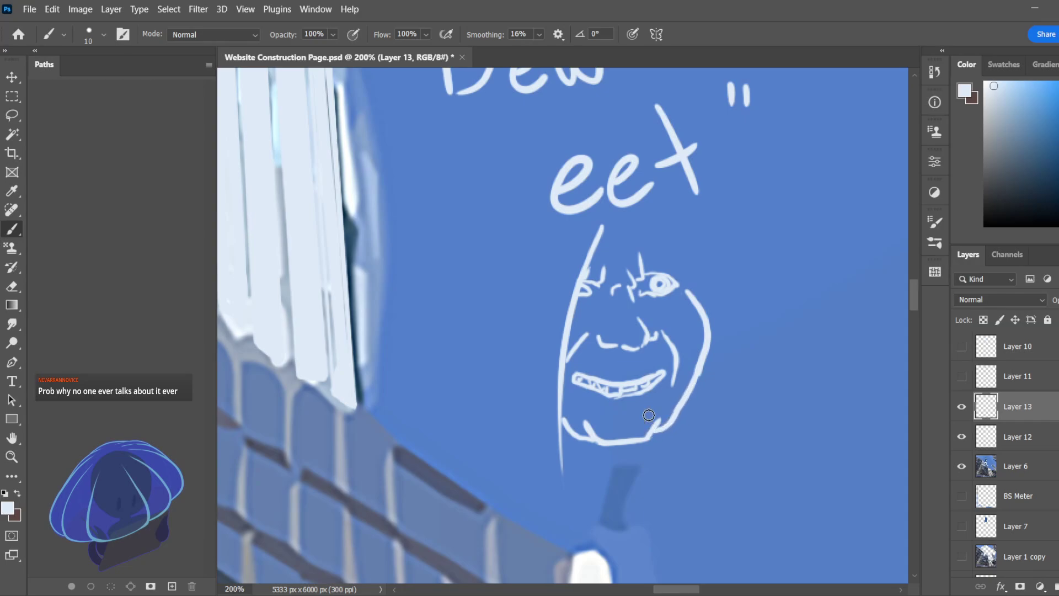
{"action": "mouse_move", "coordinate": [683, 284]}
{"action": "left_mouse_down"}
{"action": "mouse_move", "coordinate": [720, 369]}
{"action": "mouse_move", "coordinate": [704, 356]}
{"action": "mouse_move", "coordinate": [691, 365]}
{"action": "mouse_move", "coordinate": [672, 434]}
{"action": "mouse_move", "coordinate": [684, 402]}
{"action": "left_mouse_up"}
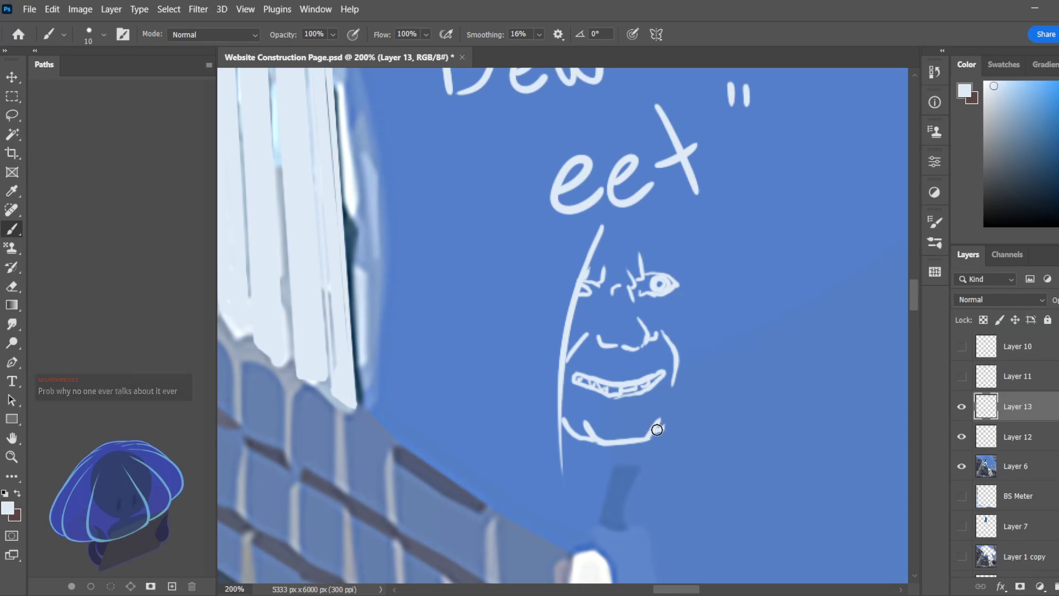
{"action": "left_click_drag", "start_coordinate": [661, 429], "coordinate": [698, 341]}
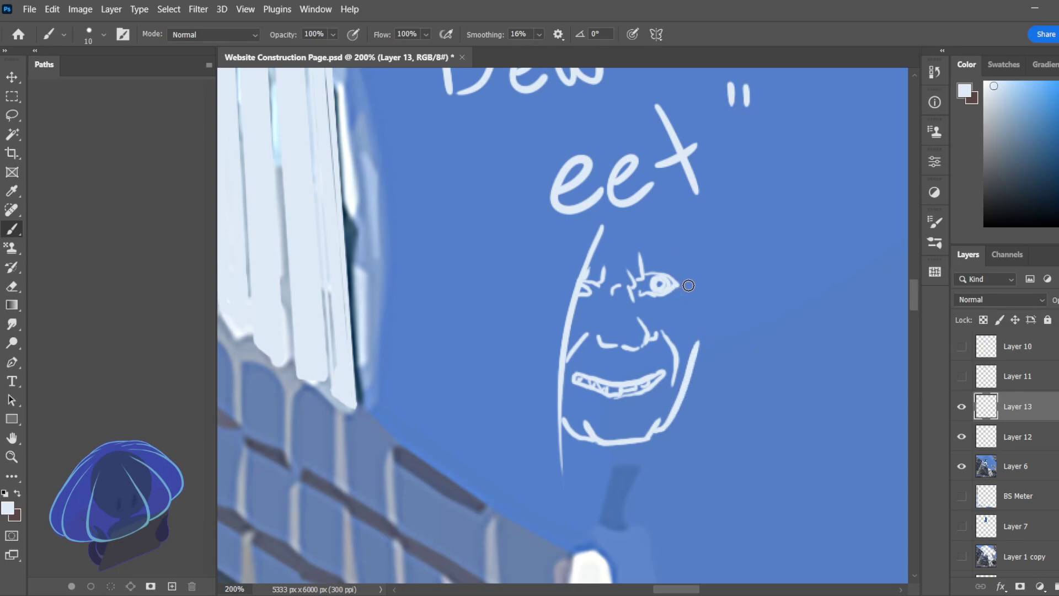
Draw the cheek, temple and top of the head to close the outline of the face sketch on Layer 13.
{"action": "left_click_drag", "start_coordinate": [685, 273], "coordinate": [701, 349]}
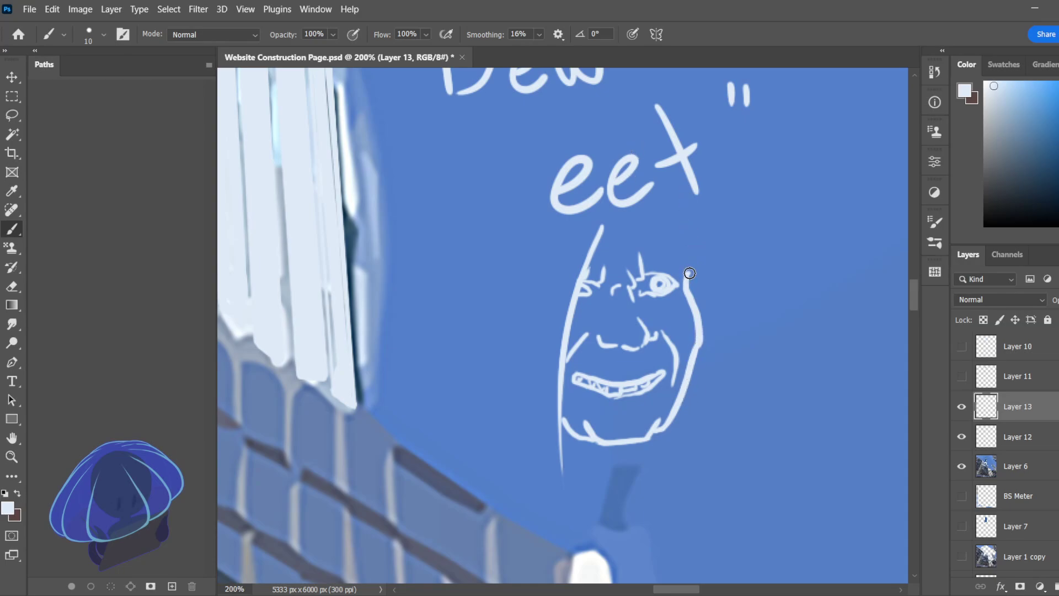
{"action": "left_click_drag", "start_coordinate": [692, 266], "coordinate": [697, 249]}
{"action": "key", "text": "ctrl+z"}
{"action": "left_click_drag", "start_coordinate": [686, 271], "coordinate": [668, 218]}
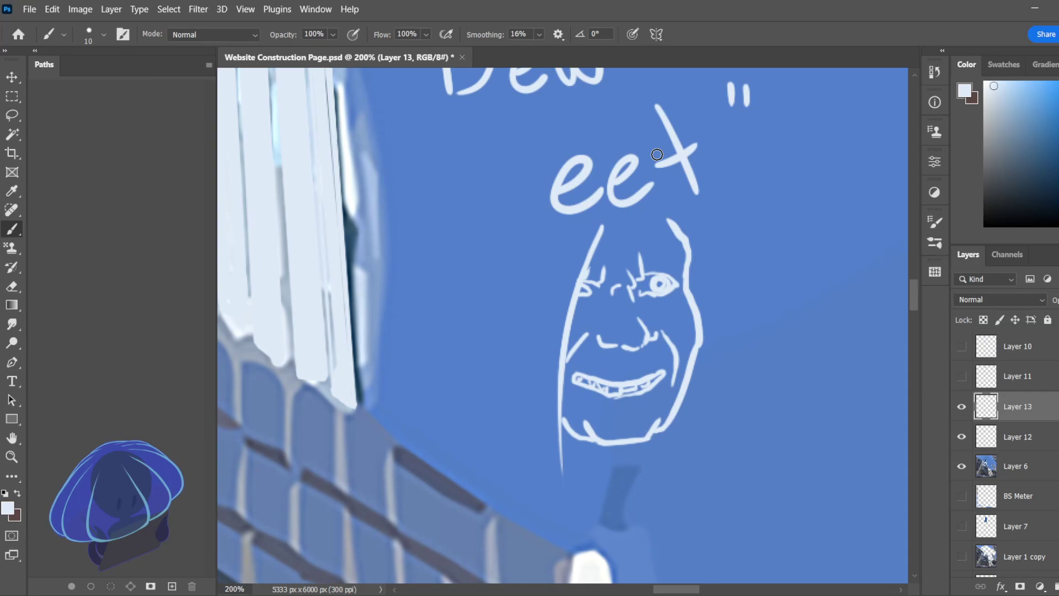
{"action": "left_click_drag", "start_coordinate": [822, 177], "coordinate": [789, 279]}
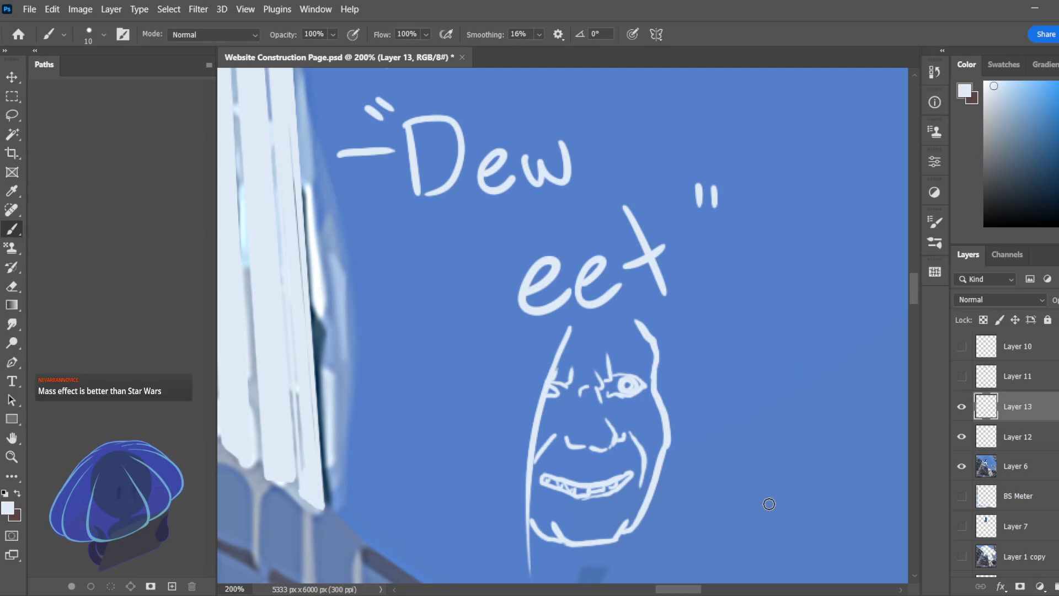
{"action": "scroll", "coordinate": [801, 466], "scroll_direction": "down", "scroll_amount": 2}
{"action": "scroll", "coordinate": [802, 466], "scroll_direction": "left", "scroll_amount": 2}
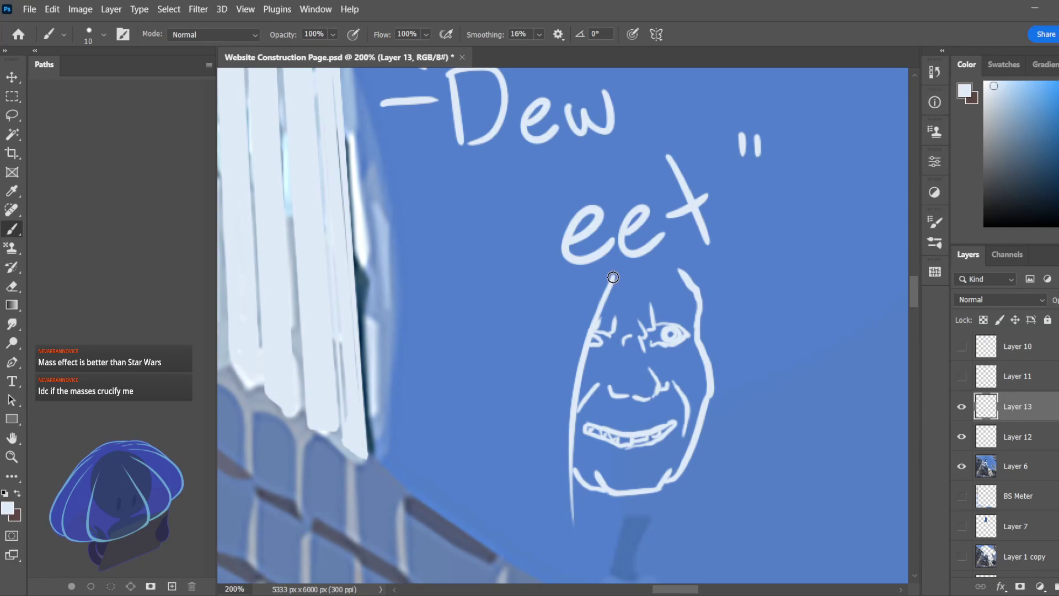
{"action": "left_click_drag", "start_coordinate": [612, 277], "coordinate": [688, 270]}
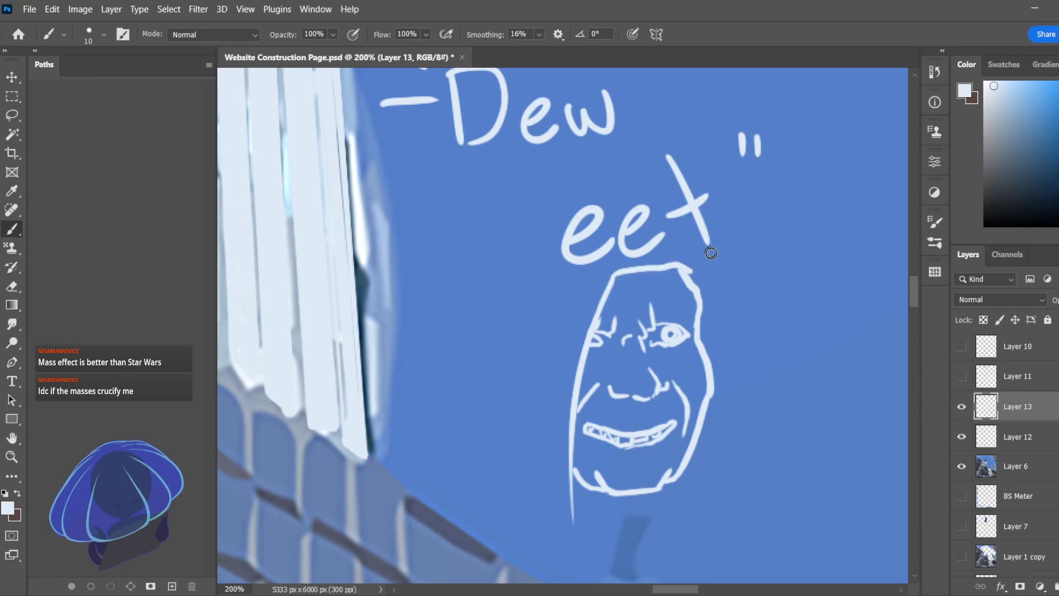
Draw two long hood lines down the right of the face and one curved hood line to its left.
{"action": "mouse_move", "coordinate": [694, 245]}
{"action": "left_mouse_down"}
{"action": "mouse_move", "coordinate": [733, 296]}
{"action": "mouse_move", "coordinate": [781, 565]}
{"action": "left_mouse_up"}
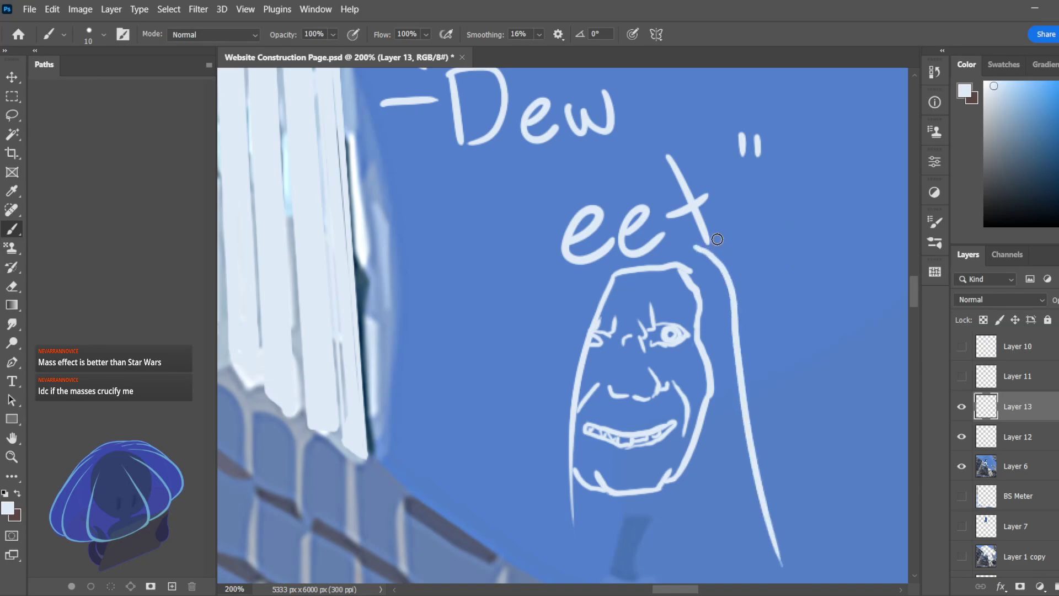
{"action": "mouse_move", "coordinate": [731, 249]}
{"action": "left_mouse_down"}
{"action": "mouse_move", "coordinate": [803, 391]}
{"action": "mouse_move", "coordinate": [828, 547]}
{"action": "left_mouse_up"}
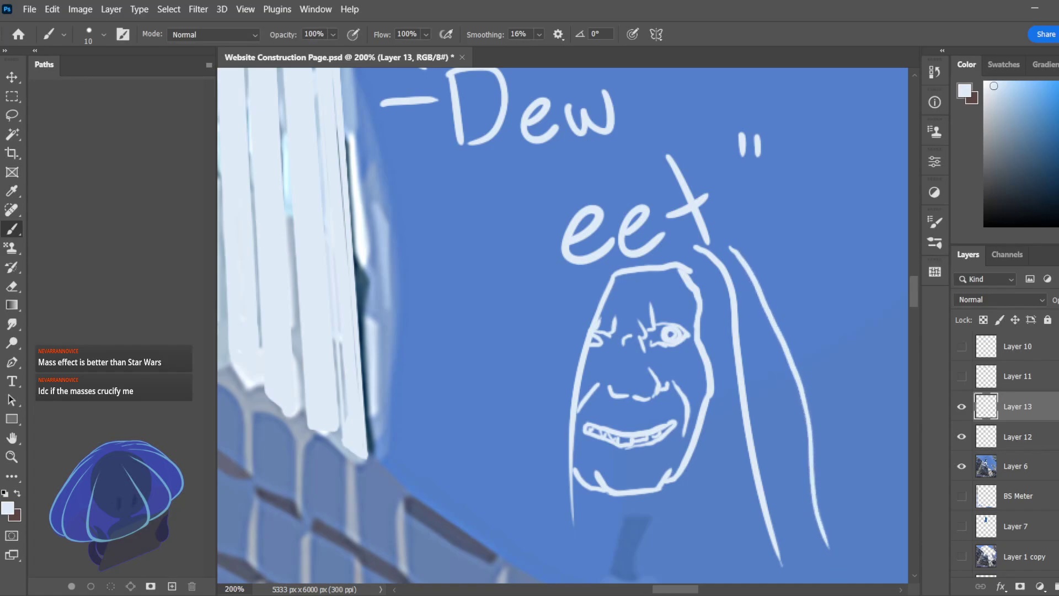
{"action": "key", "text": "ctrl+z"}
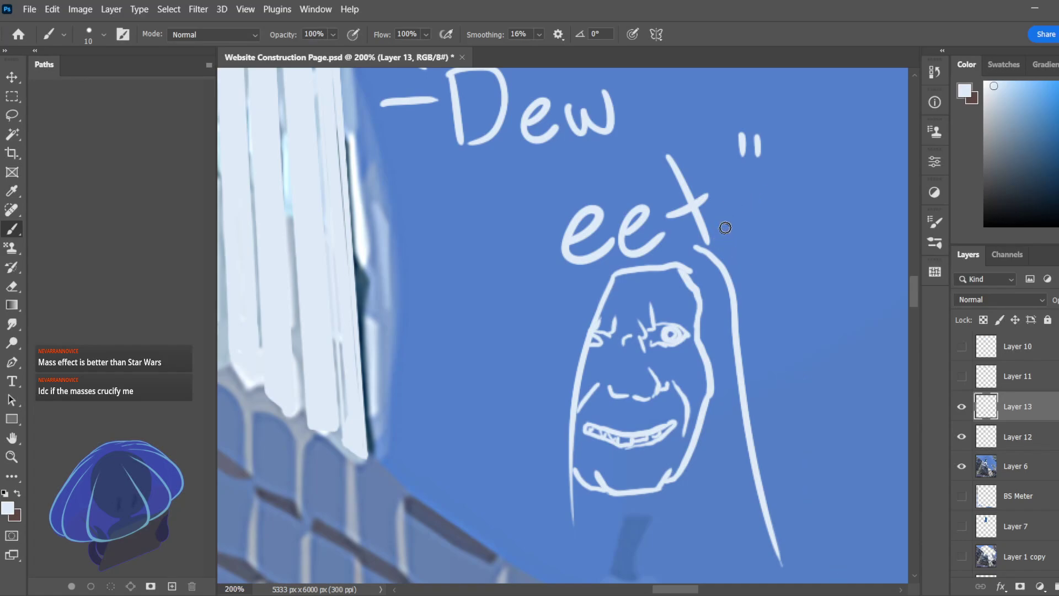
{"action": "left_click_drag", "start_coordinate": [724, 246], "coordinate": [799, 545]}
{"action": "key", "text": "ctrl+z"}
{"action": "mouse_move", "coordinate": [725, 243]}
{"action": "left_mouse_down"}
{"action": "mouse_move", "coordinate": [765, 330]}
{"action": "mouse_move", "coordinate": [829, 551]}
{"action": "left_mouse_up"}
{"action": "key", "text": "ctrl+z"}
{"action": "mouse_move", "coordinate": [725, 239]}
{"action": "left_mouse_down"}
{"action": "mouse_move", "coordinate": [765, 306]}
{"action": "mouse_move", "coordinate": [799, 406]}
{"action": "mouse_move", "coordinate": [809, 591]}
{"action": "left_mouse_up"}
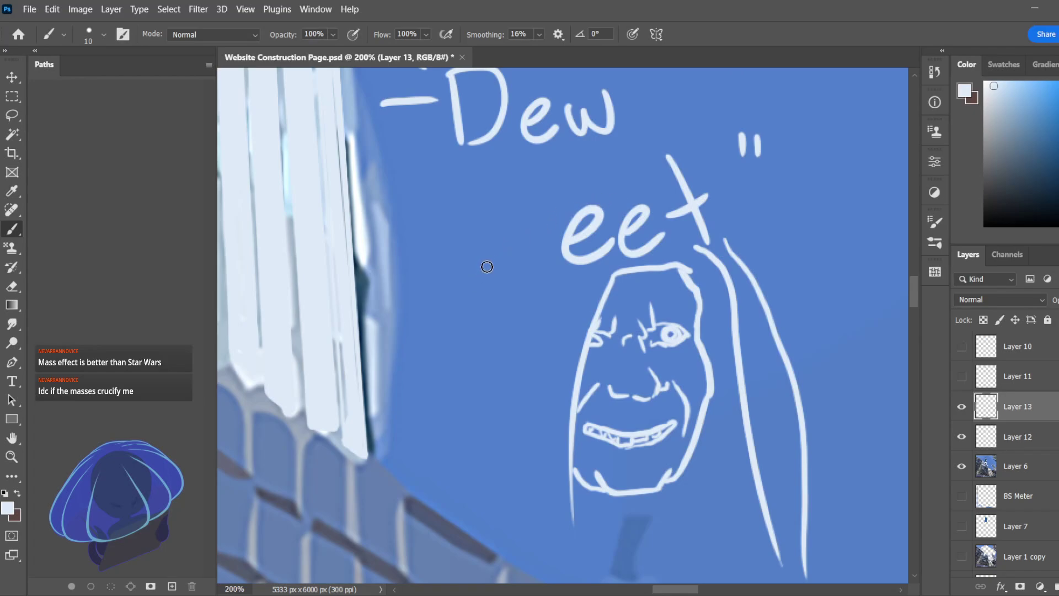
{"action": "mouse_move", "coordinate": [484, 248]}
{"action": "left_mouse_down"}
{"action": "mouse_move", "coordinate": [439, 350]}
{"action": "mouse_move", "coordinate": [446, 473]}
{"action": "left_mouse_up"}
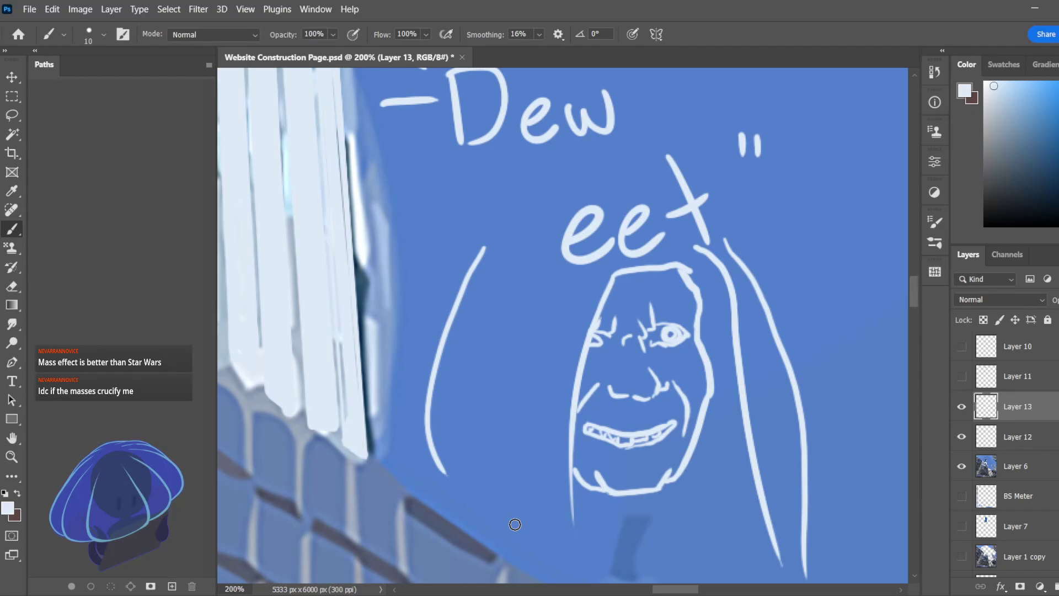
{"action": "mouse_move", "coordinate": [725, 240]}
{"action": "left_mouse_down"}
{"action": "mouse_move", "coordinate": [741, 269]}
{"action": "mouse_move", "coordinate": [784, 331]}
{"action": "mouse_move", "coordinate": [768, 314]}
{"action": "mouse_move", "coordinate": [785, 393]}
{"action": "mouse_move", "coordinate": [817, 453]}
{"action": "mouse_move", "coordinate": [811, 590]}
{"action": "left_mouse_up"}
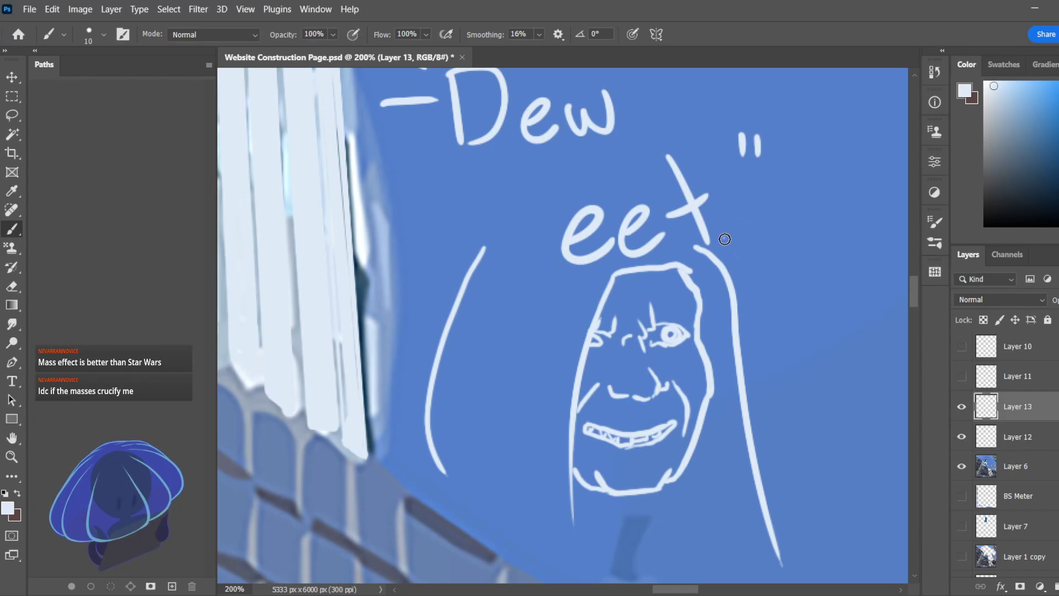
{"action": "mouse_move", "coordinate": [723, 239]}
{"action": "left_mouse_down"}
{"action": "mouse_move", "coordinate": [783, 413]}
{"action": "mouse_move", "coordinate": [798, 545]}
{"action": "left_mouse_up"}
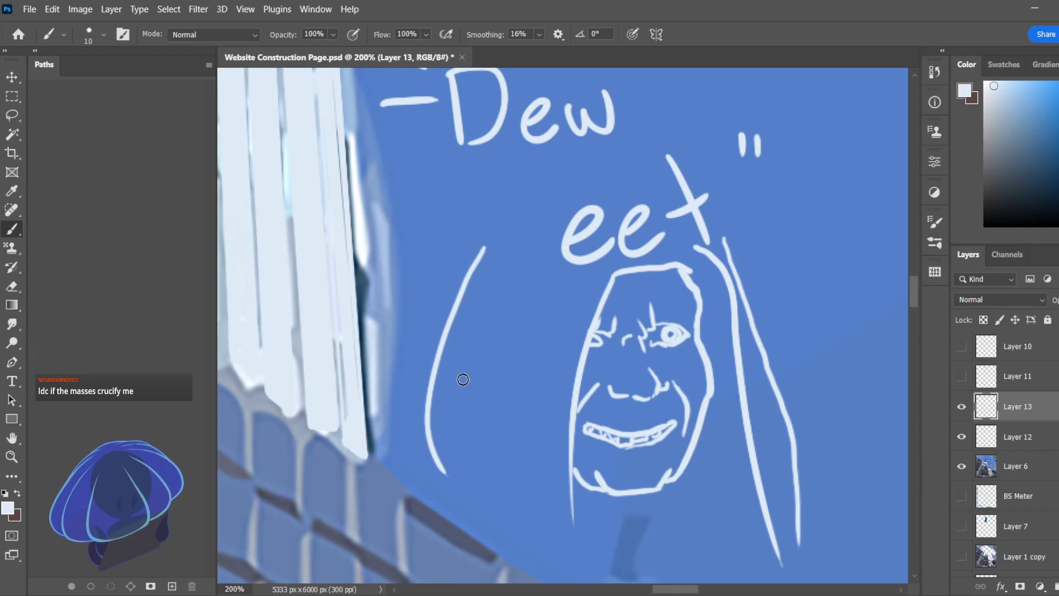
Add a long slanting line crossing the lower end of the curved hood line left of the face.
{"action": "left_click_drag", "start_coordinate": [459, 407], "coordinate": [389, 573]}
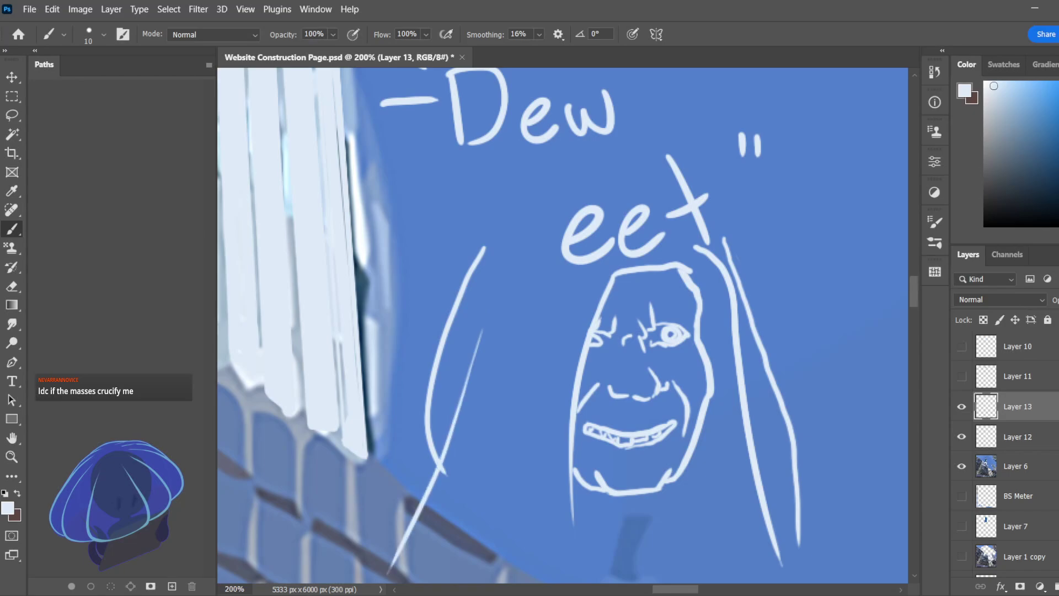
{"action": "key", "text": "ctrl+z"}
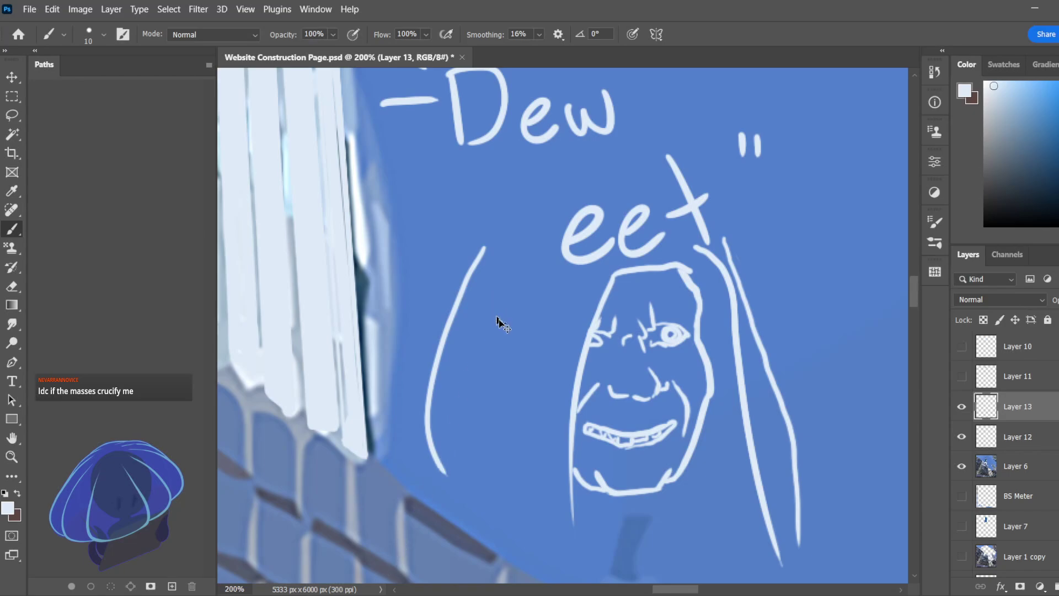
{"action": "left_click_drag", "start_coordinate": [490, 329], "coordinate": [424, 526]}
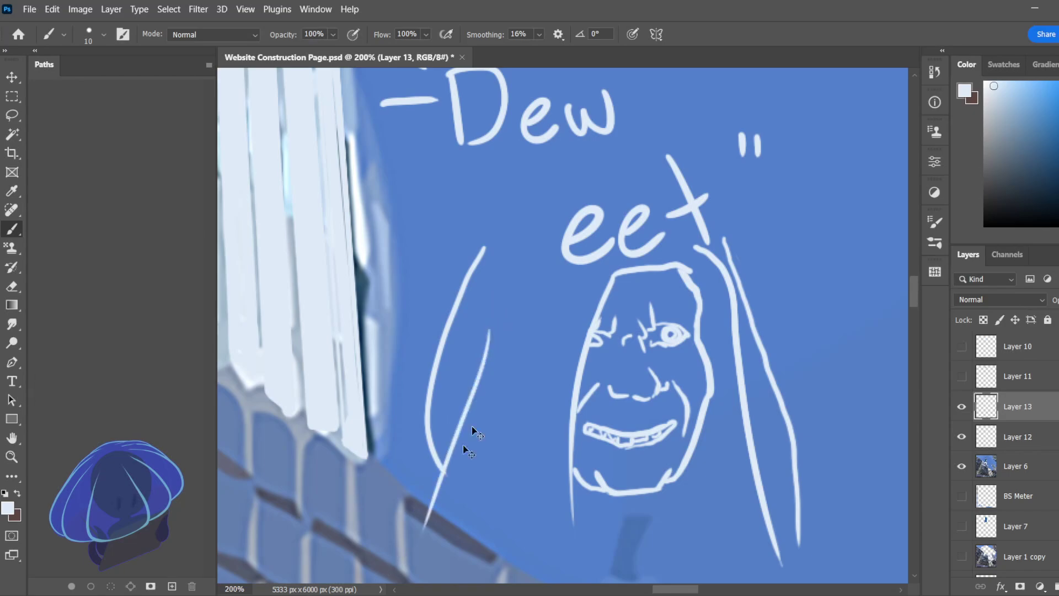
{"action": "key", "text": "ctrl+z"}
{"action": "left_click_drag", "start_coordinate": [465, 410], "coordinate": [421, 521]}
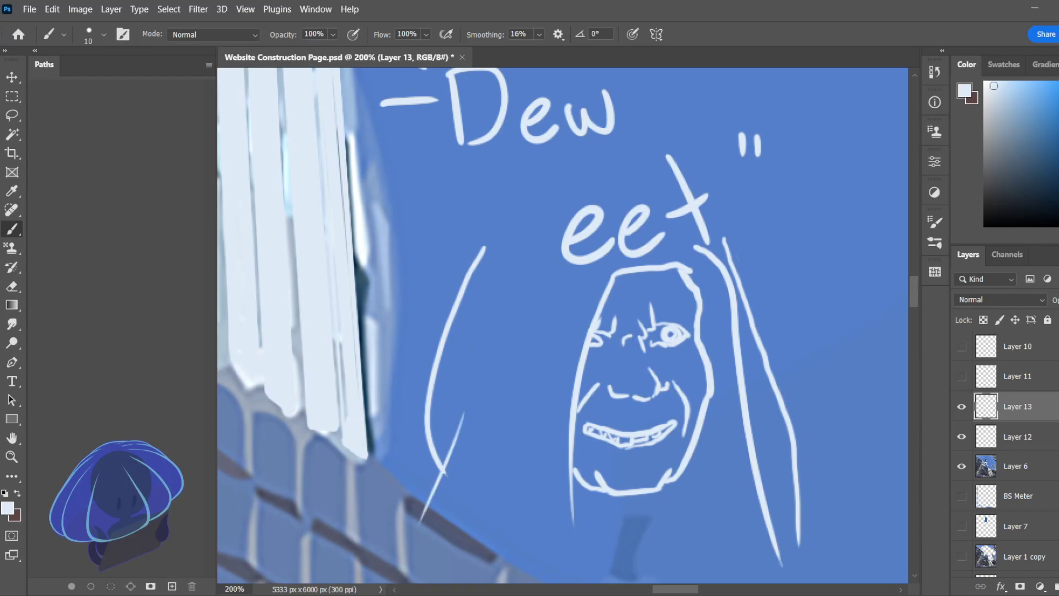
{"action": "key", "text": "ctrl+z"}
{"action": "left_click_drag", "start_coordinate": [485, 325], "coordinate": [409, 560]}
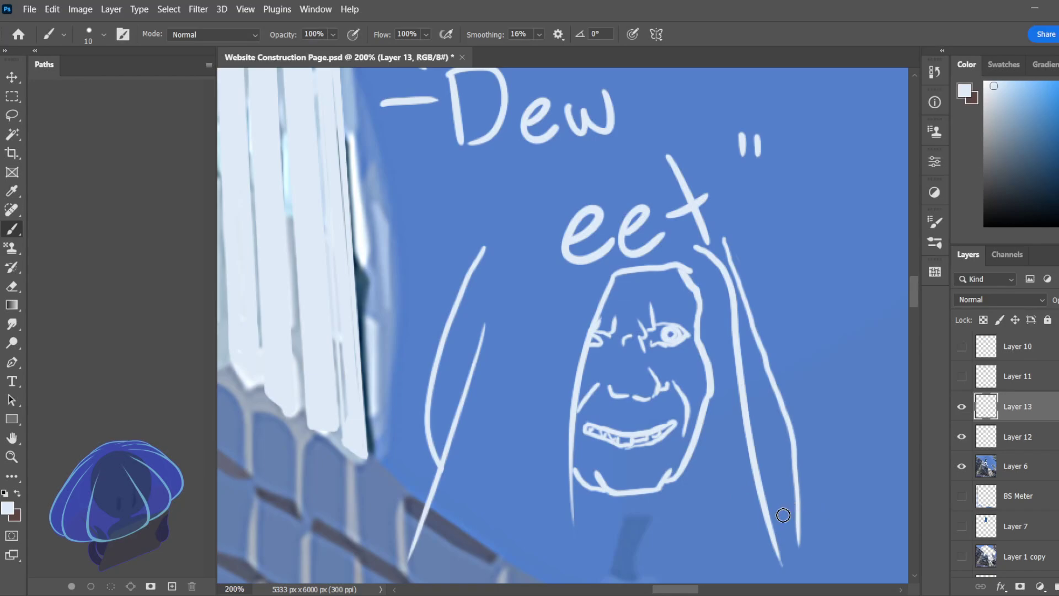
Draw a rounded neck shape beneath the face's chin, with two short lines inside it.
{"action": "mouse_move", "coordinate": [803, 481]}
{"action": "left_mouse_down"}
{"action": "mouse_move", "coordinate": [780, 385]}
{"action": "mouse_move", "coordinate": [774, 402]}
{"action": "left_mouse_up"}
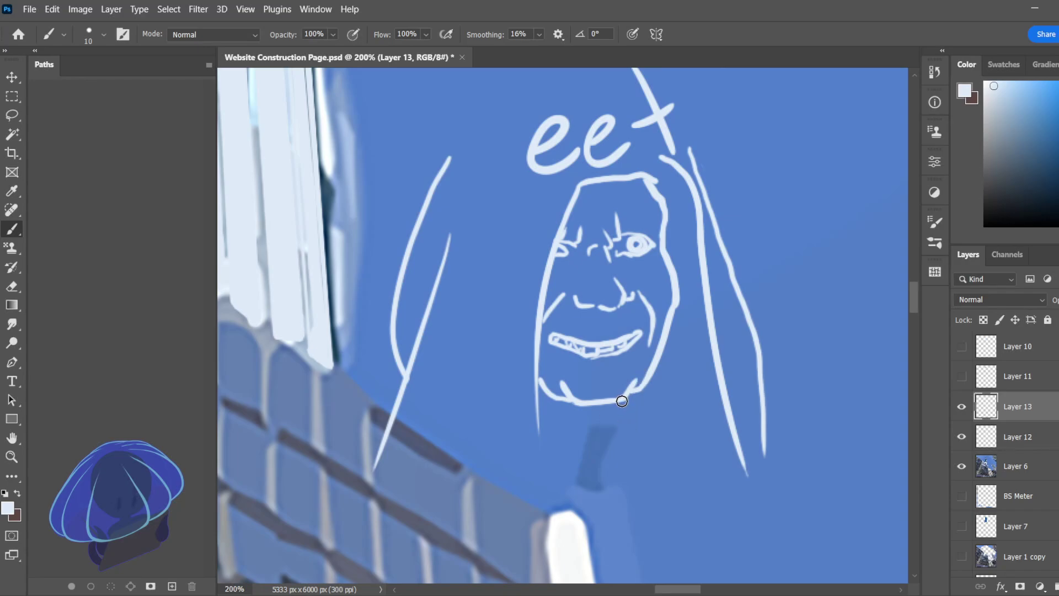
{"action": "mouse_move", "coordinate": [628, 397]}
{"action": "left_mouse_down"}
{"action": "mouse_move", "coordinate": [587, 487]}
{"action": "mouse_move", "coordinate": [602, 471]}
{"action": "mouse_move", "coordinate": [605, 485]}
{"action": "mouse_move", "coordinate": [608, 467]}
{"action": "mouse_move", "coordinate": [581, 467]}
{"action": "mouse_move", "coordinate": [537, 431]}
{"action": "left_mouse_up"}
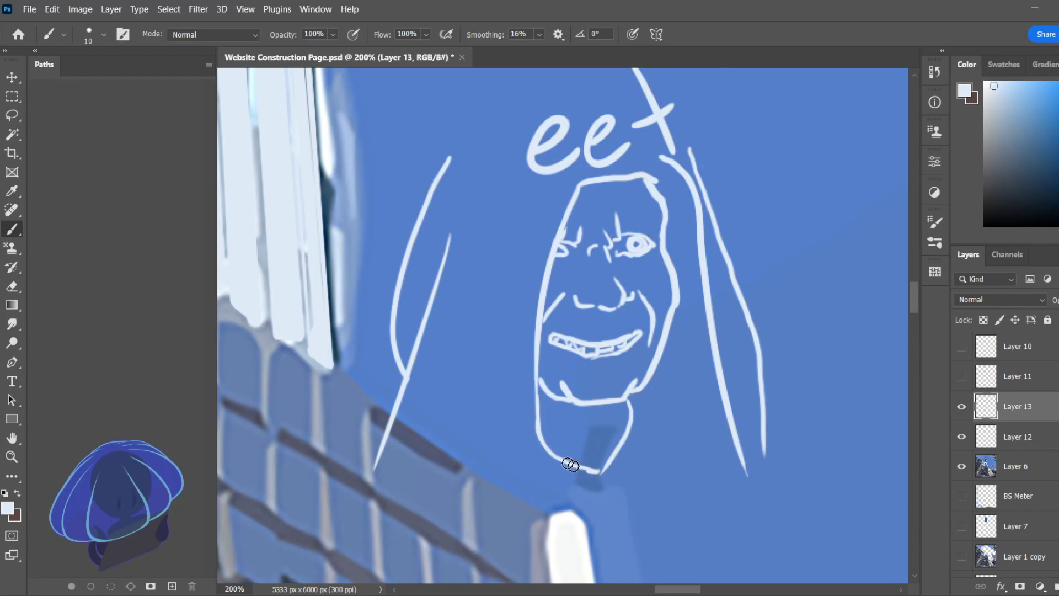
{"action": "left_click_drag", "start_coordinate": [570, 465], "coordinate": [603, 470]}
{"action": "left_click_drag", "start_coordinate": [605, 418], "coordinate": [582, 459]}
{"action": "left_click_drag", "start_coordinate": [571, 417], "coordinate": [574, 441]}
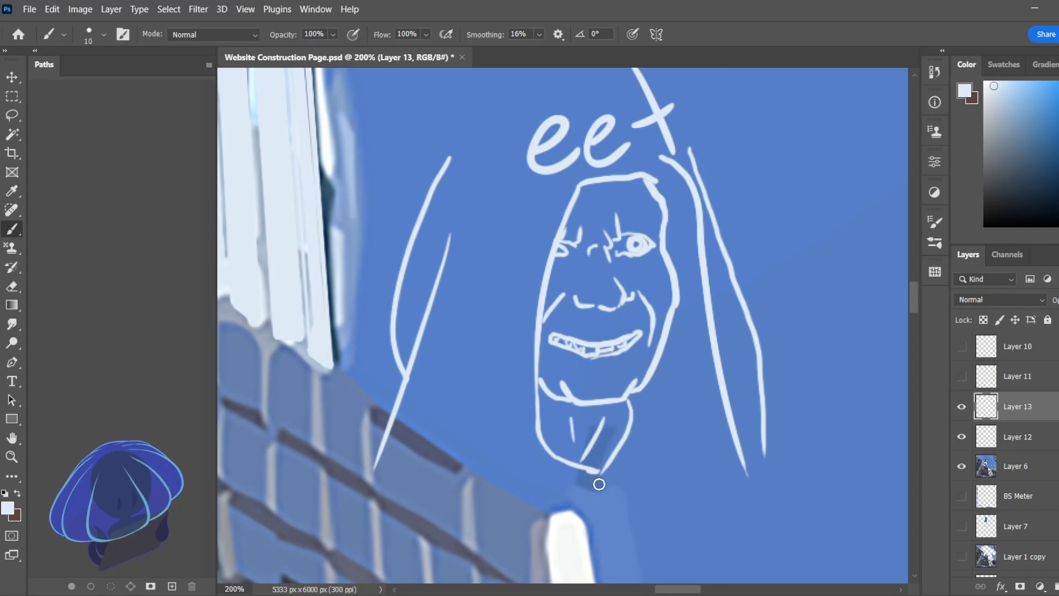
Show the BS Meter layer and move it above Layer 6 in the layer stack.
{"action": "key", "text": "ctrl+0"}
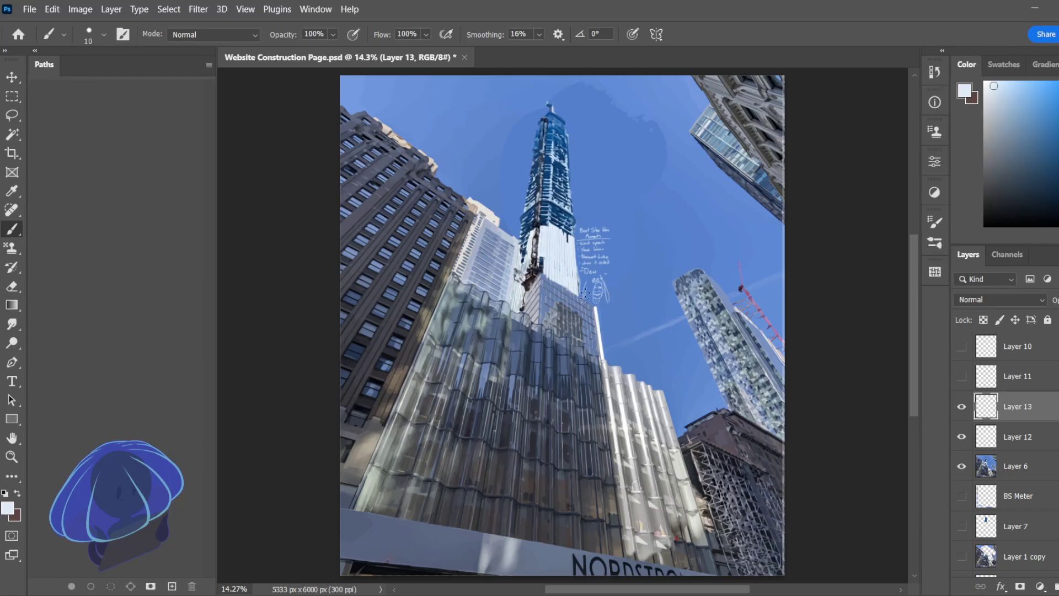
{"action": "left_click", "coordinate": [594, 248], "text": "ctrl"}
{"action": "left_click", "coordinate": [595, 250], "text": "ctrl"}
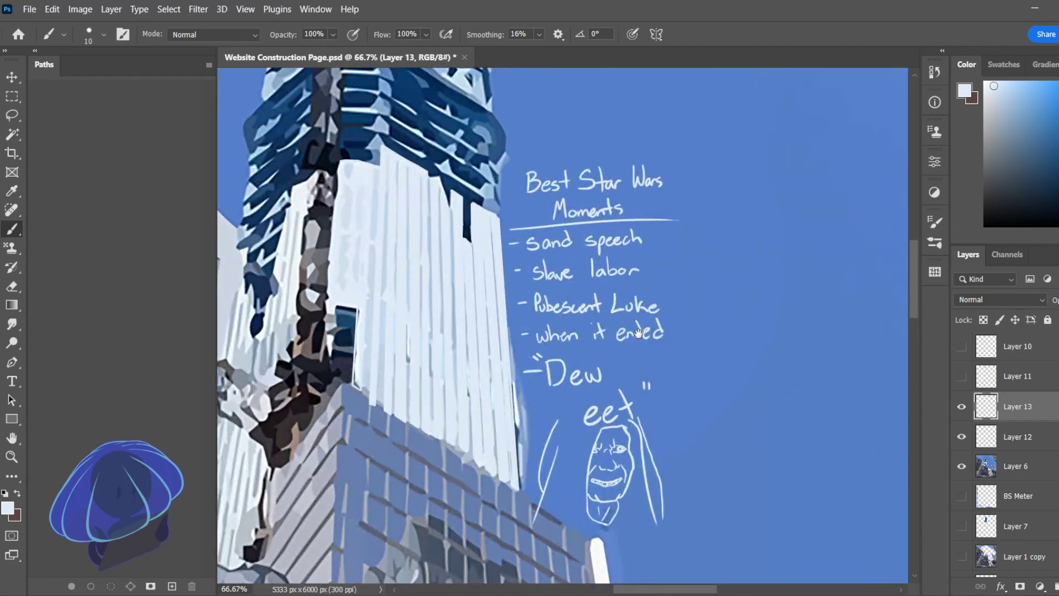
{"action": "left_click_drag", "start_coordinate": [638, 333], "coordinate": [643, 313]}
{"action": "left_click_drag", "start_coordinate": [555, 275], "coordinate": [550, 245]}
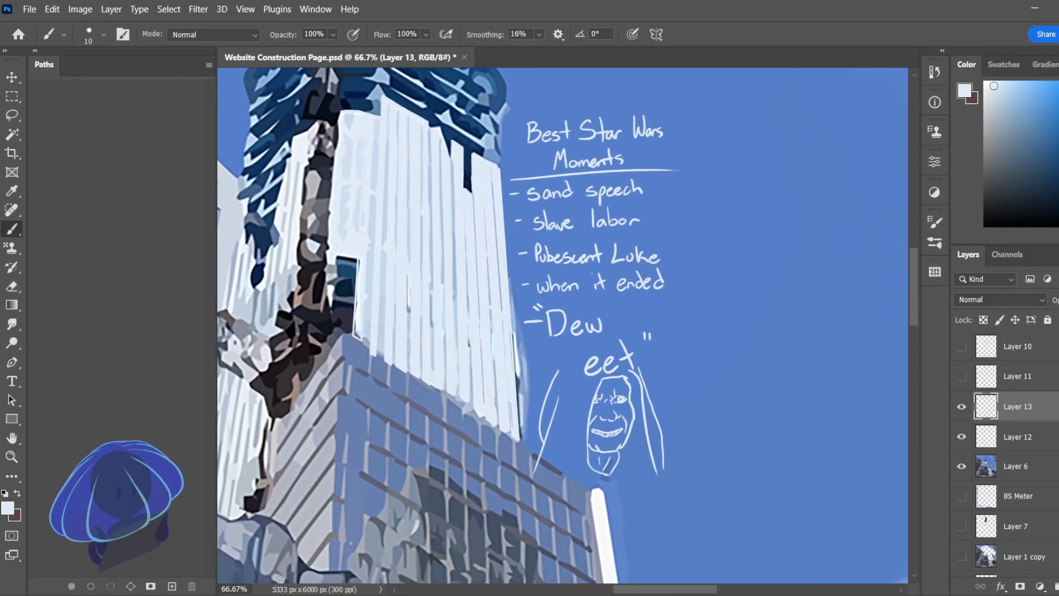
{"action": "scroll", "coordinate": [1023, 461], "scroll_direction": "down", "scroll_amount": 2}
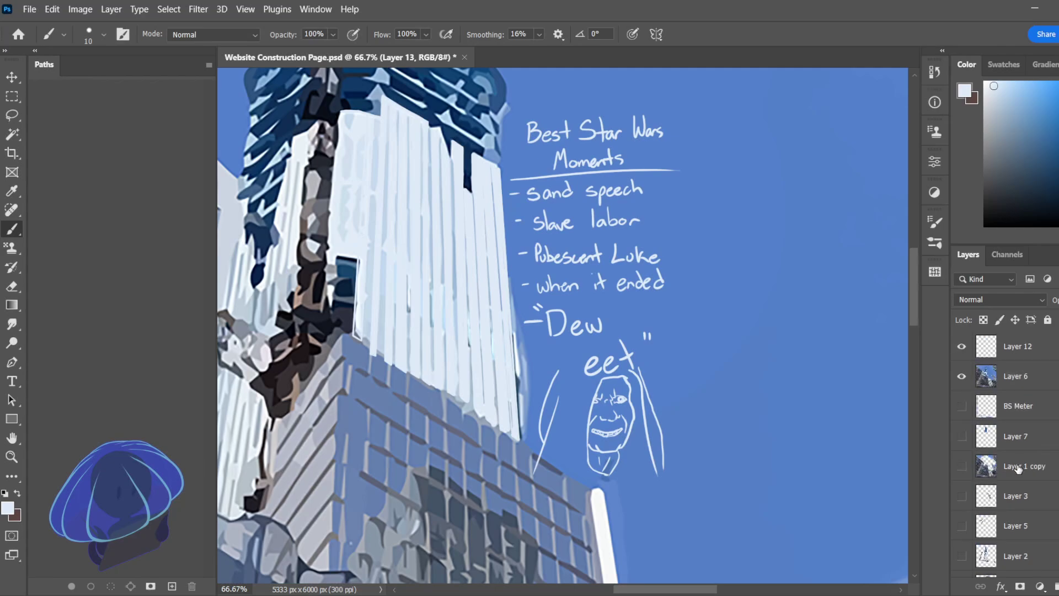
{"action": "left_click", "coordinate": [961, 406]}
{"action": "key", "text": "ctrl+0"}
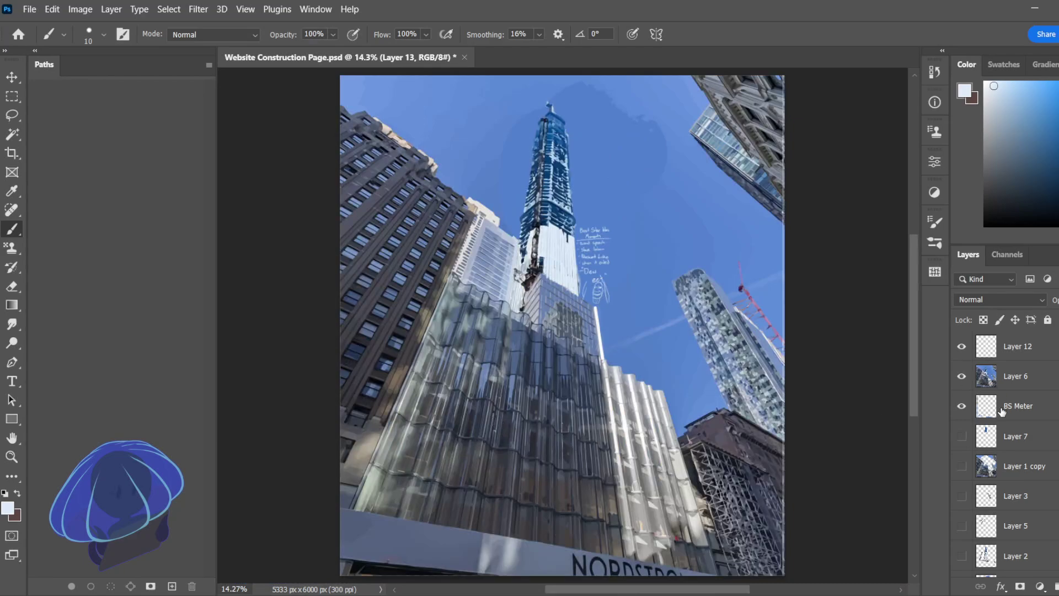
{"action": "left_click_drag", "start_coordinate": [1020, 411], "coordinate": [1016, 373]}
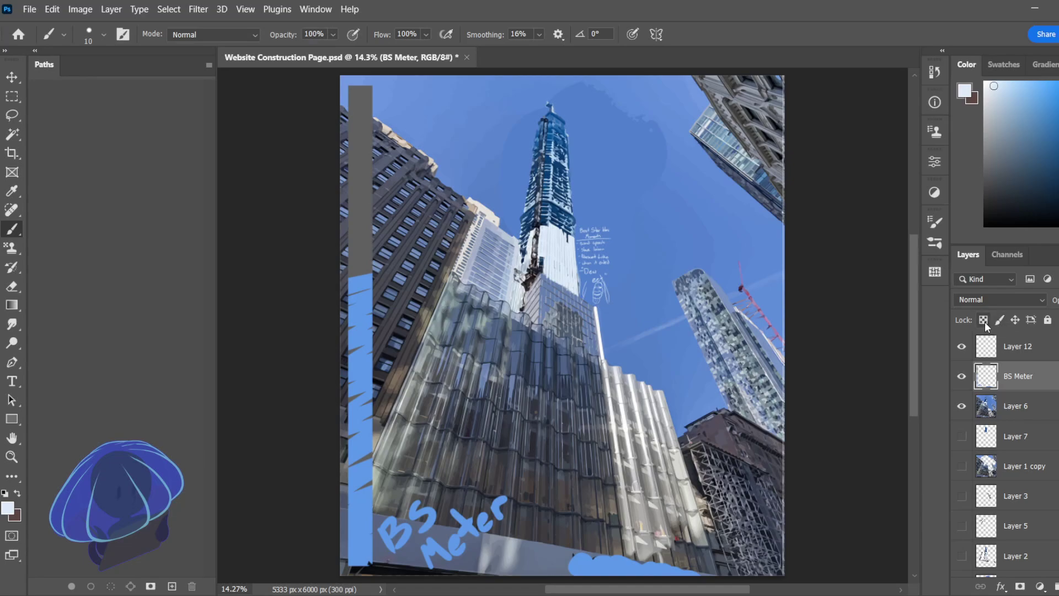
Lock the BS Meter layer's transparent pixels and extend the bar's fill slightly upward with blue sampled from it.
{"action": "left_click", "coordinate": [11, 191]}
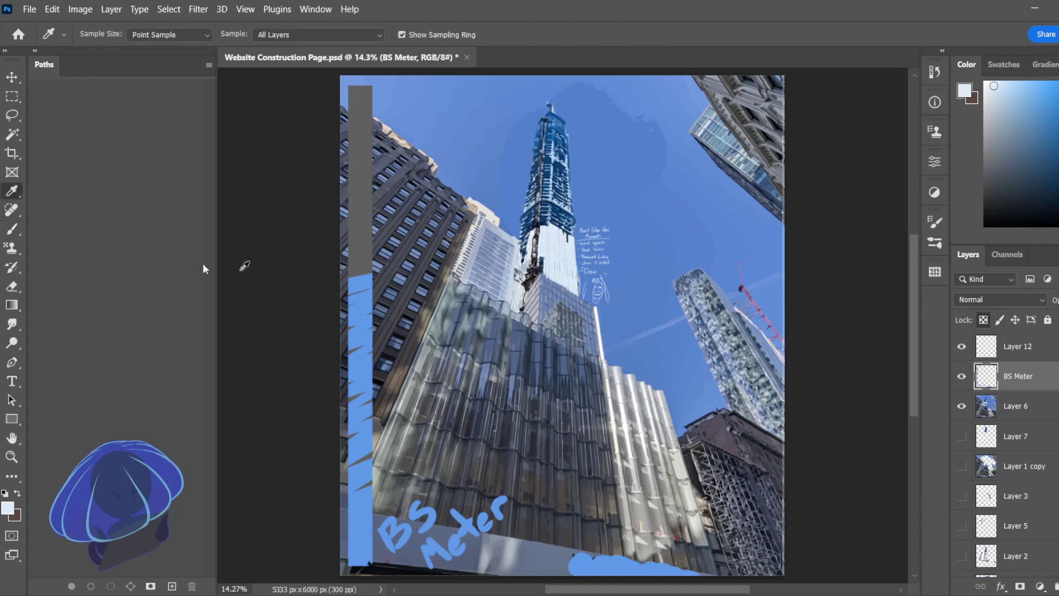
{"action": "left_click", "coordinate": [364, 313]}
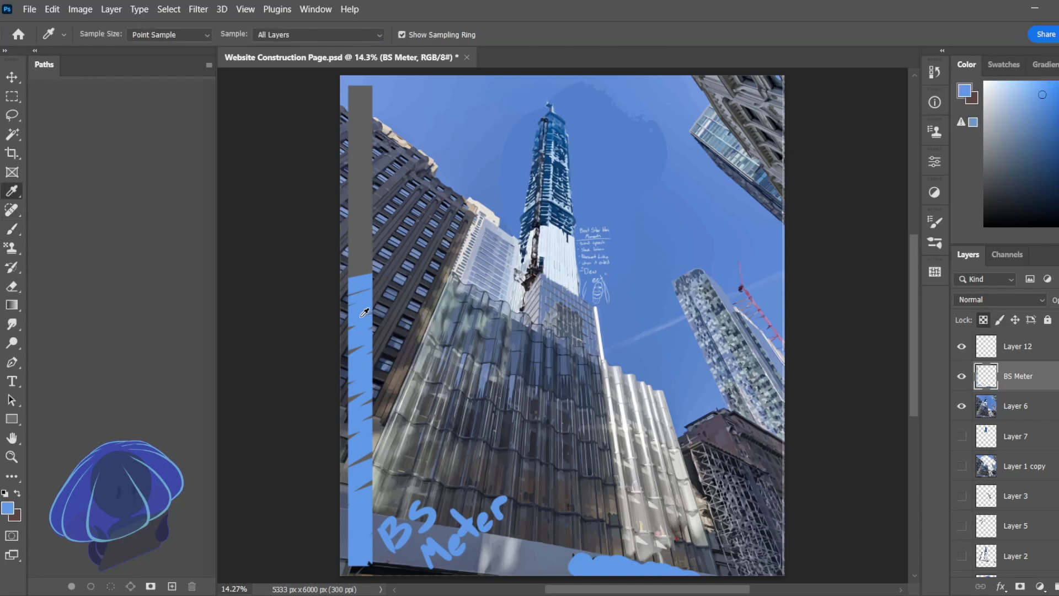
{"action": "key", "text": "b"}
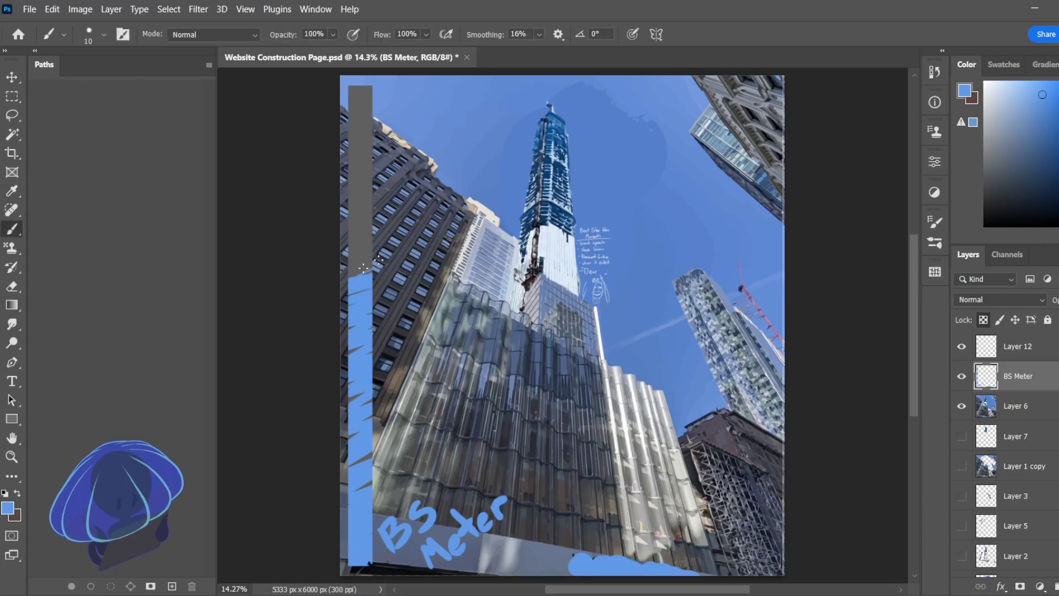
{"action": "left_click_drag", "start_coordinate": [368, 274], "coordinate": [352, 264]}
Set the brush size to 36 px and paint the lowest section of the meter bar light gray.
{"action": "left_click", "coordinate": [106, 35]}
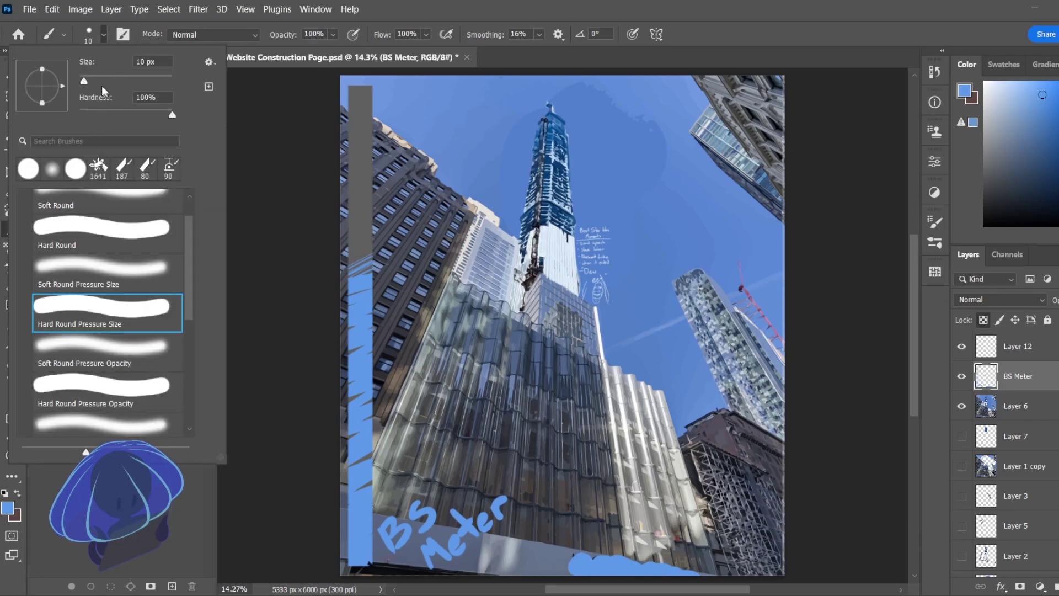
{"action": "left_click", "coordinate": [94, 81]}
{"action": "left_click", "coordinate": [103, 35]}
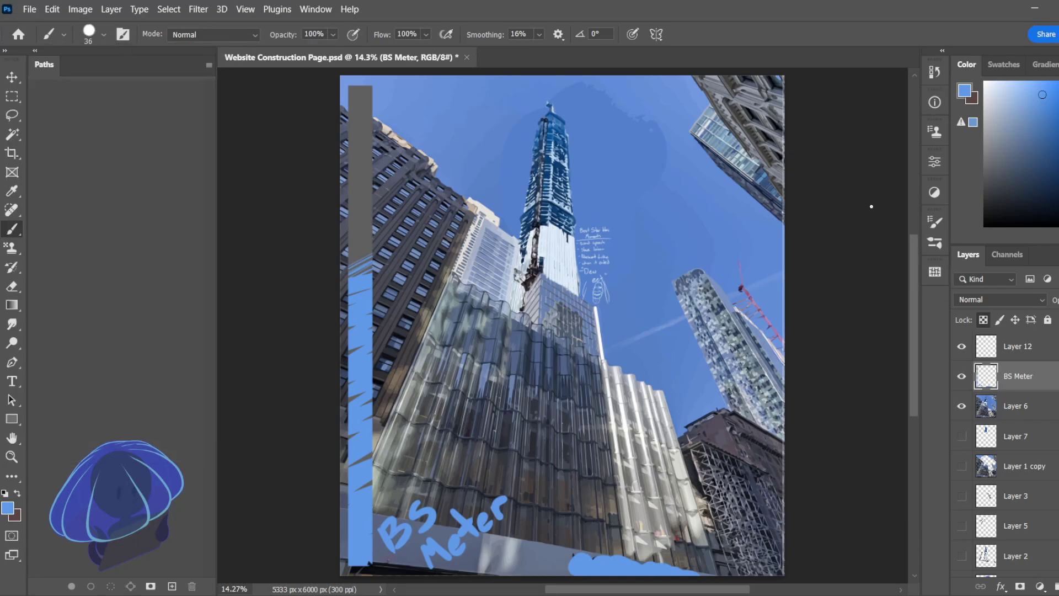
{"action": "left_click", "coordinate": [982, 134]}
{"action": "right_click", "coordinate": [353, 513]}
{"action": "key", "text": "Escape"}
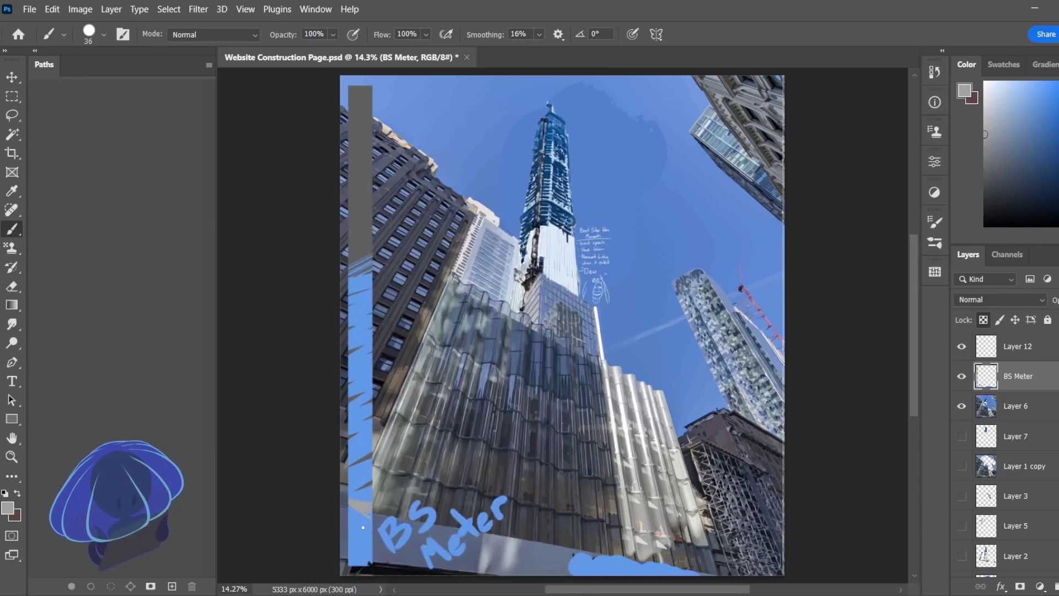
{"action": "mouse_move", "coordinate": [351, 563]}
{"action": "left_mouse_down"}
{"action": "mouse_move", "coordinate": [347, 536]}
{"action": "mouse_move", "coordinate": [370, 550]}
{"action": "left_mouse_up"}
{"action": "mouse_move", "coordinate": [339, 517]}
{"action": "left_mouse_down"}
{"action": "mouse_move", "coordinate": [378, 542]}
{"action": "mouse_move", "coordinate": [343, 497]}
{"action": "mouse_move", "coordinate": [364, 516]}
{"action": "left_mouse_up"}
{"action": "left_click_drag", "start_coordinate": [375, 500], "coordinate": [365, 497]}
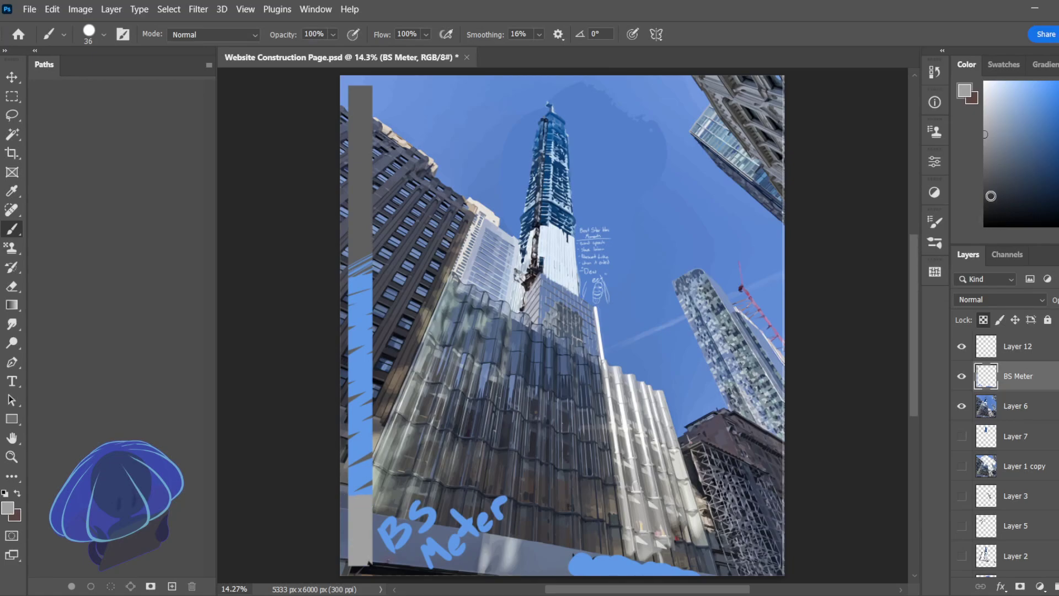
Unlock the BS Meter layer's transparent pixels and paint black lines across the top and bottom of the gray section.
{"action": "left_click", "coordinate": [993, 219]}
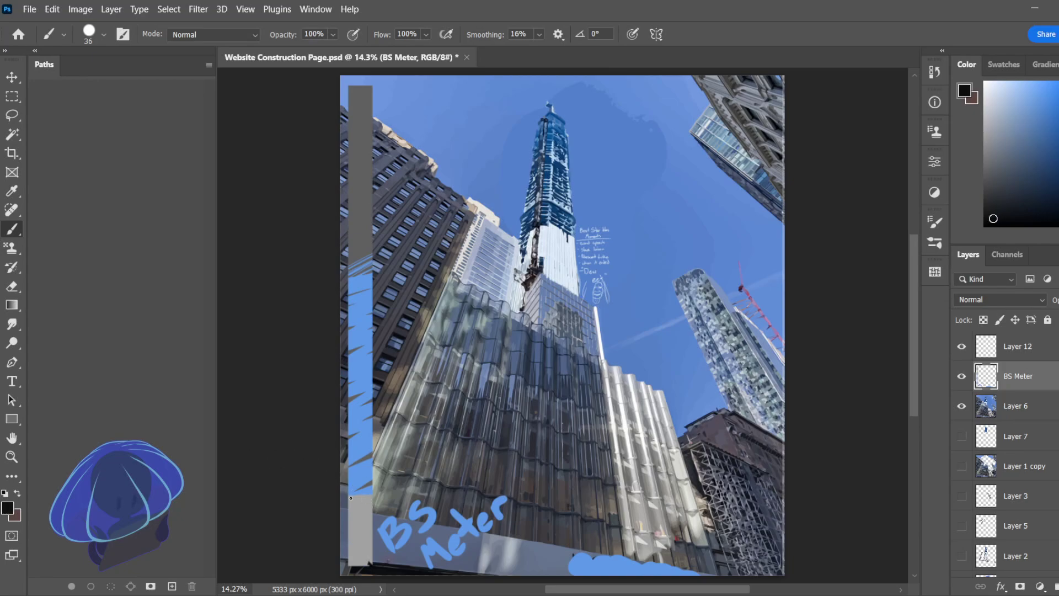
{"action": "mouse_move", "coordinate": [351, 498]}
{"action": "left_mouse_down"}
{"action": "mouse_move", "coordinate": [377, 496]}
{"action": "mouse_move", "coordinate": [343, 500]}
{"action": "mouse_move", "coordinate": [379, 499]}
{"action": "mouse_move", "coordinate": [343, 498]}
{"action": "left_mouse_up"}
{"action": "right_click", "coordinate": [368, 569]}
{"action": "key", "text": "Escape"}
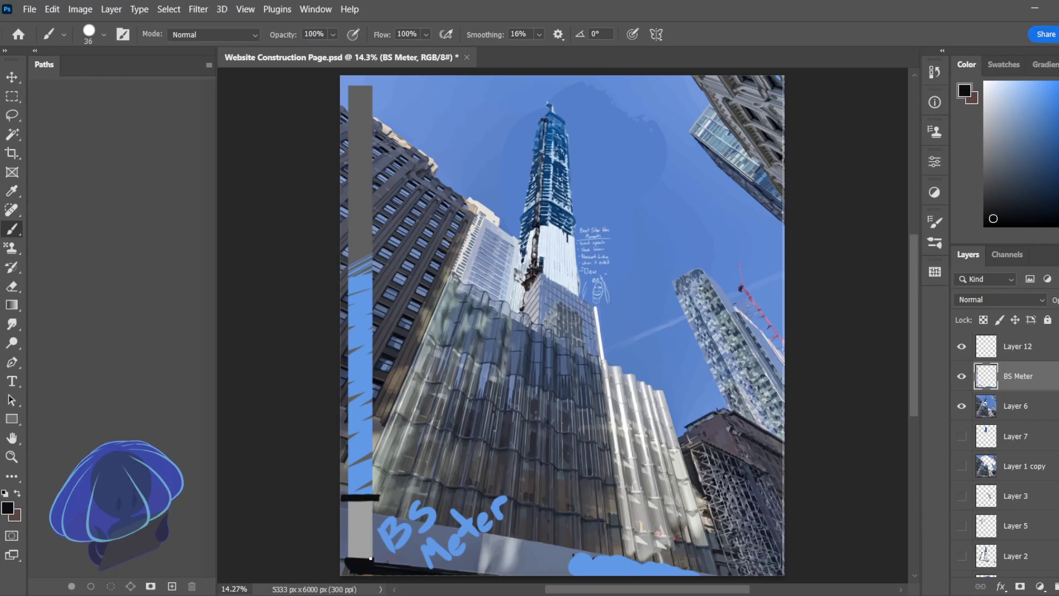
Paint black jagged teeth along the right side of the meter's gray section and lock the BS Meter layer's transparent pixels.
{"action": "mouse_move", "coordinate": [371, 558]}
{"action": "left_mouse_down"}
{"action": "mouse_move", "coordinate": [358, 547]}
{"action": "mouse_move", "coordinate": [369, 539]}
{"action": "mouse_move", "coordinate": [356, 527]}
{"action": "mouse_move", "coordinate": [364, 502]}
{"action": "left_mouse_up"}
{"action": "mouse_move", "coordinate": [360, 547]}
{"action": "left_mouse_down"}
{"action": "mouse_move", "coordinate": [371, 548]}
{"action": "mouse_move", "coordinate": [373, 506]}
{"action": "mouse_move", "coordinate": [361, 514]}
{"action": "mouse_move", "coordinate": [370, 503]}
{"action": "mouse_move", "coordinate": [368, 536]}
{"action": "mouse_move", "coordinate": [359, 528]}
{"action": "mouse_move", "coordinate": [366, 548]}
{"action": "left_mouse_up"}
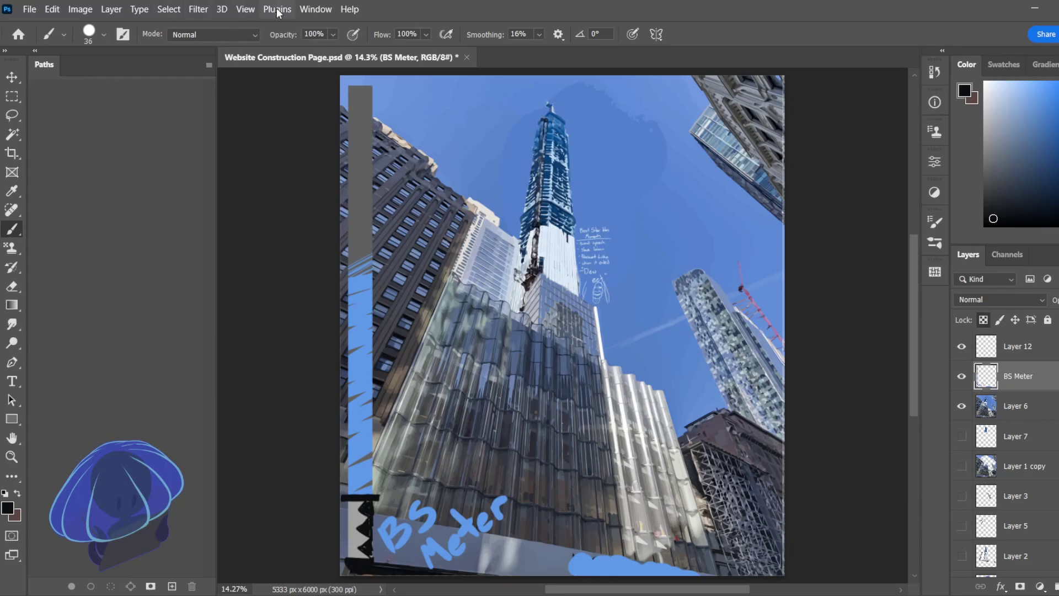
{"action": "left_click", "coordinate": [222, 10]}
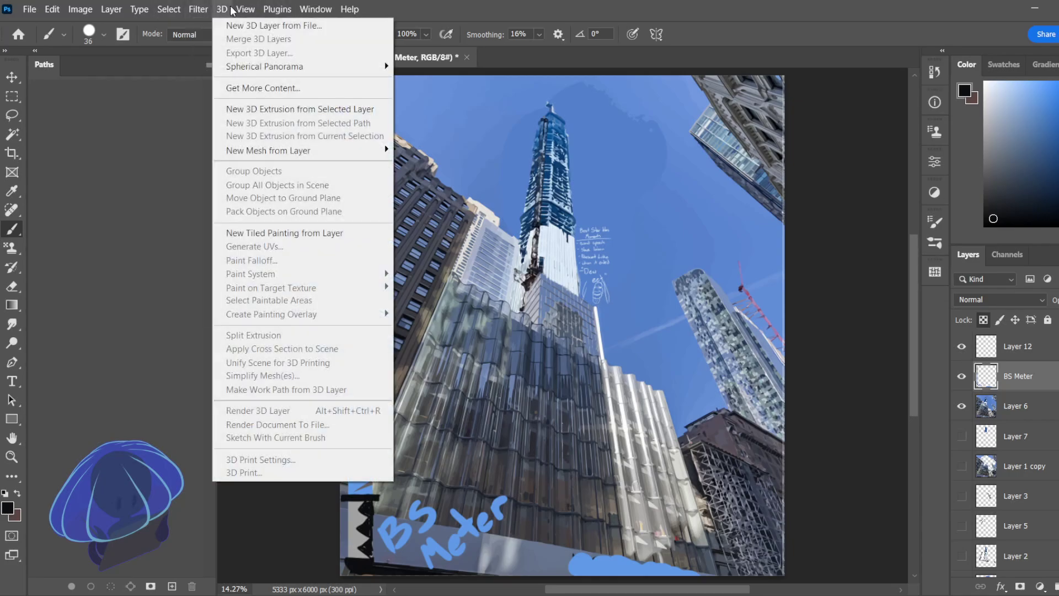
{"action": "mouse_move", "coordinate": [180, 11]}
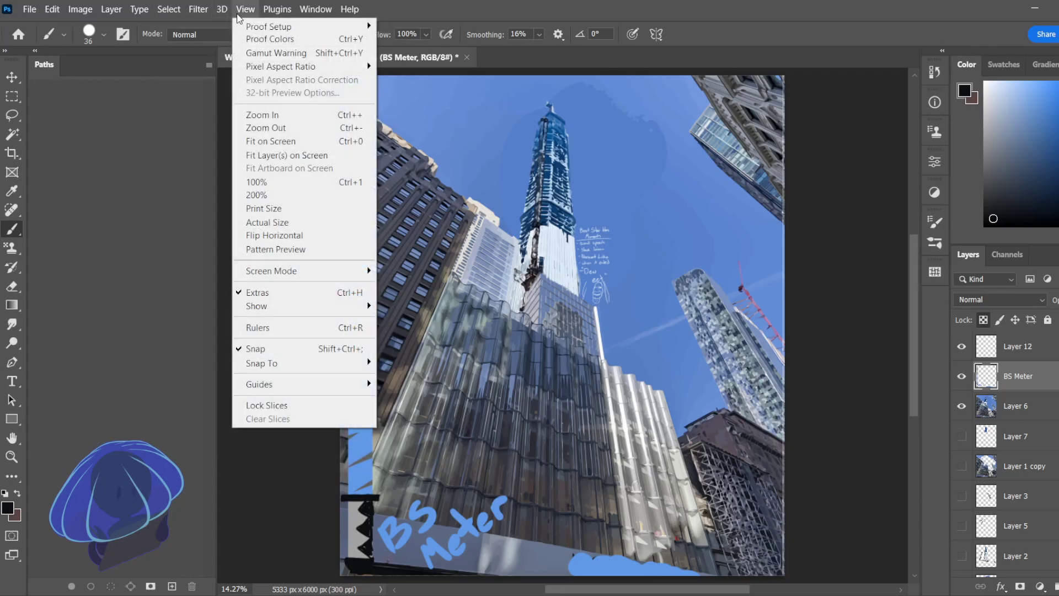
{"action": "left_click", "coordinate": [231, 15]}
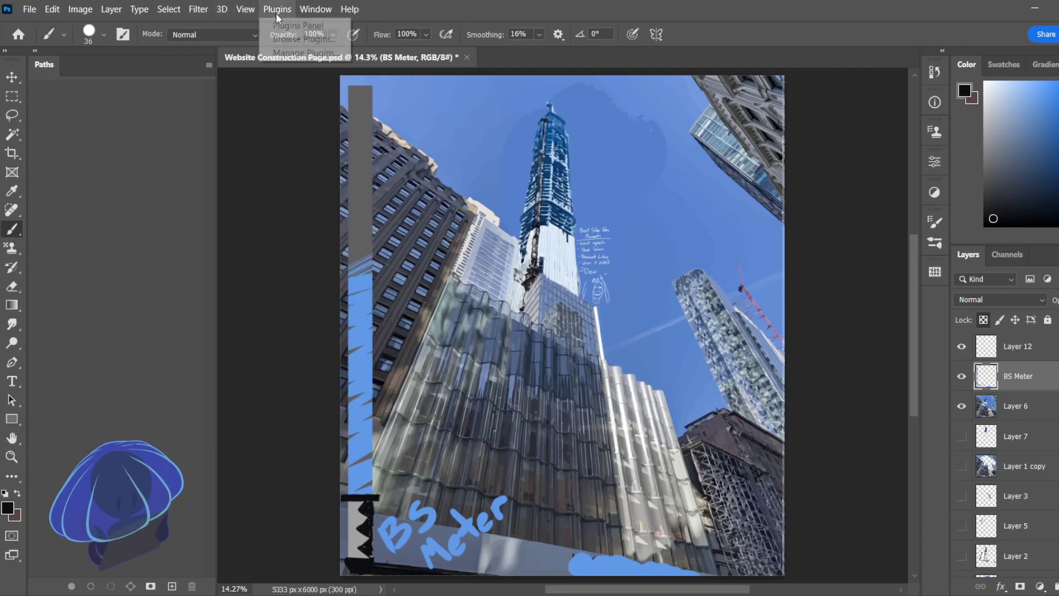
{"action": "left_click", "coordinate": [307, 9]}
{"action": "mouse_move", "coordinate": [256, 15]}
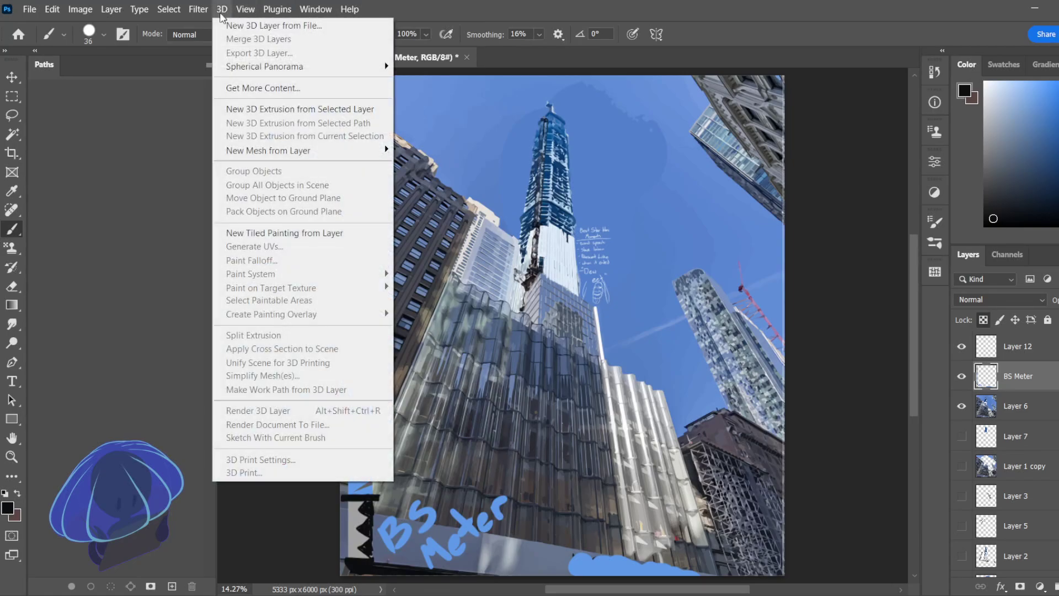
{"action": "mouse_move", "coordinate": [197, 14]}
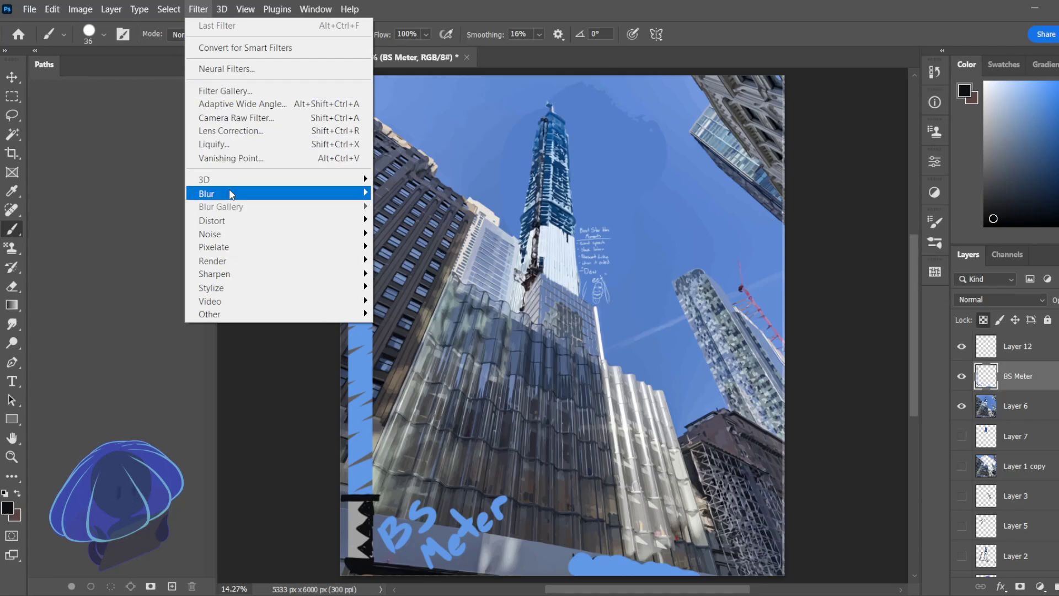
{"action": "mouse_move", "coordinate": [230, 194]}
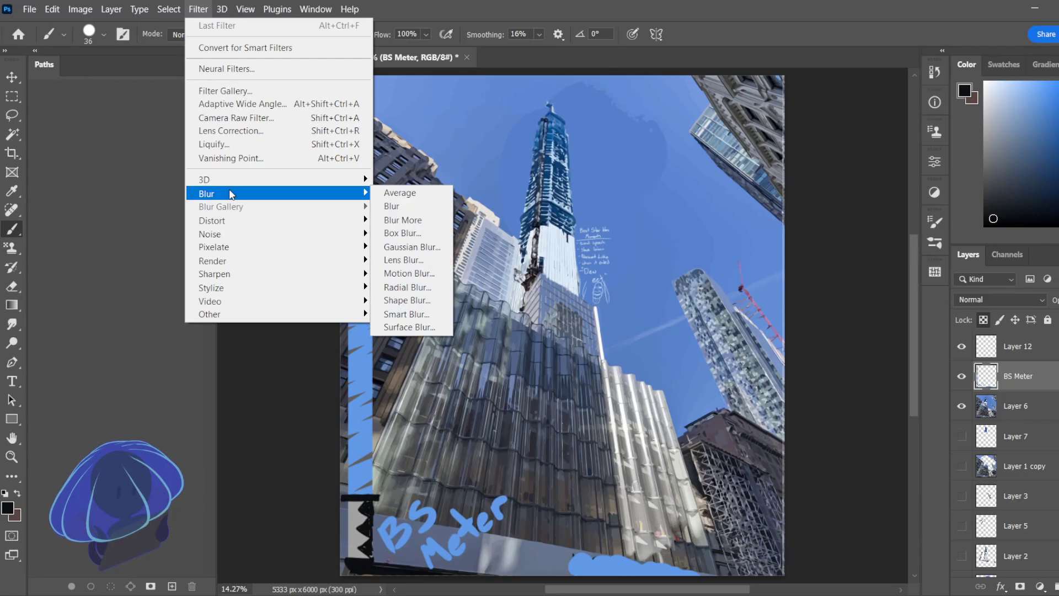
{"action": "mouse_move", "coordinate": [239, 295]}
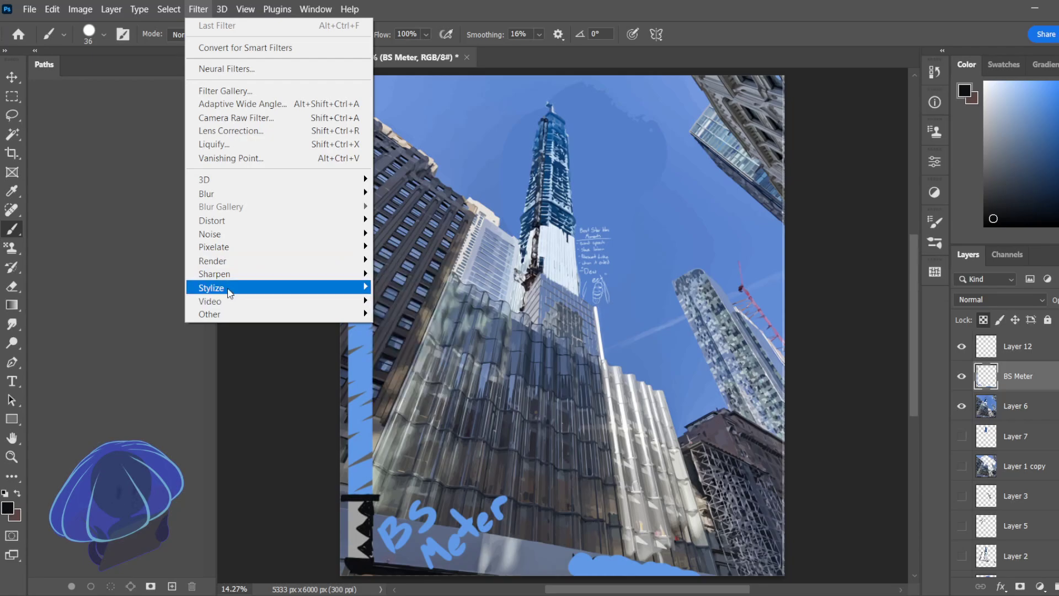
{"action": "mouse_move", "coordinate": [236, 265]}
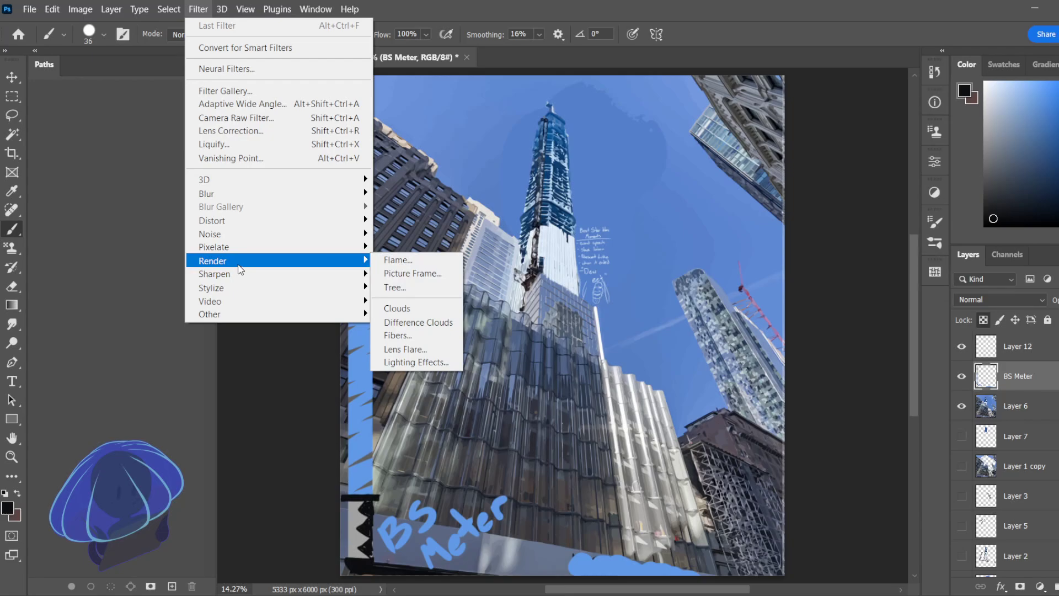
{"action": "left_click", "coordinate": [700, 144]}
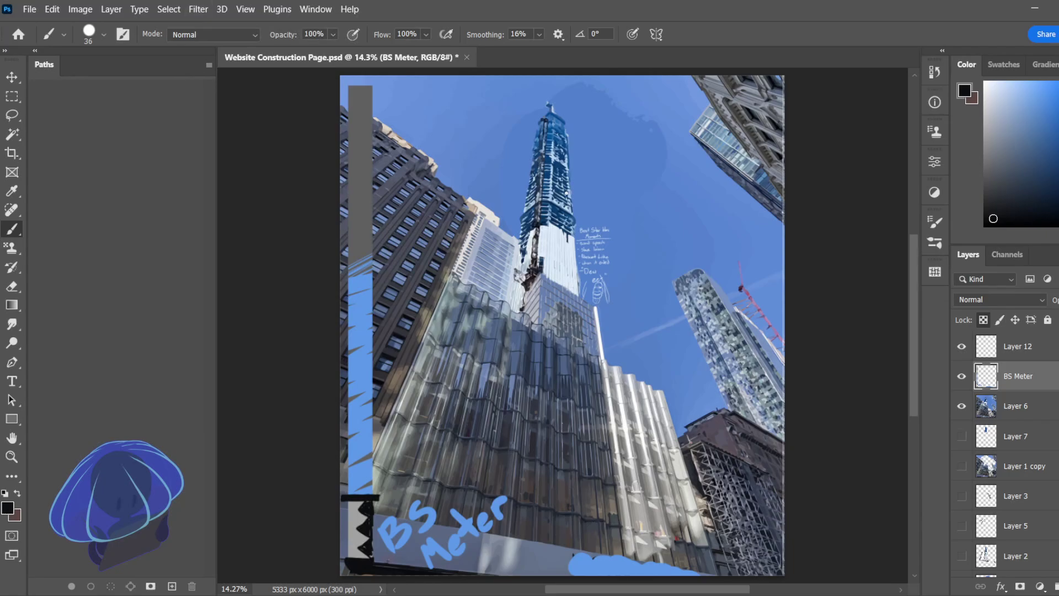
Set the brush size to 9 px and make Layer 12 active for painting at the tower's peak.
{"action": "left_click_drag", "start_coordinate": [568, 134], "coordinate": [631, 234]}
{"action": "scroll", "coordinate": [583, 173], "scroll_direction": "up", "scroll_amount": 2}
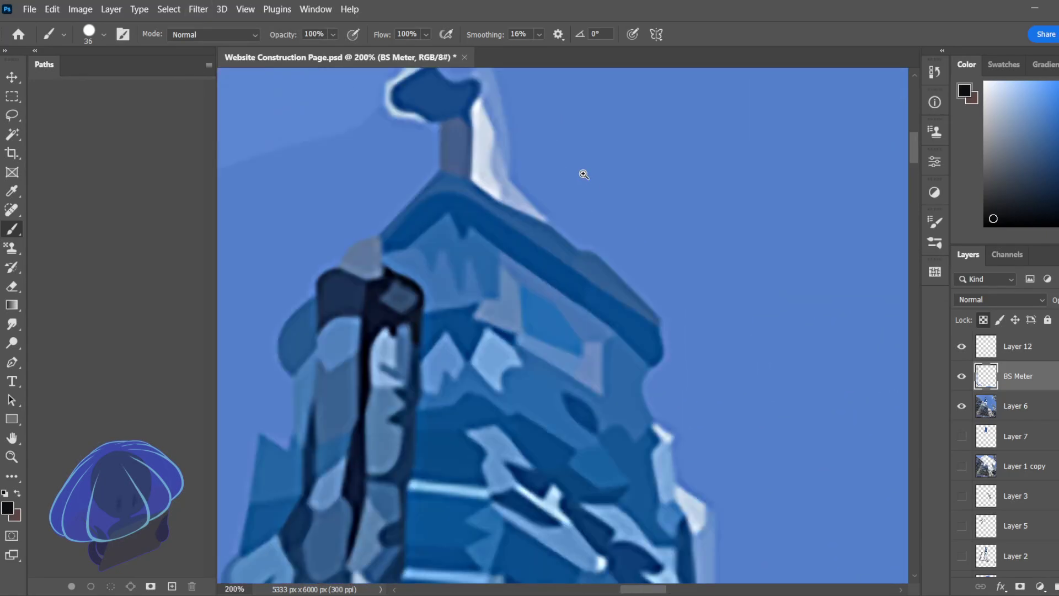
{"action": "left_click_drag", "start_coordinate": [584, 178], "coordinate": [692, 243]}
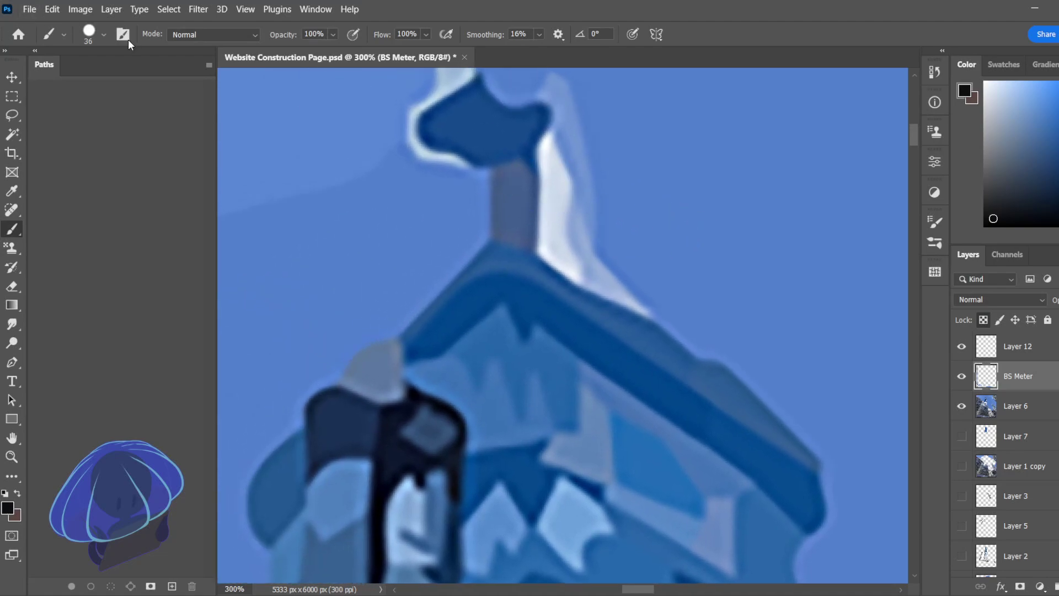
{"action": "left_click", "coordinate": [105, 36]}
{"action": "left_click_drag", "start_coordinate": [84, 77], "coordinate": [76, 76]}
{"action": "left_click", "coordinate": [105, 36]}
{"action": "left_click", "coordinate": [1036, 359]}
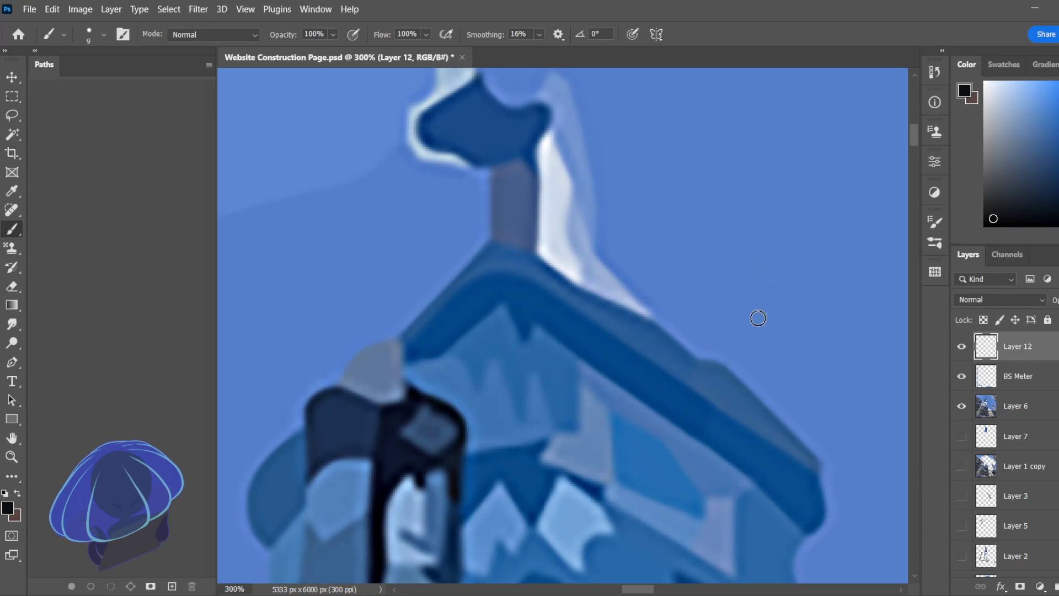
{"action": "left_click_drag", "start_coordinate": [745, 386], "coordinate": [748, 368]}
{"action": "key", "text": "ctrl+z"}
Draw a tiny stick figure on the tower roof's sloping edge in the pale color sampled from the highlight beside the spire.
{"action": "left_click", "coordinate": [12, 191]}
{"action": "left_click", "coordinate": [556, 240]}
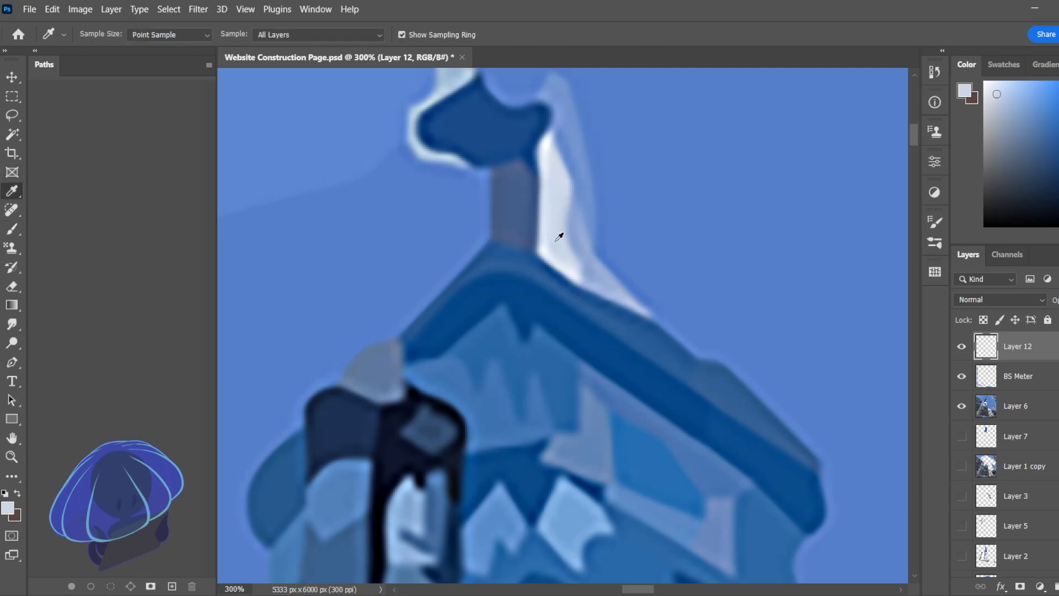
{"action": "key", "text": "b"}
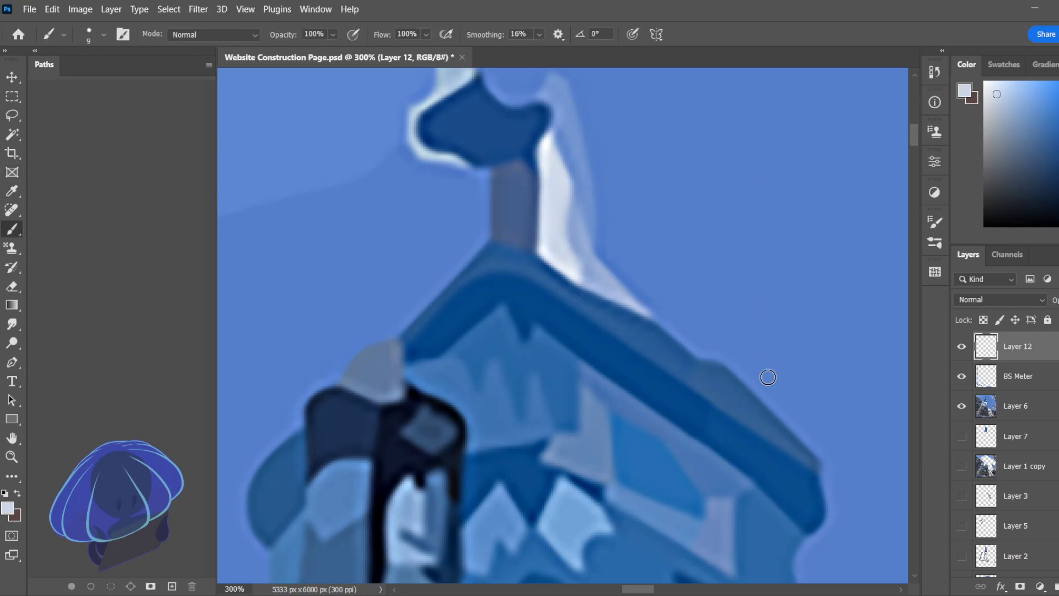
{"action": "left_click_drag", "start_coordinate": [772, 414], "coordinate": [773, 385]}
{"action": "key", "text": "ctrl+z"}
{"action": "left_click_drag", "start_coordinate": [777, 393], "coordinate": [770, 408]}
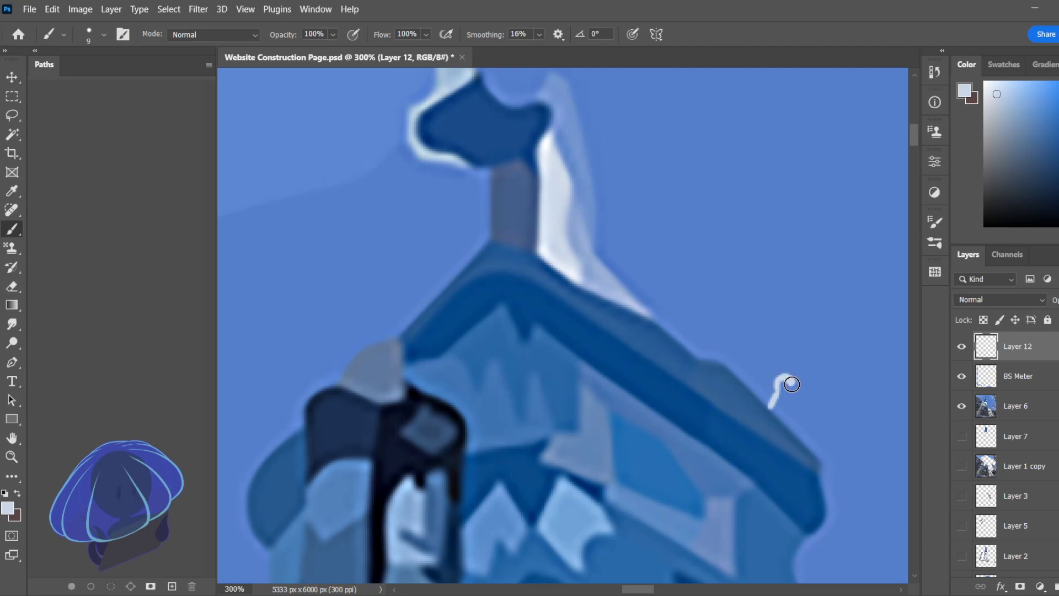
{"action": "mouse_move", "coordinate": [792, 384]}
{"action": "left_mouse_down"}
{"action": "mouse_move", "coordinate": [778, 416]}
{"action": "mouse_move", "coordinate": [776, 401]}
{"action": "mouse_move", "coordinate": [787, 432]}
{"action": "mouse_move", "coordinate": [759, 400]}
{"action": "left_mouse_up"}
{"action": "key", "text": "ctrl+z"}
{"action": "key", "text": "ctrl+z"}
{"action": "key", "text": "ctrl+z"}
{"action": "key", "text": "ctrl+z"}
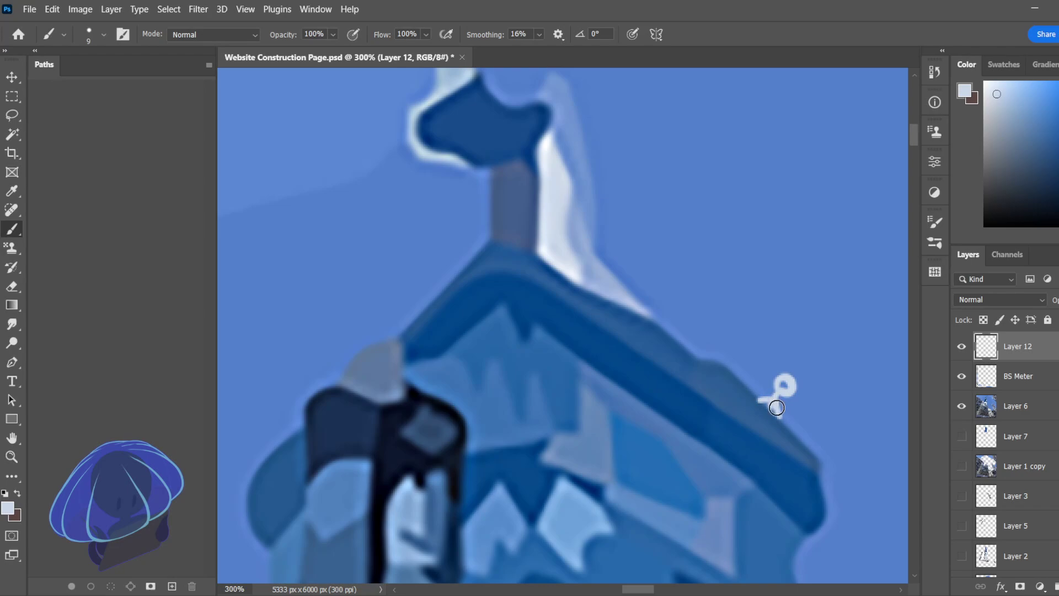
{"action": "mouse_move", "coordinate": [778, 394]}
{"action": "left_mouse_down"}
{"action": "mouse_move", "coordinate": [761, 401]}
{"action": "mouse_move", "coordinate": [803, 396]}
{"action": "left_mouse_up"}
Draw angry eyes and a mouth on the stick figure's head in near-black with a 1 px brush.
{"action": "left_click", "coordinate": [997, 209]}
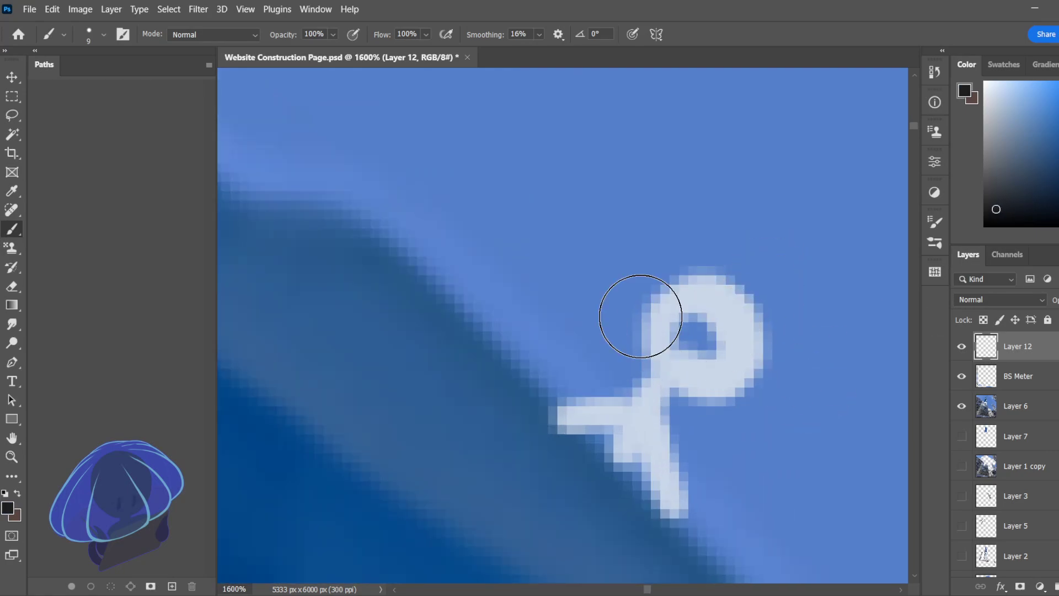
{"action": "left_click", "coordinate": [103, 34]}
{"action": "left_click_drag", "start_coordinate": [81, 76], "coordinate": [79, 76]}
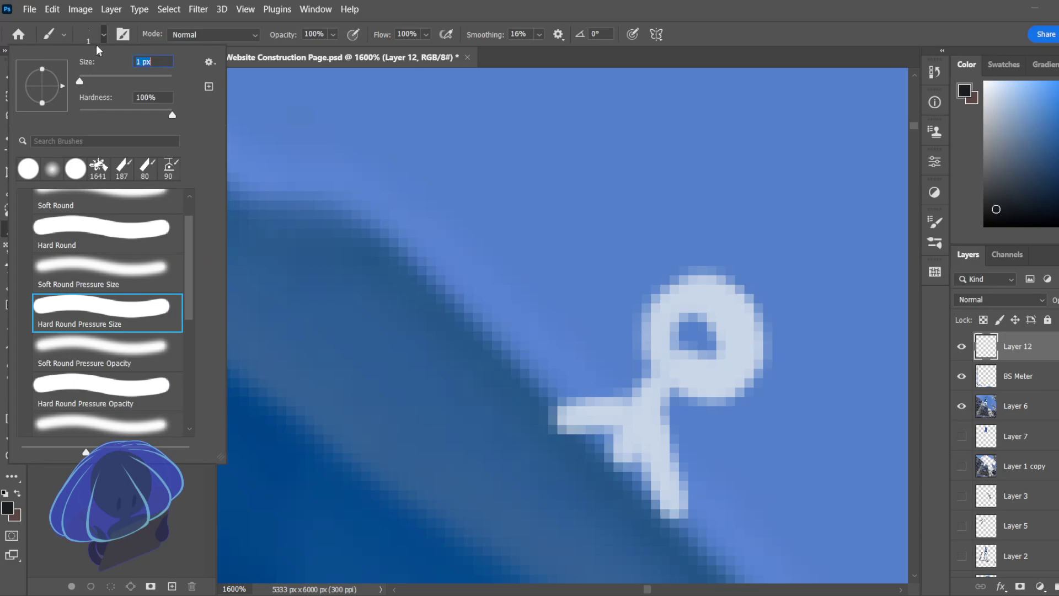
{"action": "left_click", "coordinate": [103, 32]}
{"action": "mouse_move", "coordinate": [701, 307]}
{"action": "left_mouse_down"}
{"action": "mouse_move", "coordinate": [706, 332]}
{"action": "mouse_move", "coordinate": [698, 301]}
{"action": "mouse_move", "coordinate": [711, 335]}
{"action": "mouse_move", "coordinate": [723, 344]}
{"action": "mouse_move", "coordinate": [731, 333]}
{"action": "mouse_move", "coordinate": [717, 345]}
{"action": "mouse_move", "coordinate": [752, 323]}
{"action": "mouse_move", "coordinate": [728, 330]}
{"action": "left_mouse_up"}
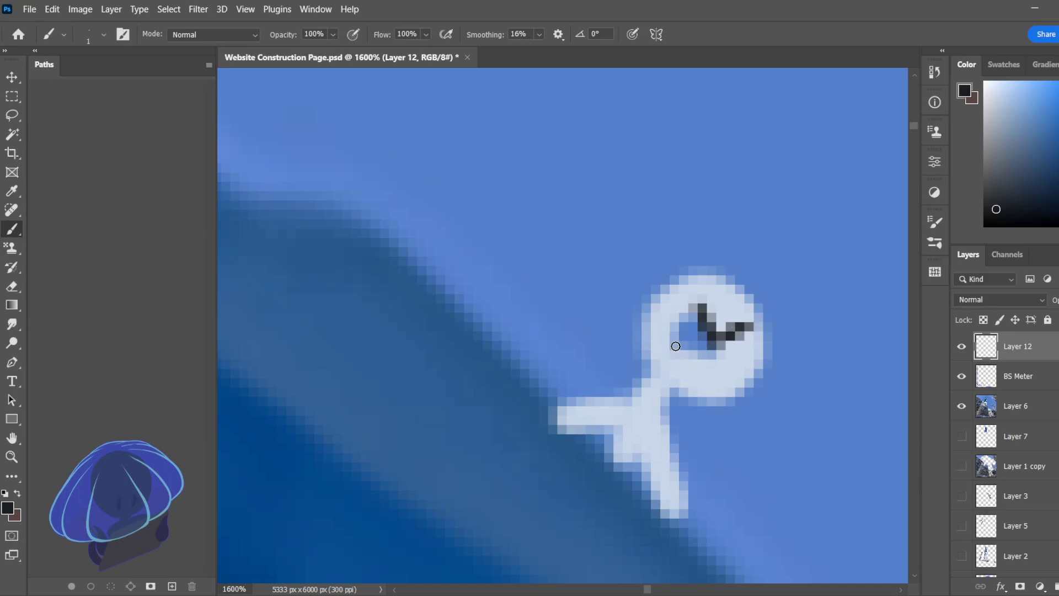
{"action": "mouse_move", "coordinate": [674, 351]}
{"action": "left_mouse_down"}
{"action": "mouse_move", "coordinate": [709, 369]}
{"action": "mouse_move", "coordinate": [690, 361]}
{"action": "mouse_move", "coordinate": [694, 373]}
{"action": "mouse_move", "coordinate": [714, 368]}
{"action": "mouse_move", "coordinate": [672, 354]}
{"action": "mouse_move", "coordinate": [709, 375]}
{"action": "left_mouse_up"}
{"action": "mouse_move", "coordinate": [698, 335]}
{"action": "left_mouse_down"}
{"action": "mouse_move", "coordinate": [706, 323]}
{"action": "mouse_move", "coordinate": [738, 342]}
{"action": "left_mouse_up"}
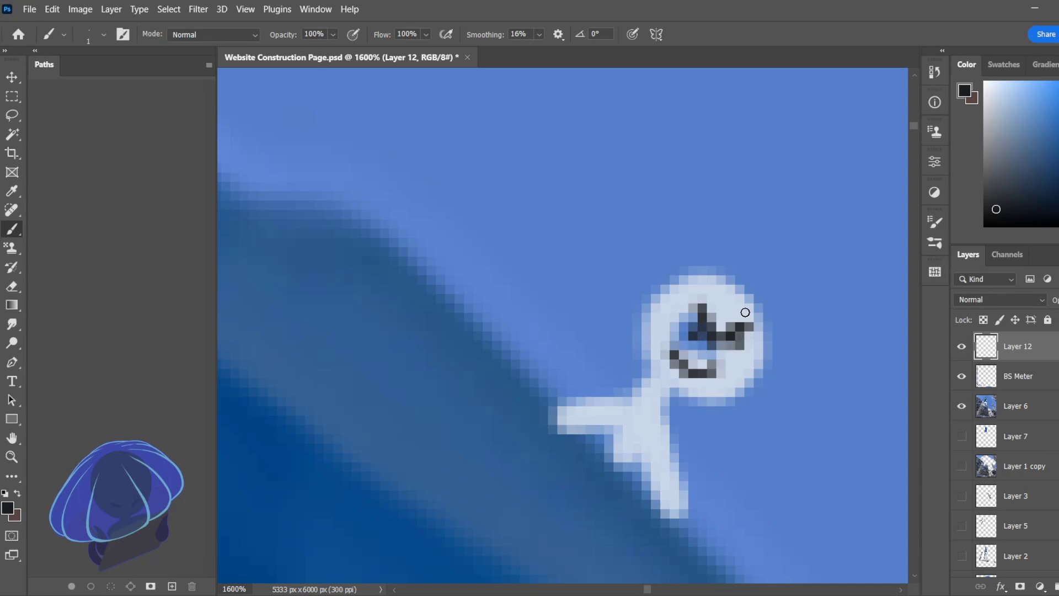
{"action": "key", "text": "ctrl+0"}
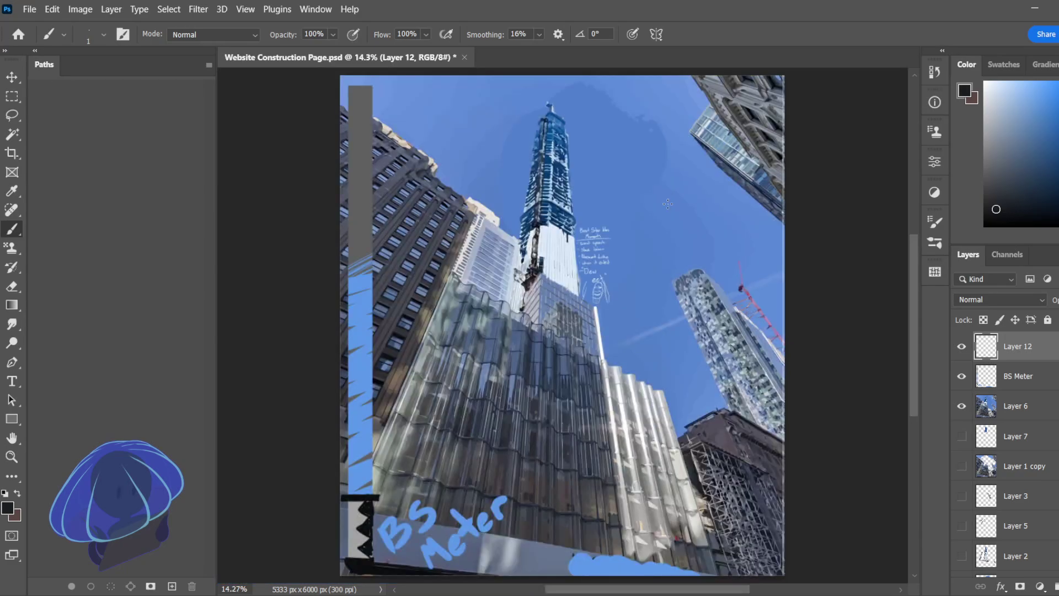
Switch the brush to Soft Round Pressure Size at 1 px for painting beside the stick figure's hand.
{"action": "scroll", "coordinate": [566, 119], "scroll_direction": "up", "scroll_amount": 5}
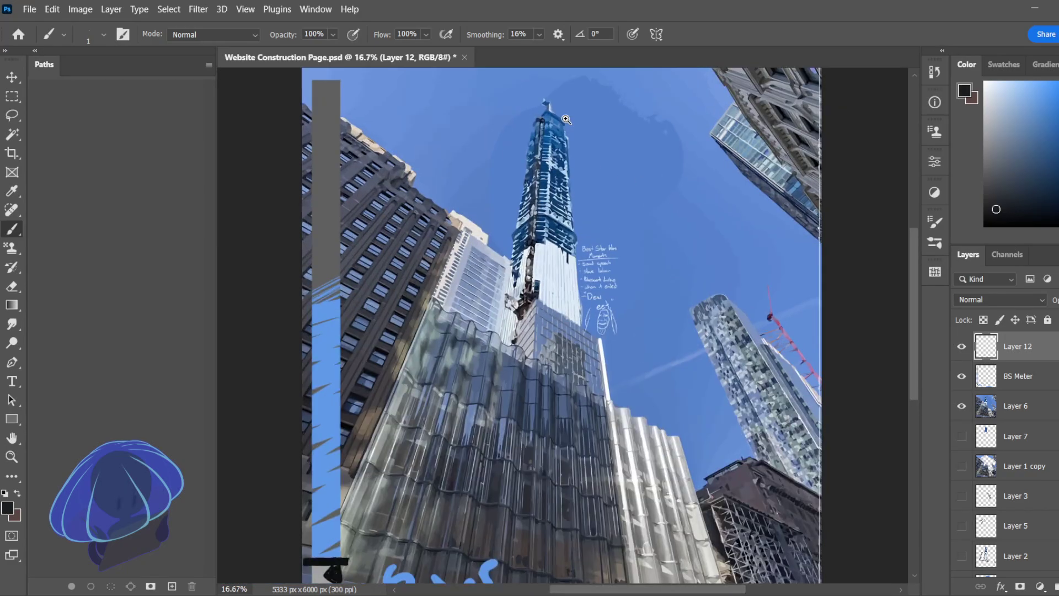
{"action": "mouse_move", "coordinate": [595, 150]}
{"action": "left_mouse_down"}
{"action": "mouse_move", "coordinate": [634, 206]}
{"action": "mouse_move", "coordinate": [753, 215]}
{"action": "left_mouse_up"}
{"action": "scroll", "coordinate": [608, 178], "scroll_direction": "up", "scroll_amount": 4}
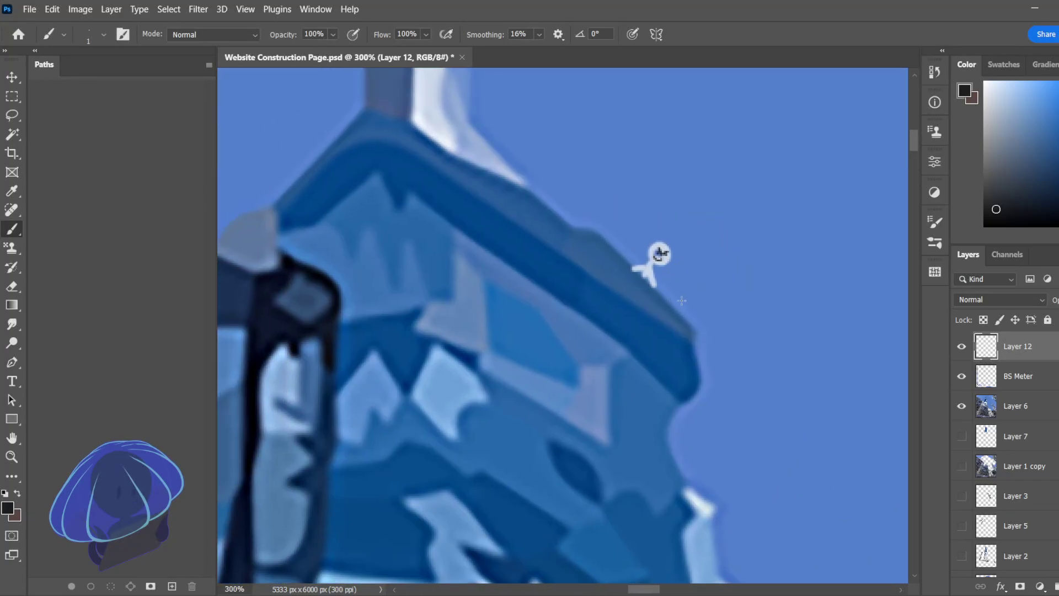
{"action": "scroll", "coordinate": [660, 254], "scroll_direction": "up", "scroll_amount": 3}
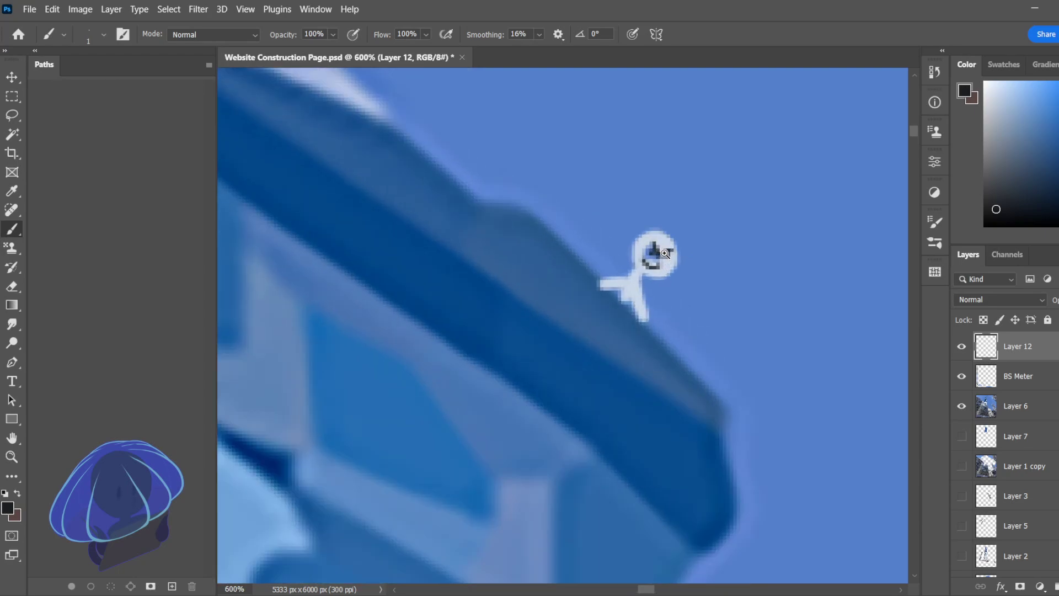
{"action": "left_click", "coordinate": [1010, 116]}
{"action": "left_click", "coordinate": [100, 37]}
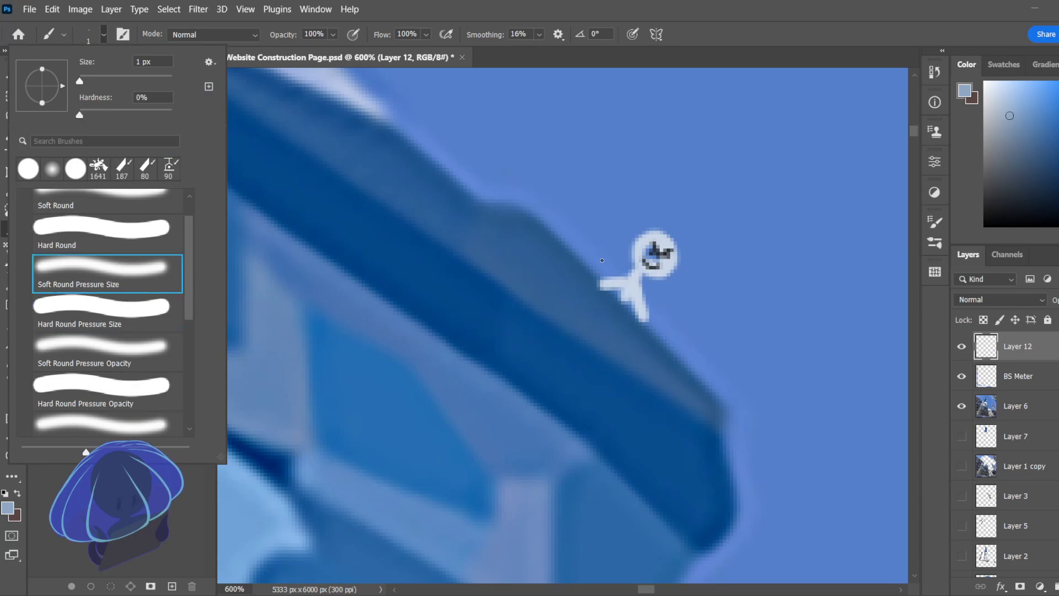
{"action": "left_click", "coordinate": [598, 281]}
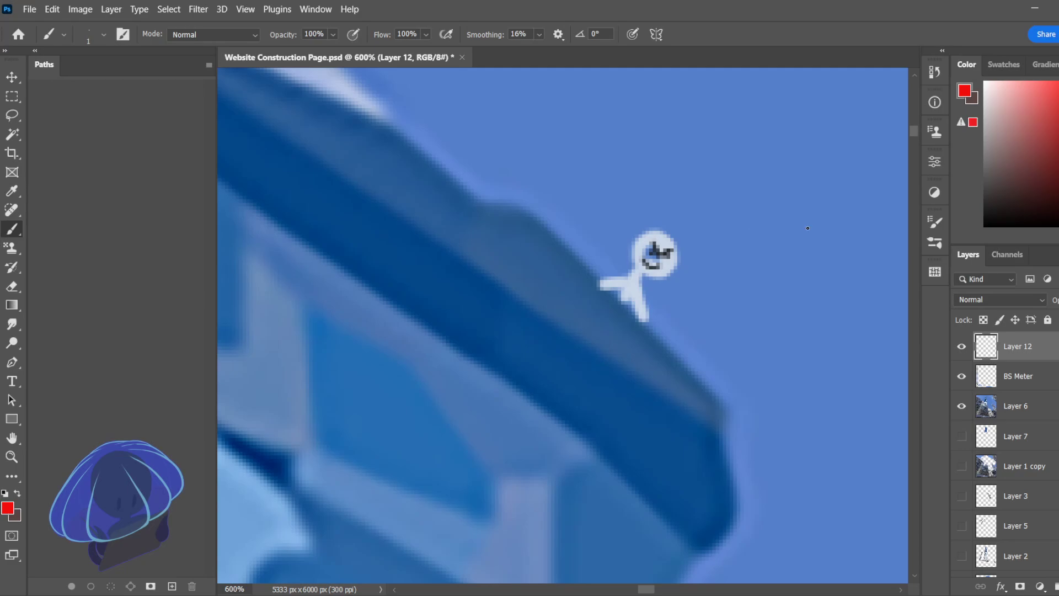
Draw a thin red lightsaber blade rising from the stick figure's outstretched hand.
{"action": "left_click_drag", "start_coordinate": [597, 280], "coordinate": [594, 243]}
{"action": "left_click_drag", "start_coordinate": [596, 268], "coordinate": [588, 192]}
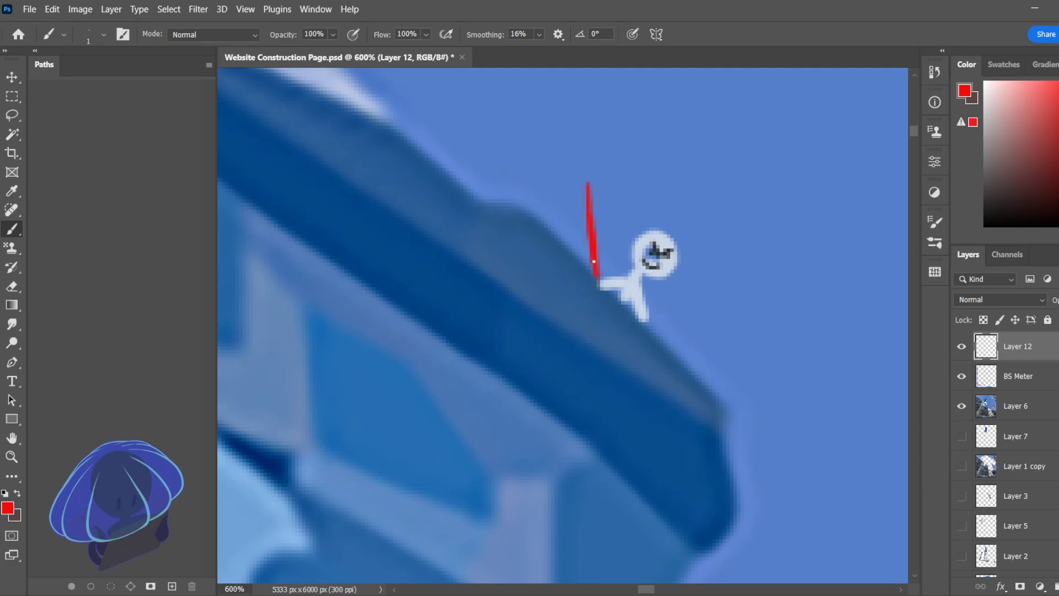
{"action": "left_click_drag", "start_coordinate": [593, 261], "coordinate": [588, 193]}
{"action": "key", "text": "ctrl+z"}
{"action": "key", "text": "ctrl+z"}
Paint a white core down the middle of the red lightsaber blade.
{"action": "left_click_drag", "start_coordinate": [995, 141], "coordinate": [955, 64]}
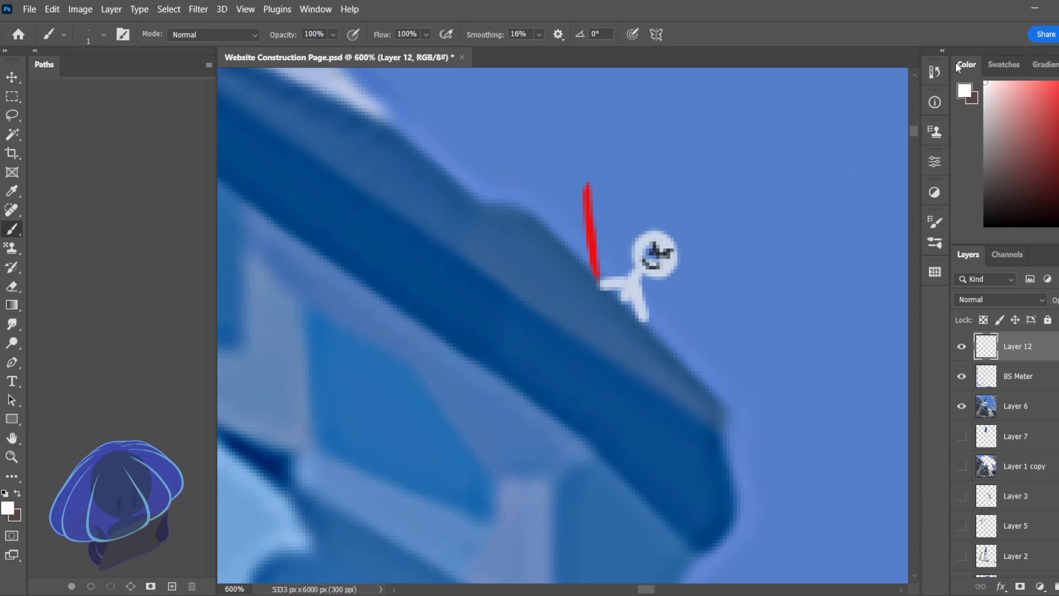
{"action": "mouse_move", "coordinate": [587, 198]}
{"action": "left_mouse_down"}
{"action": "mouse_move", "coordinate": [595, 272]}
{"action": "mouse_move", "coordinate": [587, 192]}
{"action": "mouse_move", "coordinate": [595, 271]}
{"action": "left_mouse_up"}
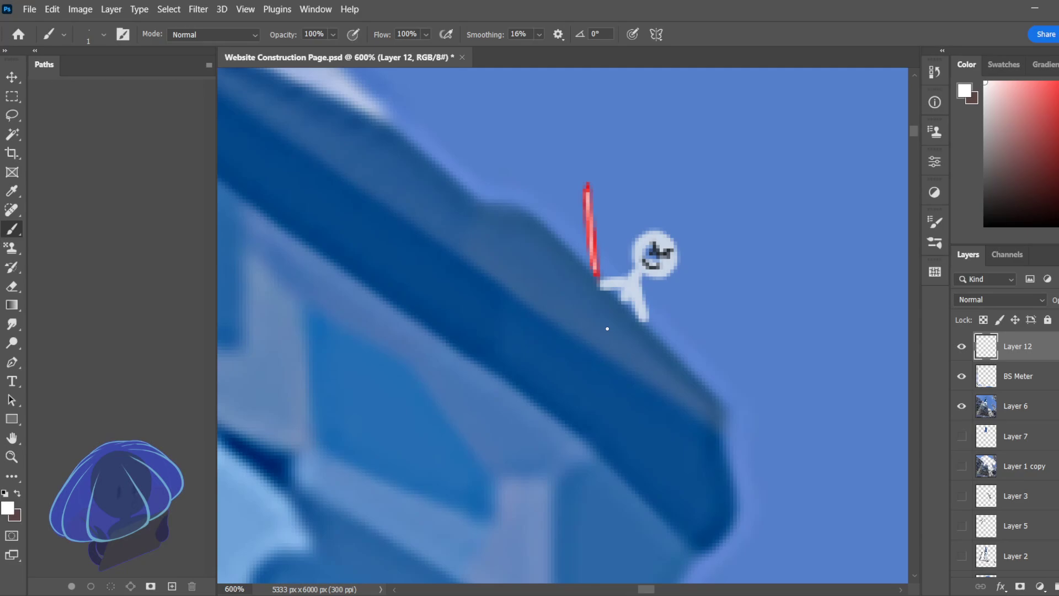
{"action": "key", "text": "ctrl+0"}
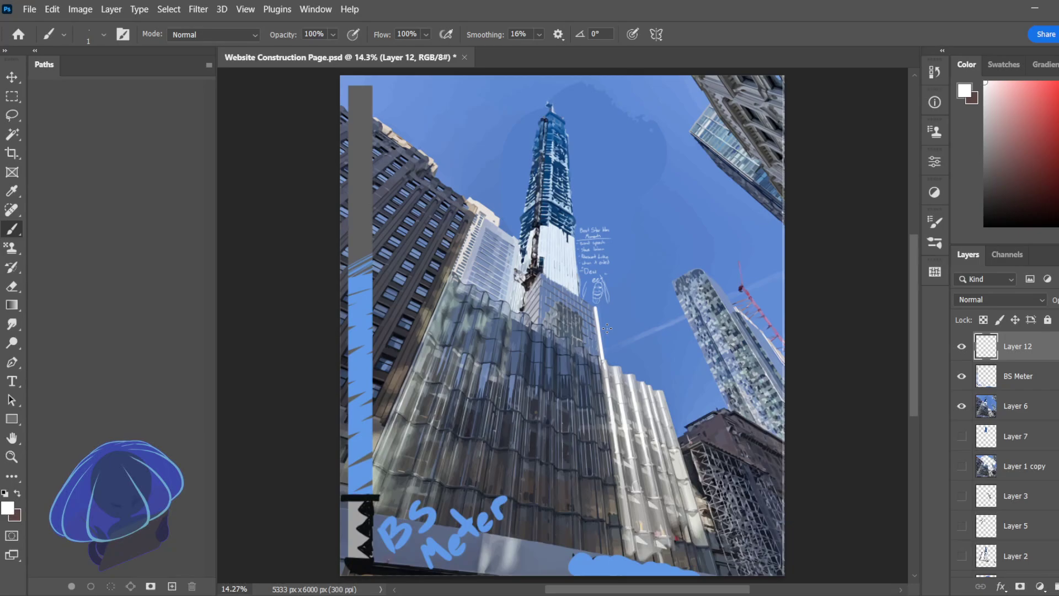
Examine the stick figure on the tower roof and the doodled face below the handwritten Star Wars list.
{"action": "mouse_move", "coordinate": [593, 112]}
{"action": "left_mouse_down"}
{"action": "mouse_move", "coordinate": [506, 131]}
{"action": "mouse_move", "coordinate": [572, 106]}
{"action": "mouse_move", "coordinate": [640, 293]}
{"action": "mouse_move", "coordinate": [753, 276]}
{"action": "left_mouse_up"}
{"action": "left_click", "coordinate": [638, 289]}
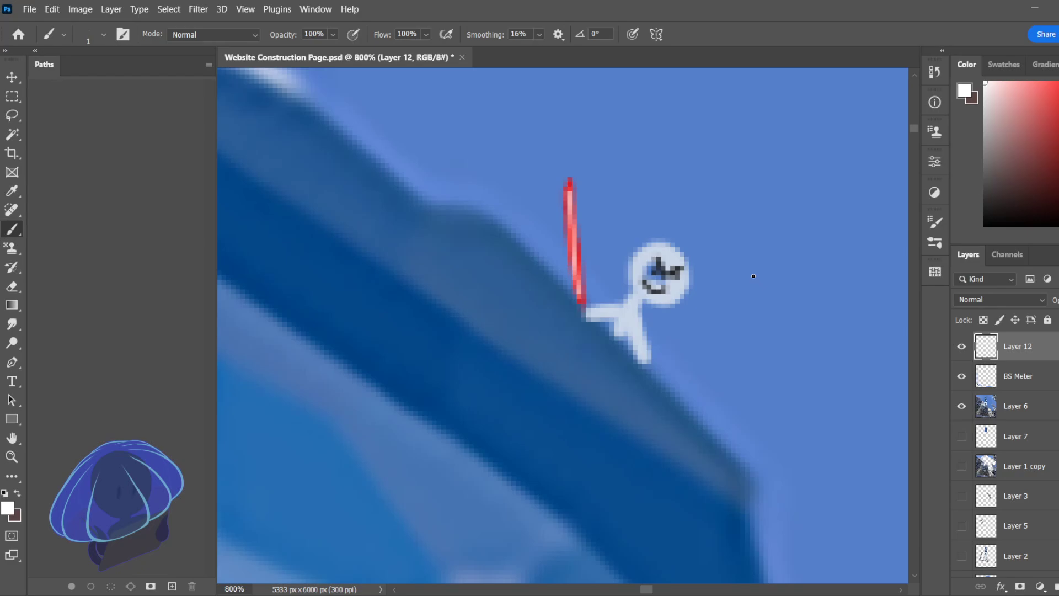
{"action": "key", "text": "ctrl+0"}
{"action": "left_click", "coordinate": [609, 271]}
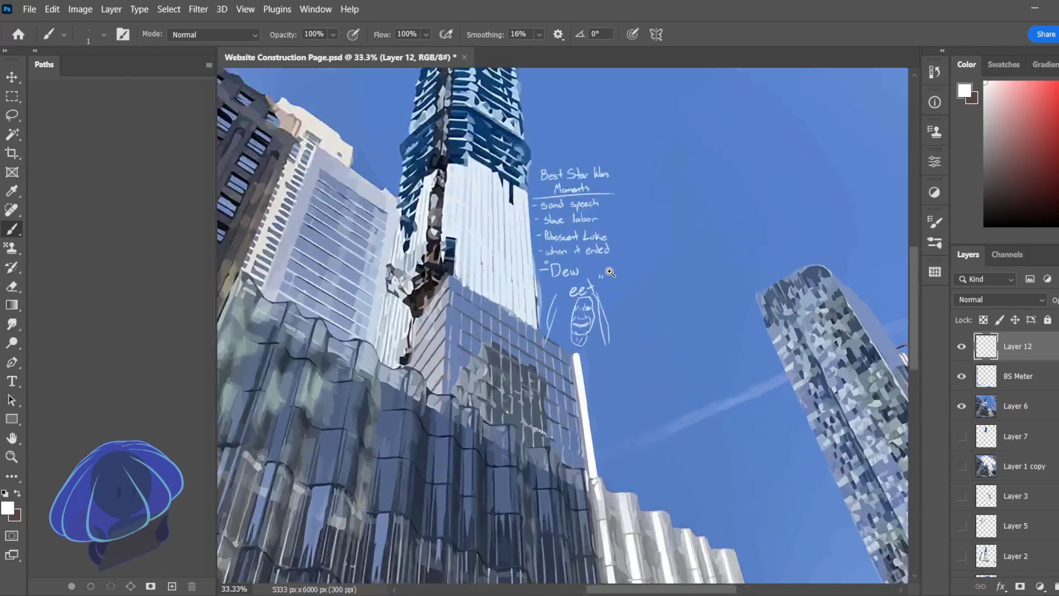
{"action": "left_click", "coordinate": [612, 306]}
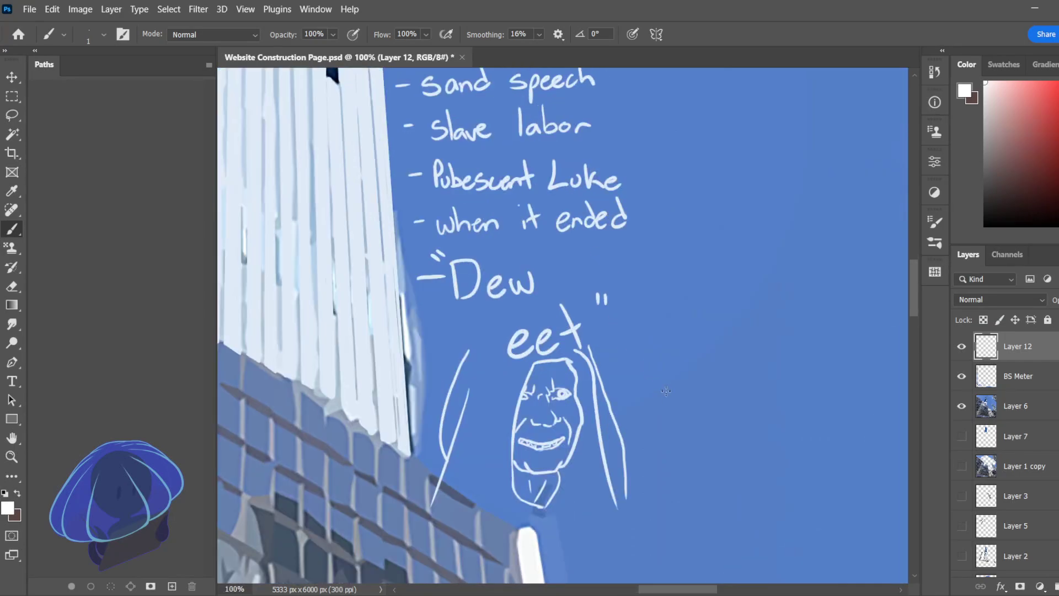
{"action": "left_click", "coordinate": [601, 359]}
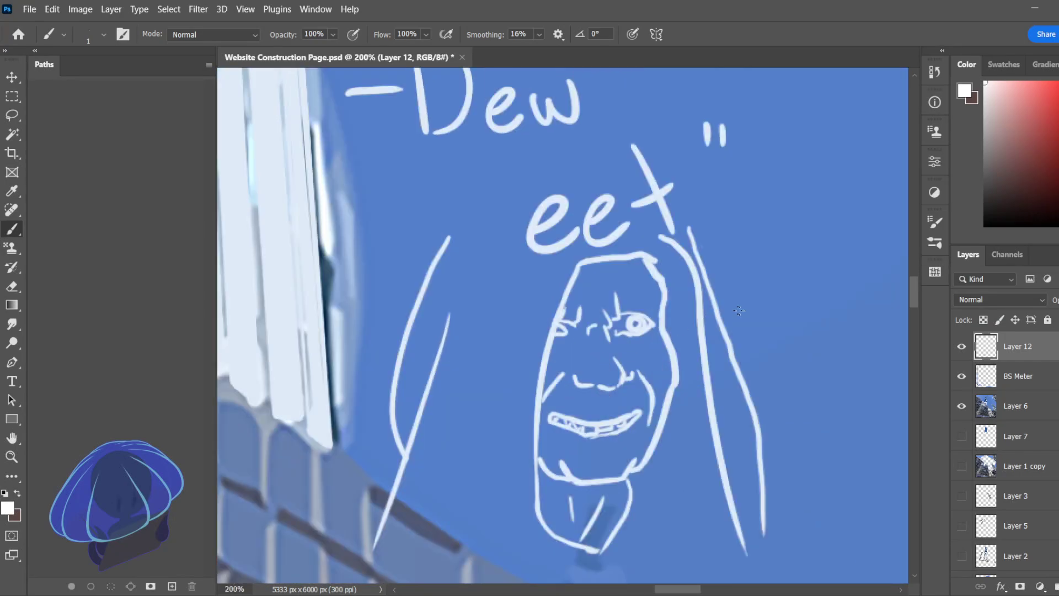
Sample the doodled face's pale line colour and set the brush to Hard Round Pressure Size at 9 px.
{"action": "left_click_drag", "start_coordinate": [763, 328], "coordinate": [752, 300]}
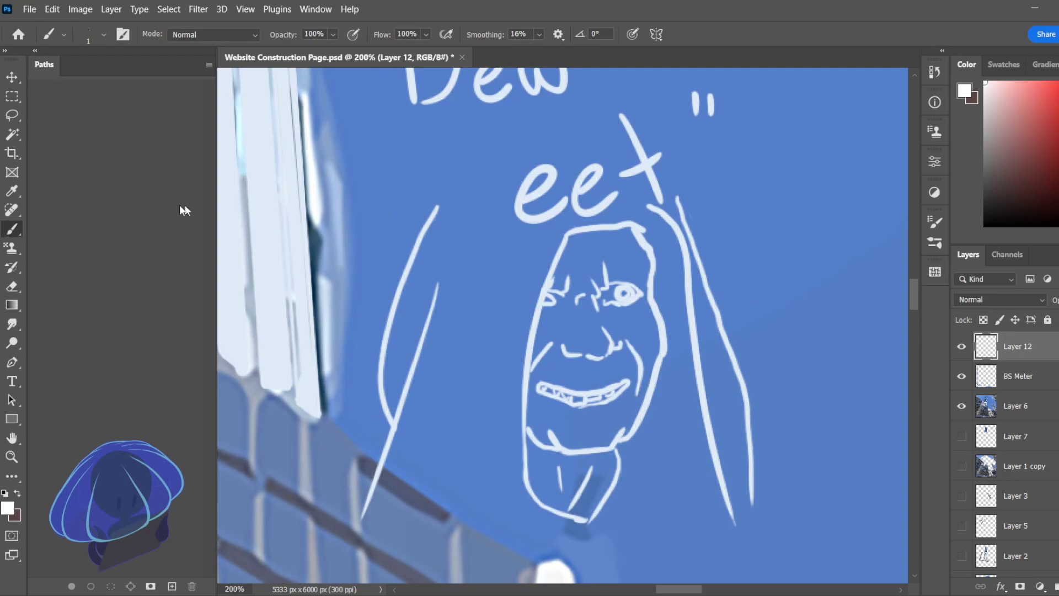
{"action": "key", "text": "i"}
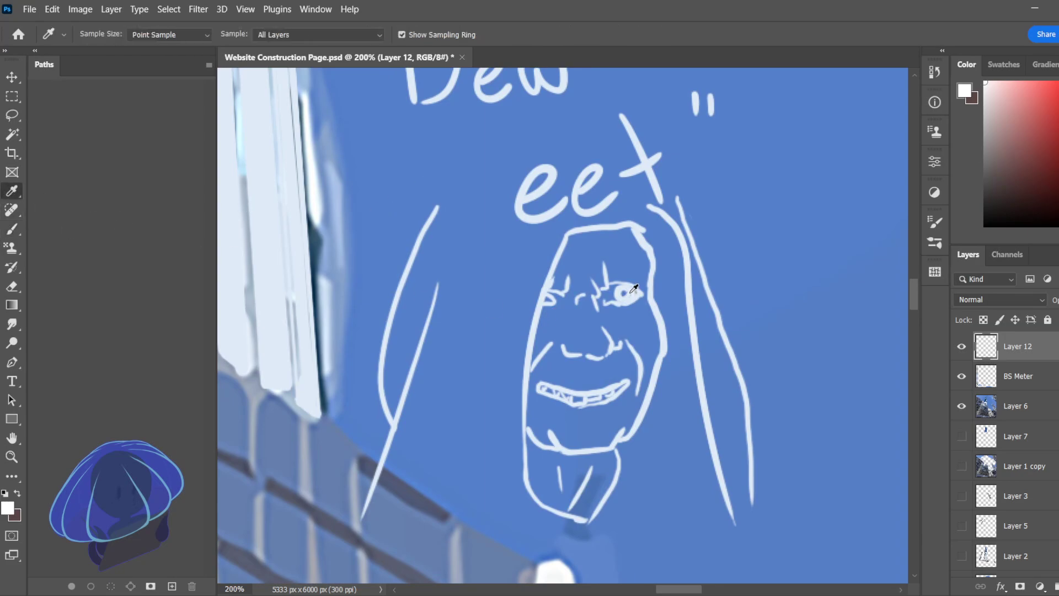
{"action": "left_click", "coordinate": [652, 298]}
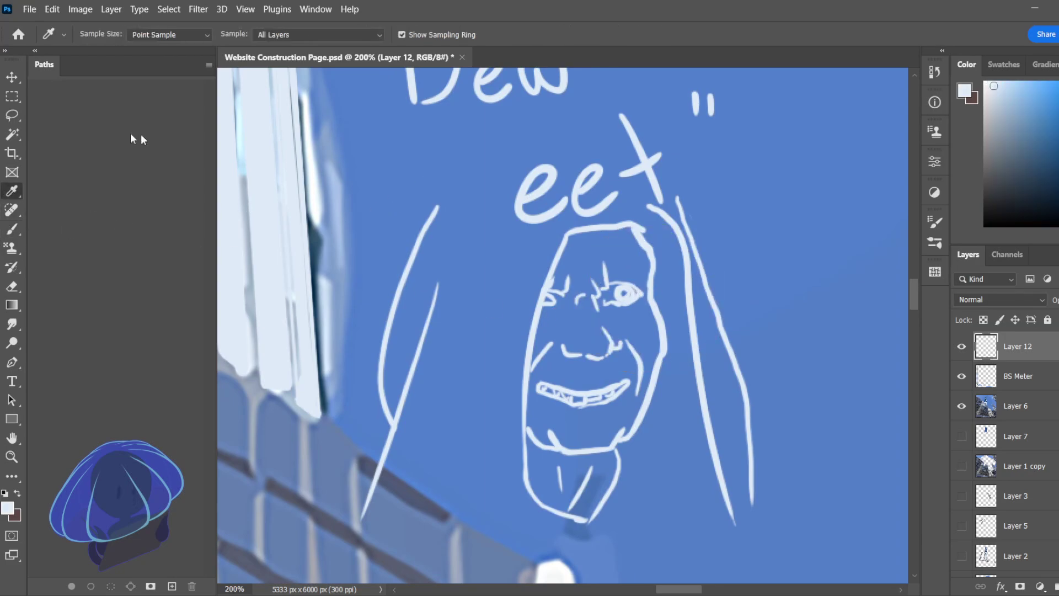
{"action": "key", "text": "b"}
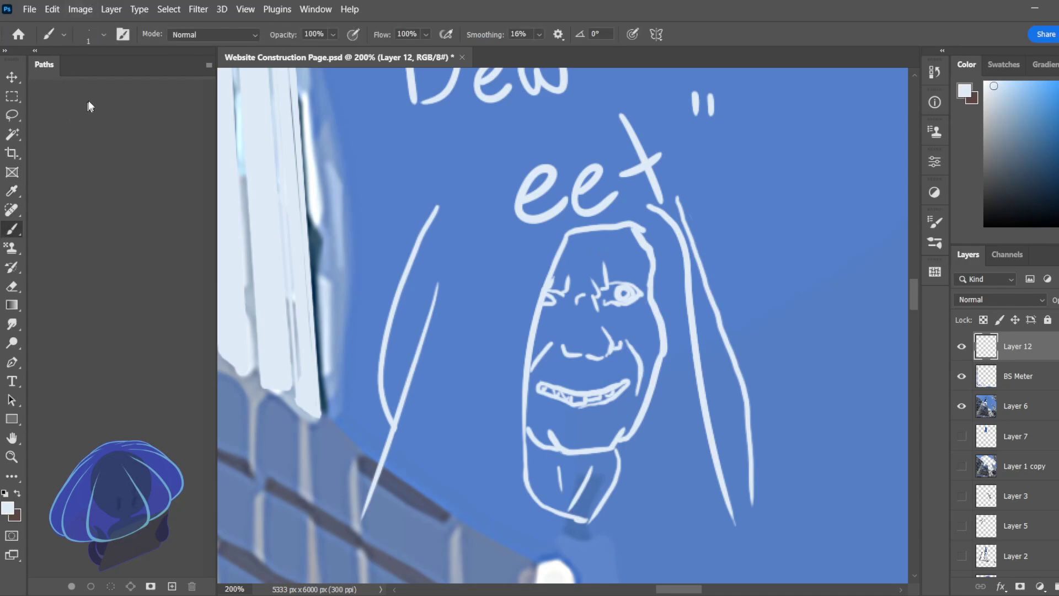
{"action": "left_click", "coordinate": [103, 34]}
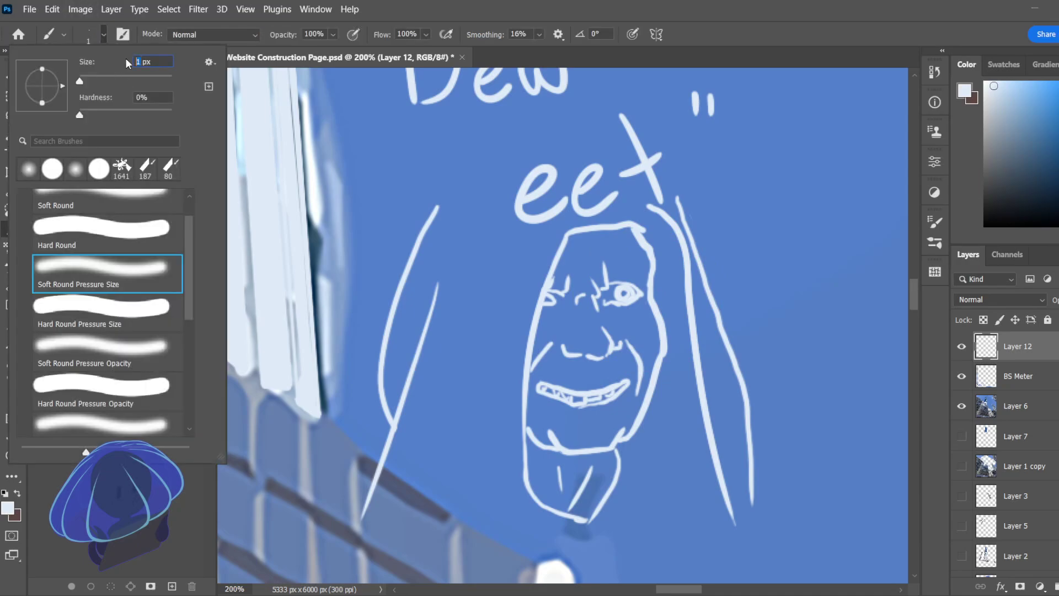
{"action": "type", "text": "9"}
{"action": "key", "text": "Return"}
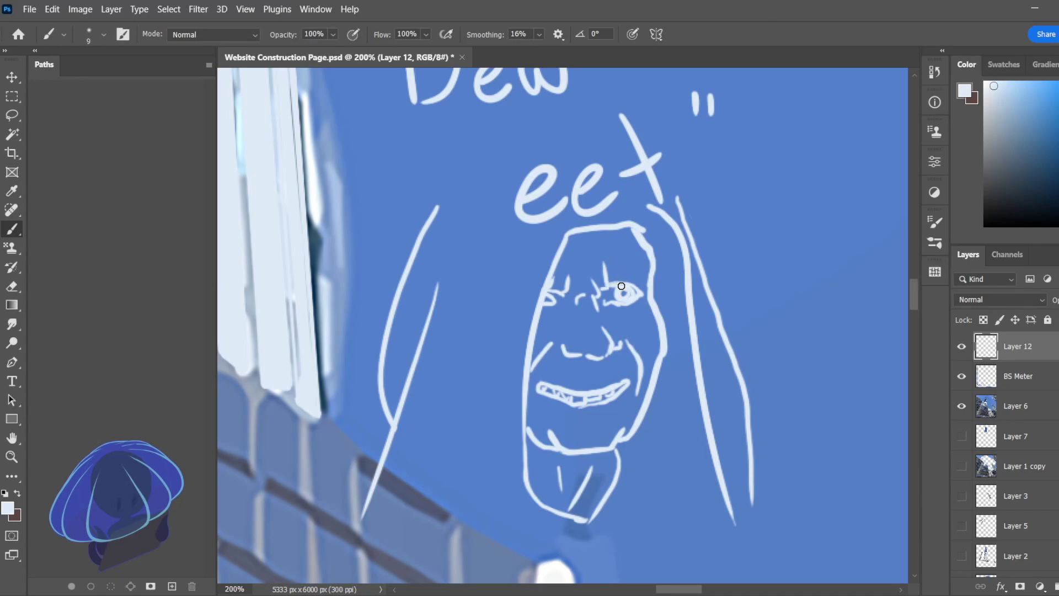
{"action": "left_click_drag", "start_coordinate": [619, 285], "coordinate": [638, 265]}
{"action": "left_click", "coordinate": [103, 35]}
{"action": "left_click", "coordinate": [129, 317]}
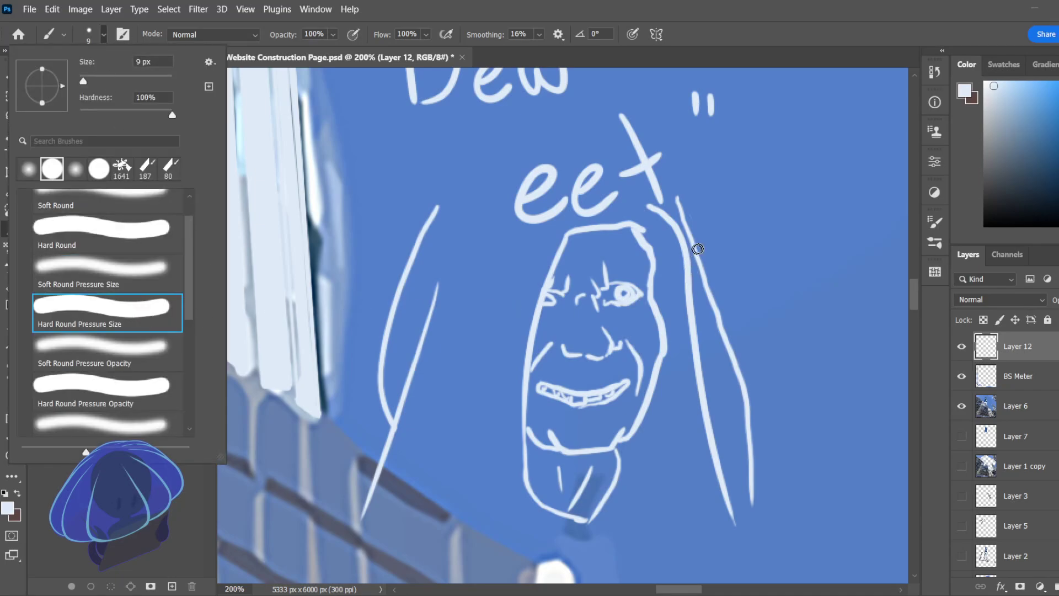
Draw pale lash and crease strokes above and below the doodled face's open eye.
{"action": "left_click", "coordinate": [832, 235]}
{"action": "left_click_drag", "start_coordinate": [830, 218], "coordinate": [808, 267]}
{"action": "key", "text": "ctrl+z"}
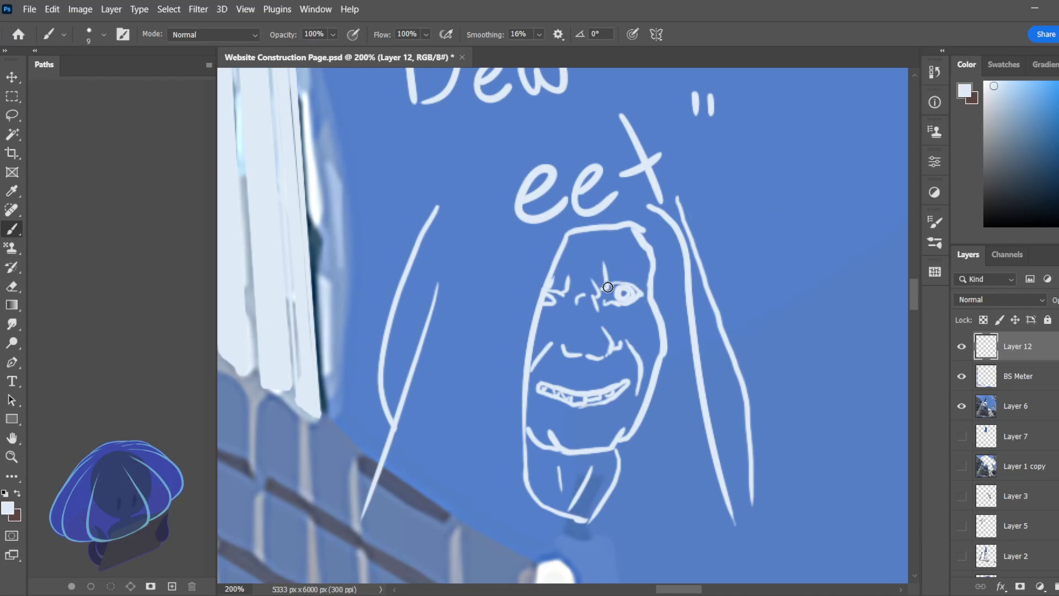
{"action": "left_click_drag", "start_coordinate": [634, 289], "coordinate": [644, 254]}
{"action": "mouse_move", "coordinate": [631, 290]}
{"action": "left_mouse_down"}
{"action": "mouse_move", "coordinate": [651, 279]}
{"action": "mouse_move", "coordinate": [648, 234]}
{"action": "left_mouse_up"}
{"action": "mouse_move", "coordinate": [608, 311]}
{"action": "left_mouse_down"}
{"action": "mouse_move", "coordinate": [645, 296]}
{"action": "mouse_move", "coordinate": [632, 315]}
{"action": "mouse_move", "coordinate": [648, 295]}
{"action": "left_mouse_up"}
{"action": "key", "text": "ctrl+z"}
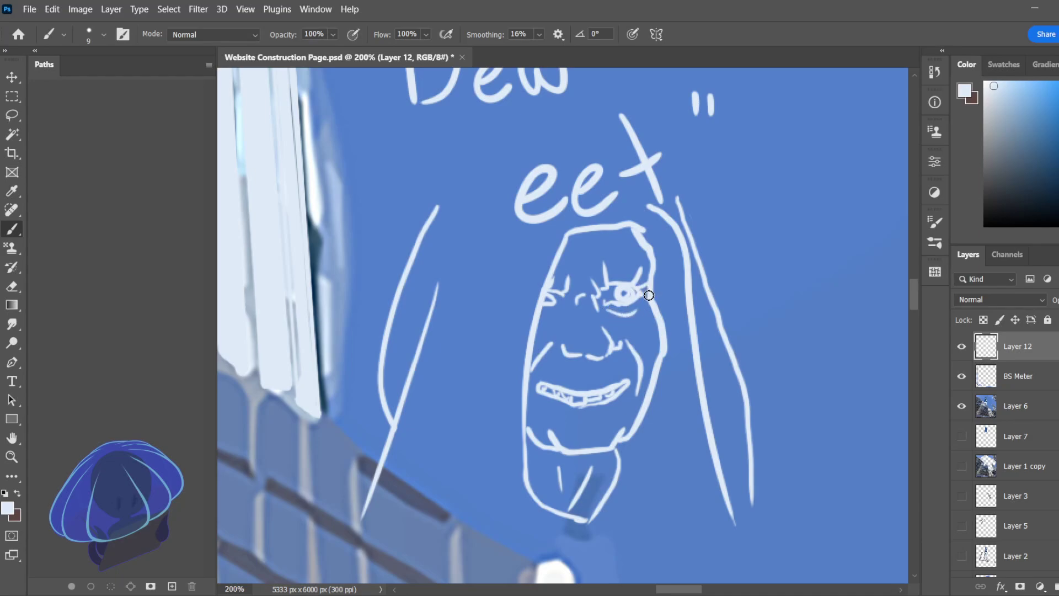
Add thin pale wrinkle lines under the open eye, on the cheek and around the chin of the doodled face.
{"action": "left_click_drag", "start_coordinate": [549, 310], "coordinate": [541, 301]}
{"action": "mouse_move", "coordinate": [606, 311]}
{"action": "left_mouse_down"}
{"action": "mouse_move", "coordinate": [634, 317]}
{"action": "mouse_move", "coordinate": [628, 331]}
{"action": "left_mouse_up"}
{"action": "left_click_drag", "start_coordinate": [541, 406], "coordinate": [558, 425]}
{"action": "left_click_drag", "start_coordinate": [550, 434], "coordinate": [558, 442]}
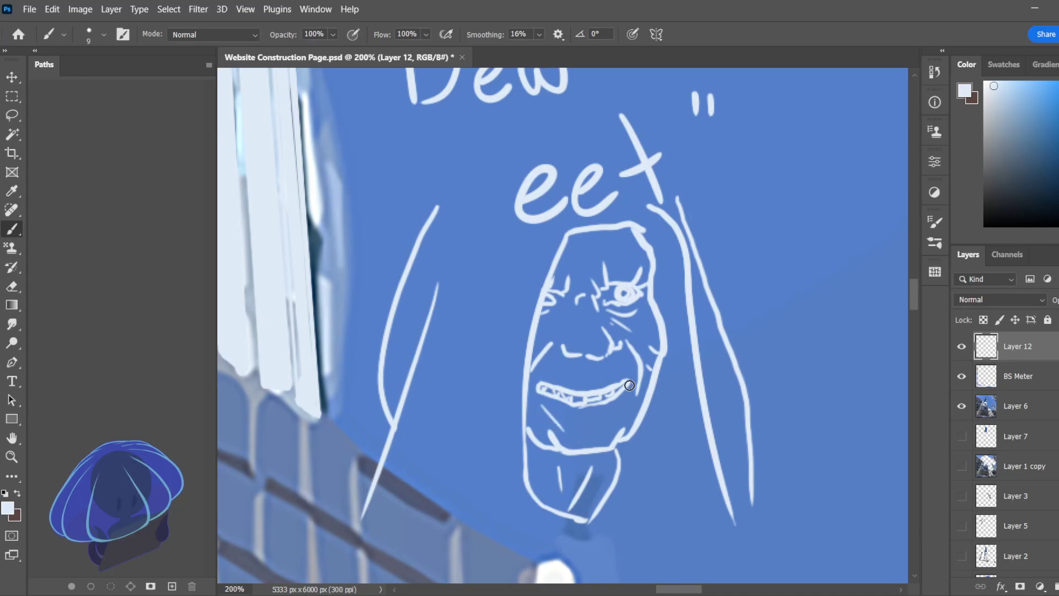
{"action": "left_click_drag", "start_coordinate": [610, 439], "coordinate": [622, 402]}
Compare the doodled face with and without the latest wrinkle strokes.
{"action": "key", "text": "ctrl+z"}
{"action": "key", "text": "ctrl+shift+z"}
{"action": "key", "text": "ctrl+z"}
{"action": "key", "text": "ctrl+shift+z"}
{"action": "key", "text": "ctrl+shift+z"}
{"action": "key", "text": "ctrl+shift+z"}
{"action": "key", "text": "ctrl+shift+z"}
{"action": "key", "text": "ctrl+z"}
Mix a muted grey-blue from the sampled sky colour and shade the left side of the face from forehead to chin.
{"action": "left_click", "coordinate": [11, 191]}
{"action": "left_click", "coordinate": [486, 307]}
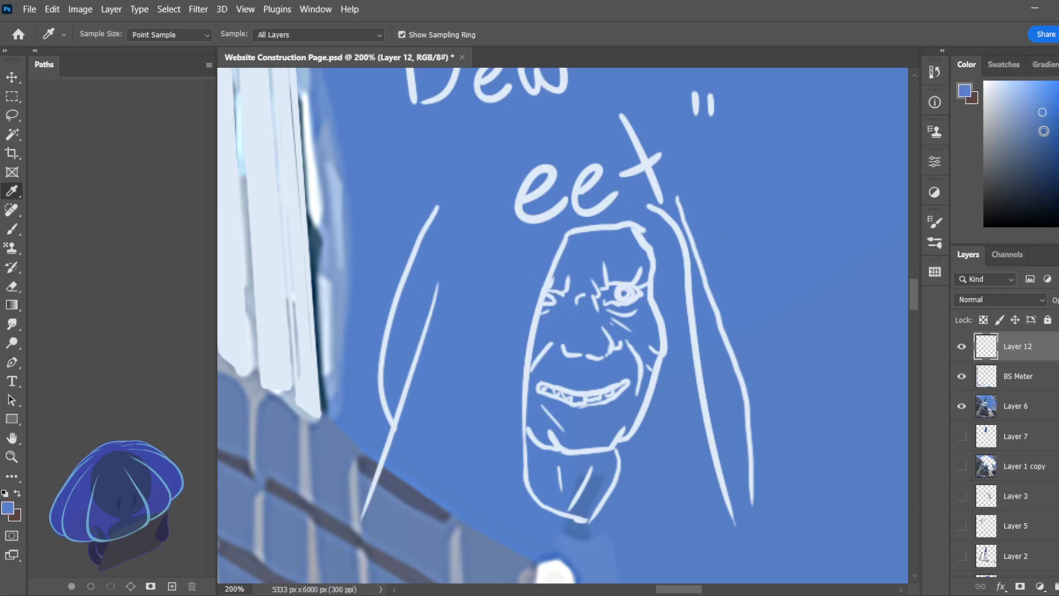
{"action": "left_click", "coordinate": [1021, 161]}
{"action": "left_click_drag", "start_coordinate": [1023, 161], "coordinate": [1023, 140]}
{"action": "key", "text": "b"}
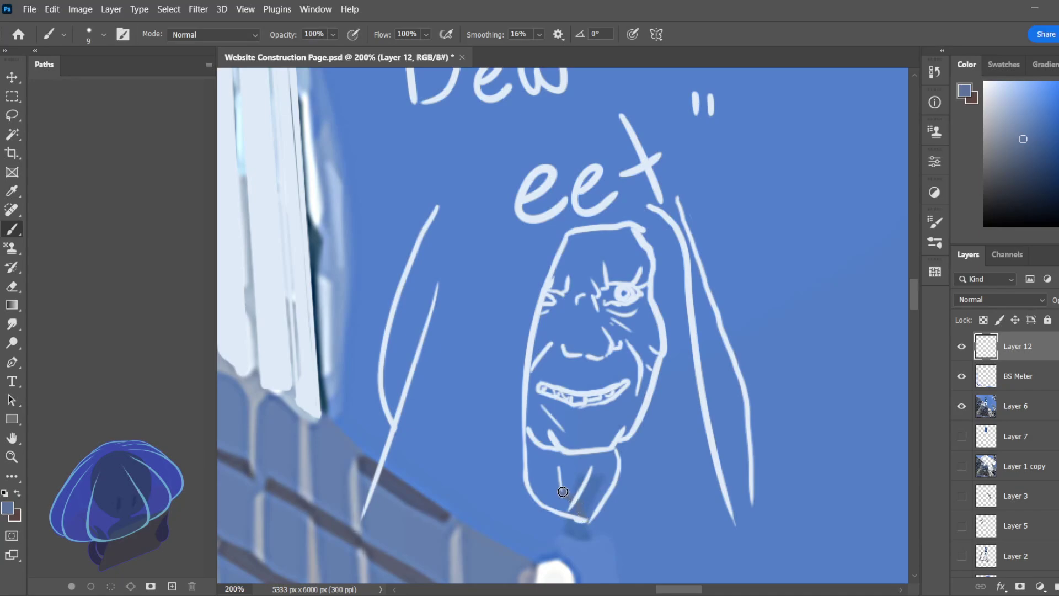
{"action": "left_click_drag", "start_coordinate": [558, 482], "coordinate": [556, 454]}
{"action": "left_click_drag", "start_coordinate": [539, 425], "coordinate": [548, 335]}
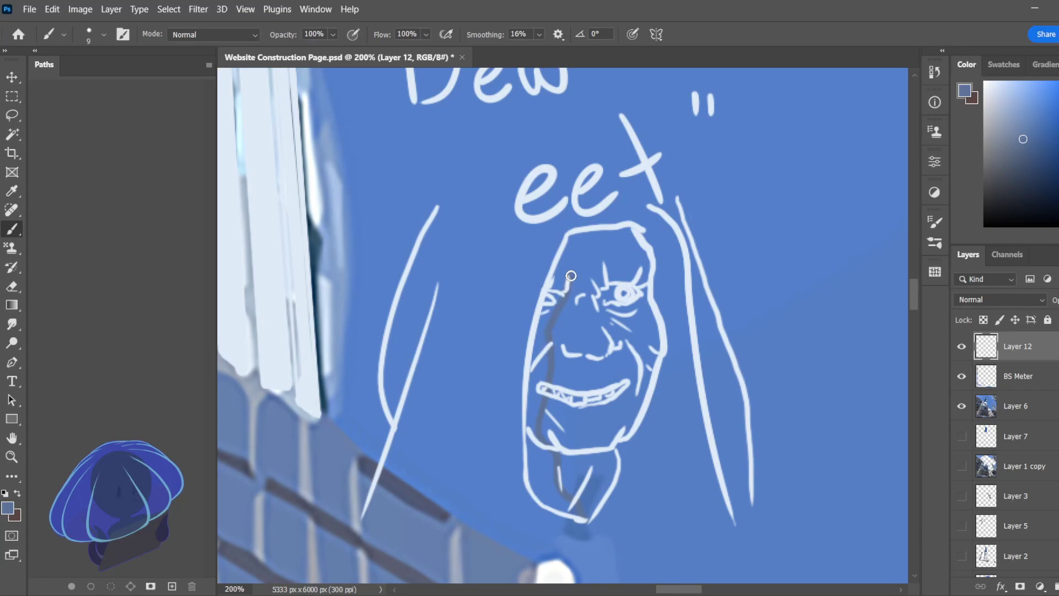
{"action": "left_click_drag", "start_coordinate": [568, 284], "coordinate": [570, 230]}
{"action": "mouse_move", "coordinate": [542, 489]}
{"action": "left_mouse_down"}
{"action": "mouse_move", "coordinate": [534, 453]}
{"action": "mouse_move", "coordinate": [544, 503]}
{"action": "mouse_move", "coordinate": [576, 511]}
{"action": "mouse_move", "coordinate": [529, 426]}
{"action": "left_mouse_up"}
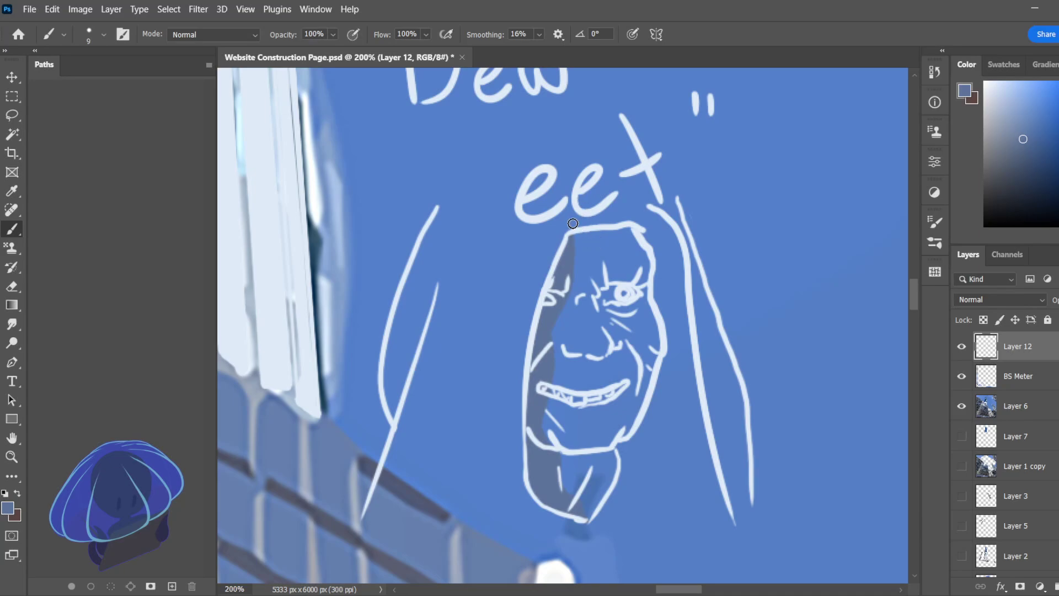
Paint grey-blue shadows across the face's forehead, along the nose and around the open eye.
{"action": "left_click_drag", "start_coordinate": [577, 295], "coordinate": [586, 299]}
{"action": "left_click_drag", "start_coordinate": [606, 227], "coordinate": [571, 236]}
{"action": "mouse_move", "coordinate": [606, 326]}
{"action": "left_mouse_down"}
{"action": "mouse_move", "coordinate": [612, 337]}
{"action": "mouse_move", "coordinate": [602, 317]}
{"action": "mouse_move", "coordinate": [607, 327]}
{"action": "left_mouse_up"}
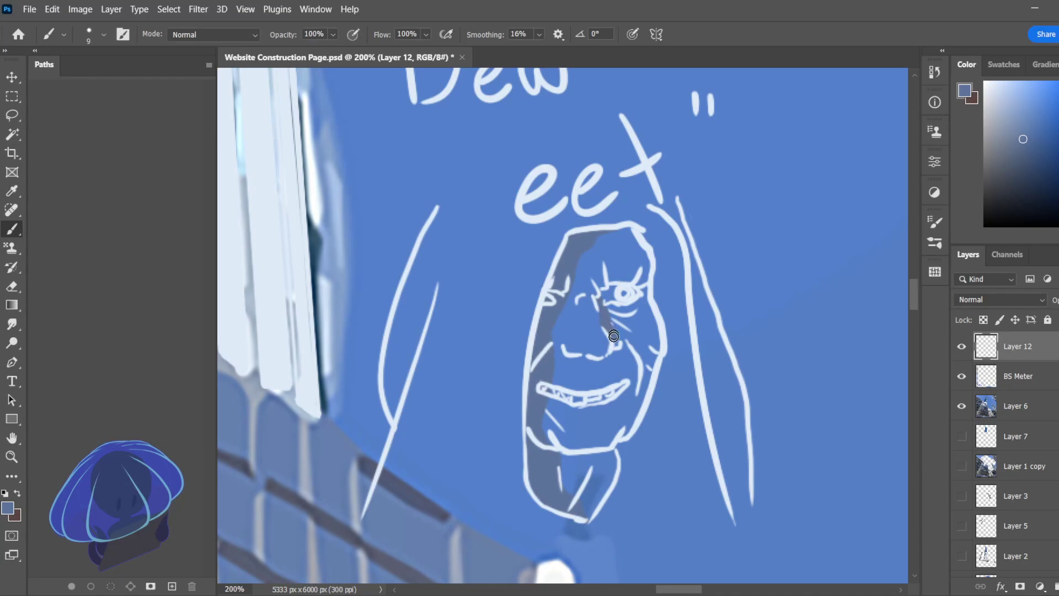
{"action": "left_click_drag", "start_coordinate": [613, 335], "coordinate": [609, 359]}
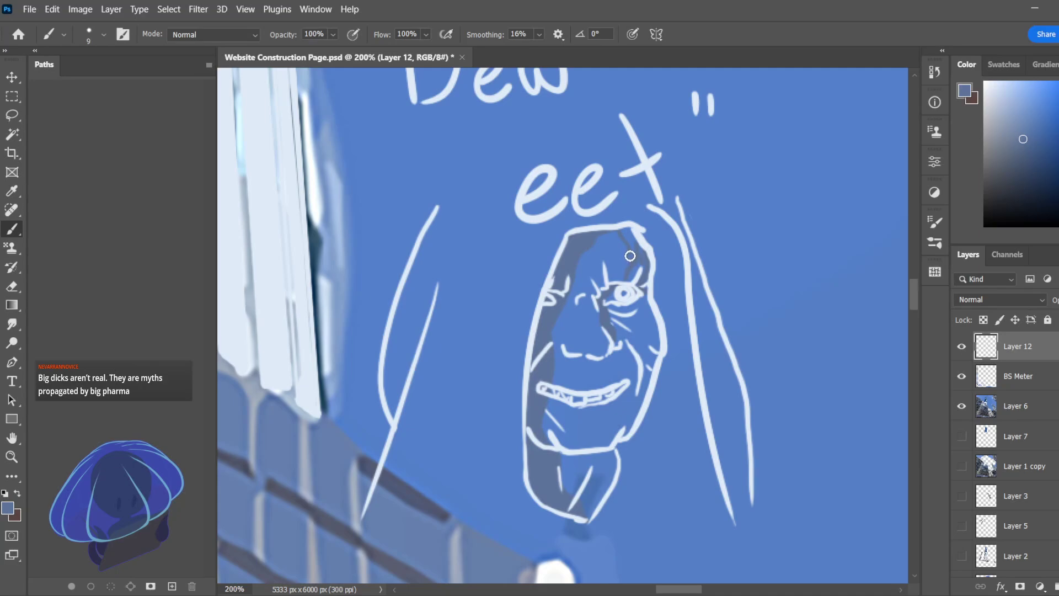
{"action": "left_click_drag", "start_coordinate": [626, 232], "coordinate": [629, 245]}
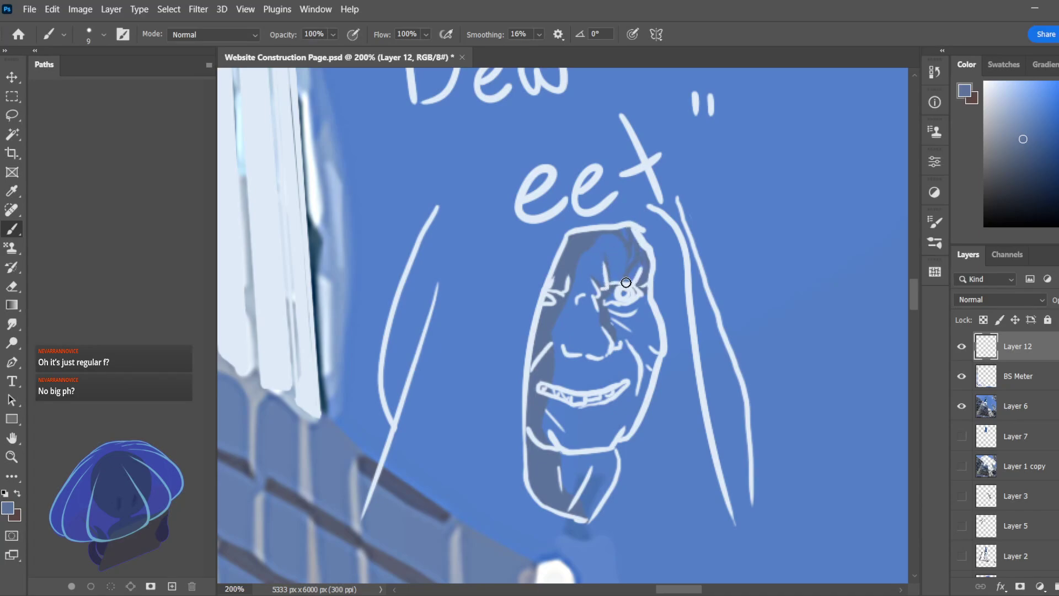
{"action": "left_click_drag", "start_coordinate": [633, 273], "coordinate": [644, 257]}
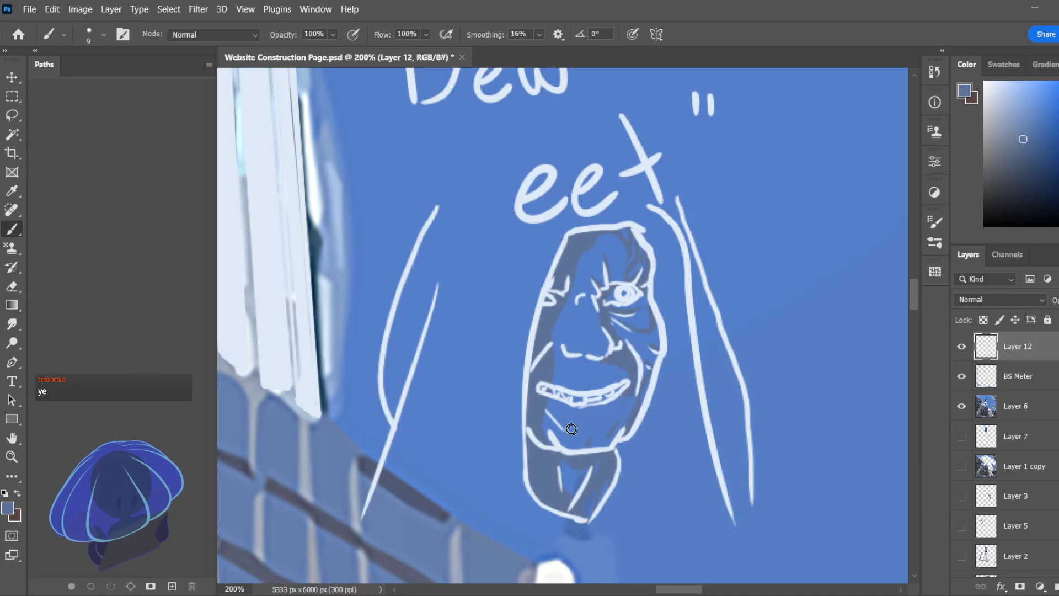
Extend the grey-blue shading over the chin, left cheek, left eye socket and the area below the jaw.
{"action": "left_click_drag", "start_coordinate": [579, 424], "coordinate": [602, 423]}
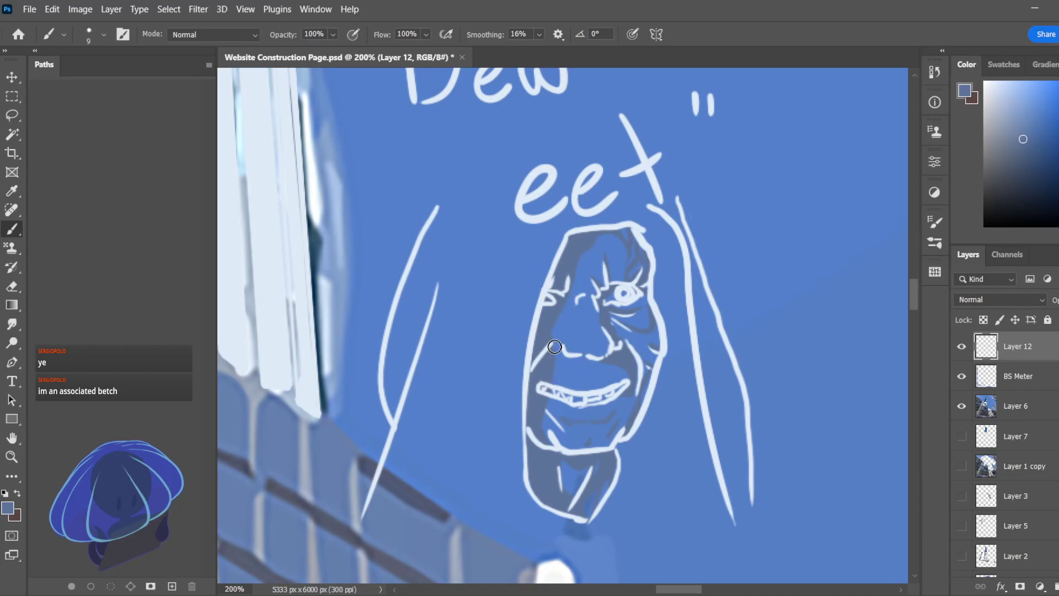
{"action": "left_click_drag", "start_coordinate": [551, 344], "coordinate": [530, 408]}
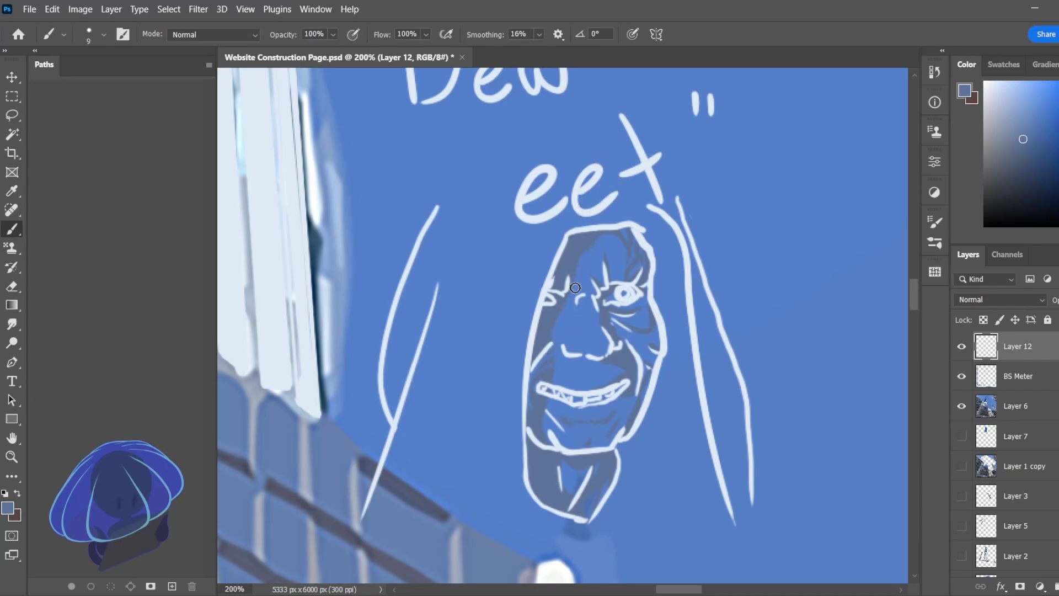
{"action": "left_click_drag", "start_coordinate": [551, 284], "coordinate": [554, 303]}
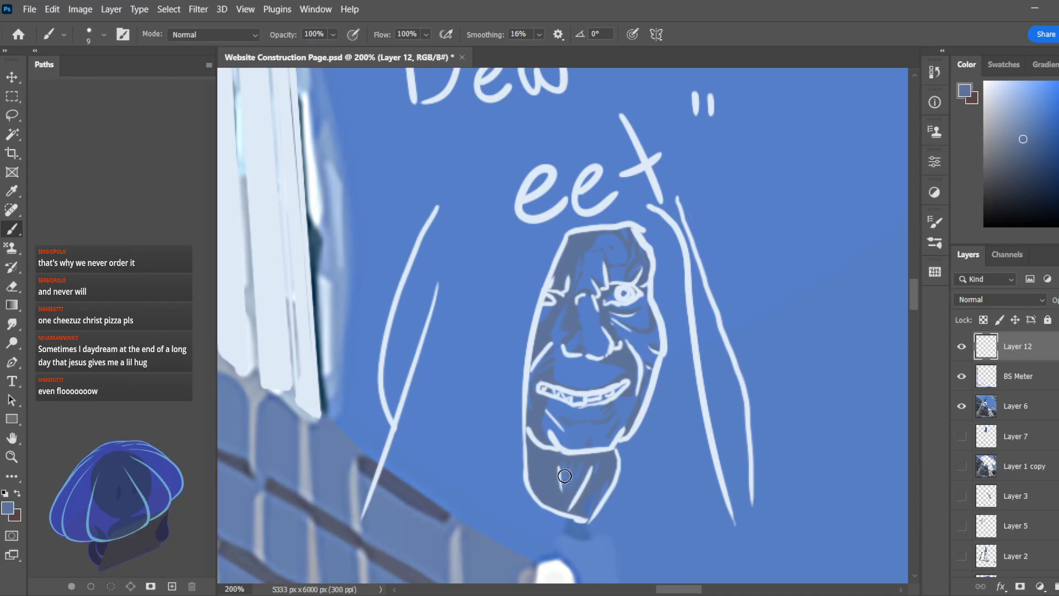
{"action": "mouse_move", "coordinate": [568, 426]}
{"action": "left_mouse_down"}
{"action": "mouse_move", "coordinate": [604, 475]}
{"action": "mouse_move", "coordinate": [612, 509]}
{"action": "left_mouse_up"}
{"action": "mouse_move", "coordinate": [591, 458]}
{"action": "left_mouse_down"}
{"action": "mouse_move", "coordinate": [562, 508]}
{"action": "mouse_move", "coordinate": [562, 465]}
{"action": "mouse_move", "coordinate": [559, 511]}
{"action": "mouse_move", "coordinate": [563, 475]}
{"action": "mouse_move", "coordinate": [565, 506]}
{"action": "mouse_move", "coordinate": [590, 431]}
{"action": "left_mouse_up"}
{"action": "left_click", "coordinate": [590, 432]}
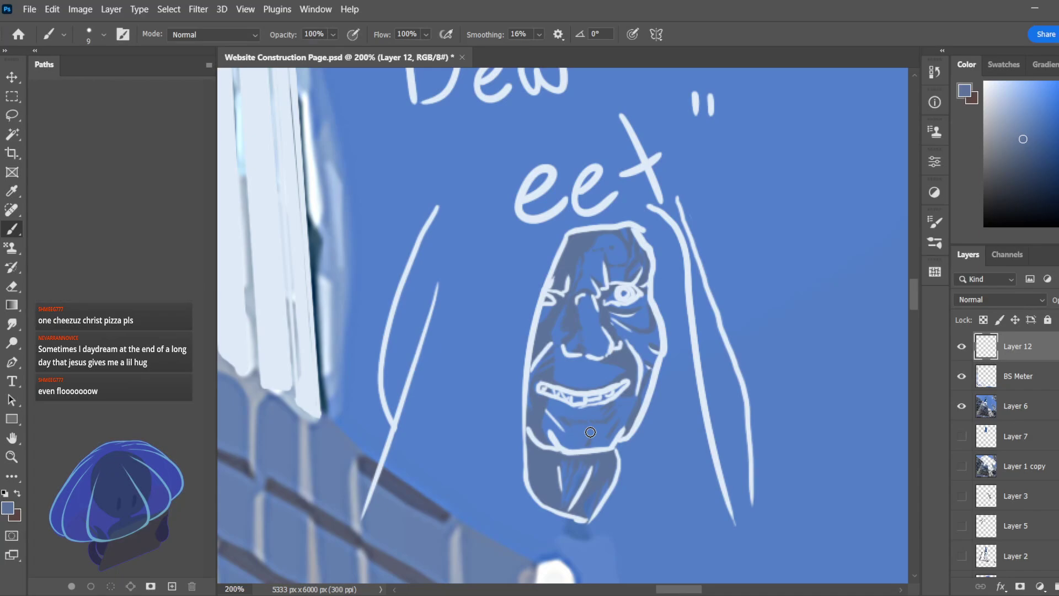
{"action": "mouse_move", "coordinate": [564, 511]}
{"action": "left_mouse_down"}
{"action": "mouse_move", "coordinate": [567, 503]}
{"action": "mouse_move", "coordinate": [559, 510]}
{"action": "left_mouse_up"}
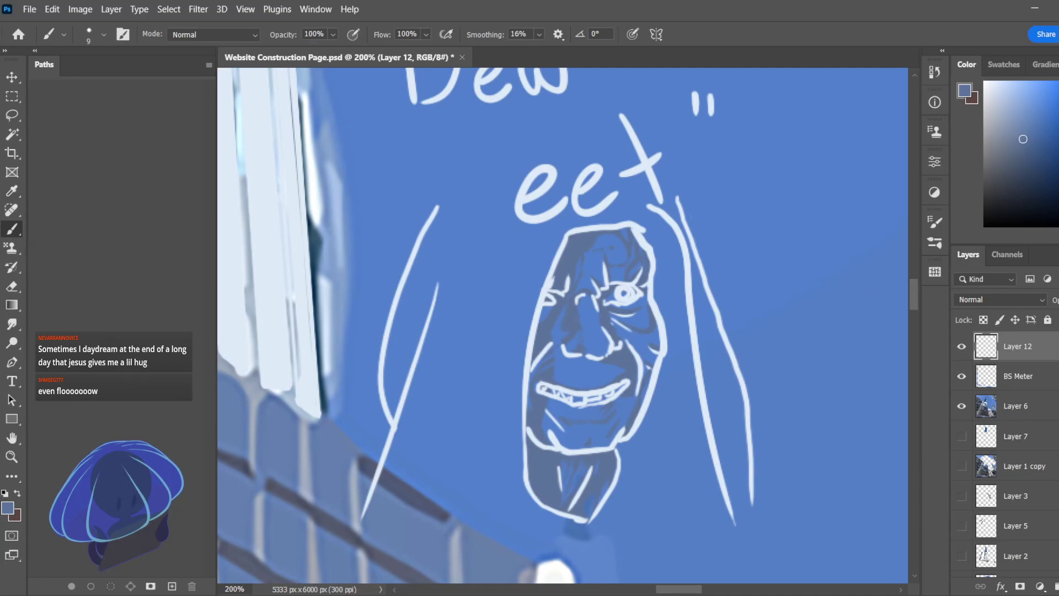
Compare the face shading with Layer 13's white line art hidden and shown.
{"action": "left_click", "coordinate": [1039, 161]}
{"action": "scroll", "coordinate": [1050, 435], "scroll_direction": "up", "scroll_amount": 3}
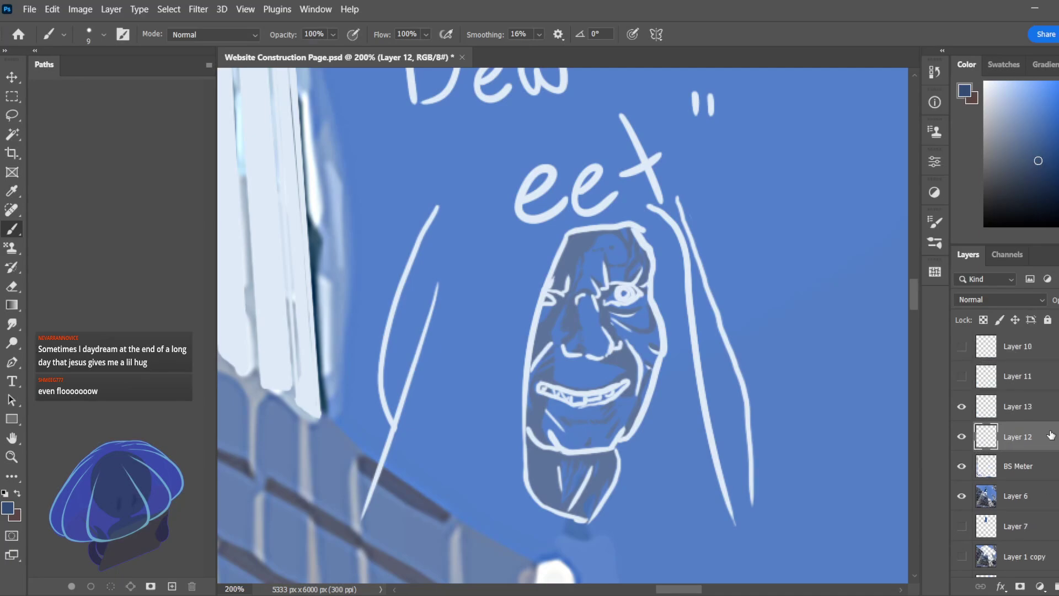
{"action": "left_click", "coordinate": [962, 407]}
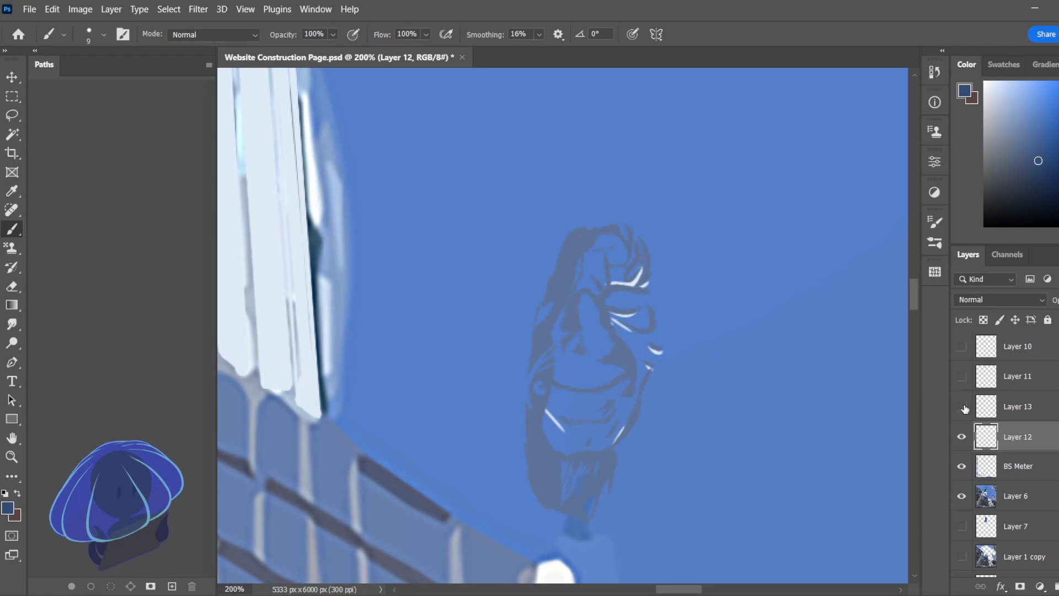
{"action": "left_click", "coordinate": [962, 406]}
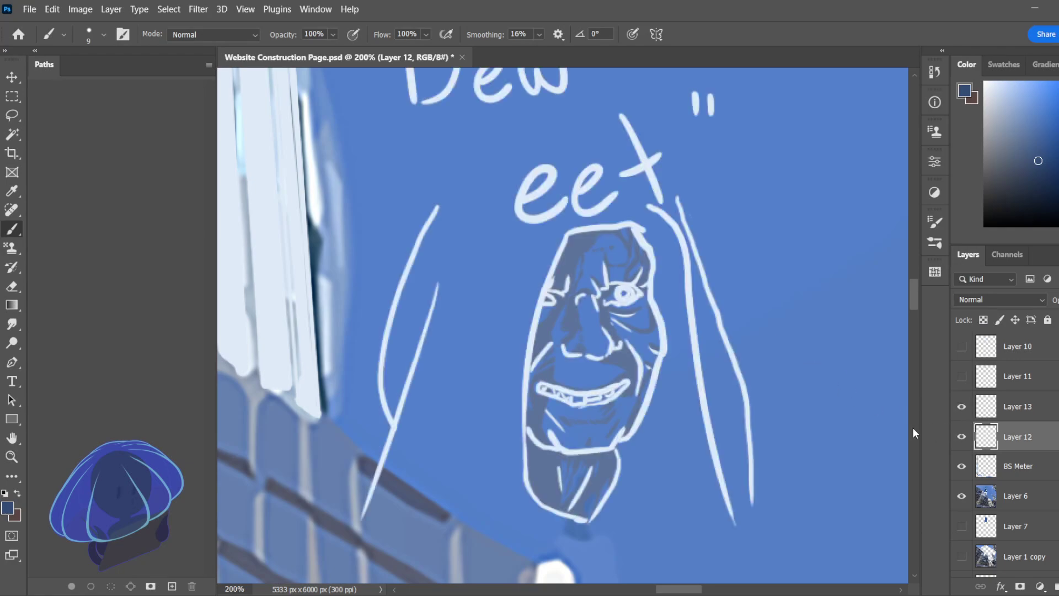
{"action": "left_click", "coordinate": [961, 408]}
{"action": "left_click", "coordinate": [959, 411]}
{"action": "left_click", "coordinate": [960, 409]}
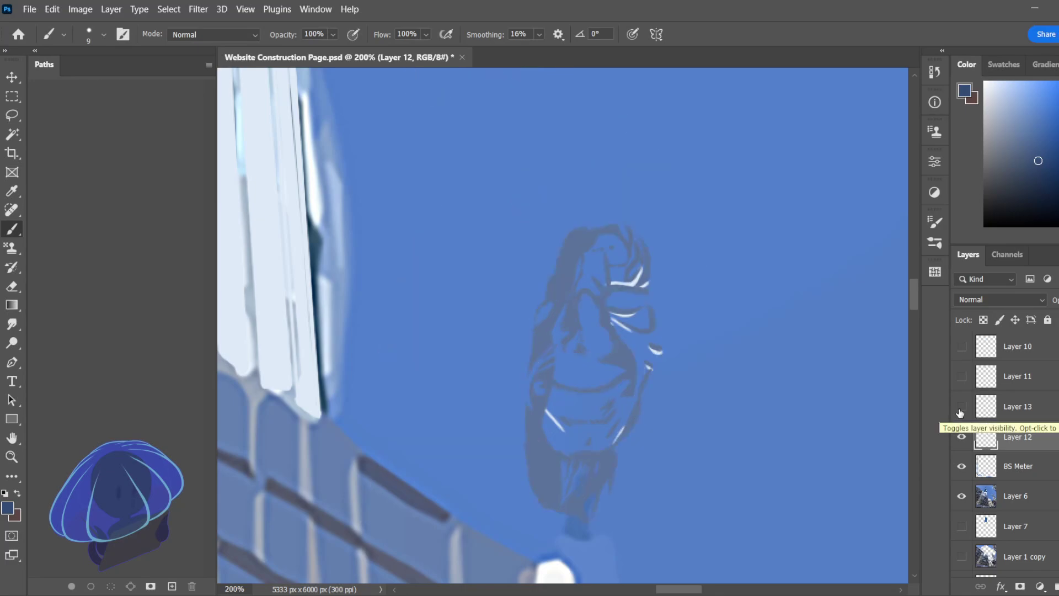
{"action": "left_click", "coordinate": [960, 410]}
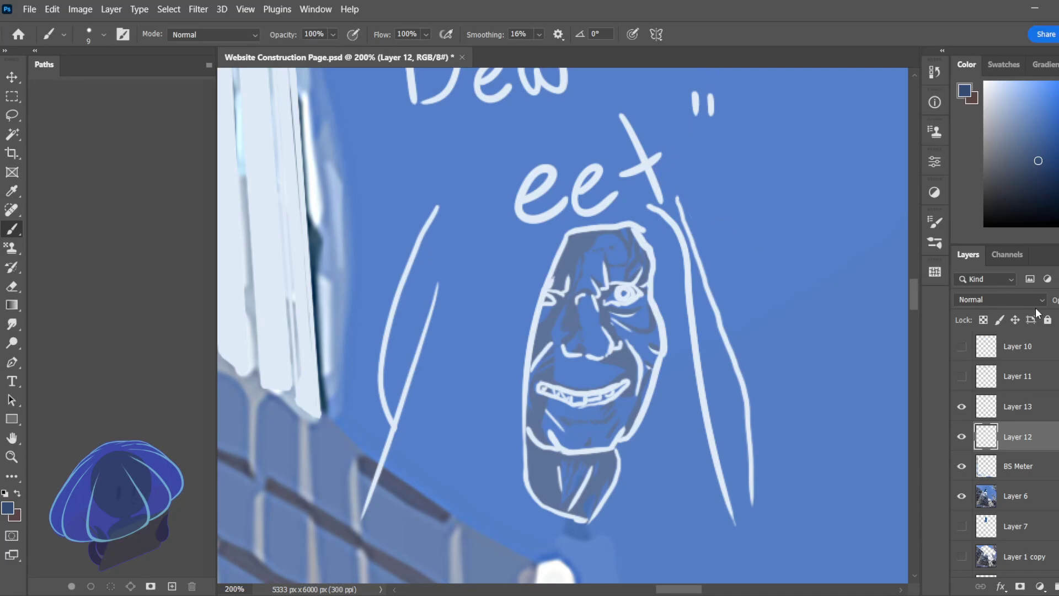
Add a new layer above Layer 13 and paint darker grey-blue over the face's left eye and under its nose.
{"action": "left_click", "coordinate": [1035, 411]}
{"action": "left_click", "coordinate": [961, 406]}
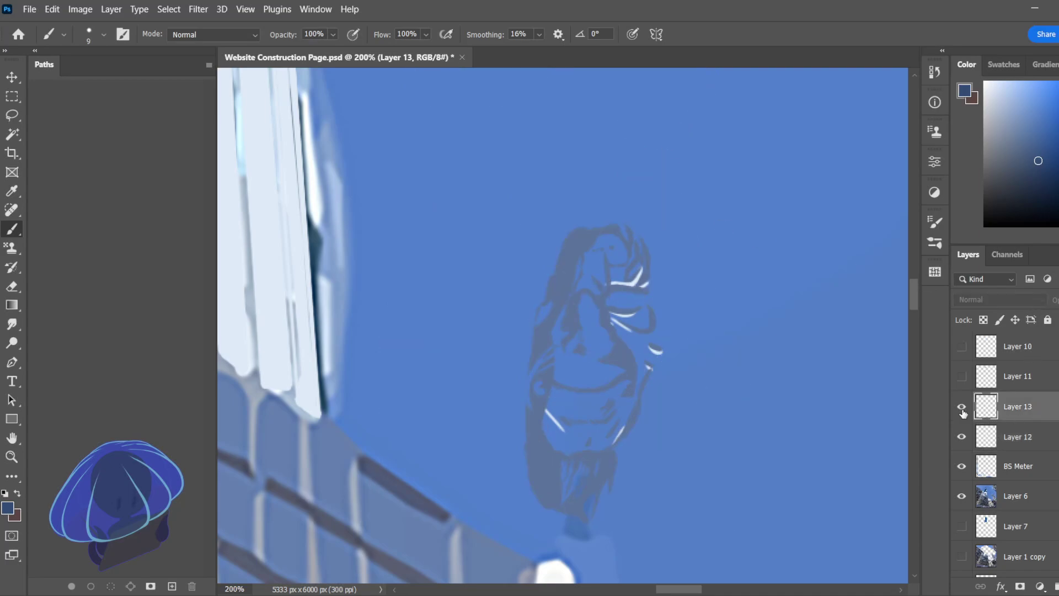
{"action": "left_click", "coordinate": [961, 406]}
{"action": "key", "text": "ctrl+shift+alt+n"}
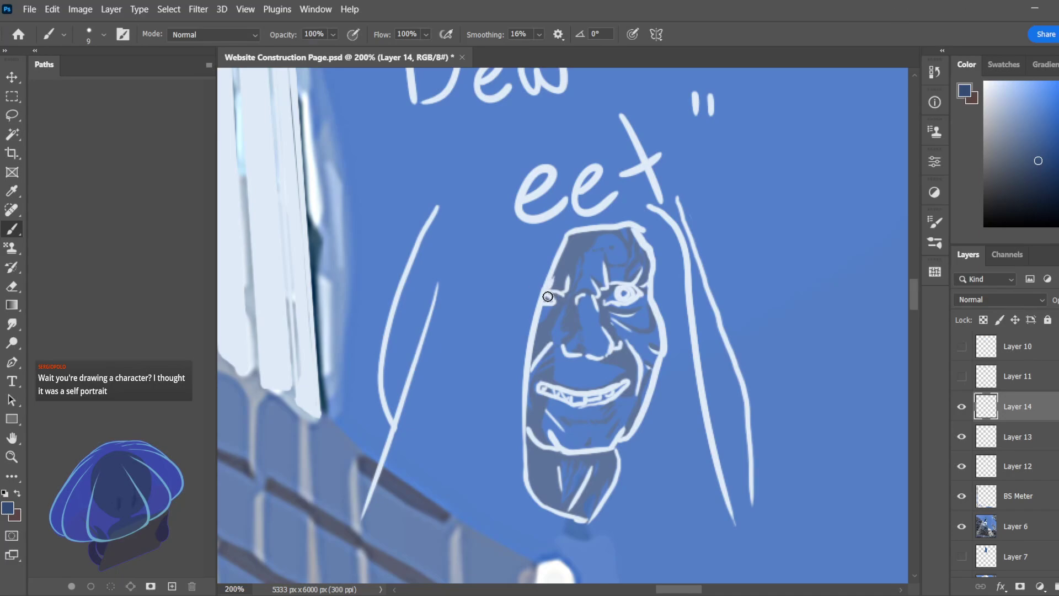
{"action": "left_click_drag", "start_coordinate": [545, 294], "coordinate": [558, 301]}
{"action": "left_click", "coordinate": [12, 191]}
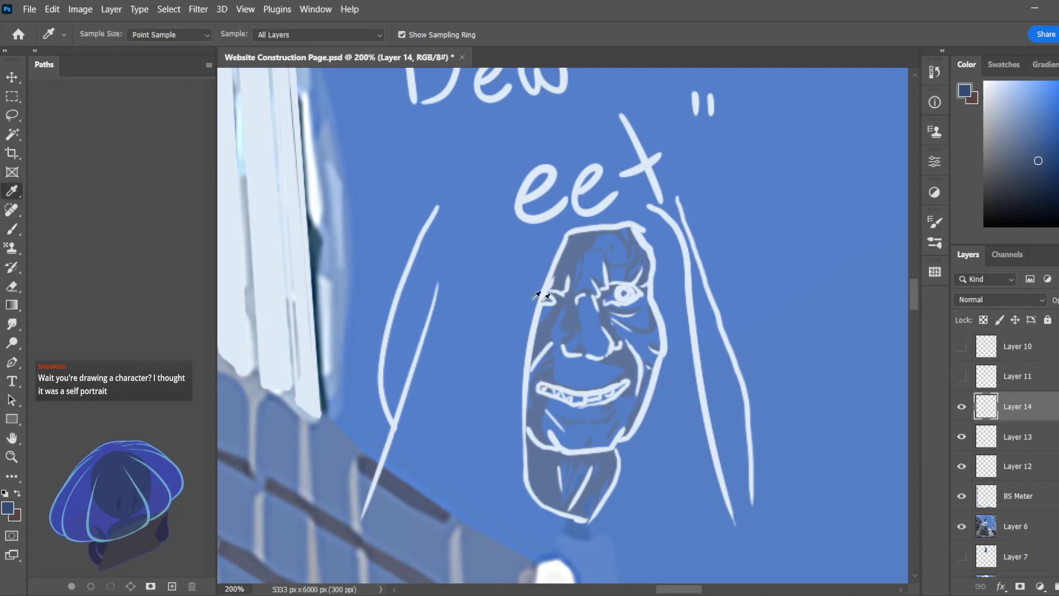
{"action": "left_click", "coordinate": [588, 236]}
{"action": "left_click", "coordinate": [1017, 162]}
{"action": "key", "text": "b"}
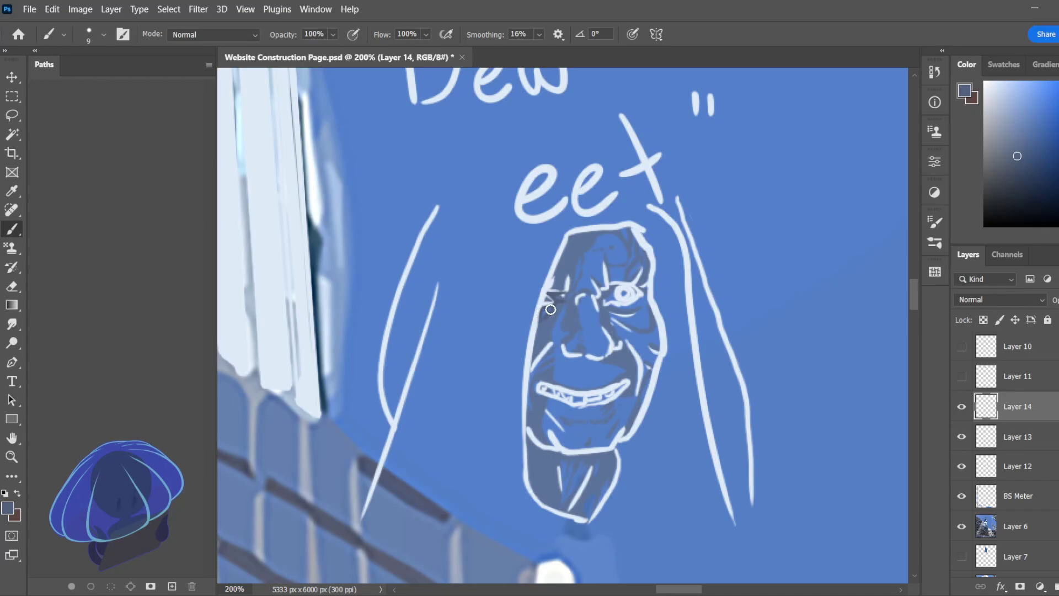
{"action": "left_click_drag", "start_coordinate": [544, 312], "coordinate": [549, 310]}
{"action": "left_click_drag", "start_coordinate": [571, 356], "coordinate": [582, 355]}
Examine the shaded face within the whole painting and close up at 200%.
{"action": "key", "text": "ctrl+0"}
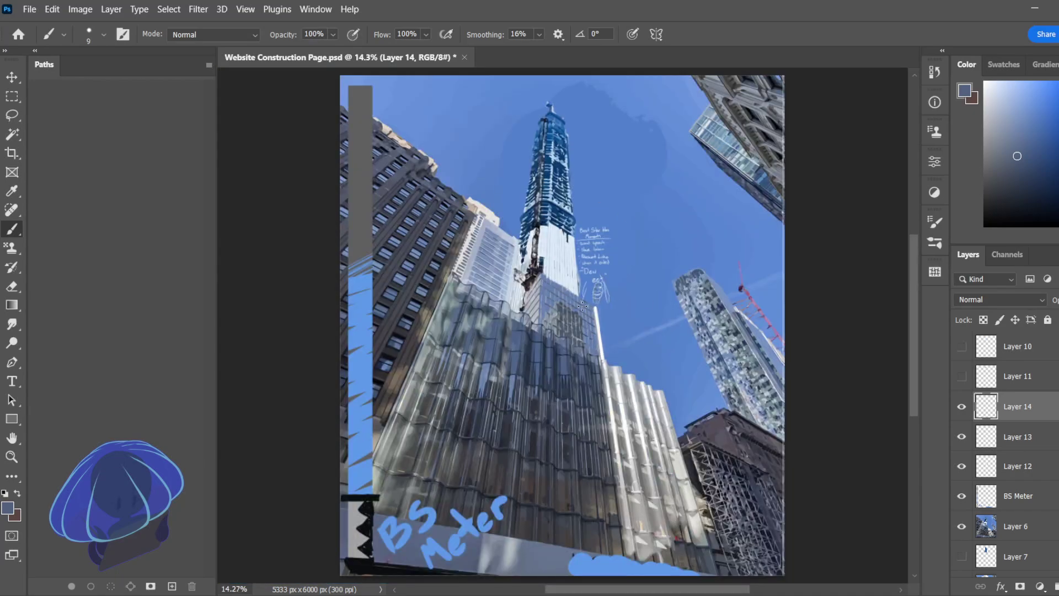
{"action": "left_click_drag", "start_coordinate": [623, 288], "coordinate": [578, 292]}
{"action": "left_click", "coordinate": [594, 292], "text": "ctrl"}
{"action": "left_click", "coordinate": [594, 292], "text": "ctrl"}
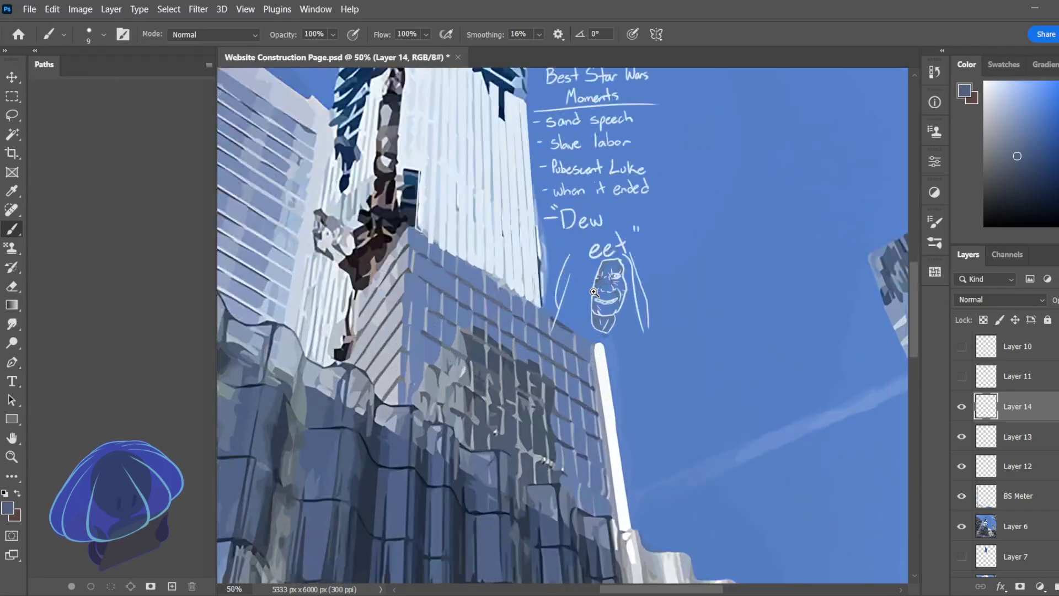
{"action": "left_click", "coordinate": [594, 292], "text": "ctrl"}
{"action": "left_click", "coordinate": [594, 292], "text": "ctrl"}
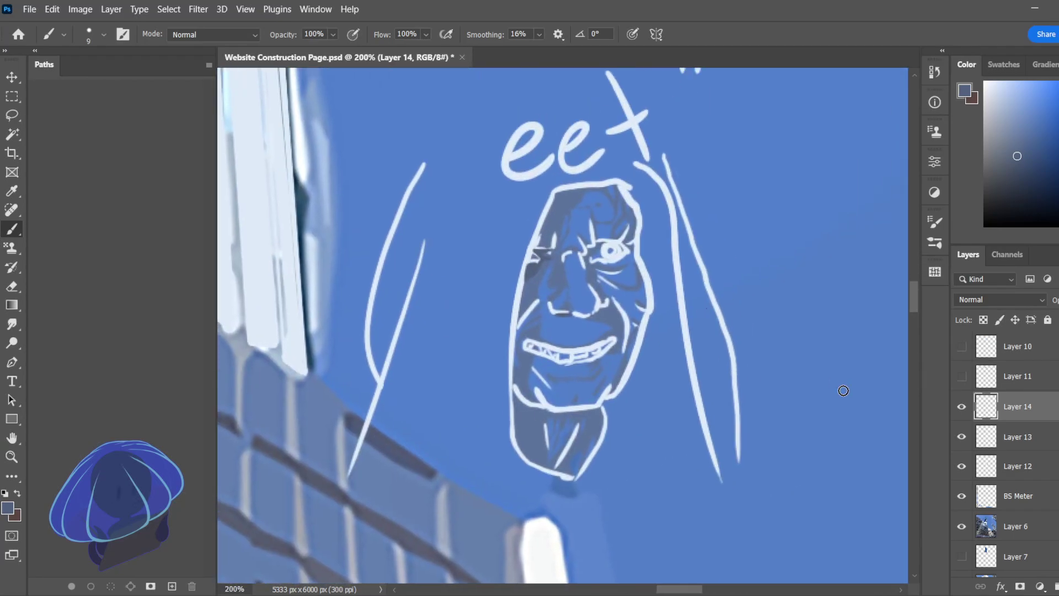
Compare the face with Layer 13's line art hidden and shown, and handwrite "Pappy" in dark grey-blue below the face on Layer 14.
{"action": "left_click", "coordinate": [962, 435]}
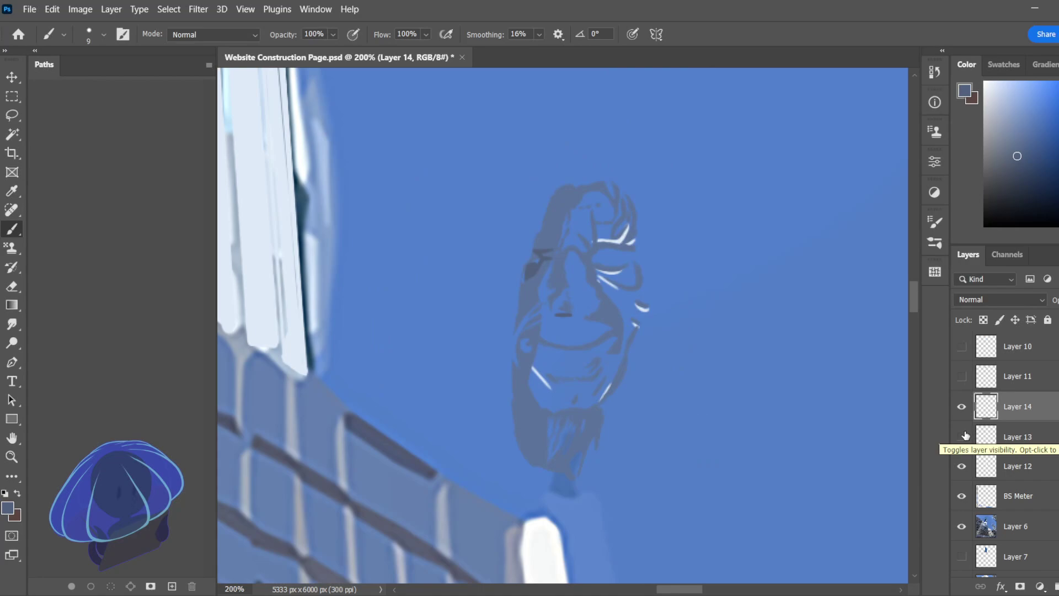
{"action": "left_click", "coordinate": [963, 435]}
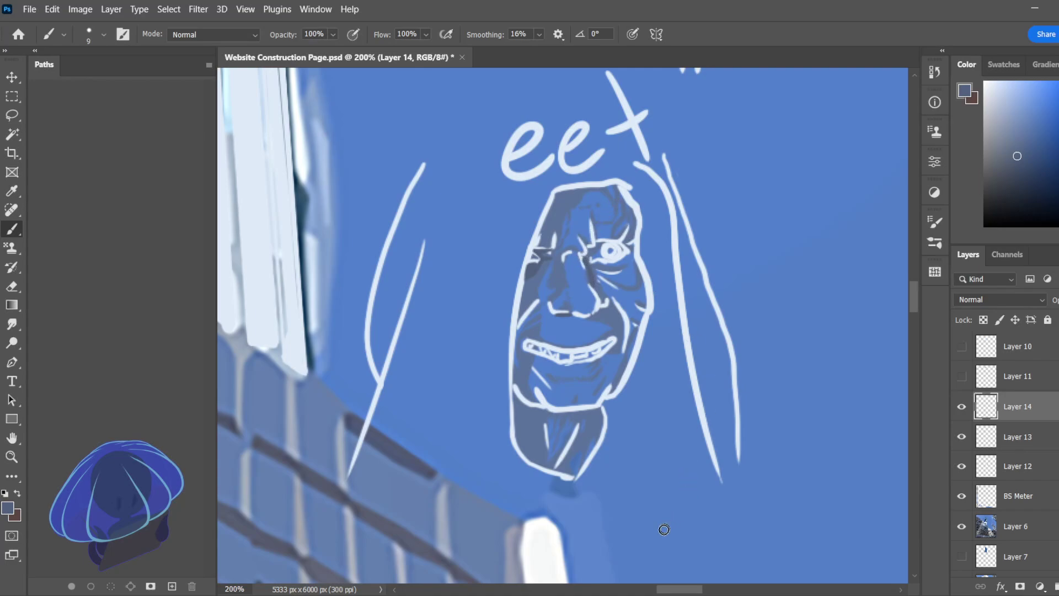
{"action": "mouse_move", "coordinate": [668, 563]}
{"action": "left_mouse_down"}
{"action": "mouse_move", "coordinate": [650, 536]}
{"action": "mouse_move", "coordinate": [703, 543]}
{"action": "mouse_move", "coordinate": [721, 502]}
{"action": "mouse_move", "coordinate": [736, 521]}
{"action": "mouse_move", "coordinate": [755, 503]}
{"action": "mouse_move", "coordinate": [779, 548]}
{"action": "left_mouse_up"}
{"action": "left_click", "coordinate": [704, 536]}
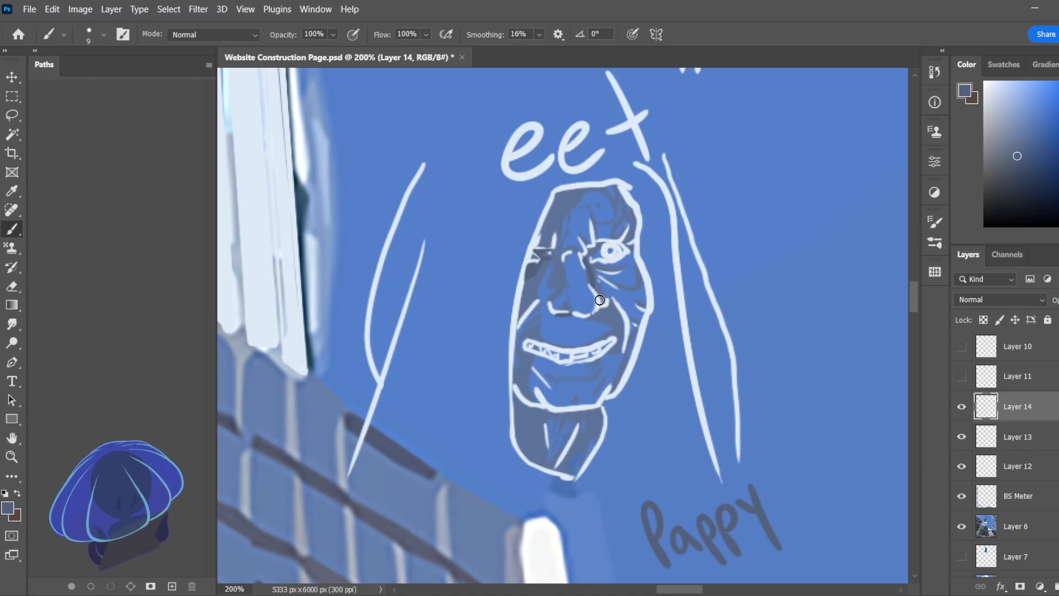
Darken the side of the nose and the upper lid of the face's open eye on Layer 14.
{"action": "left_click_drag", "start_coordinate": [592, 278], "coordinate": [597, 291]}
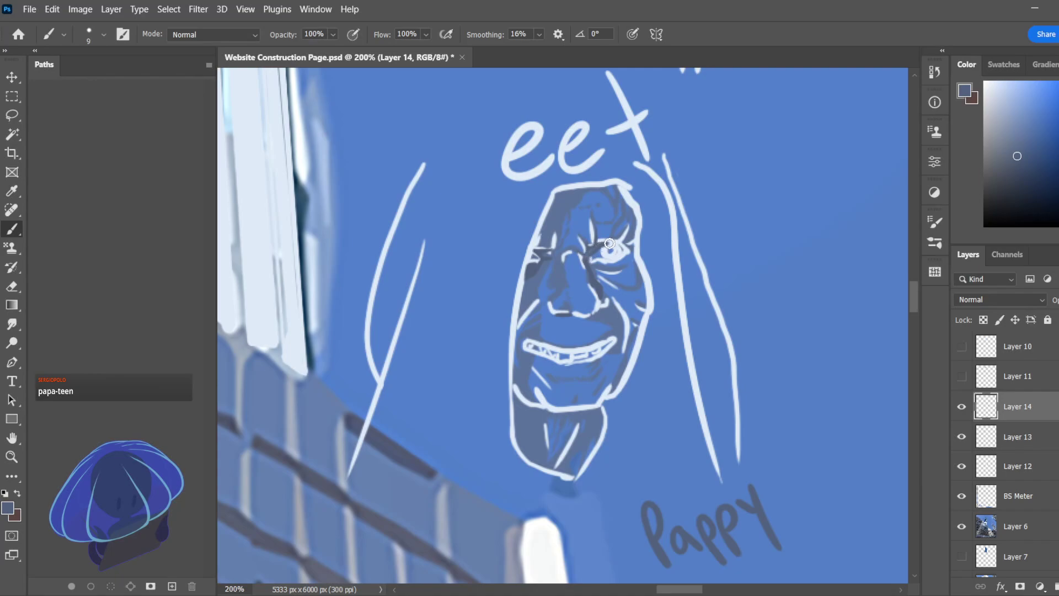
{"action": "left_click_drag", "start_coordinate": [599, 245], "coordinate": [623, 247]}
{"action": "mouse_move", "coordinate": [820, 467]}
{"action": "left_mouse_down"}
{"action": "mouse_move", "coordinate": [826, 526]}
{"action": "mouse_move", "coordinate": [783, 409]}
{"action": "mouse_move", "coordinate": [815, 538]}
{"action": "left_mouse_up"}
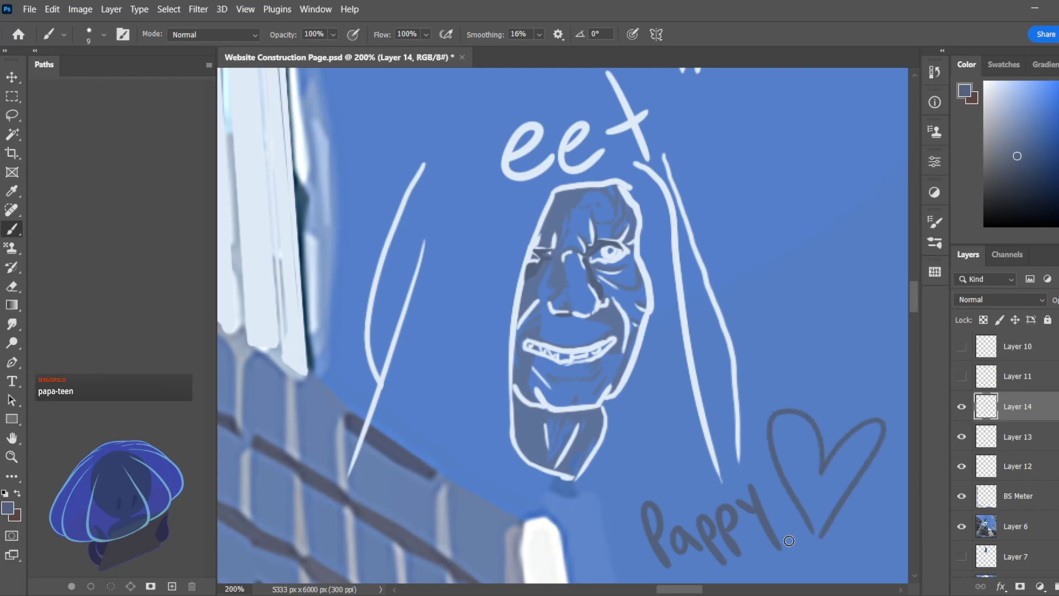
{"action": "key", "text": "ctrl+z"}
{"action": "key", "text": "ctrl+z"}
{"action": "key", "text": "ctrl+z"}
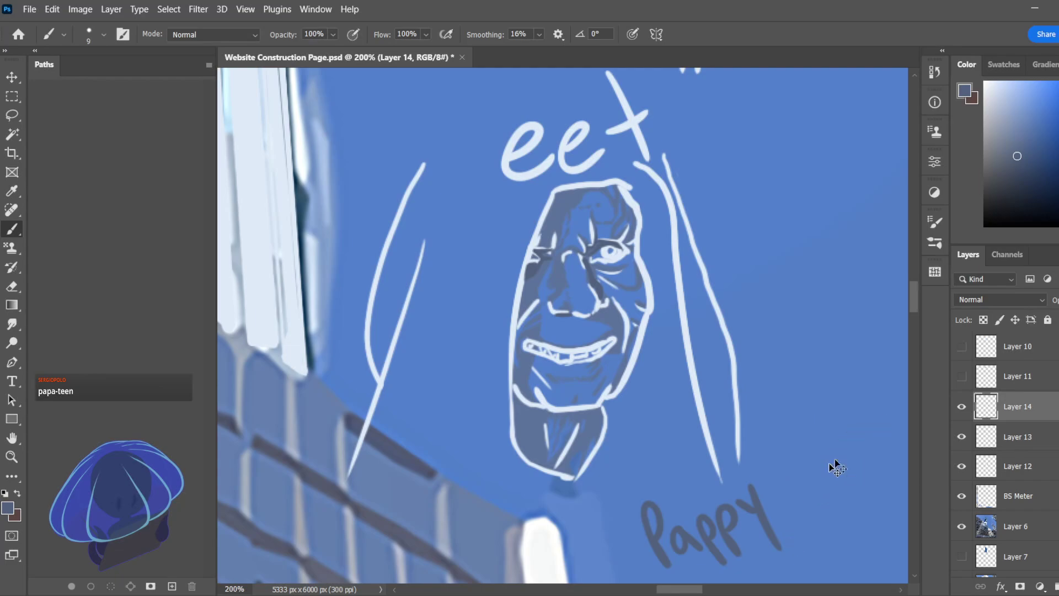
Draw a small dark heart beside the word "Pappy" and give the open eye a heavy half-closed lid with lashes.
{"action": "left_click_drag", "start_coordinate": [825, 469], "coordinate": [822, 511]}
{"action": "left_click_drag", "start_coordinate": [825, 470], "coordinate": [824, 512]}
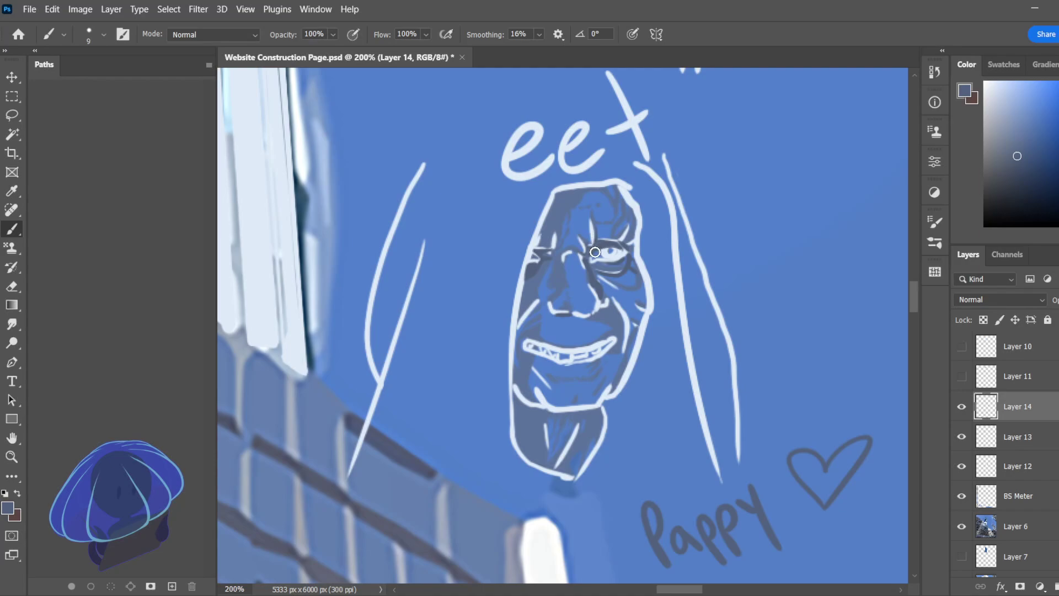
{"action": "left_click_drag", "start_coordinate": [598, 251], "coordinate": [629, 251]}
{"action": "mouse_move", "coordinate": [617, 251]}
{"action": "left_mouse_down"}
{"action": "mouse_move", "coordinate": [643, 246]}
{"action": "mouse_move", "coordinate": [626, 246]}
{"action": "mouse_move", "coordinate": [645, 229]}
{"action": "left_mouse_up"}
{"action": "mouse_move", "coordinate": [540, 363]}
{"action": "left_mouse_down"}
{"action": "mouse_move", "coordinate": [545, 376]}
{"action": "mouse_move", "coordinate": [565, 367]}
{"action": "mouse_move", "coordinate": [541, 369]}
{"action": "mouse_move", "coordinate": [553, 362]}
{"action": "left_mouse_up"}
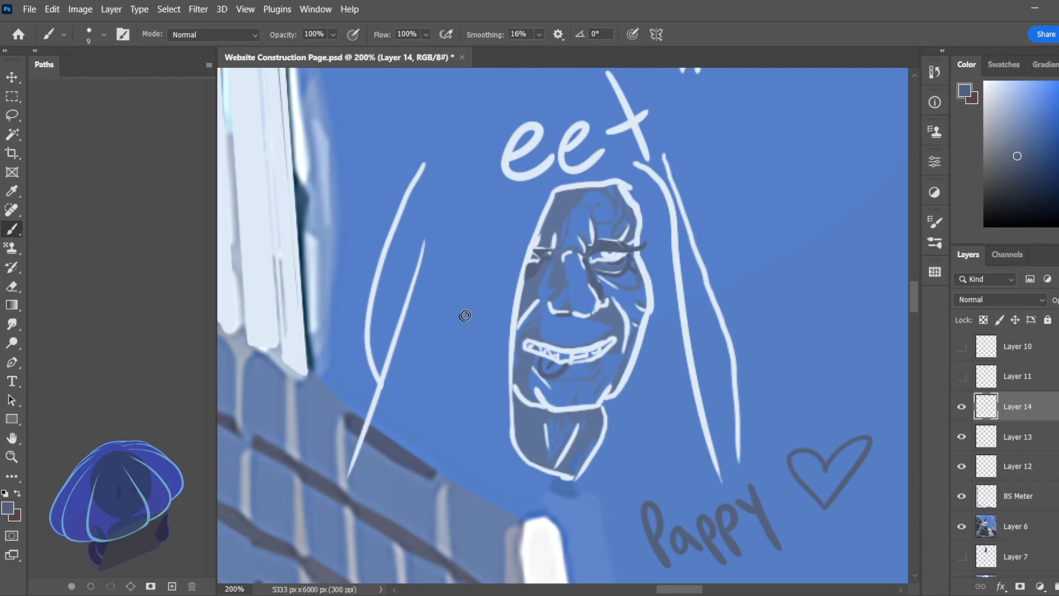
{"action": "key", "text": "ctrl+z"}
{"action": "key", "text": "ctrl+z"}
Sample the pale line-art colour and draw a tongue sticking out of the grinning mouth on Layer 13.
{"action": "left_click", "coordinate": [20, 192]}
{"action": "left_click", "coordinate": [716, 329]}
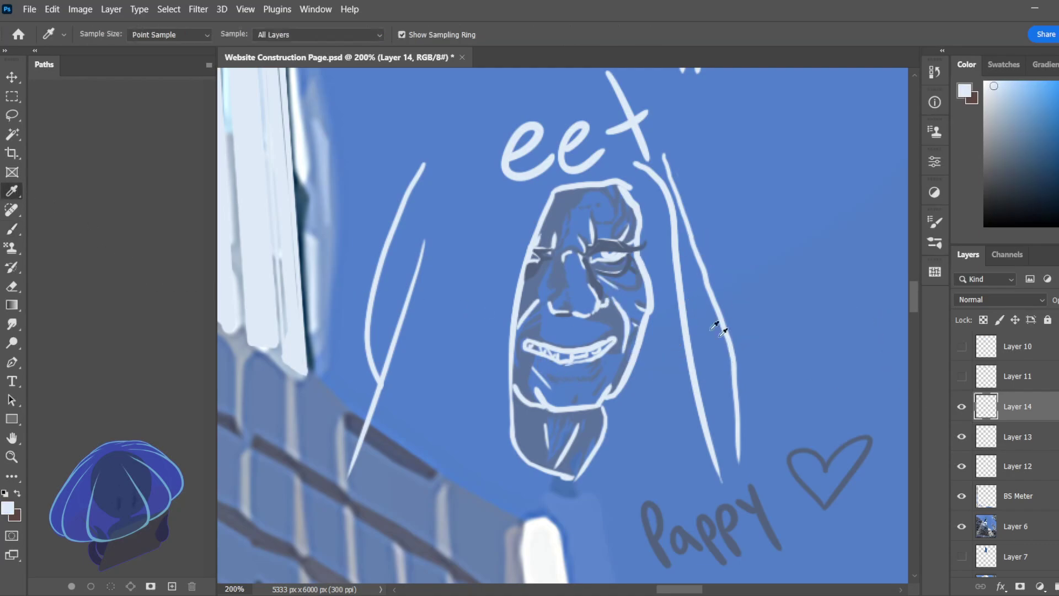
{"action": "left_click", "coordinate": [1055, 441]}
{"action": "key", "text": "b"}
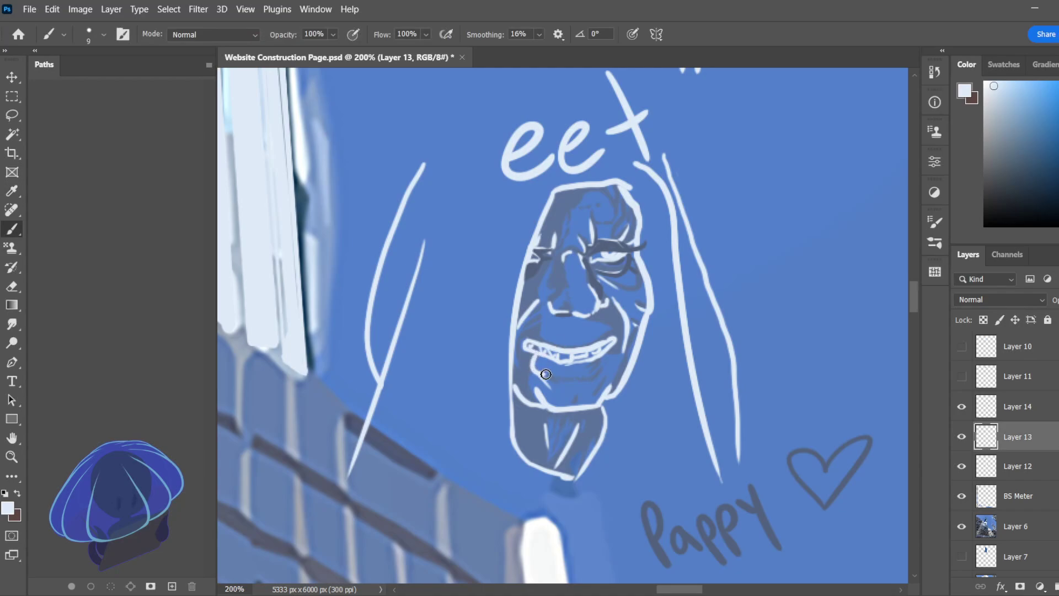
{"action": "left_click_drag", "start_coordinate": [546, 374], "coordinate": [561, 364]}
{"action": "mouse_move", "coordinate": [543, 354]}
{"action": "left_mouse_down"}
{"action": "mouse_move", "coordinate": [539, 347]}
{"action": "mouse_move", "coordinate": [554, 353]}
{"action": "mouse_move", "coordinate": [532, 348]}
{"action": "mouse_move", "coordinate": [551, 329]}
{"action": "mouse_move", "coordinate": [556, 354]}
{"action": "mouse_move", "coordinate": [547, 354]}
{"action": "mouse_move", "coordinate": [557, 339]}
{"action": "mouse_move", "coordinate": [563, 369]}
{"action": "mouse_move", "coordinate": [559, 358]}
{"action": "mouse_move", "coordinate": [547, 367]}
{"action": "left_mouse_up"}
Sample the dark grey-blue from the eyelash and dot rows of stubble above the upper lip on Layer 13.
{"action": "left_click", "coordinate": [12, 191]}
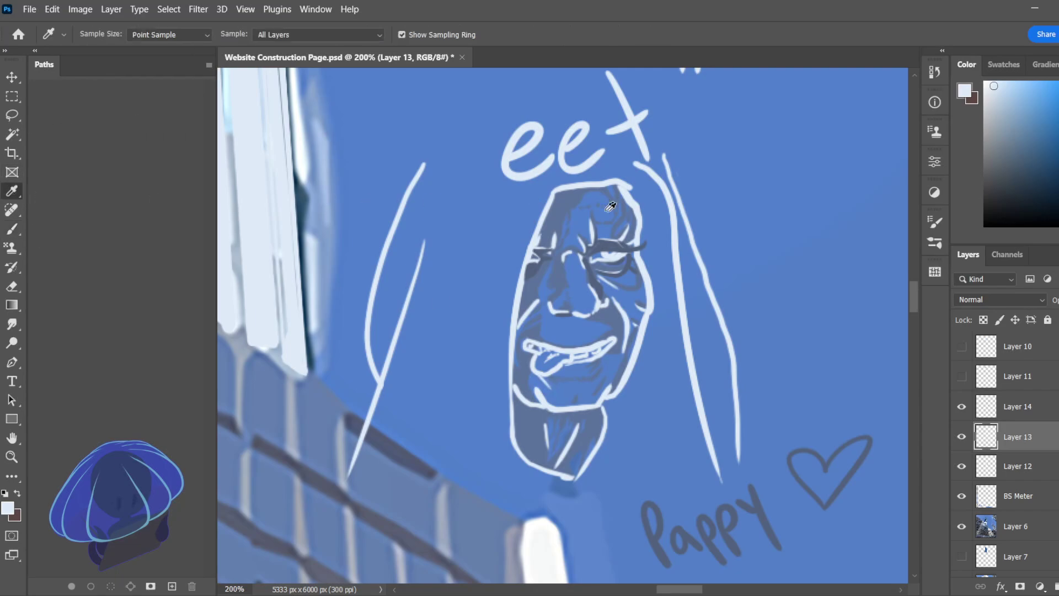
{"action": "left_click", "coordinate": [642, 245]}
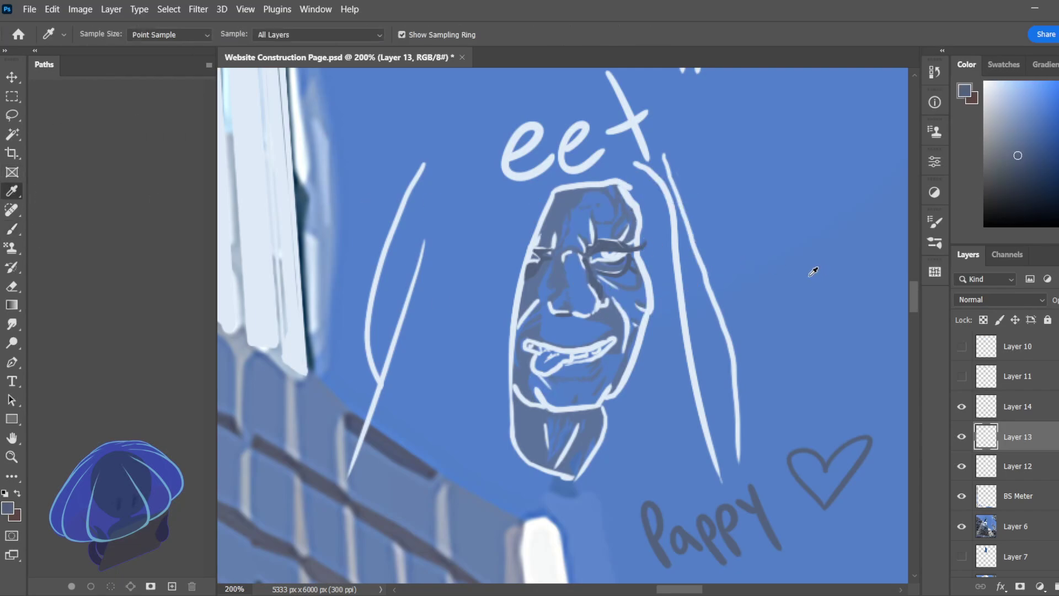
{"action": "key", "text": "b"}
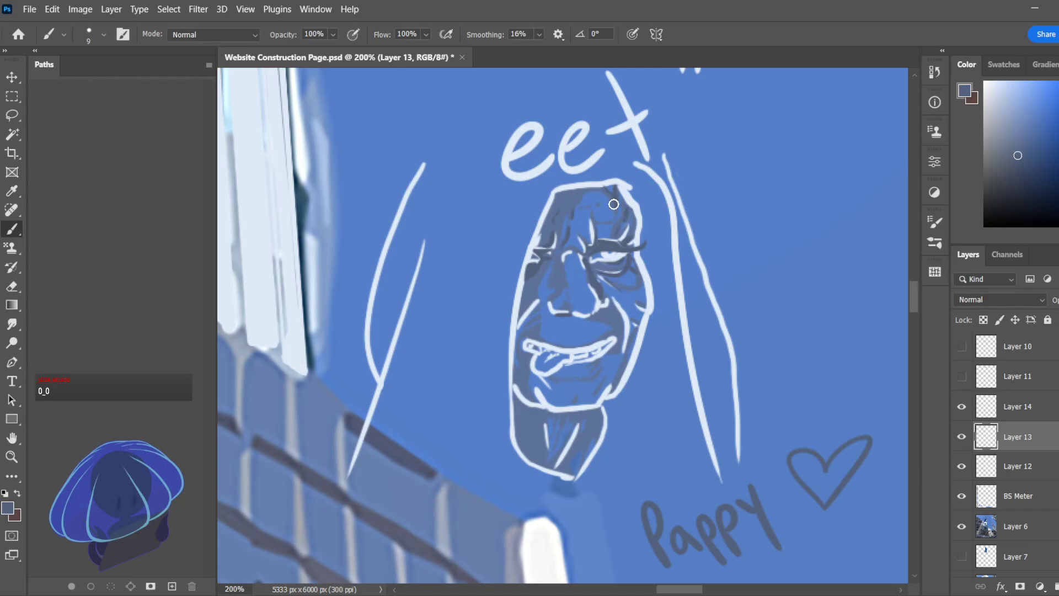
{"action": "left_click", "coordinate": [603, 330]}
{"action": "left_click", "coordinate": [608, 328]}
{"action": "left_click", "coordinate": [613, 327]}
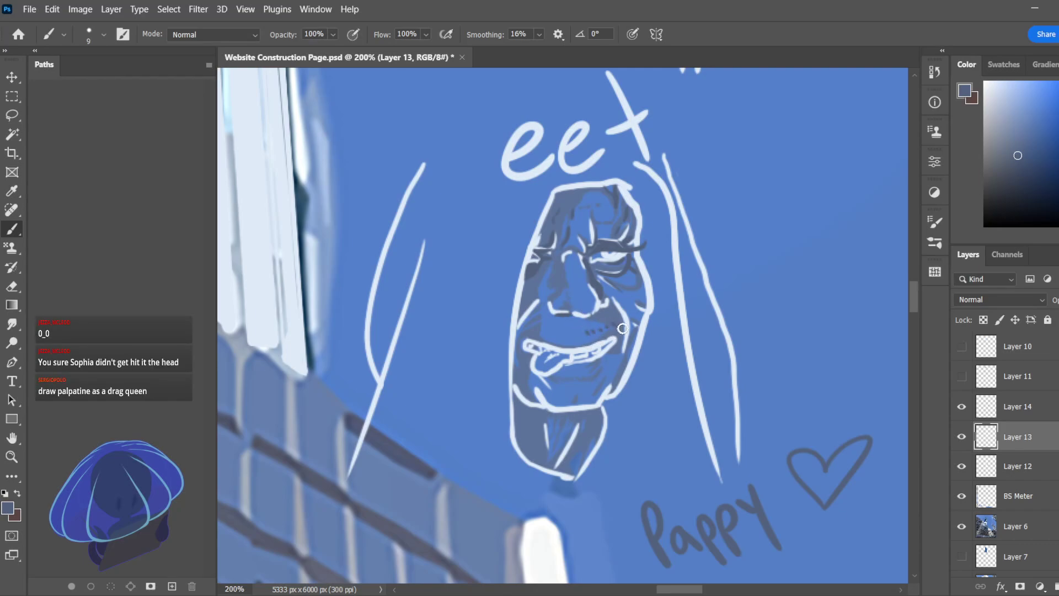
{"action": "left_click", "coordinate": [557, 329]}
{"action": "left_click", "coordinate": [548, 329]}
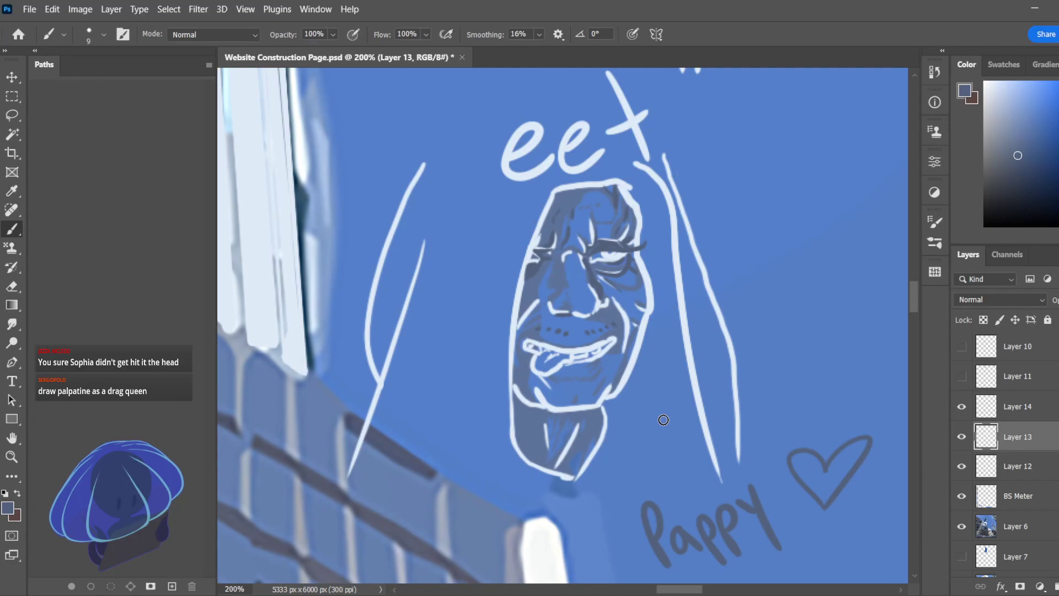
Paint dark grey-blue contour strokes along the face's outer cheek, eye corner and temple beside the open eye.
{"action": "scroll", "coordinate": [669, 362], "scroll_direction": "down", "scroll_amount": 3}
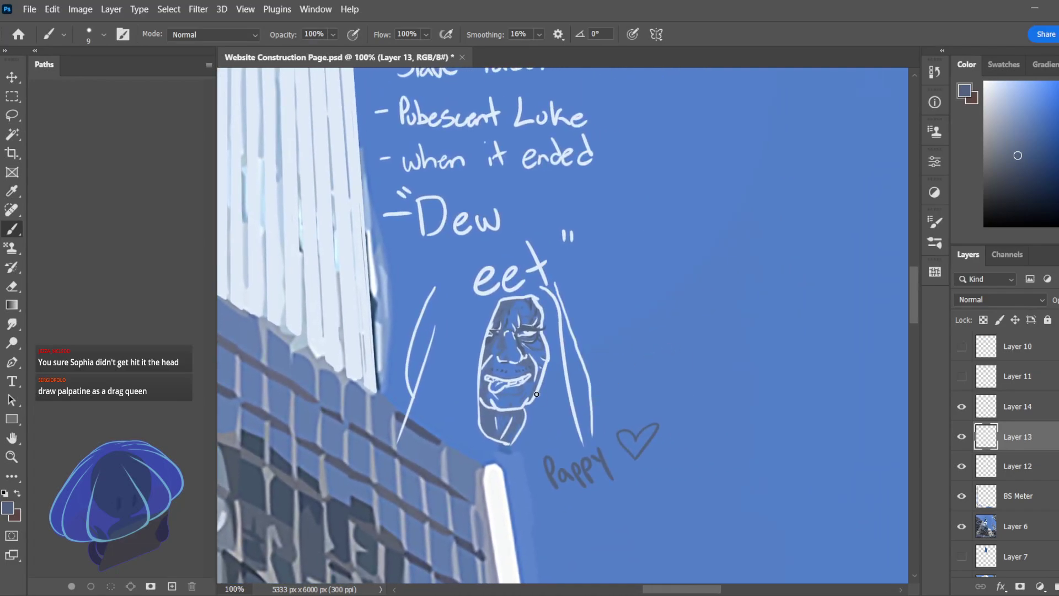
{"action": "scroll", "coordinate": [528, 353], "scroll_direction": "up", "scroll_amount": 3}
{"action": "scroll", "coordinate": [635, 386], "scroll_direction": "down", "scroll_amount": 2}
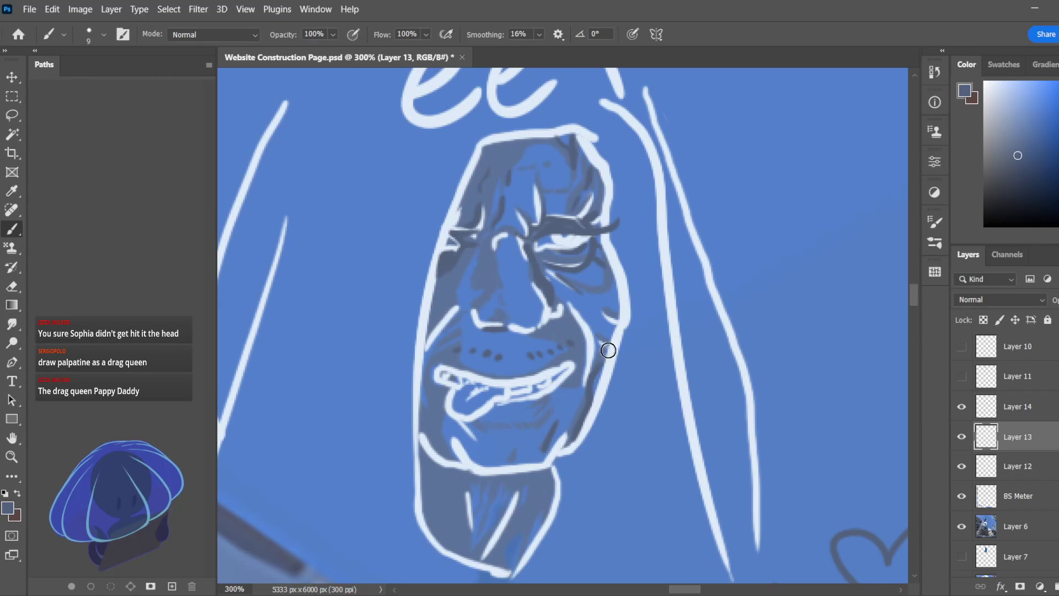
{"action": "mouse_move", "coordinate": [607, 350]}
{"action": "left_mouse_down"}
{"action": "mouse_move", "coordinate": [613, 312]}
{"action": "mouse_move", "coordinate": [618, 331]}
{"action": "mouse_move", "coordinate": [624, 308]}
{"action": "mouse_move", "coordinate": [611, 326]}
{"action": "mouse_move", "coordinate": [629, 304]}
{"action": "mouse_move", "coordinate": [622, 293]}
{"action": "mouse_move", "coordinate": [629, 325]}
{"action": "mouse_move", "coordinate": [616, 328]}
{"action": "mouse_move", "coordinate": [629, 300]}
{"action": "mouse_move", "coordinate": [619, 248]}
{"action": "left_mouse_up"}
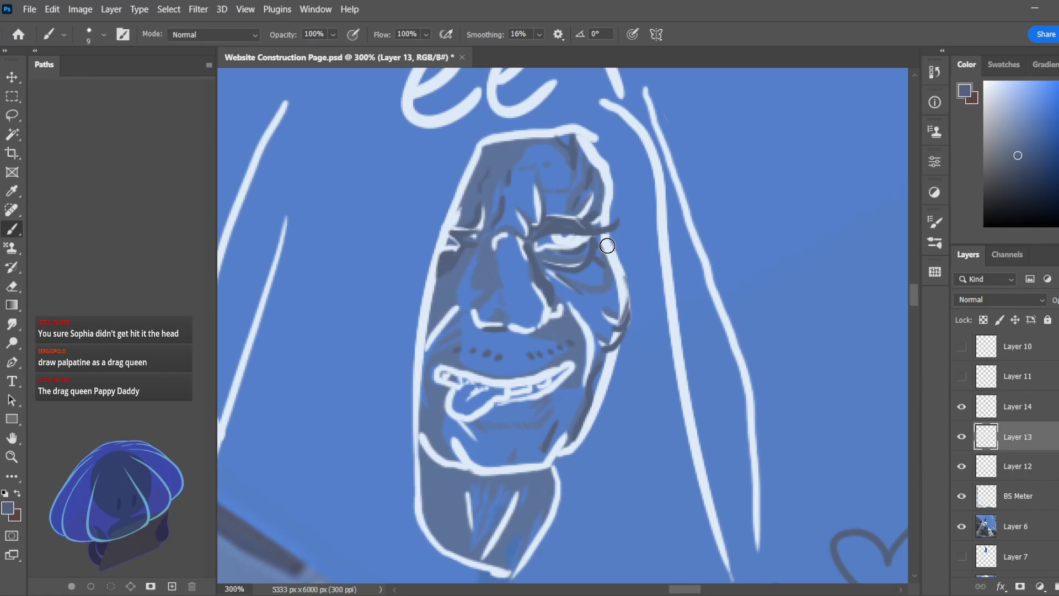
{"action": "left_click_drag", "start_coordinate": [588, 237], "coordinate": [625, 292]}
{"action": "mouse_move", "coordinate": [595, 243]}
{"action": "left_mouse_down"}
{"action": "mouse_move", "coordinate": [622, 274]}
{"action": "mouse_move", "coordinate": [629, 310]}
{"action": "left_mouse_up"}
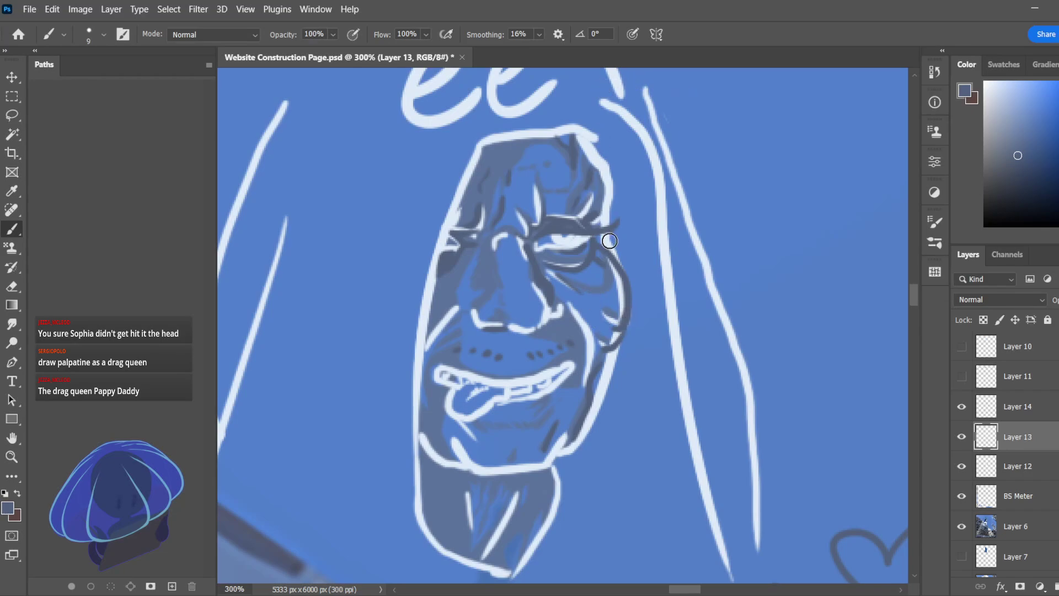
{"action": "mouse_move", "coordinate": [607, 233]}
{"action": "left_mouse_down"}
{"action": "mouse_move", "coordinate": [618, 222]}
{"action": "mouse_move", "coordinate": [612, 237]}
{"action": "left_mouse_up"}
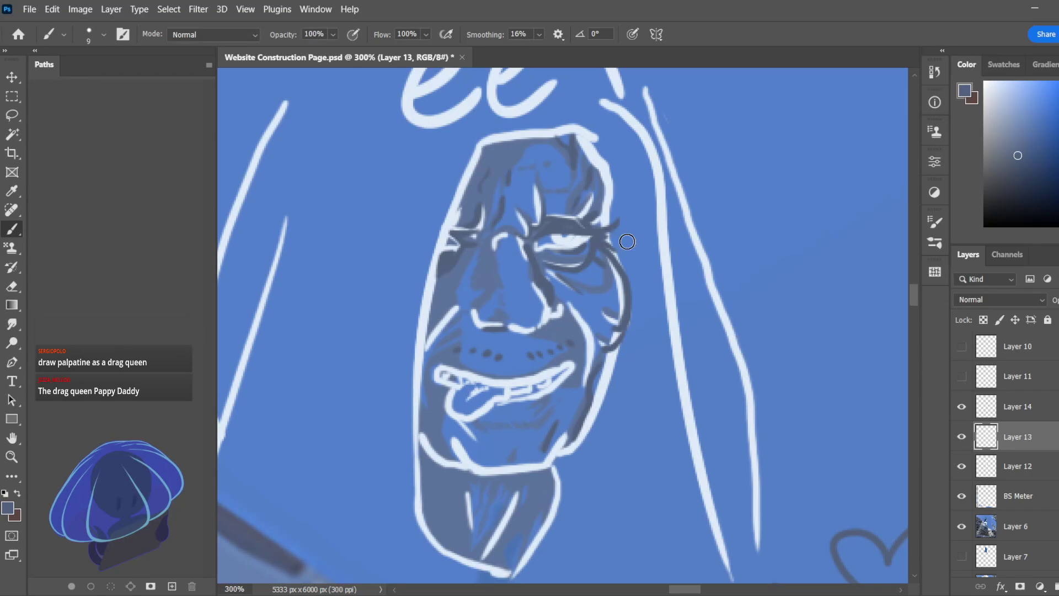
{"action": "mouse_move", "coordinate": [595, 222]}
{"action": "left_mouse_down"}
{"action": "mouse_move", "coordinate": [611, 197]}
{"action": "mouse_move", "coordinate": [594, 223]}
{"action": "mouse_move", "coordinate": [609, 177]}
{"action": "mouse_move", "coordinate": [607, 212]}
{"action": "mouse_move", "coordinate": [611, 187]}
{"action": "mouse_move", "coordinate": [595, 140]}
{"action": "mouse_move", "coordinate": [610, 197]}
{"action": "mouse_move", "coordinate": [584, 132]}
{"action": "mouse_move", "coordinate": [603, 170]}
{"action": "mouse_move", "coordinate": [601, 206]}
{"action": "mouse_move", "coordinate": [582, 140]}
{"action": "mouse_move", "coordinate": [606, 217]}
{"action": "mouse_move", "coordinate": [596, 168]}
{"action": "mouse_move", "coordinate": [604, 211]}
{"action": "mouse_move", "coordinate": [604, 187]}
{"action": "left_mouse_up"}
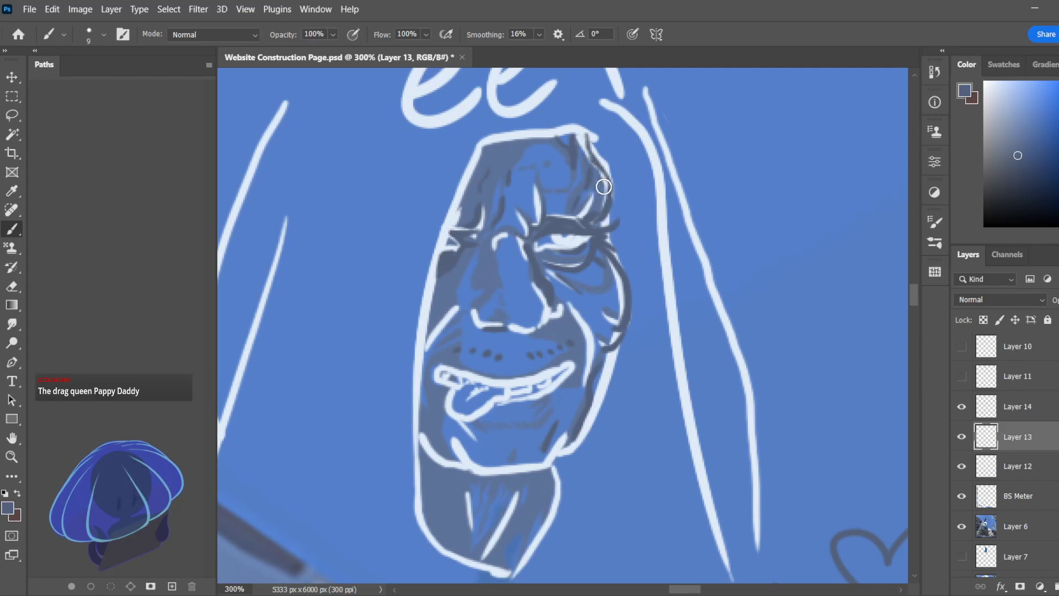
Add dark grey-blue shading beneath the chin line and inside the mouth around the teeth.
{"action": "mouse_move", "coordinate": [475, 417]}
{"action": "left_mouse_down"}
{"action": "mouse_move", "coordinate": [458, 436]}
{"action": "mouse_move", "coordinate": [457, 426]}
{"action": "mouse_move", "coordinate": [488, 463]}
{"action": "left_mouse_up"}
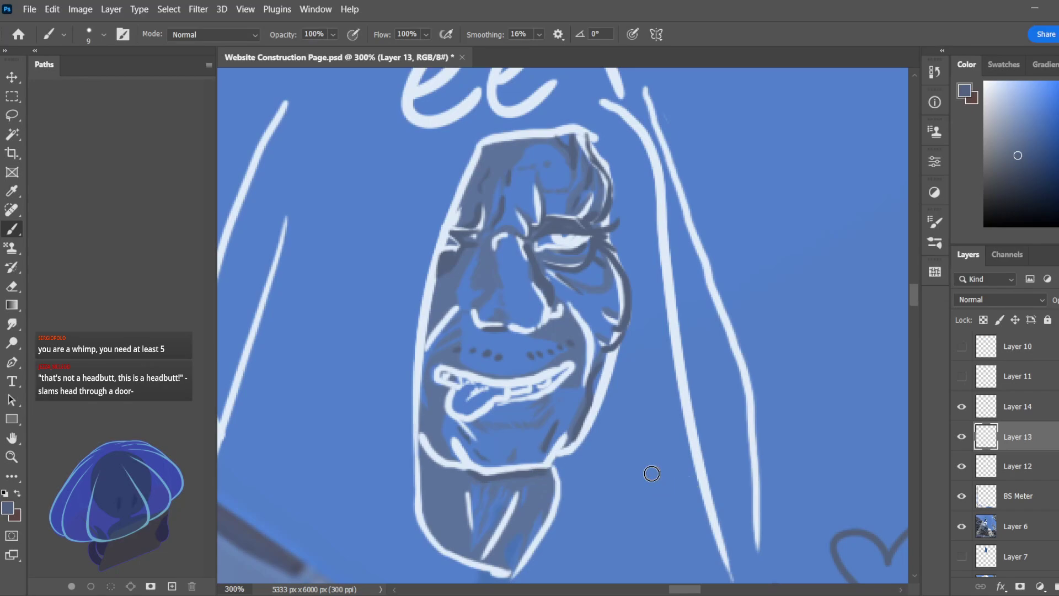
{"action": "left_click_drag", "start_coordinate": [506, 398], "coordinate": [528, 395]}
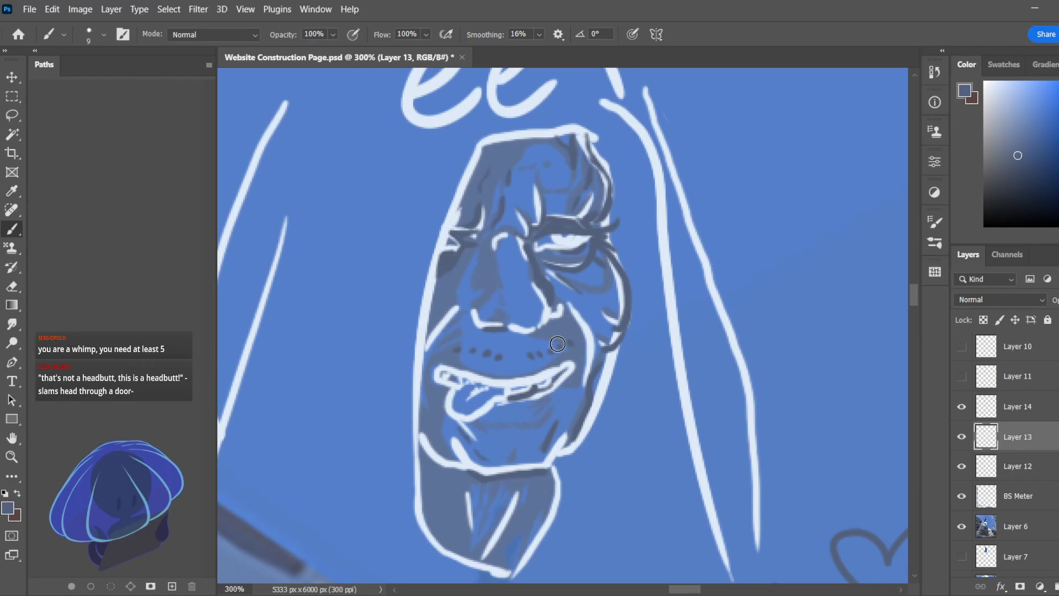
{"action": "mouse_move", "coordinate": [451, 379]}
{"action": "left_mouse_down"}
{"action": "mouse_move", "coordinate": [441, 373]}
{"action": "mouse_move", "coordinate": [464, 381]}
{"action": "left_mouse_up"}
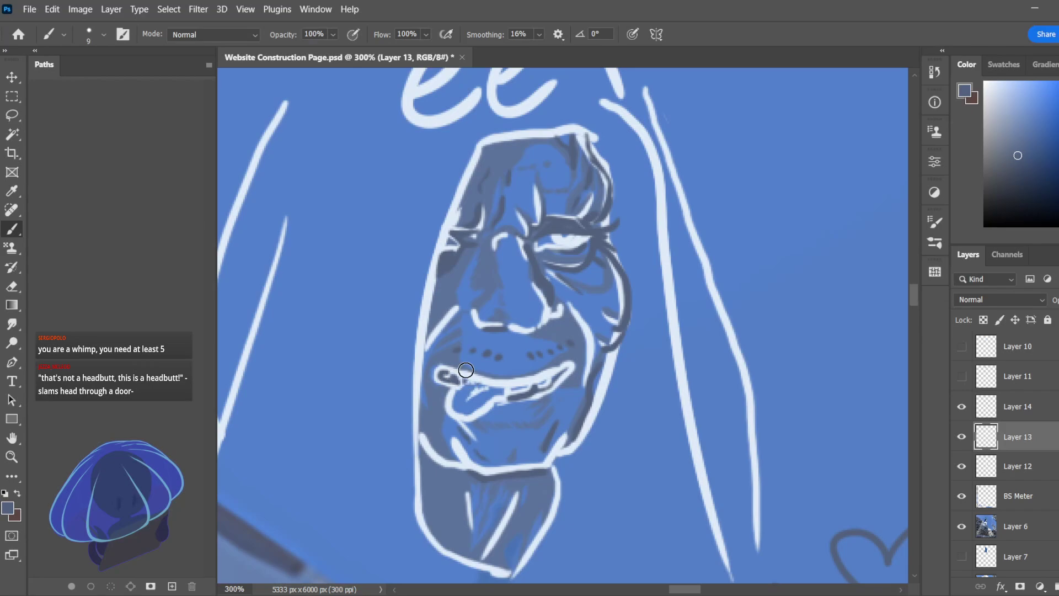
Examine the face doodle within the whole painting and close up, comparing it with Layers 13 and 14 hidden and shown.
{"action": "key", "text": "ctrl+0"}
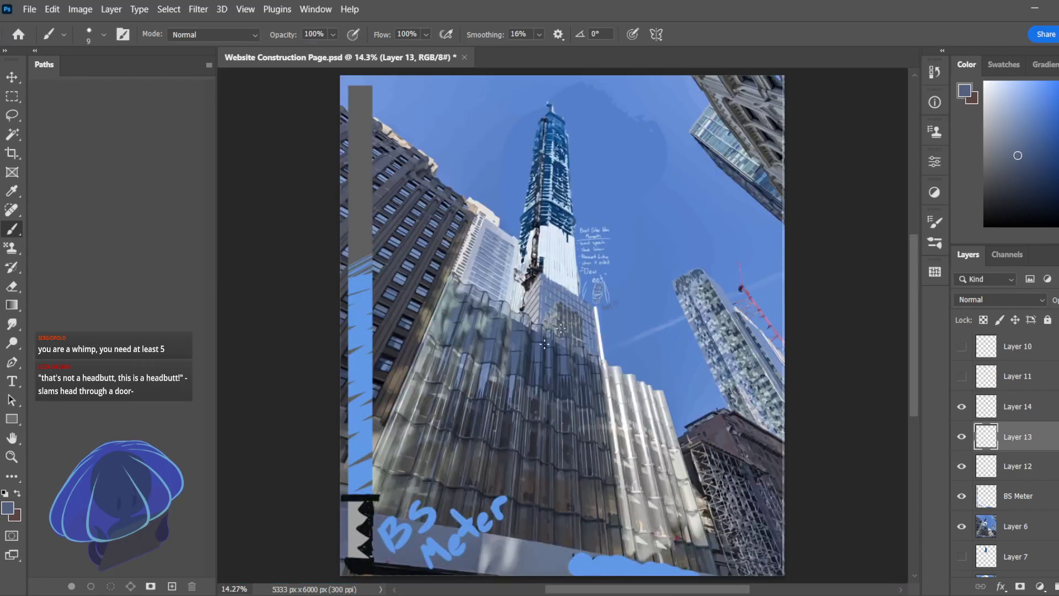
{"action": "left_click_drag", "start_coordinate": [618, 287], "coordinate": [618, 288]}
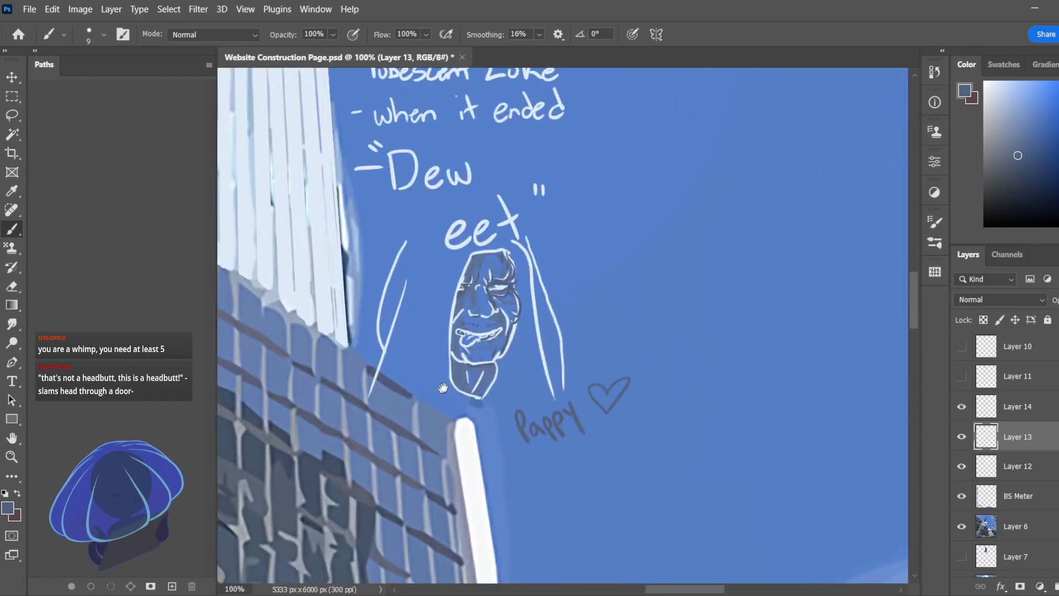
{"action": "left_click", "coordinate": [593, 310], "text": "ctrl"}
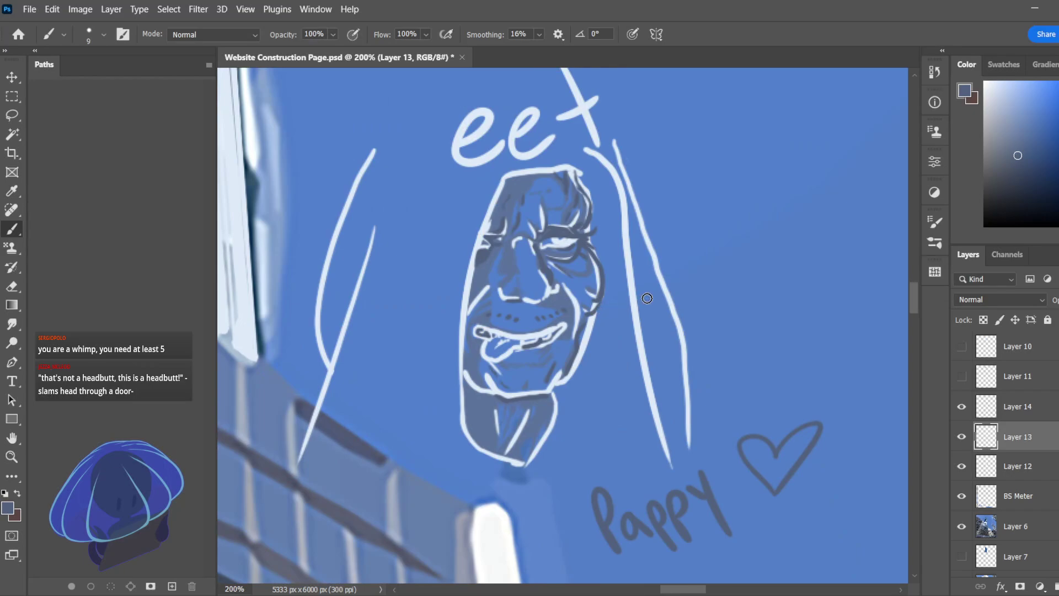
{"action": "left_click", "coordinate": [601, 273], "text": "alt"}
{"action": "scroll", "coordinate": [562, 325], "scroll_direction": "up", "scroll_amount": 1}
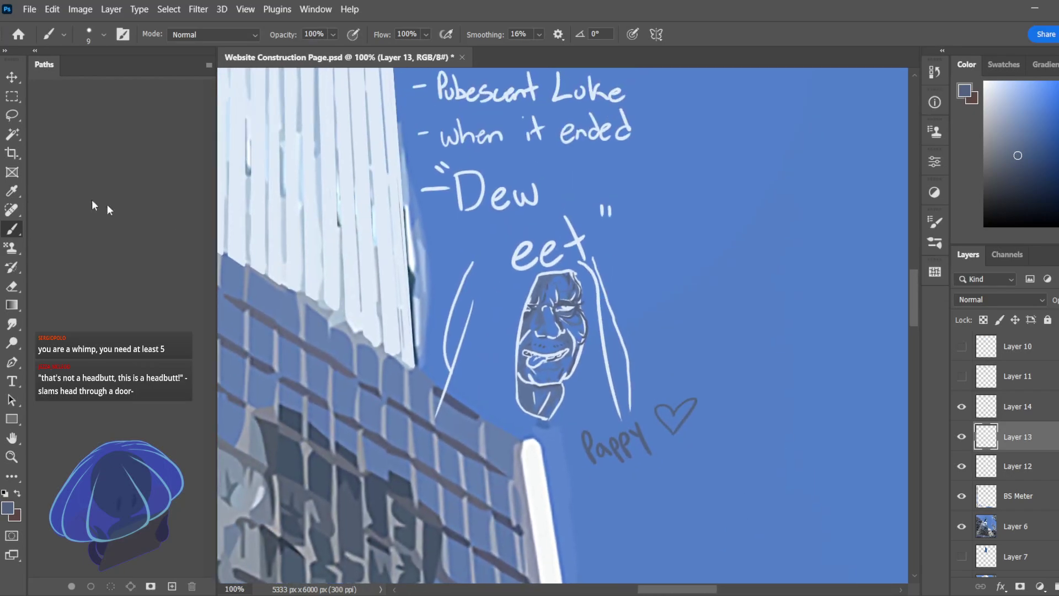
{"action": "left_click", "coordinate": [961, 438]}
{"action": "left_click", "coordinate": [962, 437]}
{"action": "left_click", "coordinate": [961, 437]}
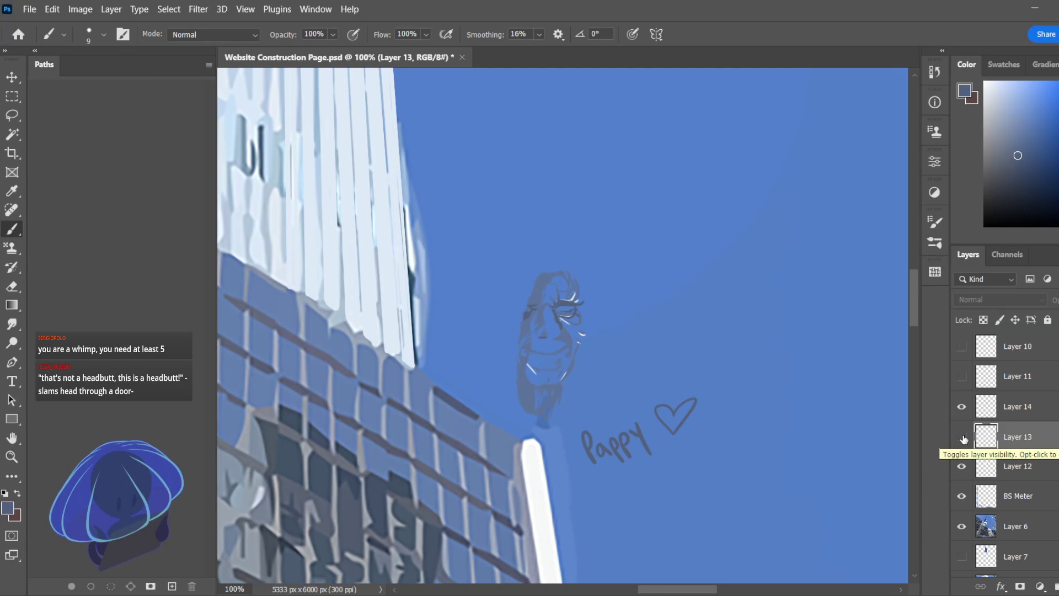
{"action": "left_click", "coordinate": [962, 437]}
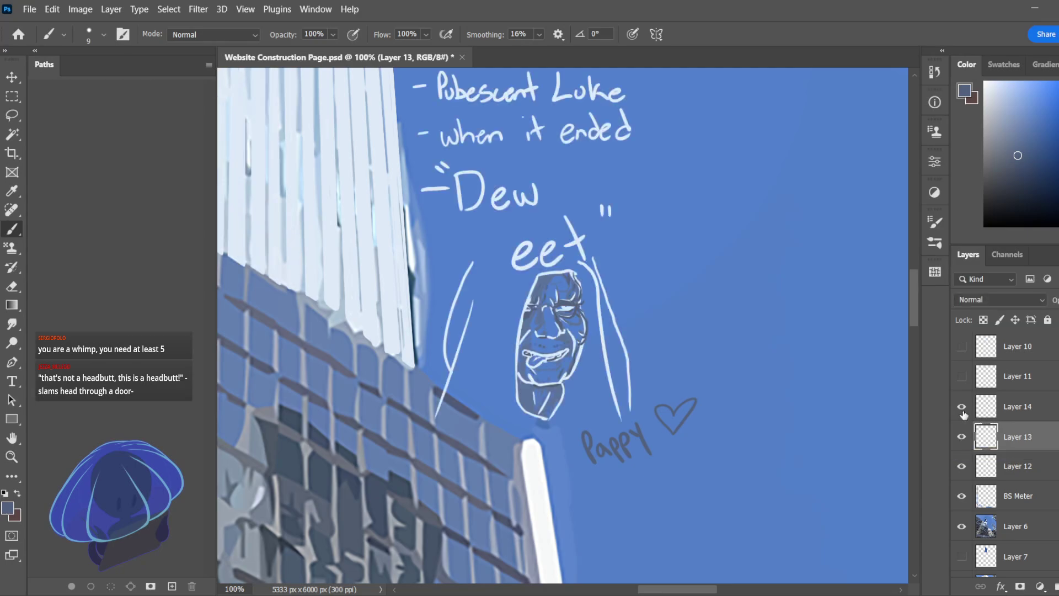
{"action": "left_click", "coordinate": [962, 412]}
{"action": "left_click", "coordinate": [962, 413]}
{"action": "left_click", "coordinate": [962, 412]}
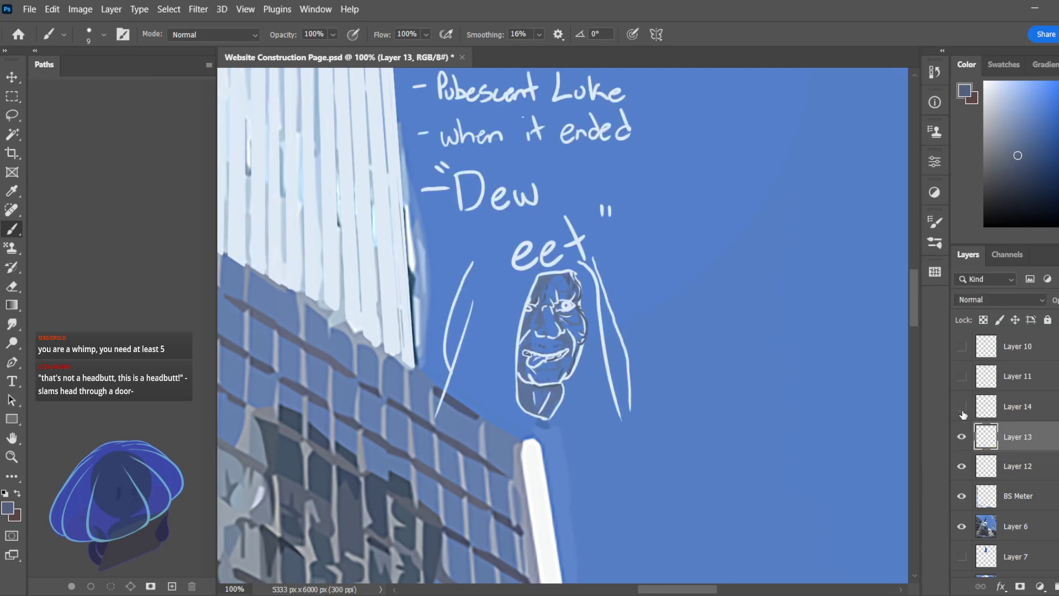
{"action": "left_click", "coordinate": [962, 411]}
{"action": "left_click", "coordinate": [962, 407]}
{"action": "left_click", "coordinate": [962, 406]}
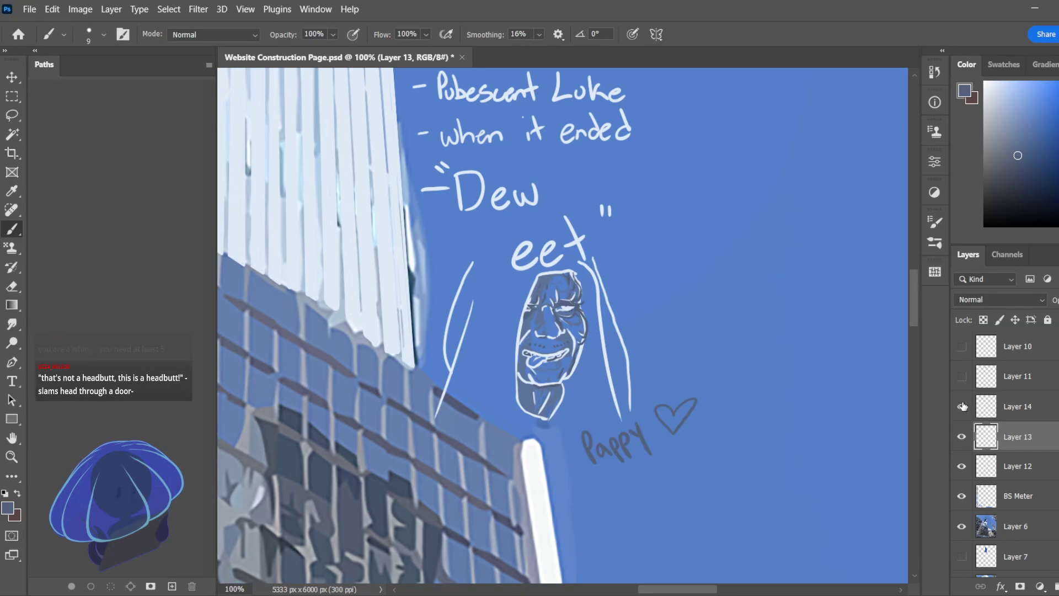
{"action": "left_click", "coordinate": [962, 406]}
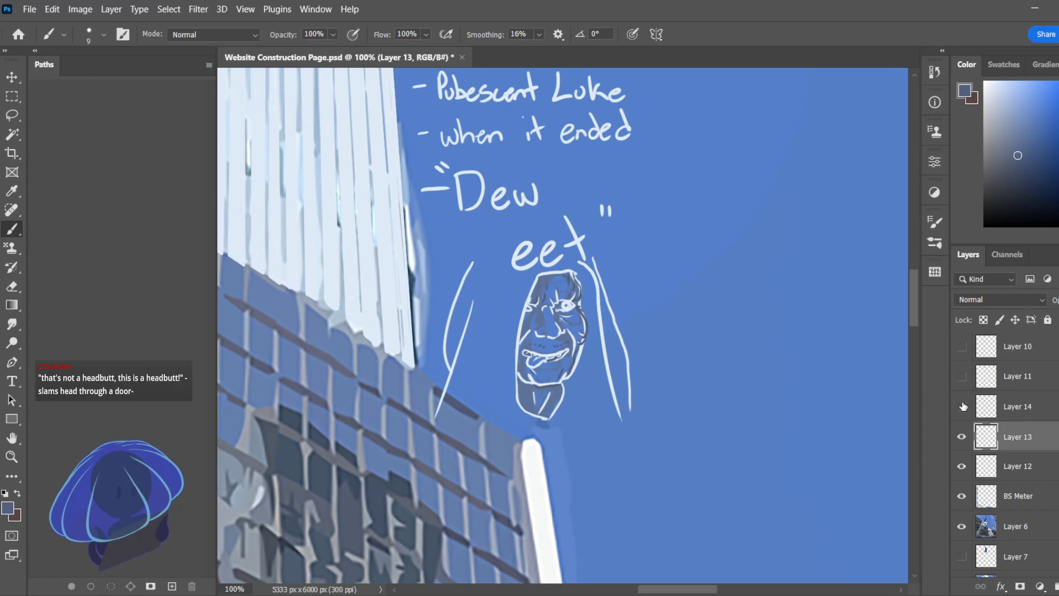
{"action": "left_click", "coordinate": [962, 407]}
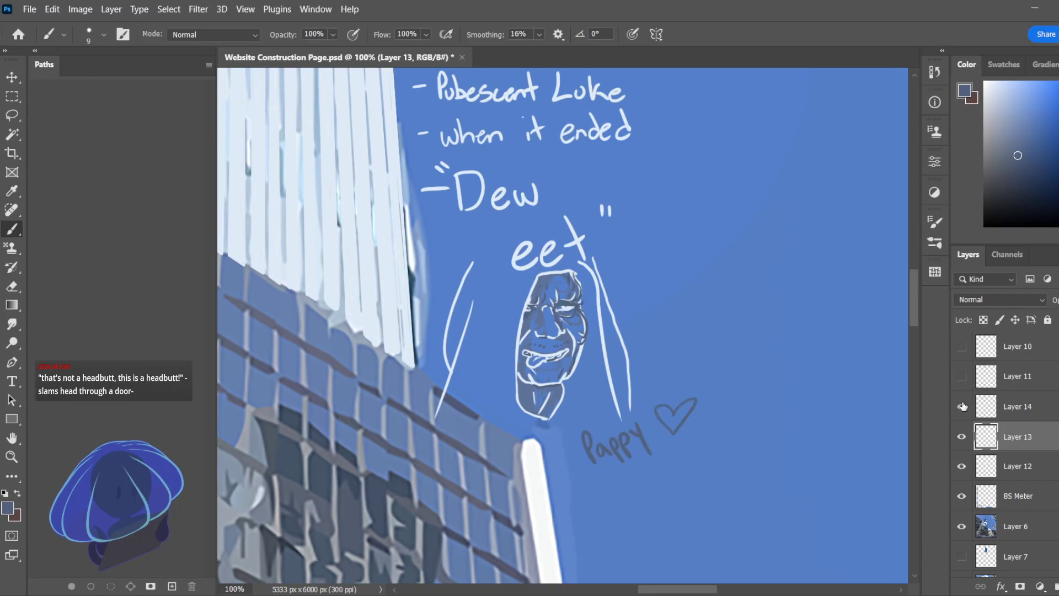
Merge Layer 14 down into Layer 13.
{"action": "left_click", "coordinate": [1005, 408]}
{"action": "right_click", "coordinate": [1004, 406]}
{"action": "left_click", "coordinate": [899, 478]}
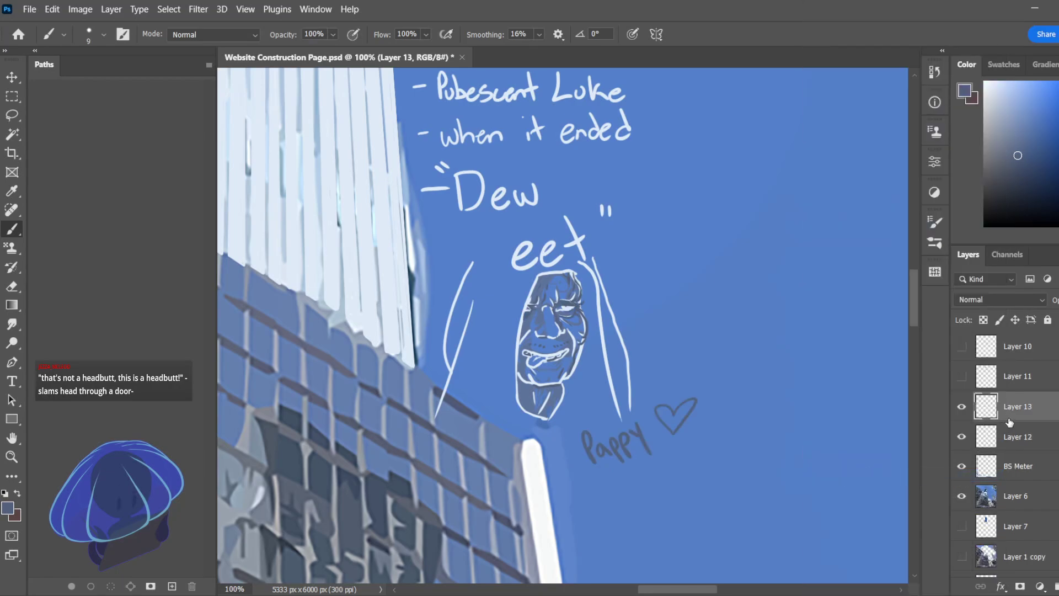
Merge Layer 13 down into Layer 12 and compare the painting with the merged layer hidden and shown.
{"action": "right_click", "coordinate": [1009, 422]}
{"action": "left_click", "coordinate": [905, 479]}
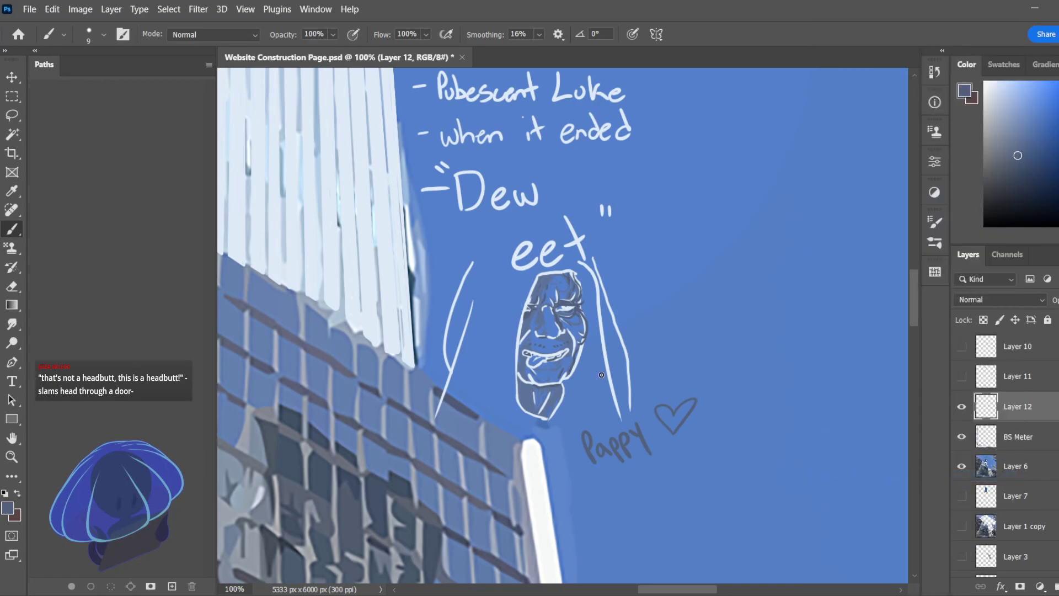
{"action": "left_click", "coordinate": [961, 407]}
{"action": "left_click", "coordinate": [961, 407]}
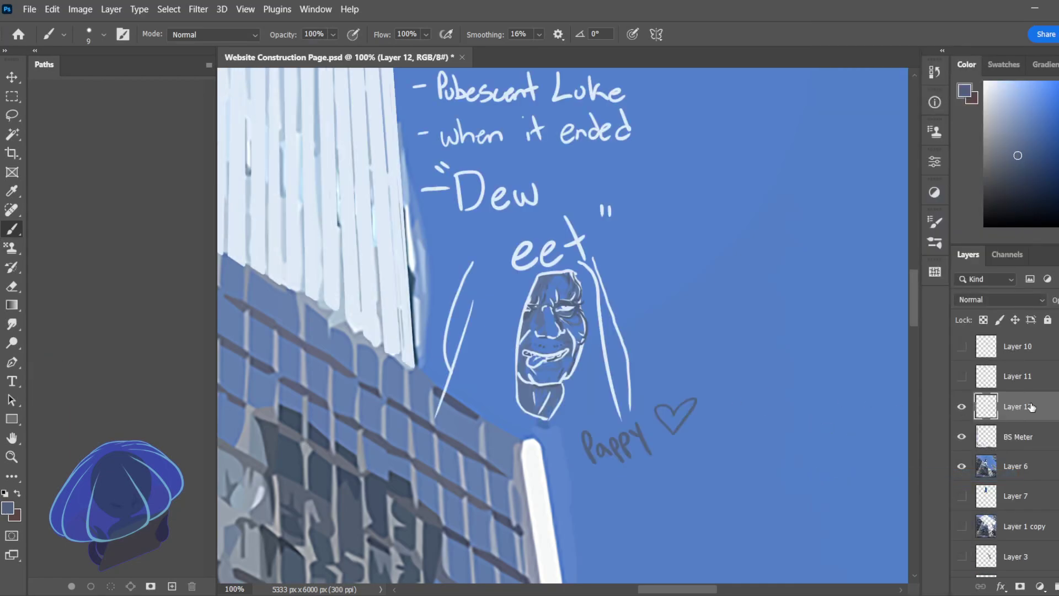
Lasso the hooded face doodle with its "Pappy" caption and heart, and move it sideways into the open sky, clear of the text list.
{"action": "left_click", "coordinate": [12, 115]}
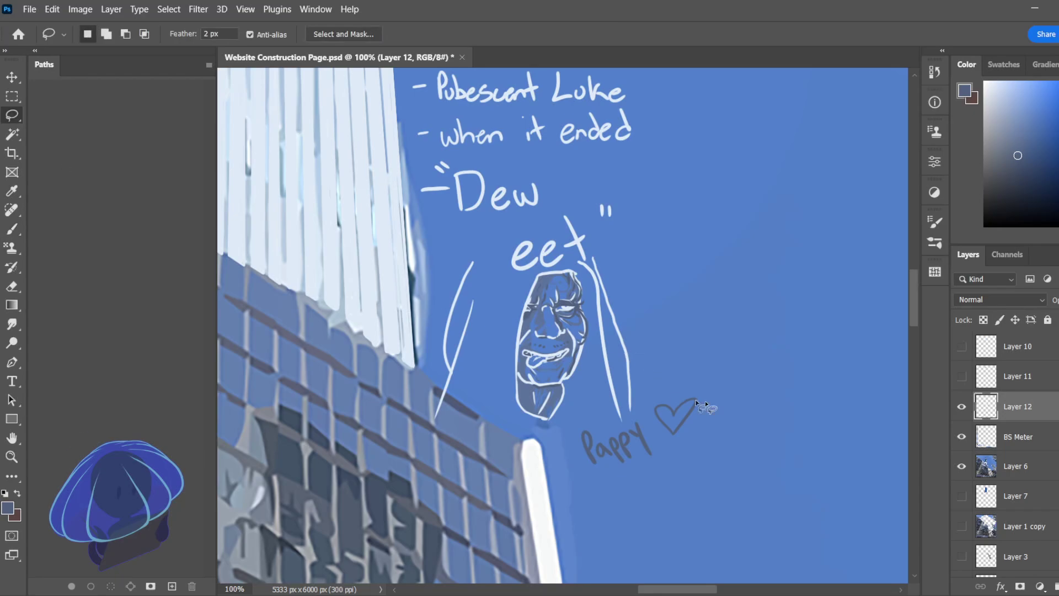
{"action": "mouse_move", "coordinate": [765, 406]}
{"action": "left_mouse_down"}
{"action": "mouse_move", "coordinate": [703, 310]}
{"action": "mouse_move", "coordinate": [635, 259]}
{"action": "mouse_move", "coordinate": [597, 249]}
{"action": "mouse_move", "coordinate": [587, 263]}
{"action": "mouse_move", "coordinate": [518, 279]}
{"action": "mouse_move", "coordinate": [470, 264]}
{"action": "mouse_move", "coordinate": [459, 246]}
{"action": "mouse_move", "coordinate": [380, 398]}
{"action": "mouse_move", "coordinate": [434, 501]}
{"action": "mouse_move", "coordinate": [734, 485]}
{"action": "mouse_move", "coordinate": [759, 379]}
{"action": "left_mouse_up"}
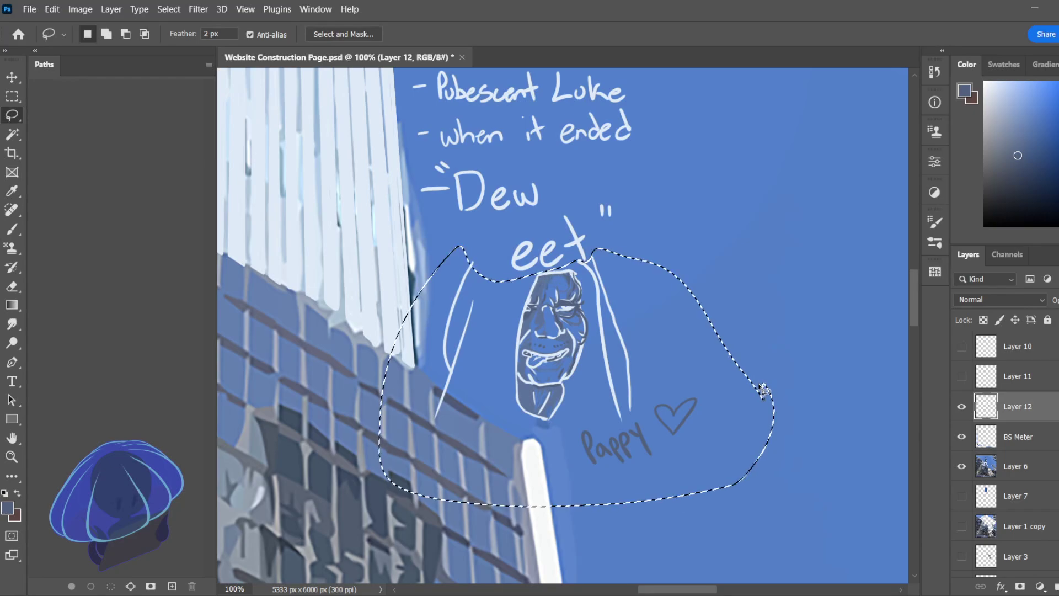
{"action": "left_click", "coordinate": [8, 85]}
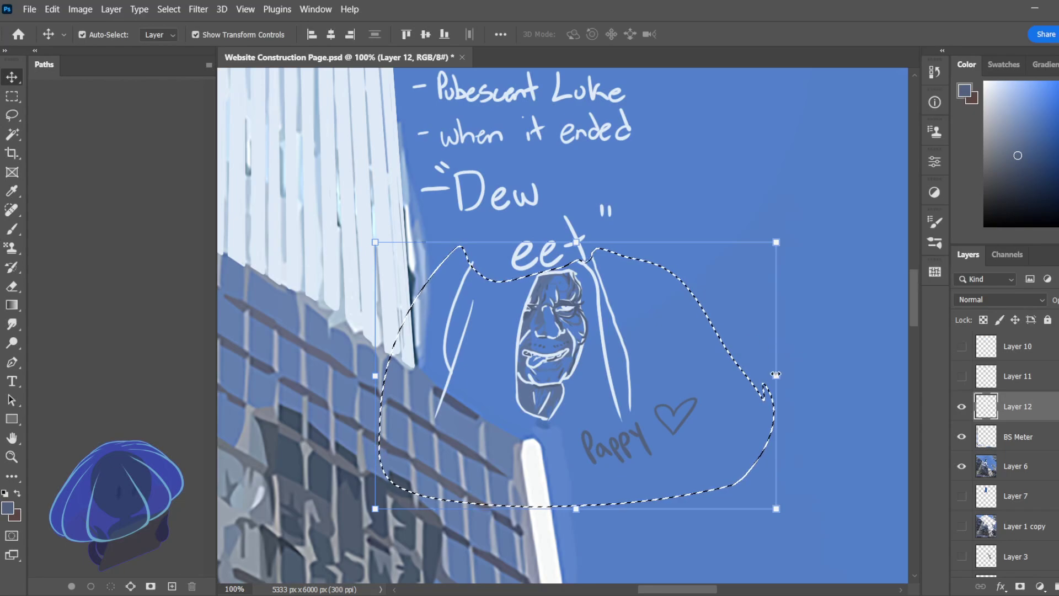
{"action": "key", "text": "ctrl+t"}
{"action": "mouse_move", "coordinate": [567, 351]}
{"action": "left_mouse_down"}
{"action": "mouse_move", "coordinate": [745, 351]}
{"action": "mouse_move", "coordinate": [734, 362]}
{"action": "left_mouse_up"}
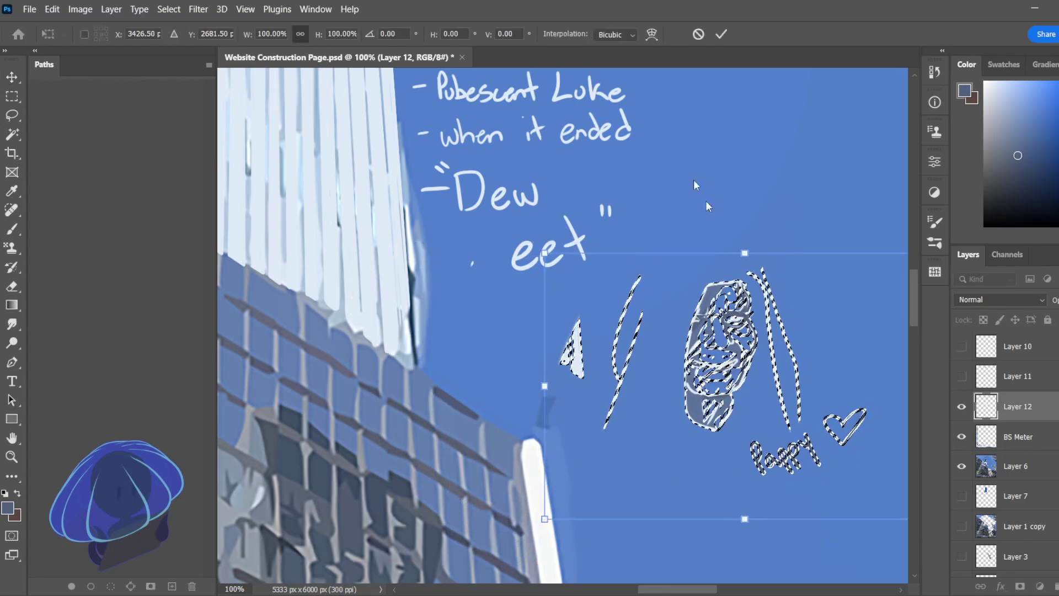
{"action": "left_click", "coordinate": [718, 35]}
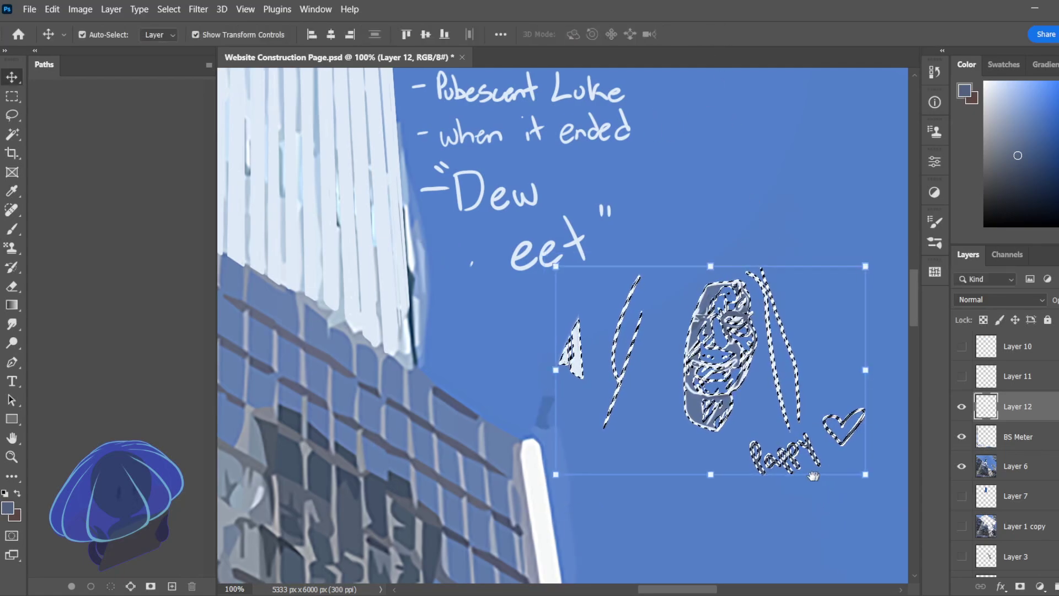
Deselect the moved doodle and delete the stray white triangular fragment beside its outer hood line.
{"action": "scroll", "coordinate": [716, 497], "scroll_direction": "right", "scroll_amount": 5}
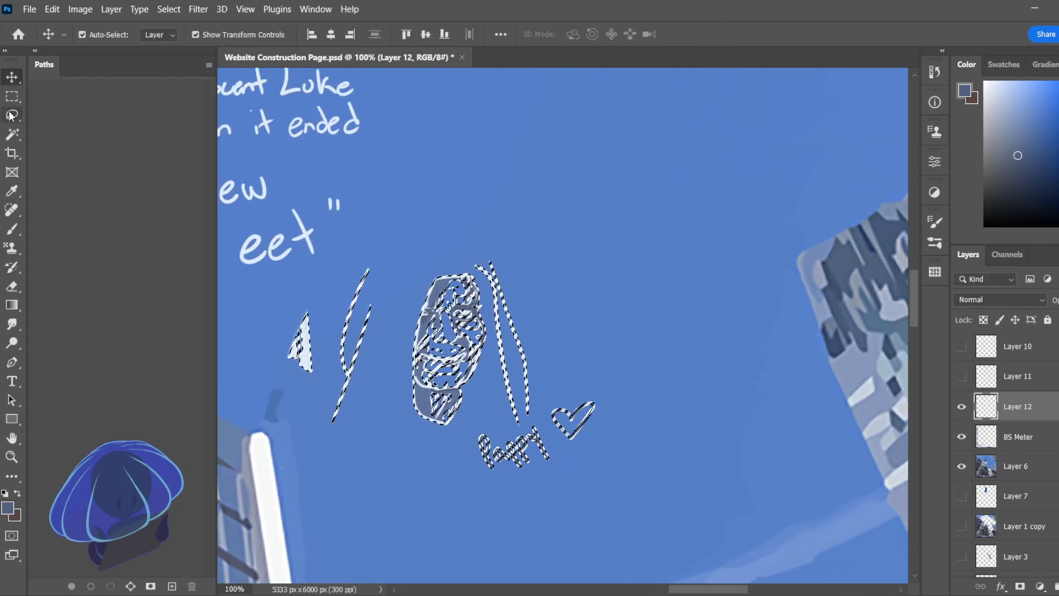
{"action": "key", "text": "l"}
{"action": "key", "text": "ctrl+d"}
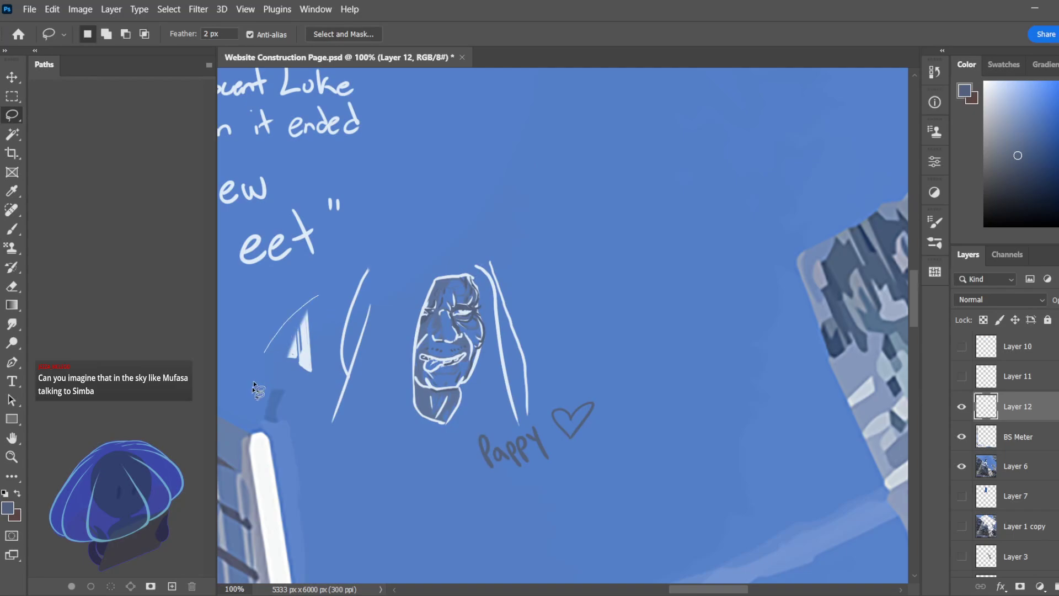
{"action": "mouse_move", "coordinate": [253, 384]}
{"action": "left_mouse_down"}
{"action": "mouse_move", "coordinate": [282, 463]}
{"action": "mouse_move", "coordinate": [311, 380]}
{"action": "left_mouse_up"}
{"action": "left_click_drag", "start_coordinate": [315, 311], "coordinate": [317, 302]}
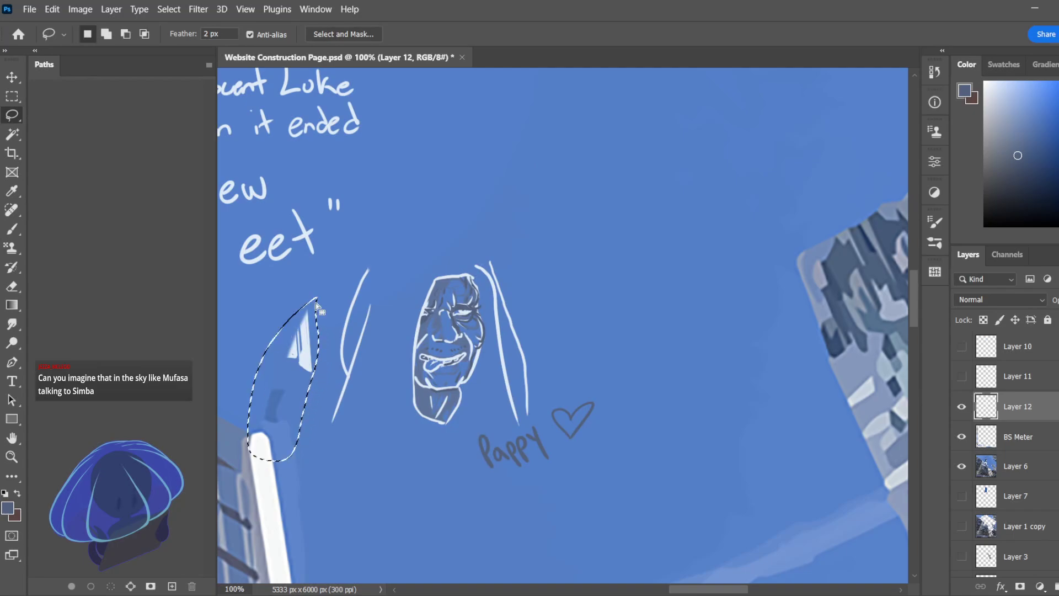
{"action": "key", "text": "Delete"}
{"action": "key", "text": "ctrl+d"}
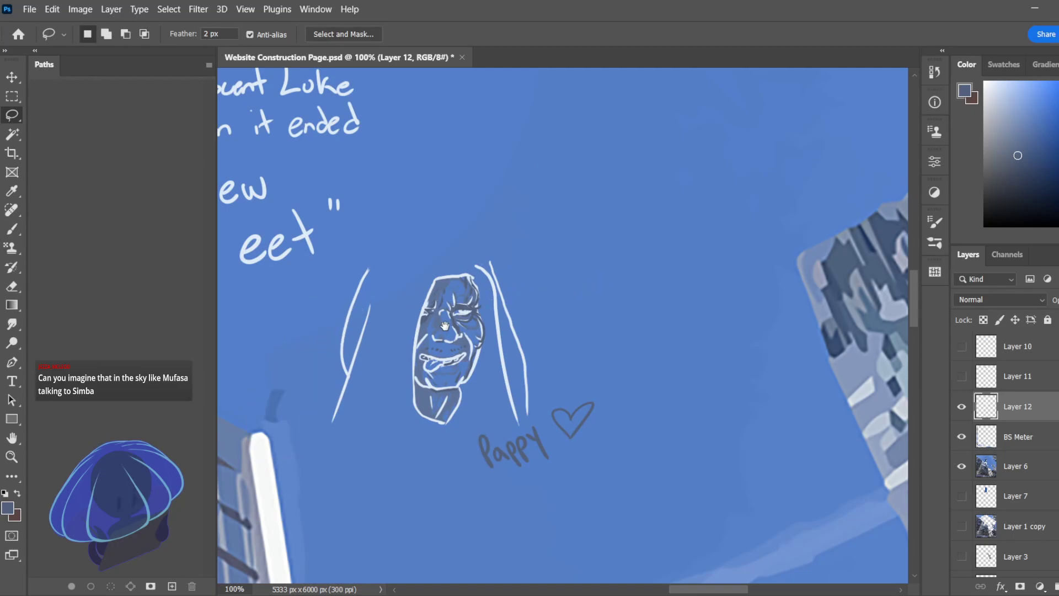
Lasso the face doodle together with its hood lines, "Pappy" caption and heart within the whole painting.
{"action": "left_click_drag", "start_coordinate": [445, 325], "coordinate": [568, 286]}
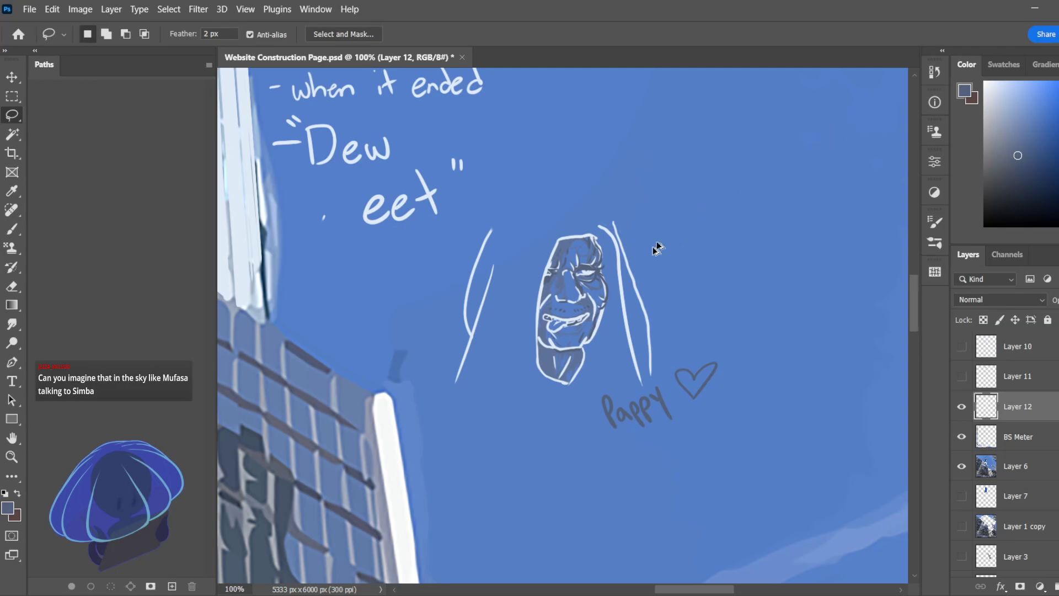
{"action": "scroll", "coordinate": [628, 302], "scroll_direction": "down", "scroll_amount": 4}
{"action": "scroll", "coordinate": [628, 302], "scroll_direction": "down", "scroll_amount": 3}
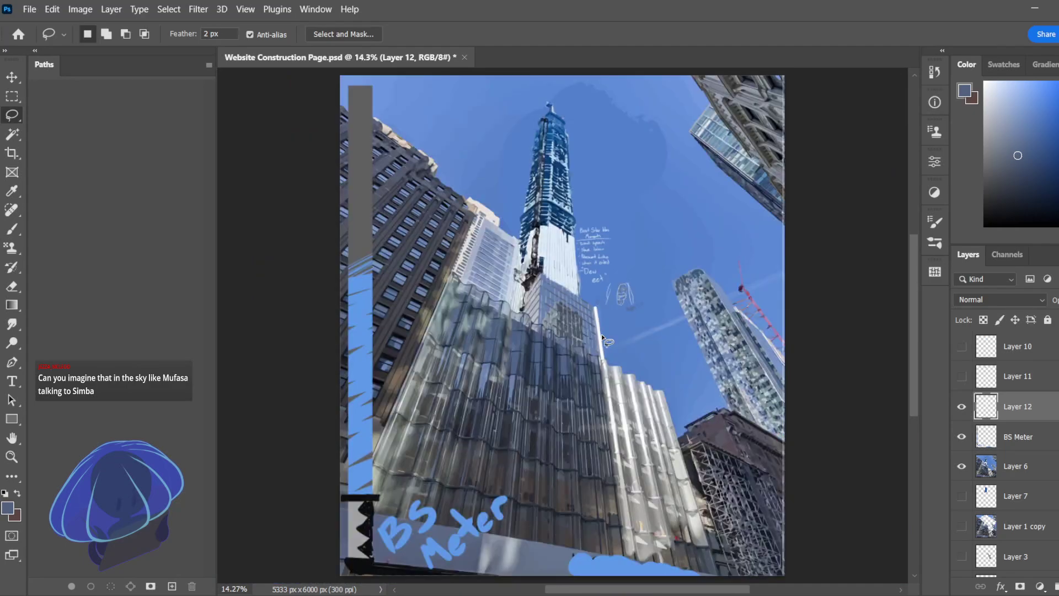
{"action": "left_click", "coordinate": [12, 78]}
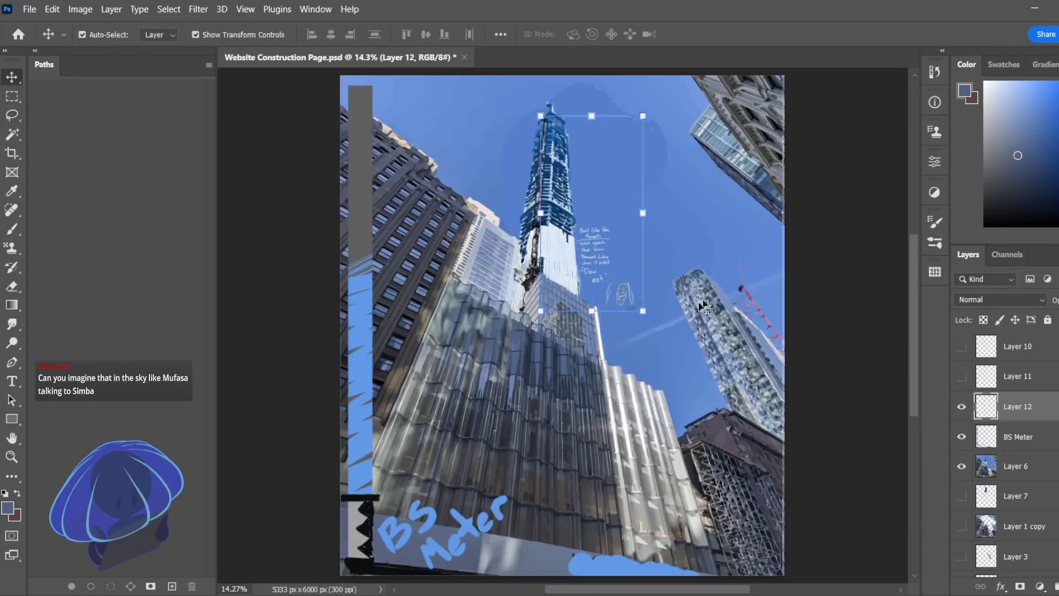
{"action": "left_click", "coordinate": [13, 117]}
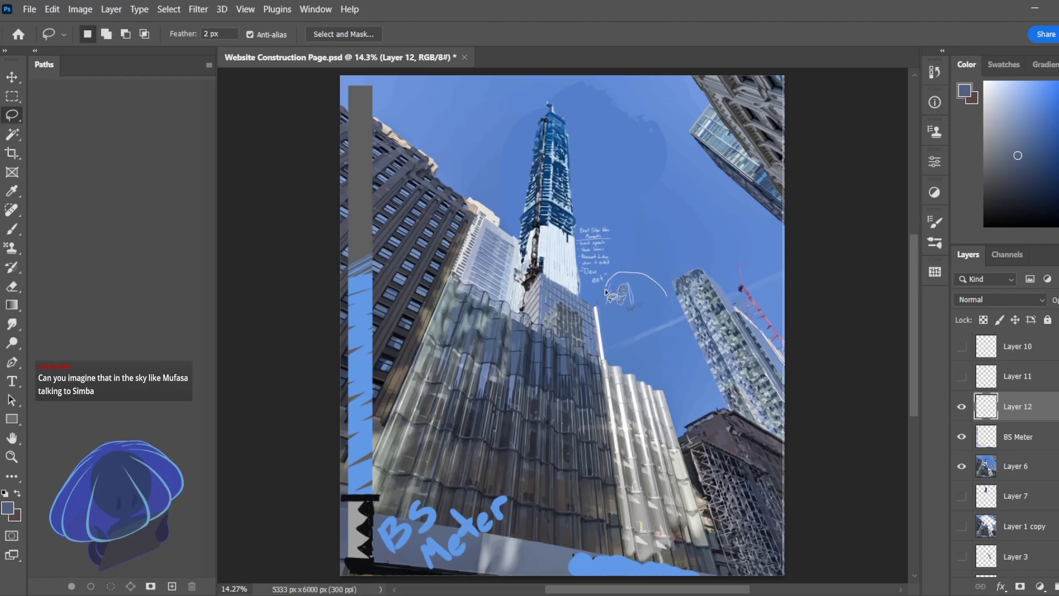
{"action": "left_click_drag", "start_coordinate": [663, 313], "coordinate": [660, 314]}
Try to enlarge the selected doodle to about 482%, flip it horizontally, rotate it 155.65° and place it in the sky between the tower and corner buildings.
{"action": "key", "text": "v"}
{"action": "mouse_move", "coordinate": [666, 271]}
{"action": "left_mouse_down"}
{"action": "mouse_move", "coordinate": [673, 248]}
{"action": "mouse_move", "coordinate": [816, 95]}
{"action": "mouse_move", "coordinate": [885, 38]}
{"action": "left_mouse_up"}
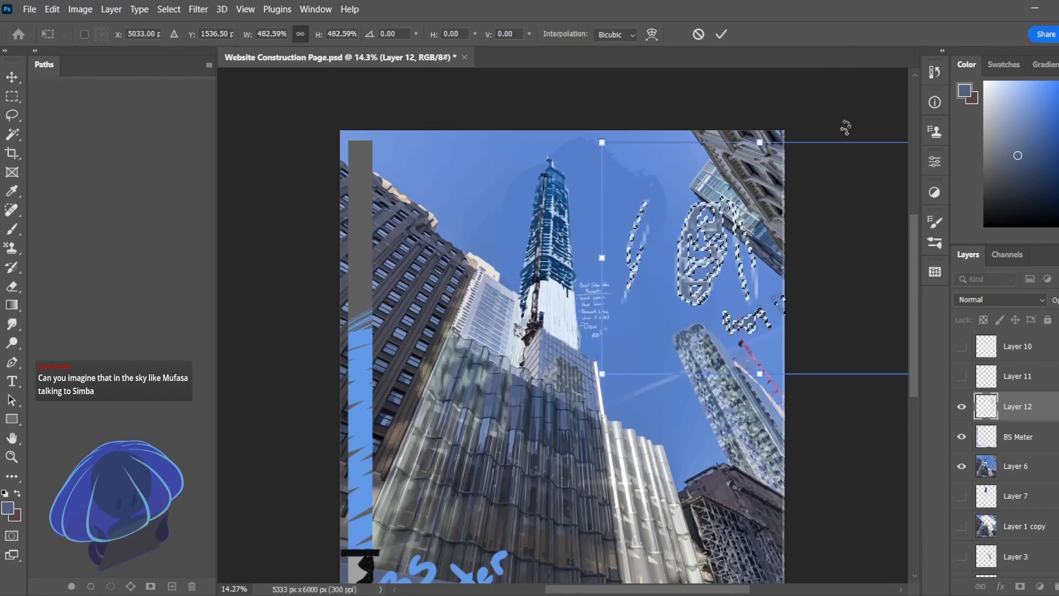
{"action": "right_click", "coordinate": [724, 309]}
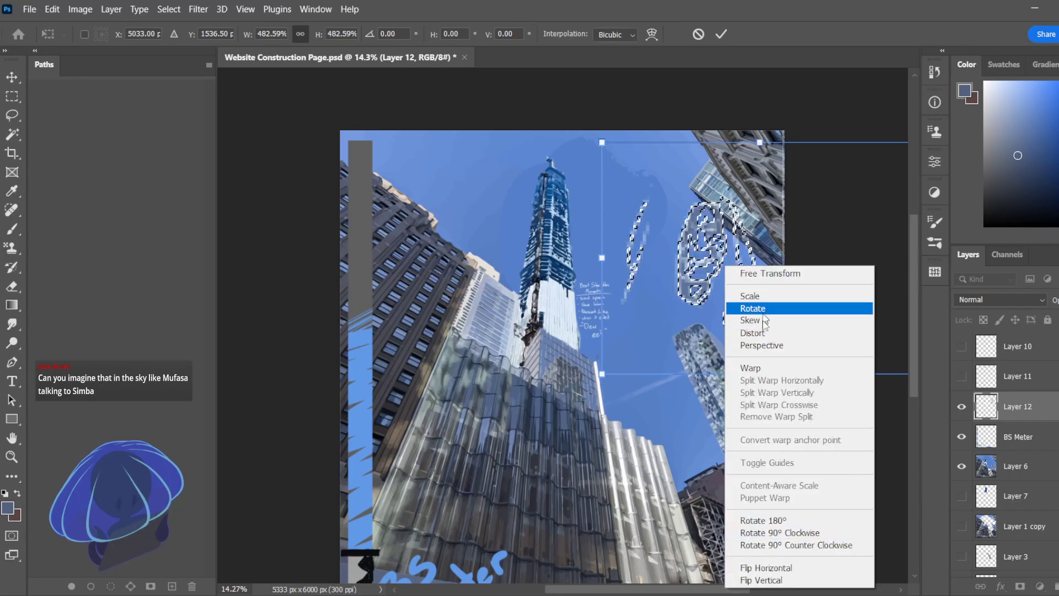
{"action": "left_click", "coordinate": [772, 568]}
{"action": "left_click_drag", "start_coordinate": [757, 275], "coordinate": [608, 252]}
{"action": "left_click_drag", "start_coordinate": [792, 385], "coordinate": [841, 291]}
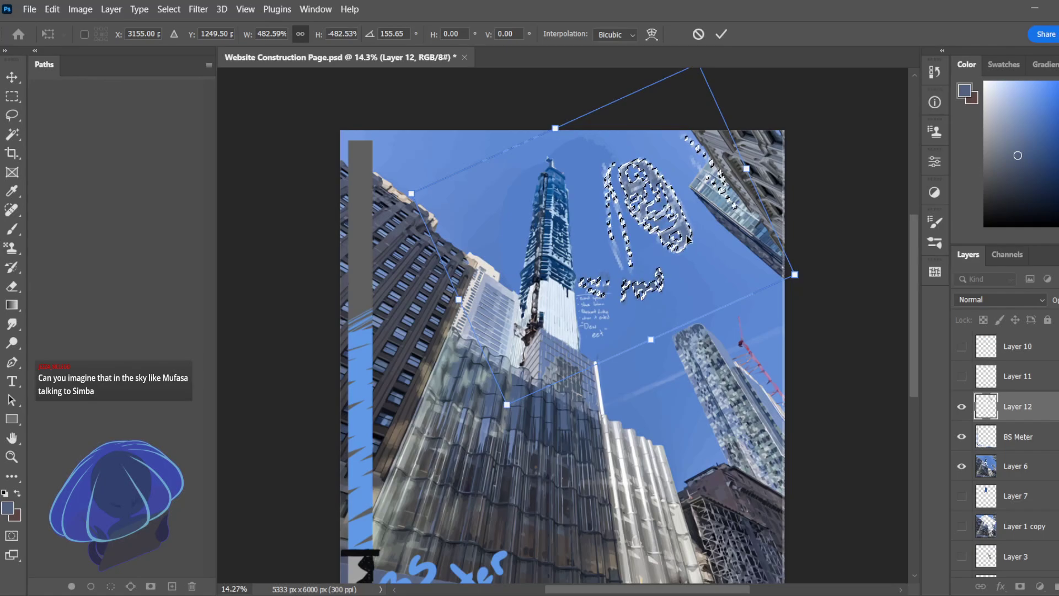
{"action": "left_click", "coordinate": [721, 33]}
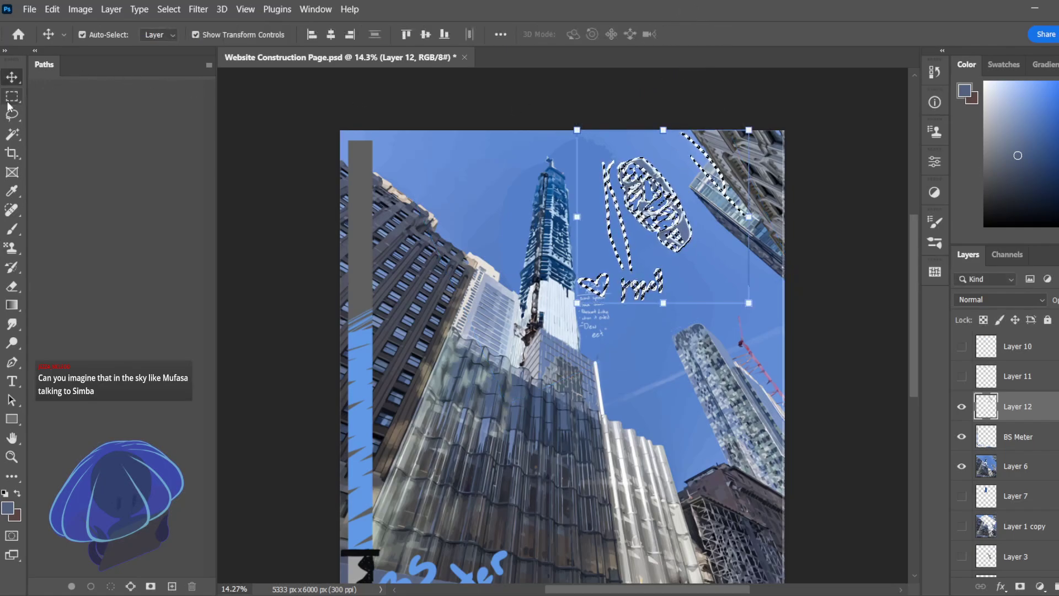
{"action": "key", "text": "l"}
{"action": "key", "text": "ctrl+d"}
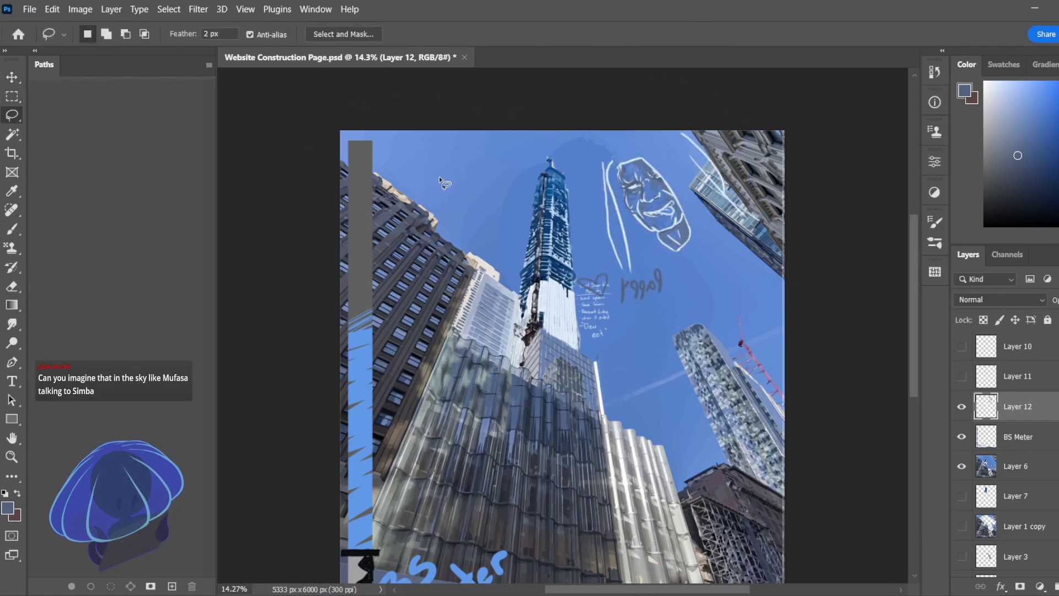
Check the mirrored doodle up close, then undo its enlargement, flip and rotation back to the lasso selection.
{"action": "left_click", "coordinate": [661, 191], "text": "ctrl"}
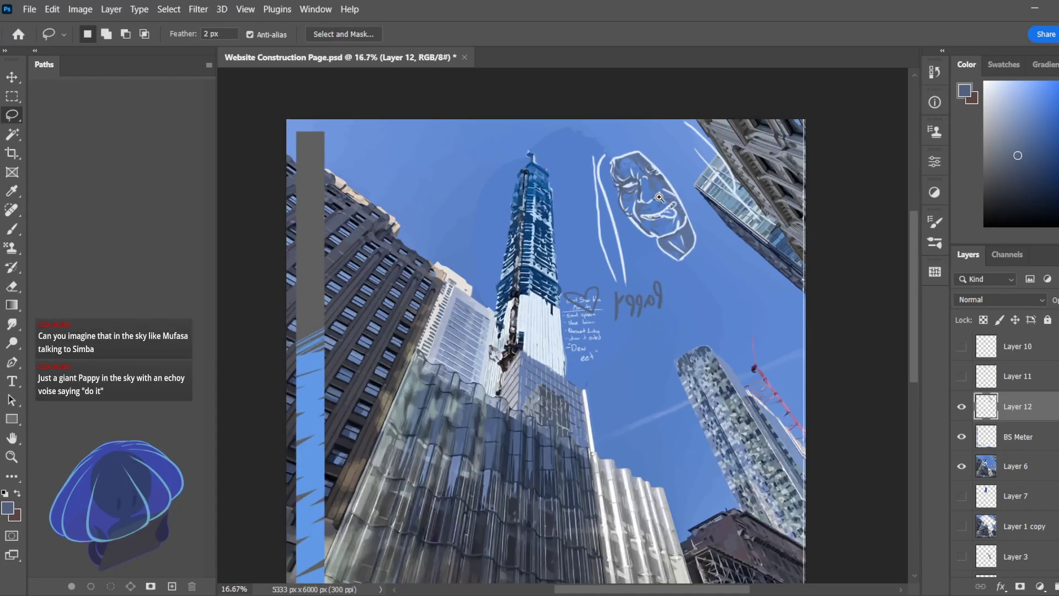
{"action": "left_click", "coordinate": [672, 227], "text": "ctrl"}
{"action": "left_click", "coordinate": [672, 227], "text": "ctrl"}
{"action": "left_click_drag", "start_coordinate": [672, 226], "coordinate": [663, 260]}
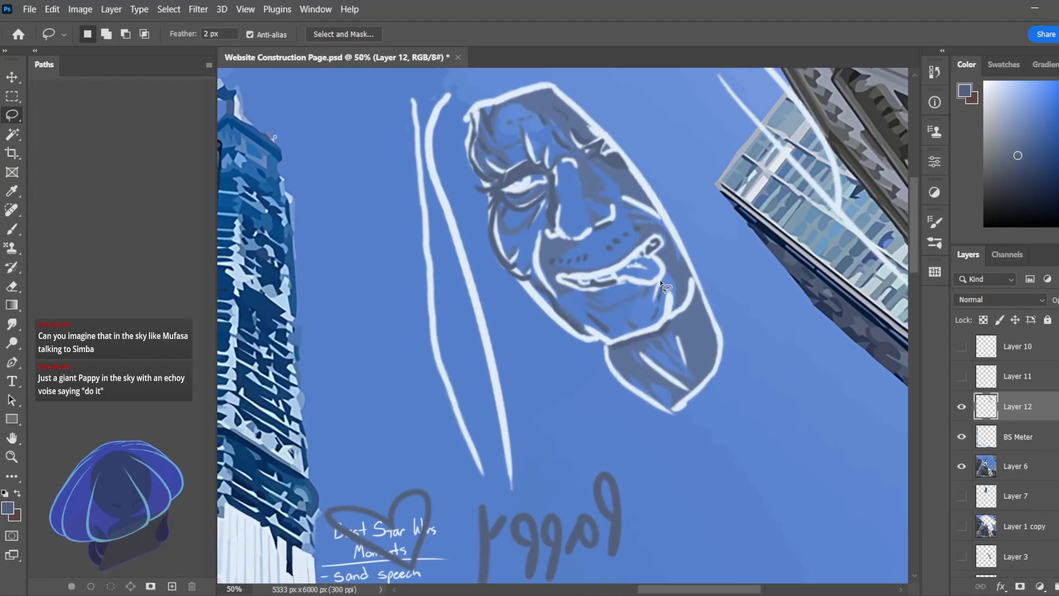
{"action": "scroll", "coordinate": [661, 282], "scroll_direction": "down", "scroll_amount": 3}
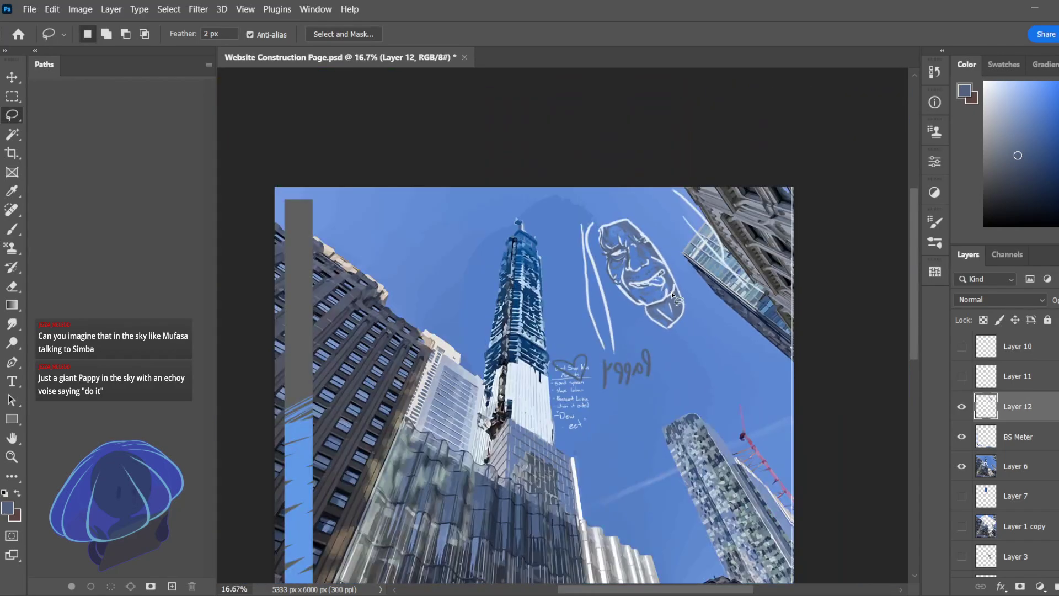
{"action": "key", "text": "ctrl+z"}
{"action": "key", "text": "ctrl+z"}
{"action": "key", "text": "ctrl+z"}
{"action": "key", "text": "ctrl+z"}
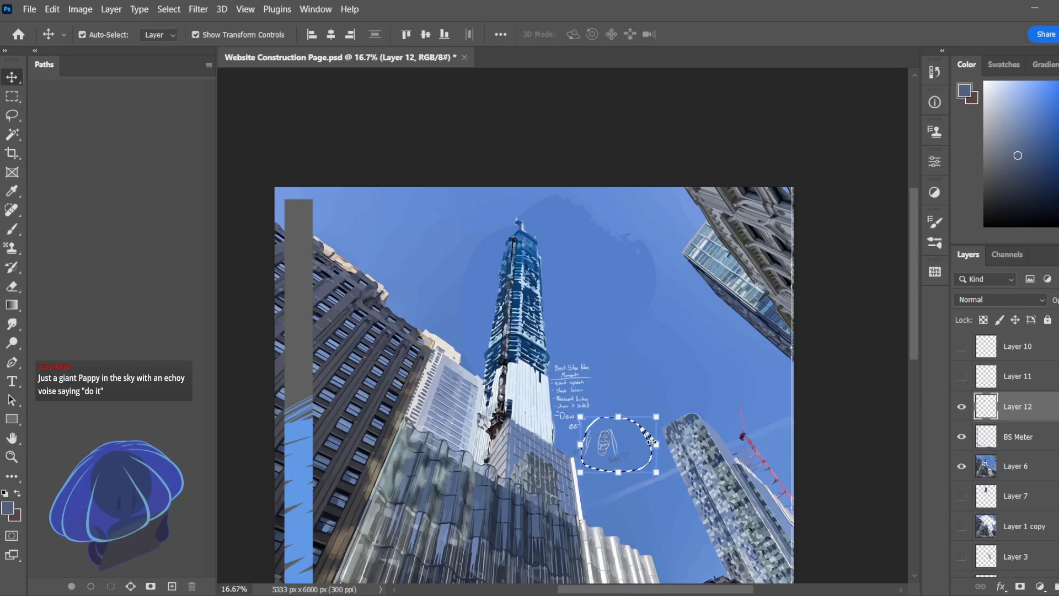
Scale the selected doodle to 624%, rotate it 20.72° and place it in the sky between the dark brick building and the blue tower.
{"action": "key", "text": "ctrl+t"}
{"action": "mouse_move", "coordinate": [618, 455]}
{"action": "left_mouse_down"}
{"action": "mouse_move", "coordinate": [428, 282]}
{"action": "mouse_move", "coordinate": [712, 457]}
{"action": "mouse_move", "coordinate": [802, 554]}
{"action": "left_mouse_up"}
{"action": "left_click_drag", "start_coordinate": [519, 424], "coordinate": [417, 294]}
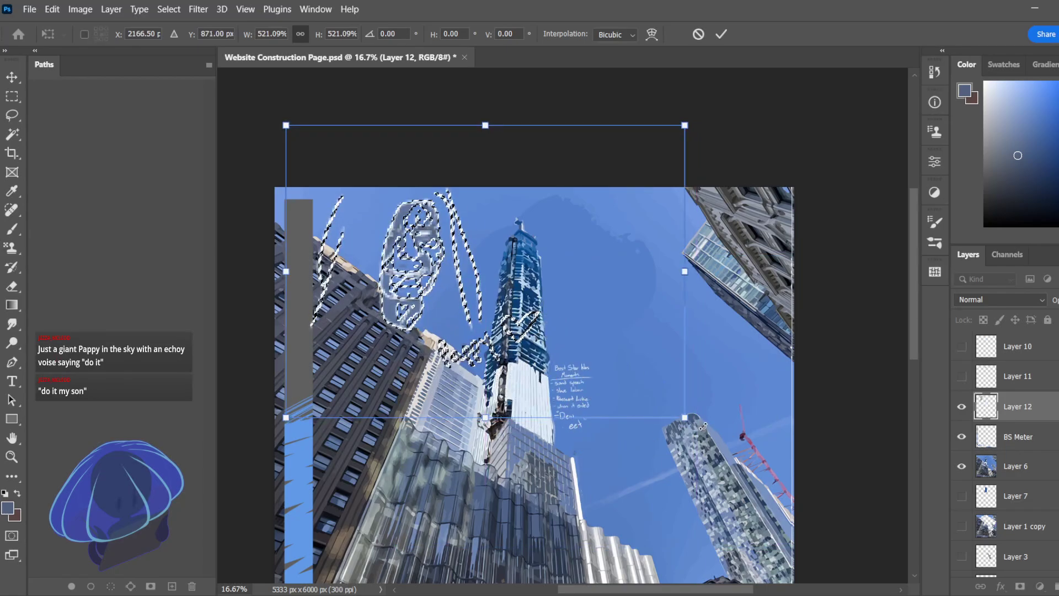
{"action": "left_click_drag", "start_coordinate": [734, 450], "coordinate": [650, 524]}
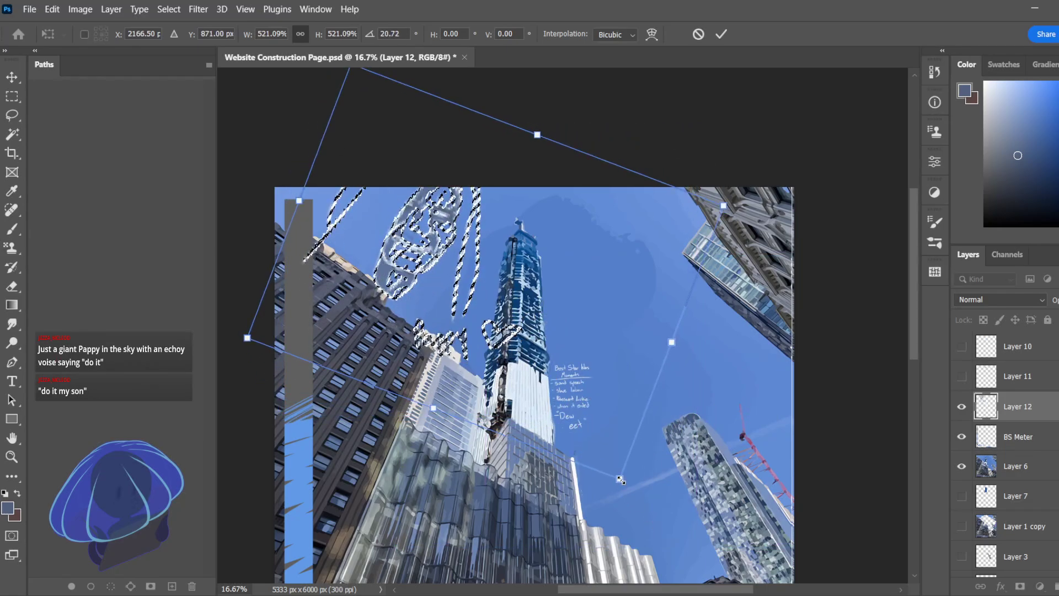
{"action": "left_click_drag", "start_coordinate": [628, 475], "coordinate": [708, 547]}
{"action": "left_click_drag", "start_coordinate": [429, 265], "coordinate": [437, 273]}
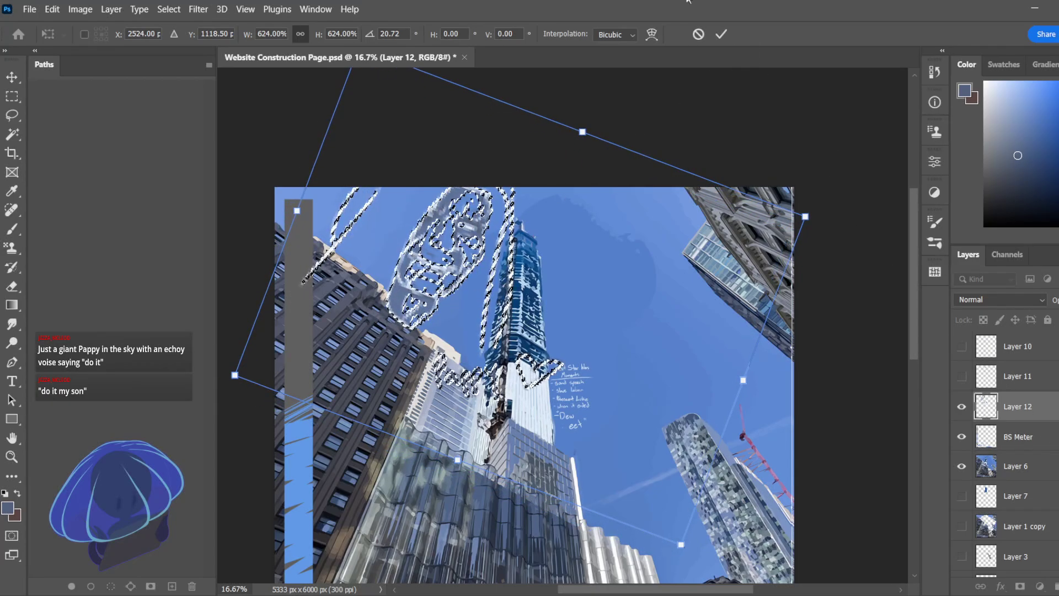
{"action": "left_click", "coordinate": [720, 35]}
{"action": "key", "text": "l"}
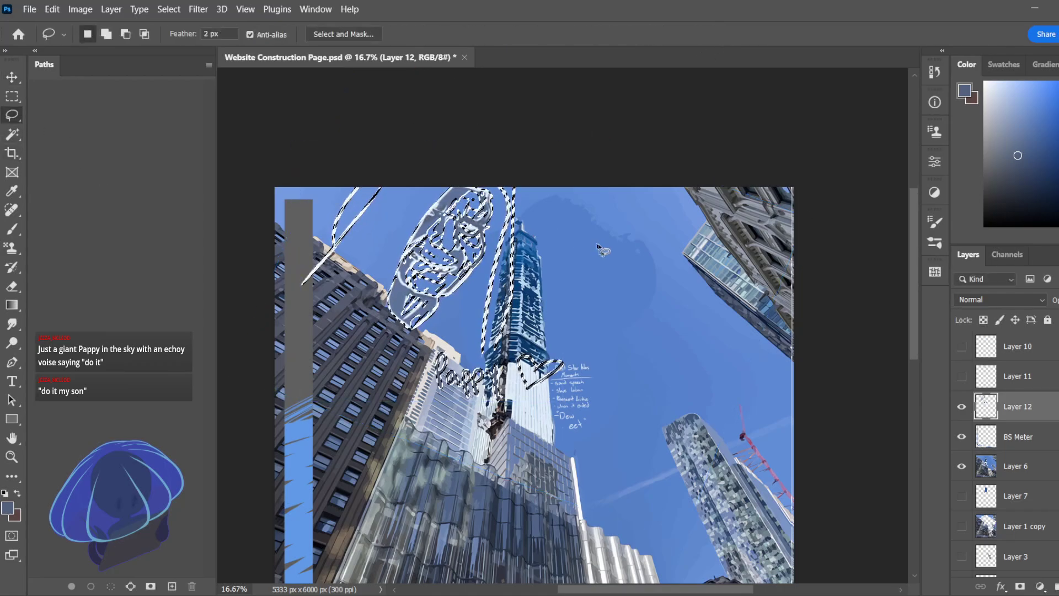
{"action": "key", "text": "ctrl+d"}
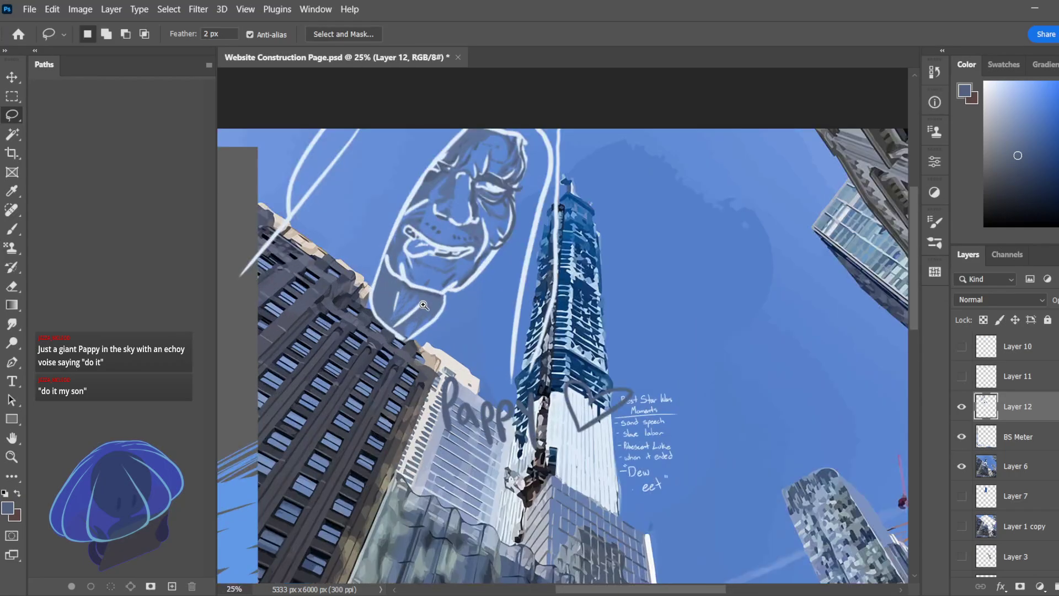
Lasso and delete the "Pappy" caption, heart and hood line ends that overlap the buildings.
{"action": "scroll", "coordinate": [422, 303], "scroll_direction": "up", "scroll_amount": 1}
{"action": "left_click_drag", "start_coordinate": [580, 290], "coordinate": [596, 305]}
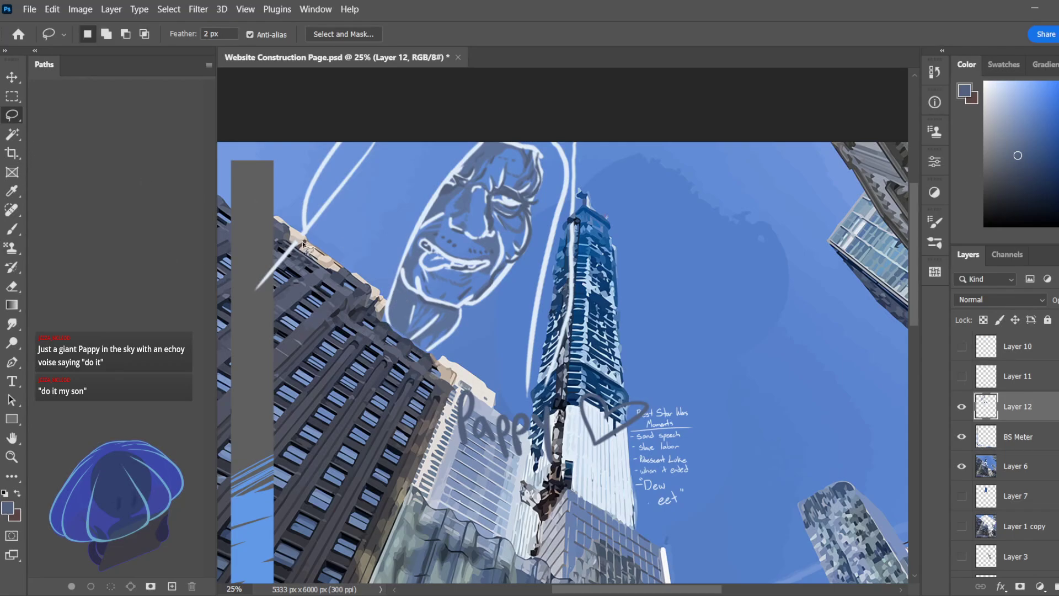
{"action": "mouse_move", "coordinate": [304, 246]}
{"action": "left_mouse_down"}
{"action": "mouse_move", "coordinate": [232, 273]}
{"action": "mouse_move", "coordinate": [284, 368]}
{"action": "mouse_move", "coordinate": [477, 499]}
{"action": "mouse_move", "coordinate": [531, 506]}
{"action": "mouse_move", "coordinate": [627, 481]}
{"action": "mouse_move", "coordinate": [709, 402]}
{"action": "mouse_move", "coordinate": [636, 308]}
{"action": "mouse_move", "coordinate": [616, 228]}
{"action": "mouse_move", "coordinate": [599, 220]}
{"action": "mouse_move", "coordinate": [575, 221]}
{"action": "mouse_move", "coordinate": [565, 240]}
{"action": "mouse_move", "coordinate": [536, 410]}
{"action": "mouse_move", "coordinate": [459, 379]}
{"action": "mouse_move", "coordinate": [394, 386]}
{"action": "mouse_move", "coordinate": [351, 304]}
{"action": "mouse_move", "coordinate": [306, 259]}
{"action": "left_mouse_up"}
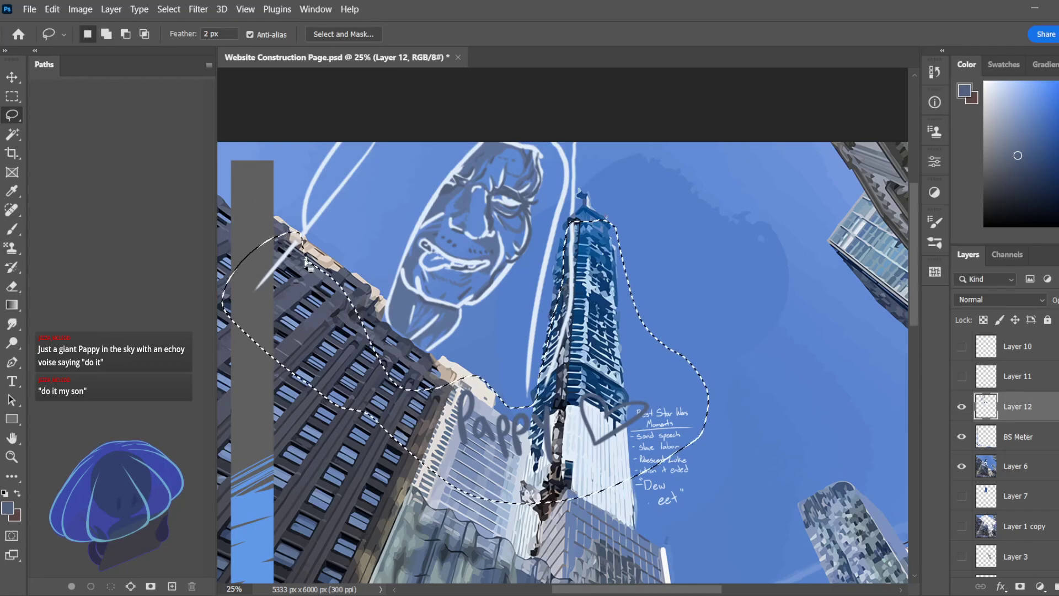
{"action": "key", "text": "Delete"}
{"action": "key", "text": "ctrl+d"}
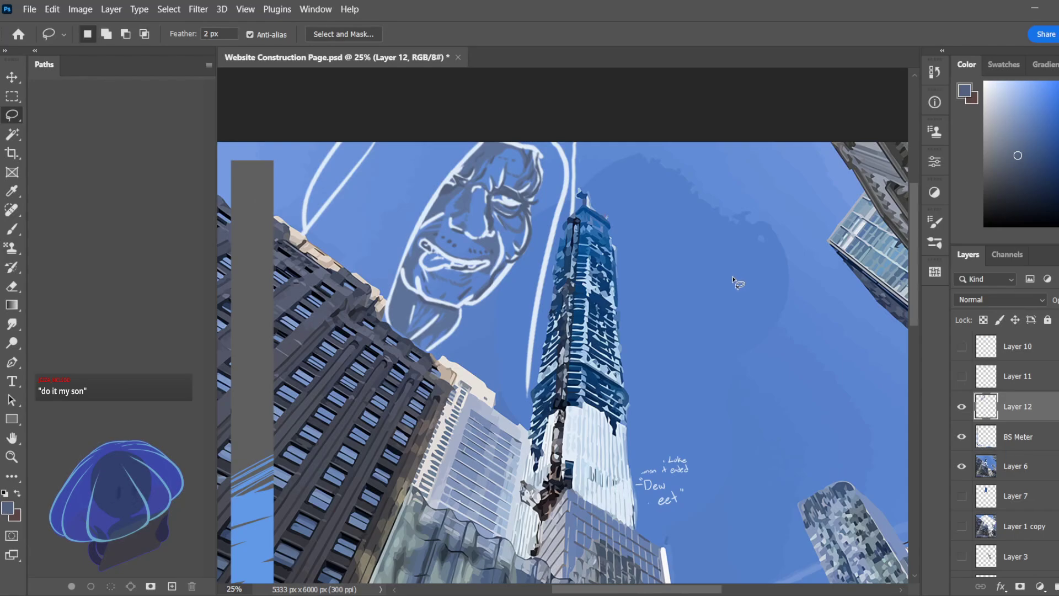
Sample the near-white colour of the hood line and set the Hard Round Pressure Size brush to 29 px.
{"action": "key", "text": "b"}
{"action": "scroll", "coordinate": [462, 220], "scroll_direction": "up", "scroll_amount": 1}
{"action": "mouse_move", "coordinate": [462, 220]}
{"action": "left_mouse_down"}
{"action": "mouse_move", "coordinate": [535, 228]}
{"action": "mouse_move", "coordinate": [541, 259]}
{"action": "left_mouse_up"}
{"action": "left_click", "coordinate": [12, 191]}
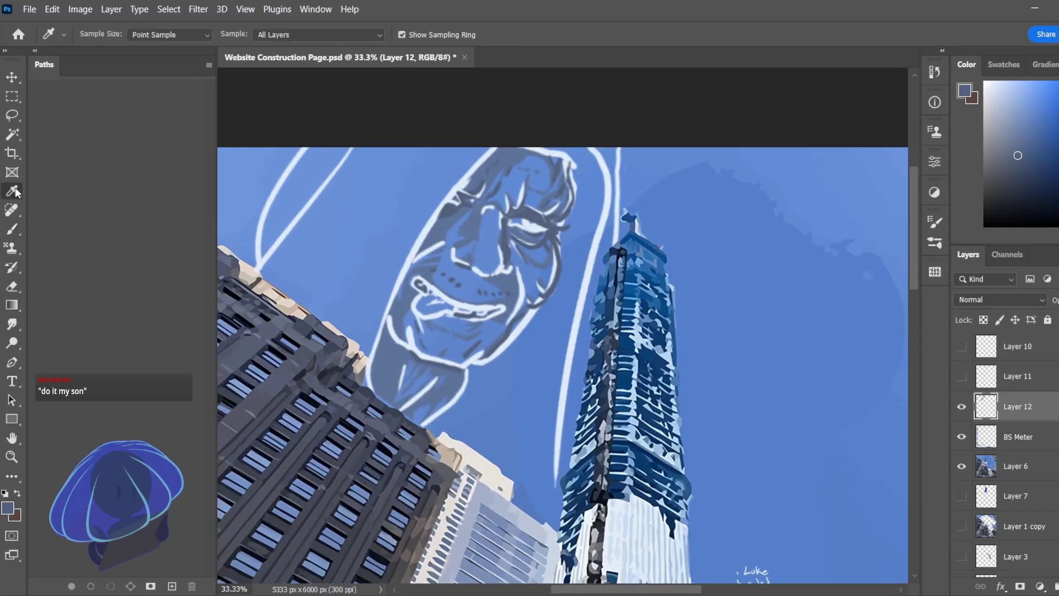
{"action": "left_click", "coordinate": [582, 301]}
{"action": "key", "text": "b"}
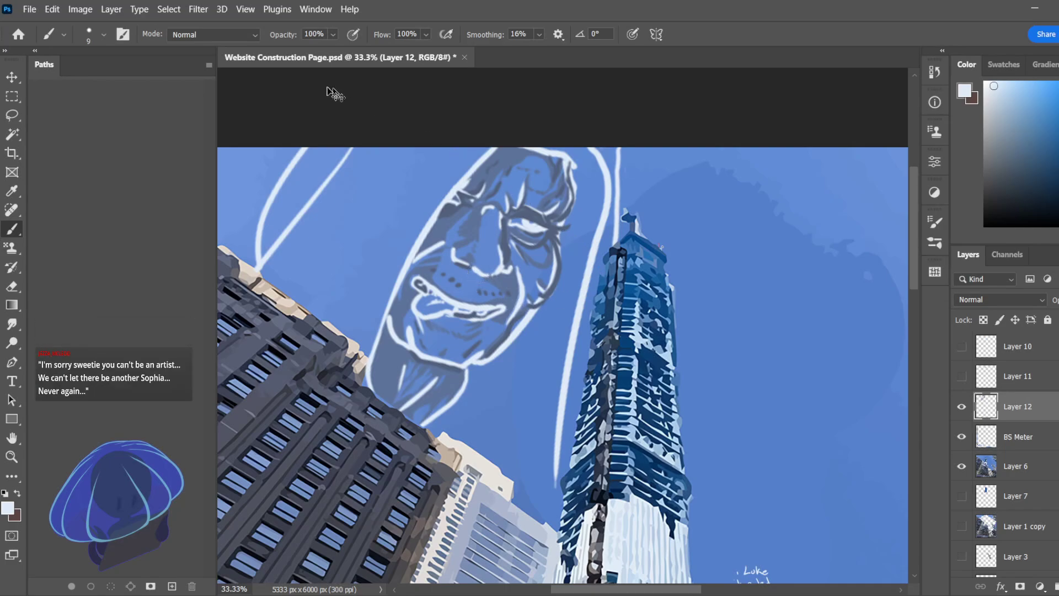
{"action": "left_click", "coordinate": [105, 35]}
{"action": "left_click", "coordinate": [97, 81]}
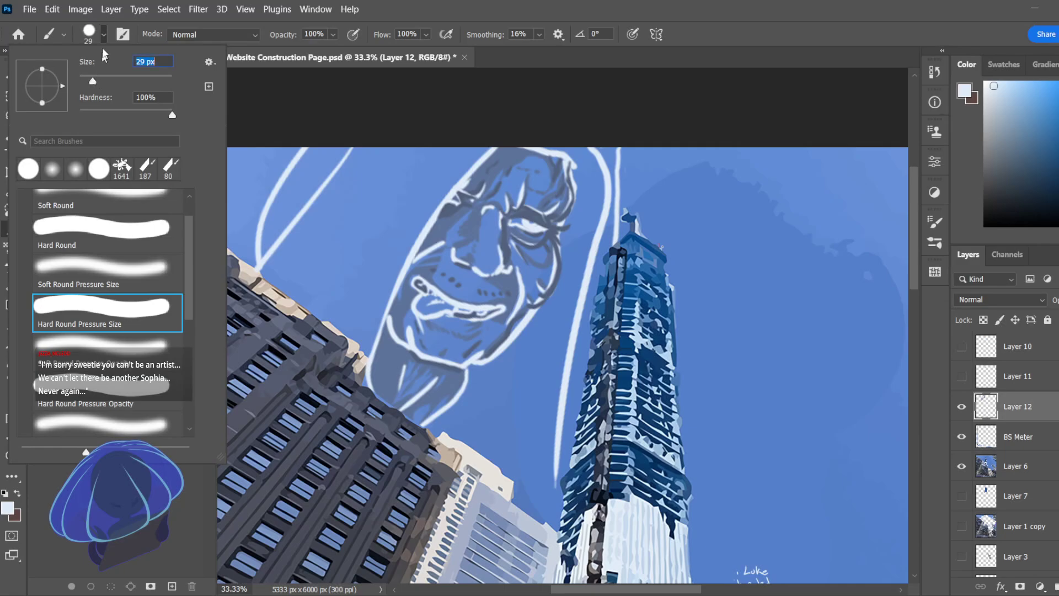
Draw curled nostrils at the tip of the giant face's nose with the 29 px near-white brush.
{"action": "left_click", "coordinate": [105, 34]}
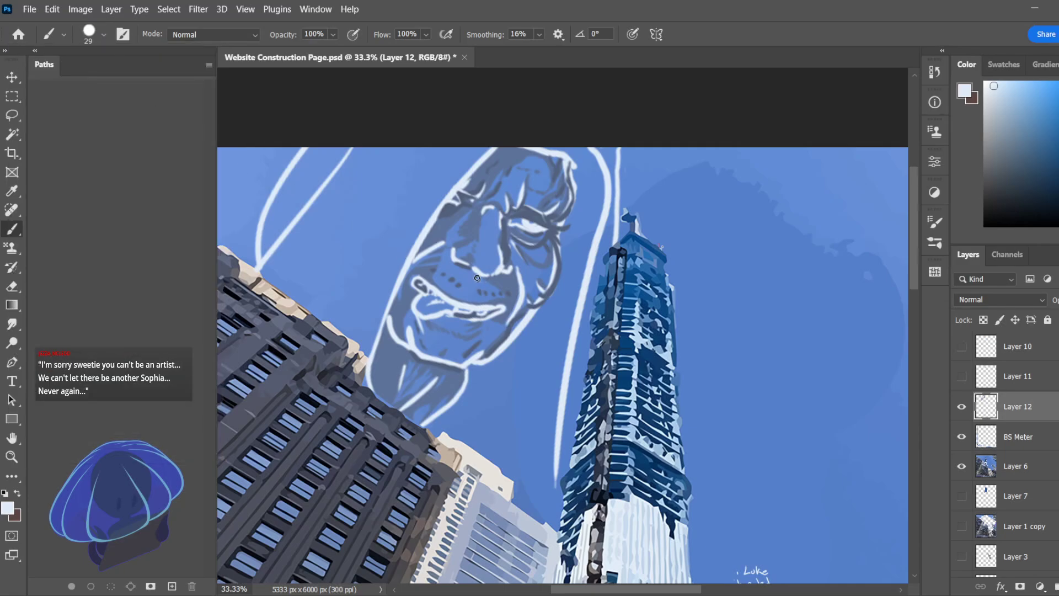
{"action": "mouse_move", "coordinate": [472, 272]}
{"action": "left_mouse_down"}
{"action": "mouse_move", "coordinate": [478, 281]}
{"action": "mouse_move", "coordinate": [490, 272]}
{"action": "left_mouse_up"}
{"action": "key", "text": "ctrl+z"}
{"action": "left_click_drag", "start_coordinate": [471, 272], "coordinate": [485, 276]}
{"action": "key", "text": "ctrl+z"}
{"action": "left_click_drag", "start_coordinate": [470, 280], "coordinate": [473, 269]}
{"action": "left_click_drag", "start_coordinate": [484, 284], "coordinate": [478, 278]}
{"action": "left_click_drag", "start_coordinate": [812, 289], "coordinate": [740, 310]}
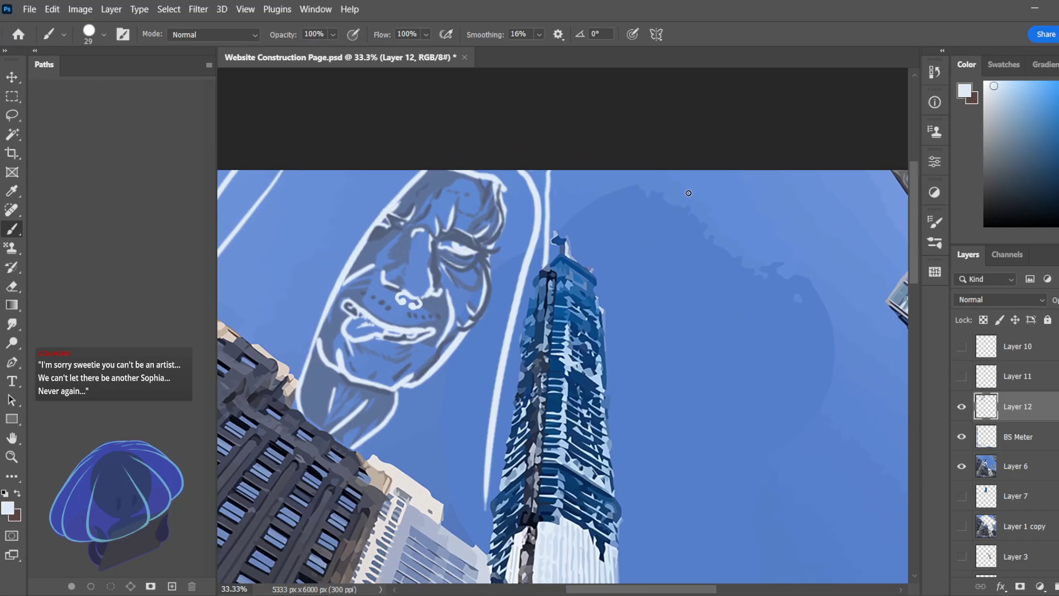
{"action": "mouse_move", "coordinate": [688, 194]}
{"action": "left_mouse_down"}
{"action": "mouse_move", "coordinate": [687, 303]}
{"action": "mouse_move", "coordinate": [635, 378]}
{"action": "left_mouse_up"}
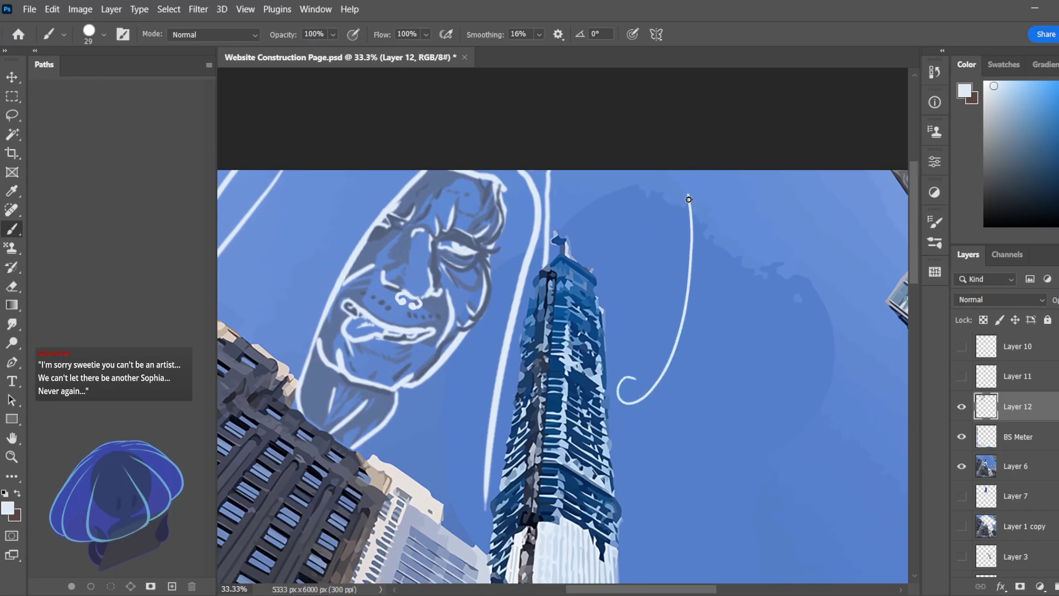
{"action": "mouse_move", "coordinate": [683, 196]}
{"action": "left_mouse_down"}
{"action": "mouse_move", "coordinate": [735, 332]}
{"action": "mouse_move", "coordinate": [675, 372]}
{"action": "left_mouse_up"}
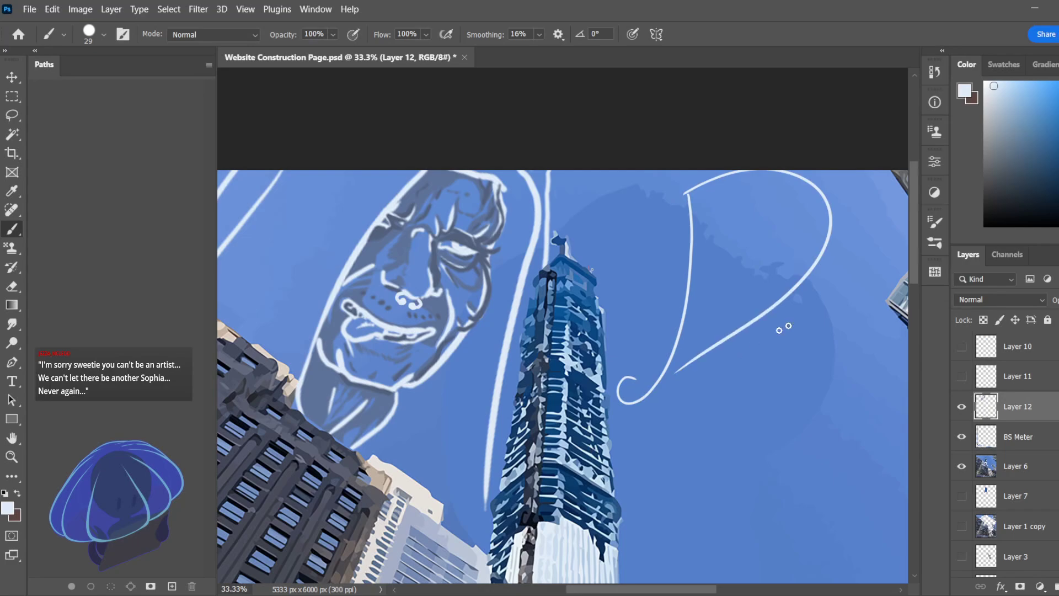
{"action": "mouse_move", "coordinate": [851, 280]}
{"action": "left_mouse_down"}
{"action": "mouse_move", "coordinate": [764, 347]}
{"action": "mouse_move", "coordinate": [842, 326]}
{"action": "mouse_move", "coordinate": [853, 273]}
{"action": "mouse_move", "coordinate": [802, 331]}
{"action": "mouse_move", "coordinate": [917, 240]}
{"action": "left_mouse_up"}
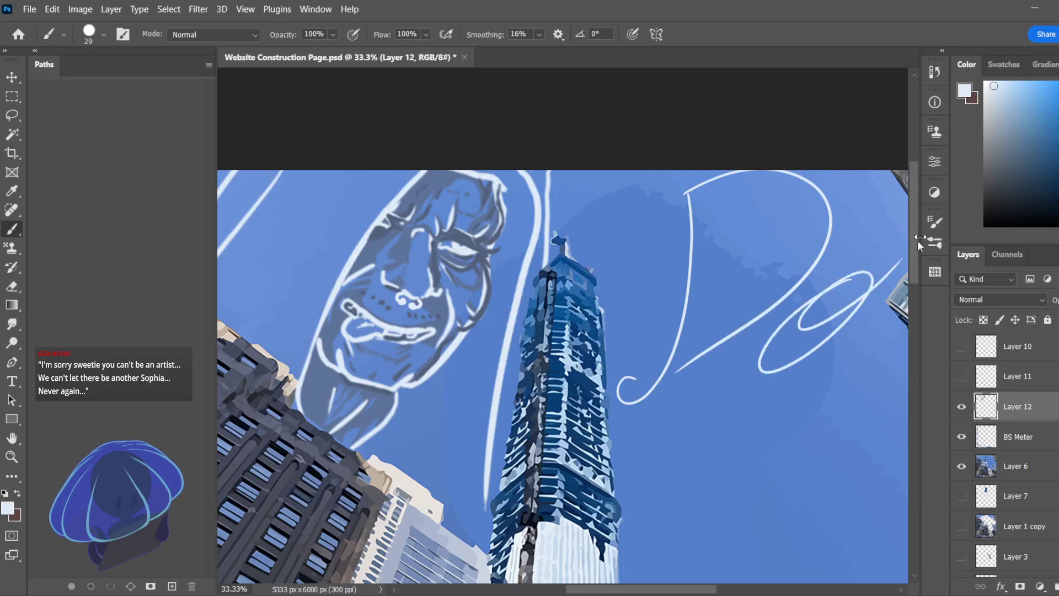
{"action": "left_click_drag", "start_coordinate": [783, 479], "coordinate": [622, 319]}
{"action": "left_click_drag", "start_coordinate": [566, 301], "coordinate": [753, 282]}
{"action": "mouse_move", "coordinate": [669, 291]}
{"action": "left_mouse_down"}
{"action": "mouse_move", "coordinate": [545, 415]}
{"action": "mouse_move", "coordinate": [599, 433]}
{"action": "mouse_move", "coordinate": [674, 398]}
{"action": "left_mouse_up"}
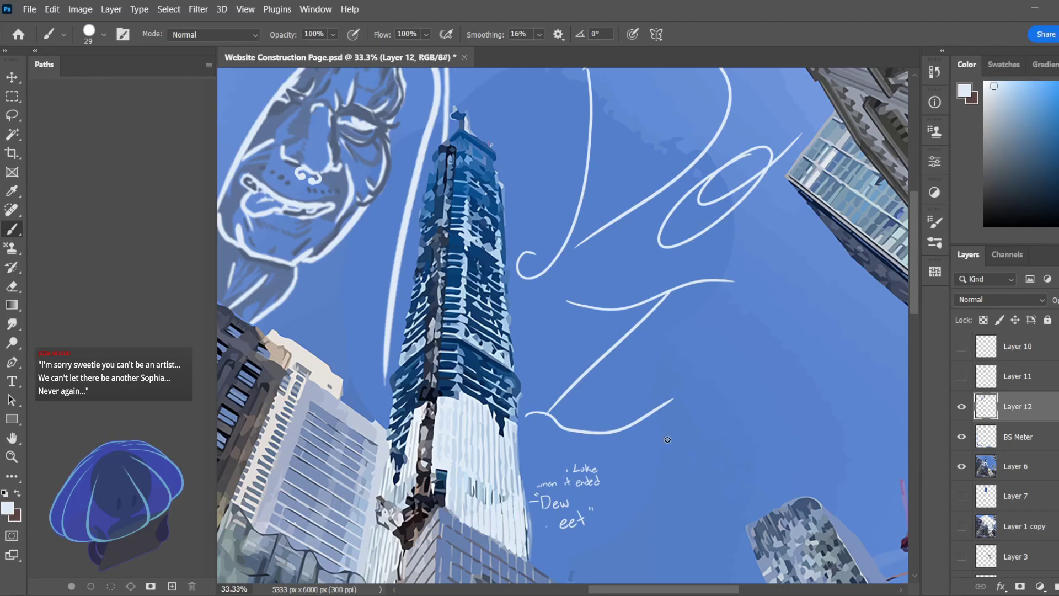
{"action": "mouse_move", "coordinate": [643, 475]}
{"action": "left_mouse_down"}
{"action": "mouse_move", "coordinate": [676, 453]}
{"action": "mouse_move", "coordinate": [807, 276]}
{"action": "left_mouse_up"}
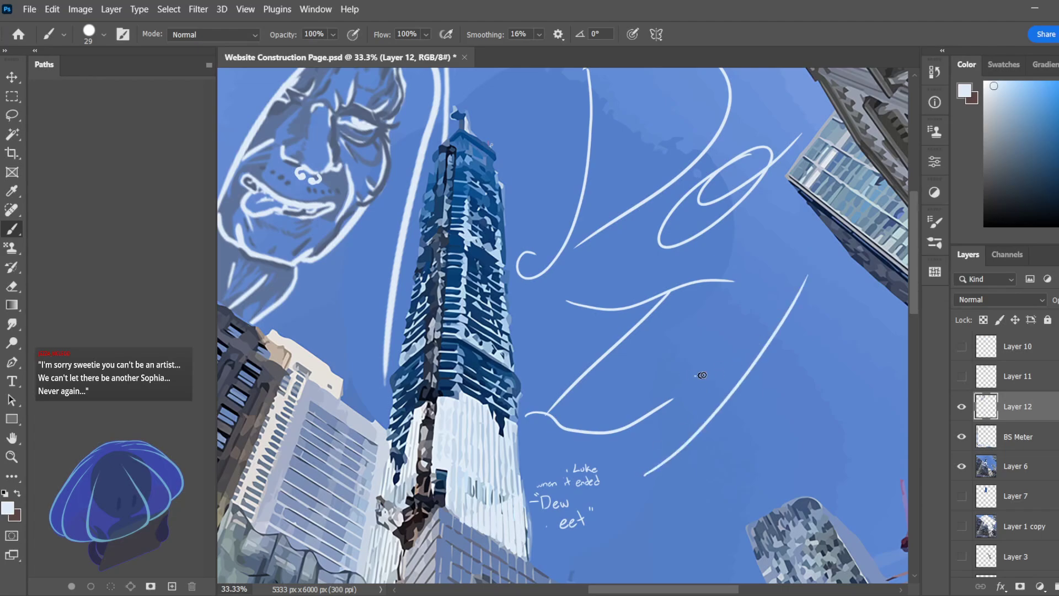
{"action": "left_click_drag", "start_coordinate": [695, 377], "coordinate": [851, 299]}
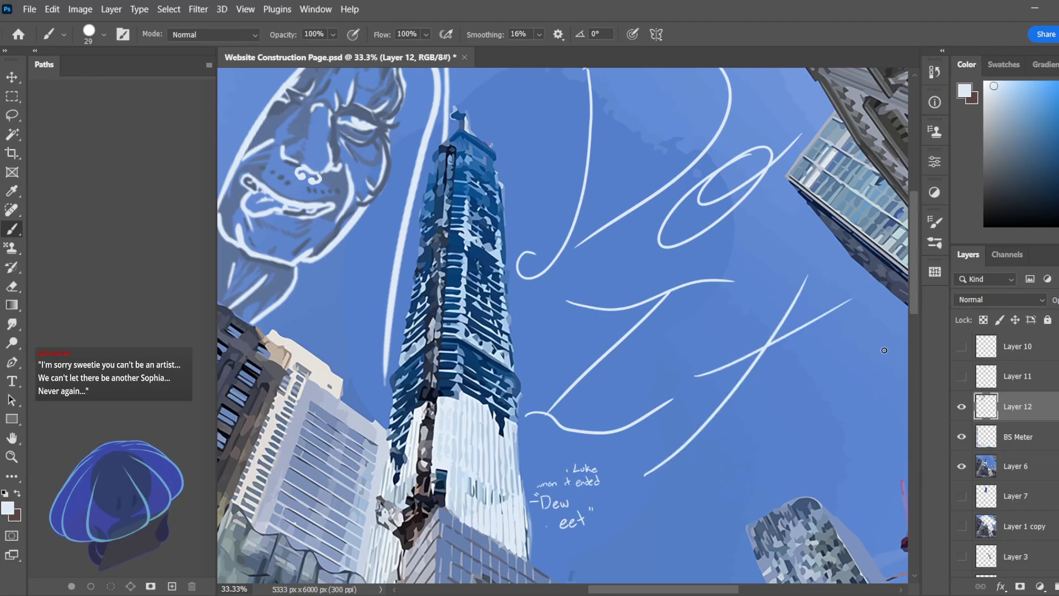
{"action": "scroll", "coordinate": [786, 331], "scroll_direction": "down", "scroll_amount": 1}
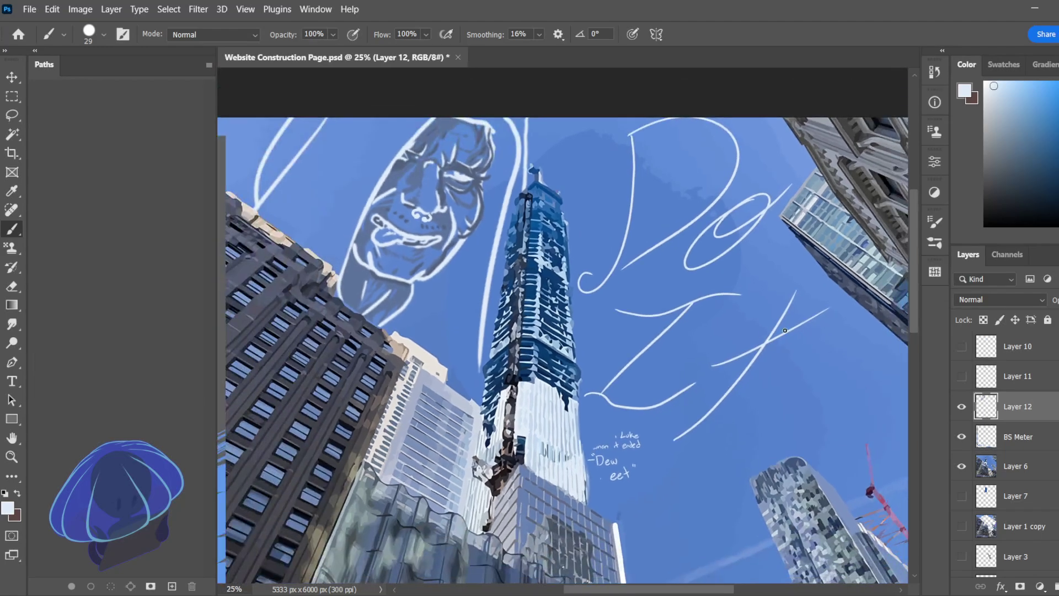
{"action": "key", "text": "ctrl+z"}
{"action": "key", "text": "ctrl+z"}
{"action": "key", "text": "ctrl+z"}
{"action": "key", "text": "ctrl+z"}
{"action": "key", "text": "ctrl+z"}
{"action": "key", "text": "ctrl+z"}
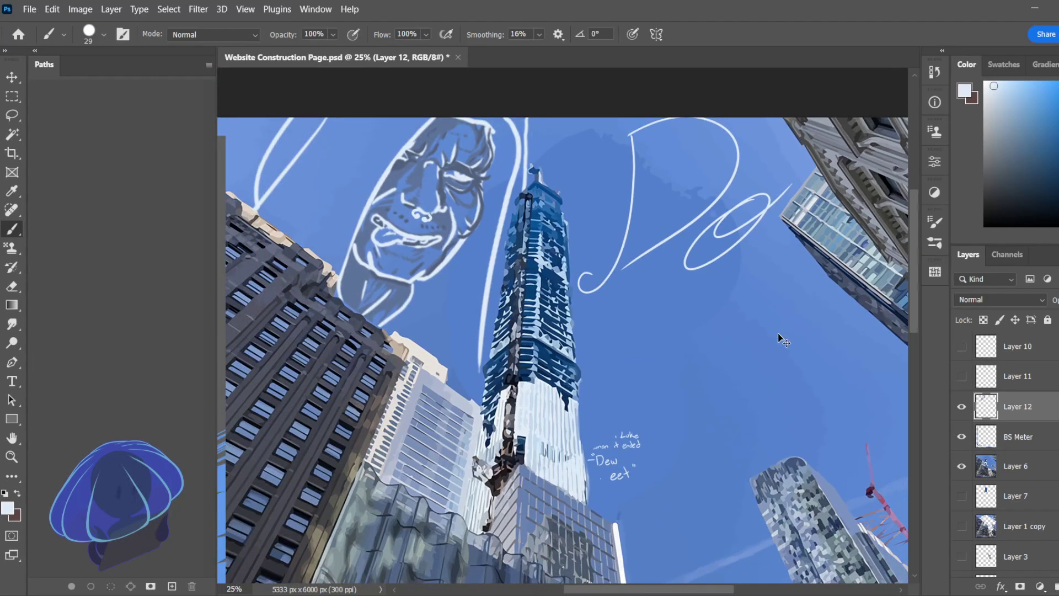
{"action": "key", "text": "ctrl+z"}
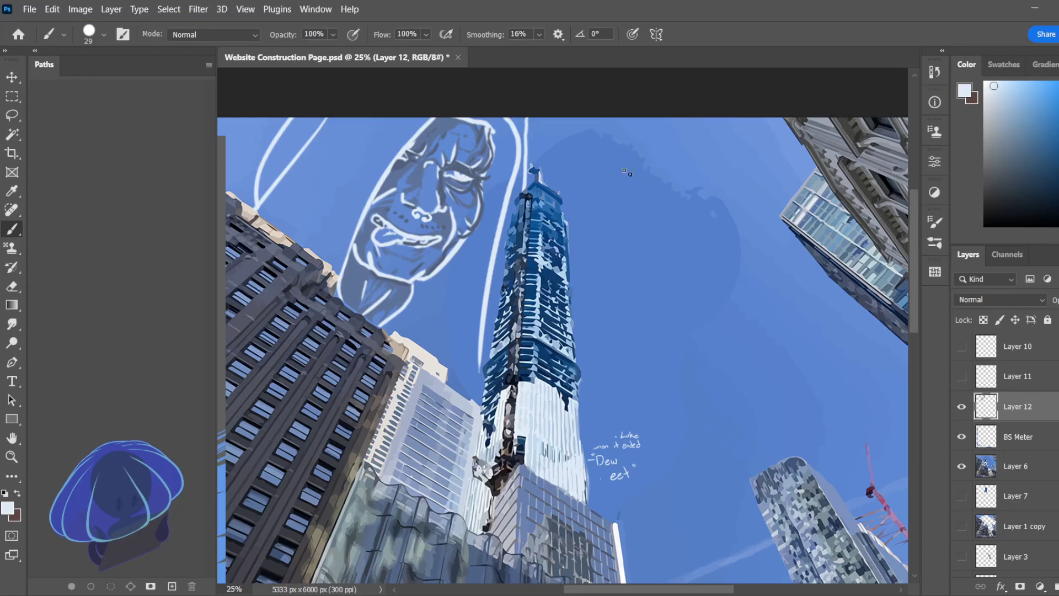
Hand-letter "Dew Eet" on two slanted lines in the sky beside the blue tower, ending with a small heart.
{"action": "mouse_move", "coordinate": [634, 156]}
{"action": "left_mouse_down"}
{"action": "mouse_move", "coordinate": [620, 209]}
{"action": "mouse_move", "coordinate": [601, 210]}
{"action": "left_mouse_up"}
{"action": "mouse_move", "coordinate": [614, 173]}
{"action": "left_mouse_down"}
{"action": "mouse_move", "coordinate": [659, 137]}
{"action": "mouse_move", "coordinate": [657, 182]}
{"action": "mouse_move", "coordinate": [605, 225]}
{"action": "left_mouse_up"}
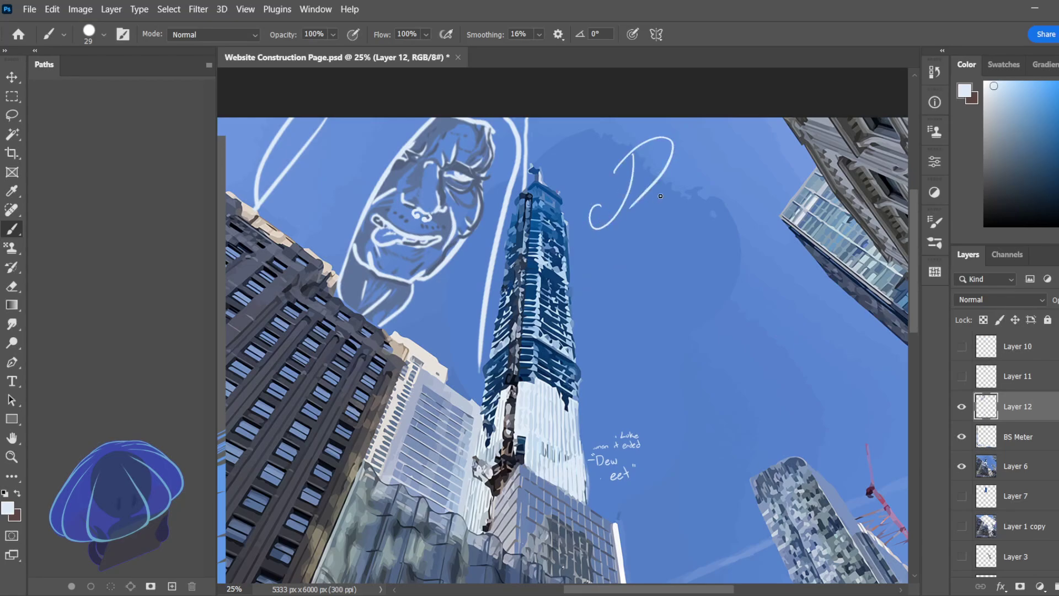
{"action": "mouse_move", "coordinate": [657, 200]}
{"action": "left_mouse_down"}
{"action": "mouse_move", "coordinate": [683, 168]}
{"action": "mouse_move", "coordinate": [701, 205]}
{"action": "mouse_move", "coordinate": [726, 145]}
{"action": "left_mouse_up"}
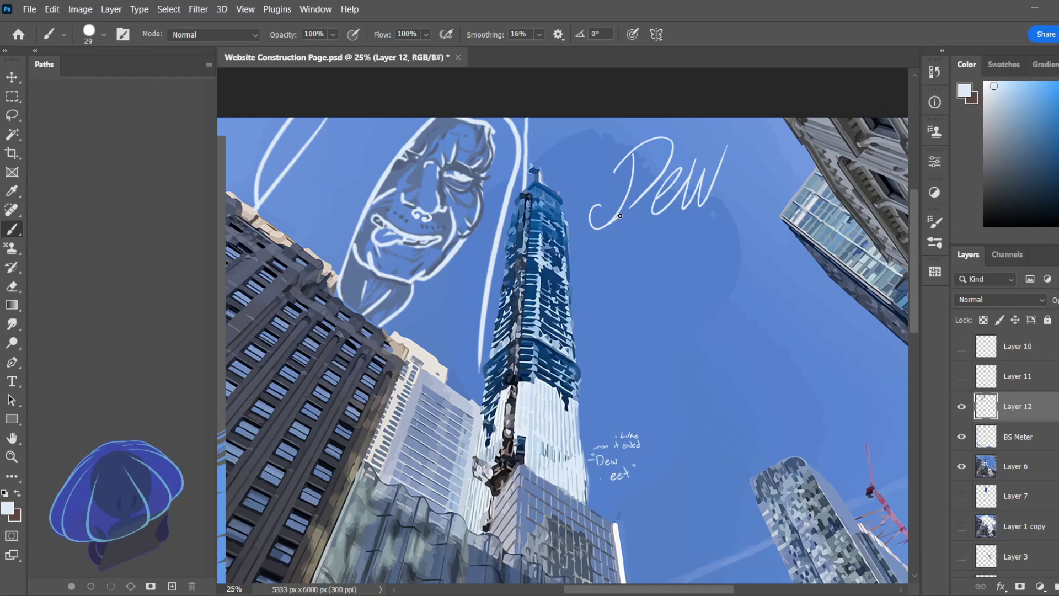
{"action": "left_click_drag", "start_coordinate": [620, 215], "coordinate": [652, 177]}
{"action": "mouse_move", "coordinate": [658, 232]}
{"action": "left_mouse_down"}
{"action": "mouse_move", "coordinate": [644, 259]}
{"action": "mouse_move", "coordinate": [654, 231]}
{"action": "mouse_move", "coordinate": [689, 213]}
{"action": "mouse_move", "coordinate": [666, 236]}
{"action": "left_mouse_up"}
{"action": "left_click", "coordinate": [669, 248]}
{"action": "mouse_move", "coordinate": [668, 248]}
{"action": "left_mouse_down"}
{"action": "mouse_move", "coordinate": [685, 237]}
{"action": "mouse_move", "coordinate": [668, 248]}
{"action": "mouse_move", "coordinate": [680, 257]}
{"action": "mouse_move", "coordinate": [717, 213]}
{"action": "mouse_move", "coordinate": [683, 259]}
{"action": "mouse_move", "coordinate": [720, 218]}
{"action": "mouse_move", "coordinate": [756, 228]}
{"action": "mouse_move", "coordinate": [738, 255]}
{"action": "mouse_move", "coordinate": [727, 229]}
{"action": "mouse_move", "coordinate": [740, 254]}
{"action": "left_mouse_up"}
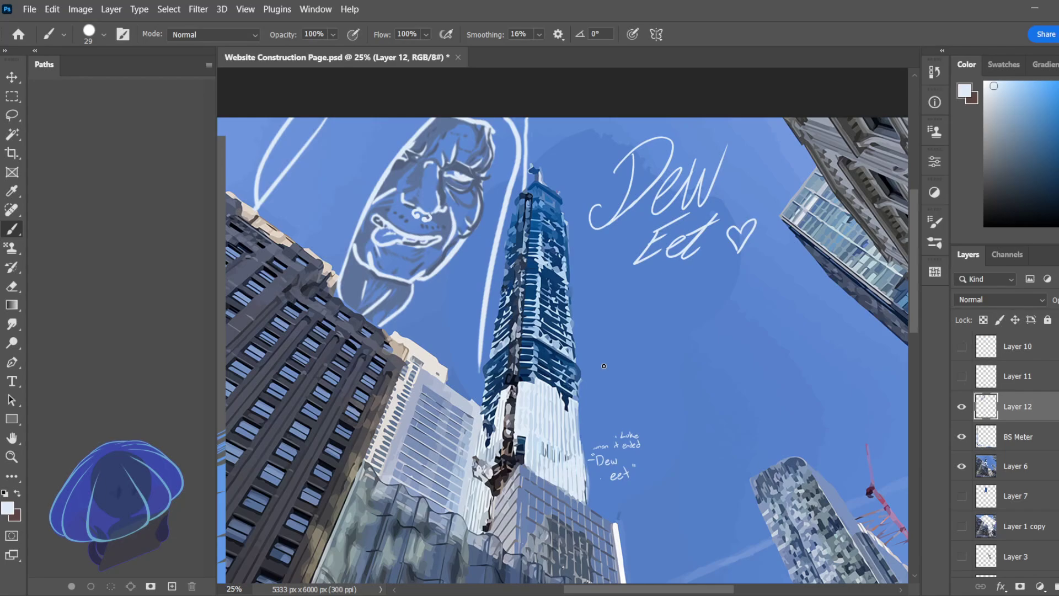
Draw a tilted soda bottle below the "Dew Eet" lettering, with a curved label reading "Mountain Dew".
{"action": "mouse_move", "coordinate": [657, 302]}
{"action": "left_mouse_down"}
{"action": "mouse_move", "coordinate": [659, 291]}
{"action": "mouse_move", "coordinate": [646, 298]}
{"action": "mouse_move", "coordinate": [657, 294]}
{"action": "left_mouse_up"}
{"action": "key", "text": "ctrl+z"}
{"action": "mouse_move", "coordinate": [657, 290]}
{"action": "left_mouse_down"}
{"action": "mouse_move", "coordinate": [643, 299]}
{"action": "mouse_move", "coordinate": [654, 298]}
{"action": "mouse_move", "coordinate": [648, 308]}
{"action": "mouse_move", "coordinate": [667, 300]}
{"action": "mouse_move", "coordinate": [654, 309]}
{"action": "mouse_move", "coordinate": [649, 343]}
{"action": "left_mouse_up"}
{"action": "key", "text": "ctrl+z"}
{"action": "left_click_drag", "start_coordinate": [667, 299], "coordinate": [691, 317]}
{"action": "mouse_move", "coordinate": [651, 345]}
{"action": "left_mouse_down"}
{"action": "mouse_move", "coordinate": [714, 446]}
{"action": "mouse_move", "coordinate": [685, 408]}
{"action": "mouse_move", "coordinate": [694, 425]}
{"action": "mouse_move", "coordinate": [740, 404]}
{"action": "left_mouse_up"}
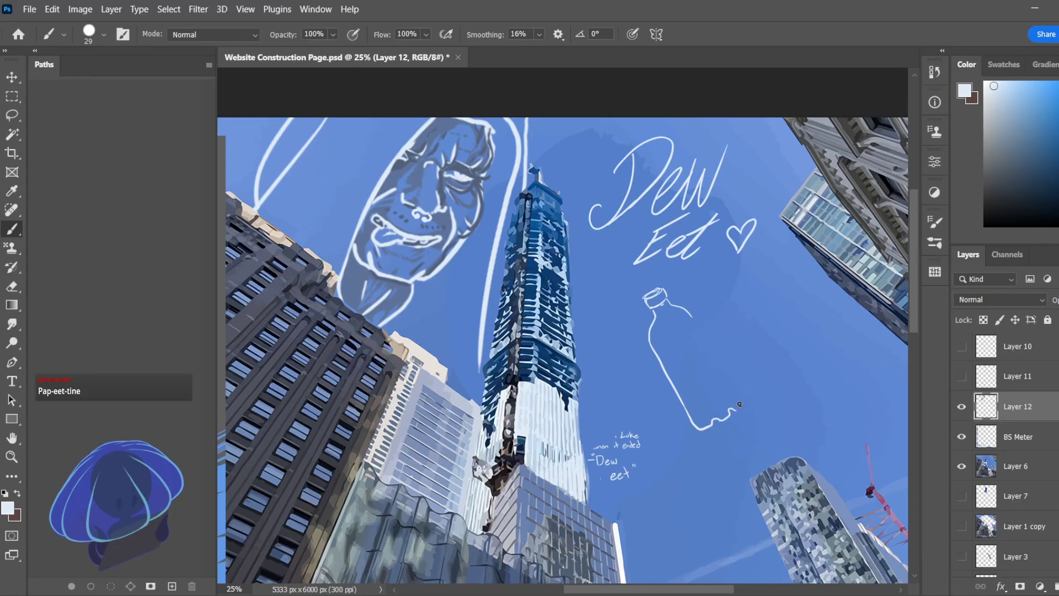
{"action": "mouse_move", "coordinate": [690, 312]}
{"action": "left_mouse_down"}
{"action": "mouse_move", "coordinate": [742, 393]}
{"action": "mouse_move", "coordinate": [736, 412]}
{"action": "left_mouse_up"}
{"action": "left_click_drag", "start_coordinate": [660, 354], "coordinate": [699, 328]}
{"action": "mouse_move", "coordinate": [675, 388]}
{"action": "left_mouse_down"}
{"action": "mouse_move", "coordinate": [717, 361]}
{"action": "mouse_move", "coordinate": [669, 361]}
{"action": "mouse_move", "coordinate": [691, 362]}
{"action": "mouse_move", "coordinate": [701, 346]}
{"action": "mouse_move", "coordinate": [681, 374]}
{"action": "mouse_move", "coordinate": [707, 357]}
{"action": "left_mouse_up"}
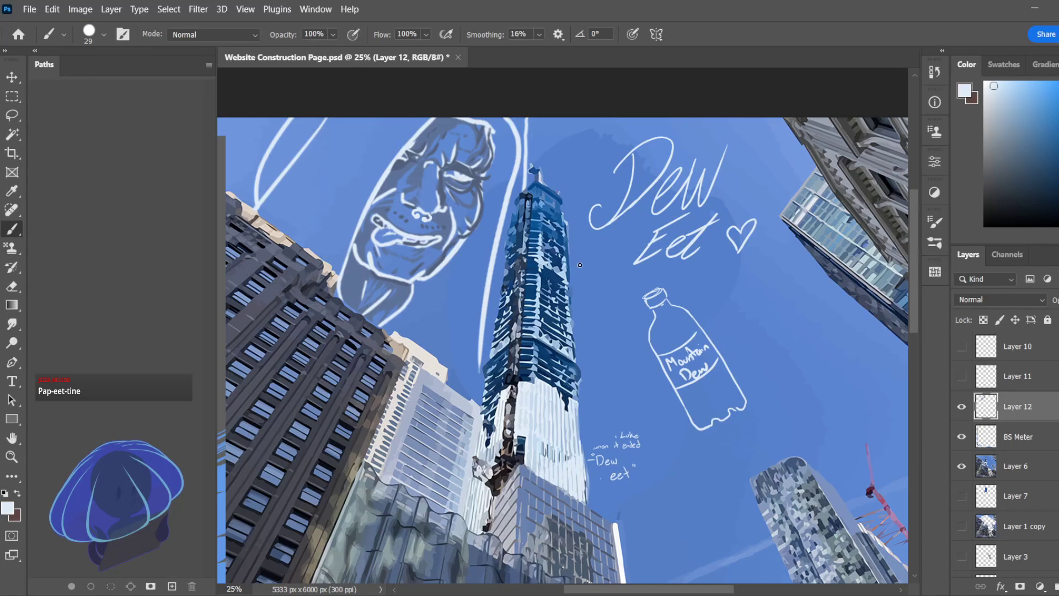
Draw the outlines of fingers wrapping around the blue tower's edge on the side facing the bottle.
{"action": "mouse_move", "coordinate": [574, 318]}
{"action": "left_mouse_down"}
{"action": "mouse_move", "coordinate": [594, 307]}
{"action": "mouse_move", "coordinate": [582, 307]}
{"action": "mouse_move", "coordinate": [613, 313]}
{"action": "mouse_move", "coordinate": [586, 321]}
{"action": "mouse_move", "coordinate": [578, 348]}
{"action": "mouse_move", "coordinate": [607, 347]}
{"action": "mouse_move", "coordinate": [577, 372]}
{"action": "left_mouse_up"}
{"action": "left_click_drag", "start_coordinate": [576, 274], "coordinate": [571, 308]}
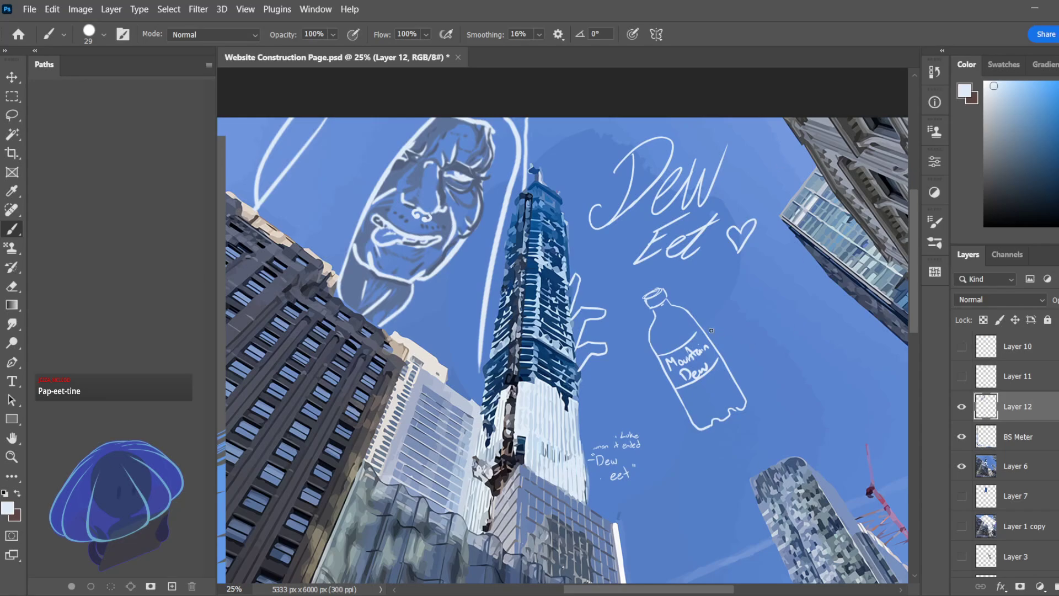
{"action": "scroll", "coordinate": [713, 323], "scroll_direction": "down", "scroll_amount": 2}
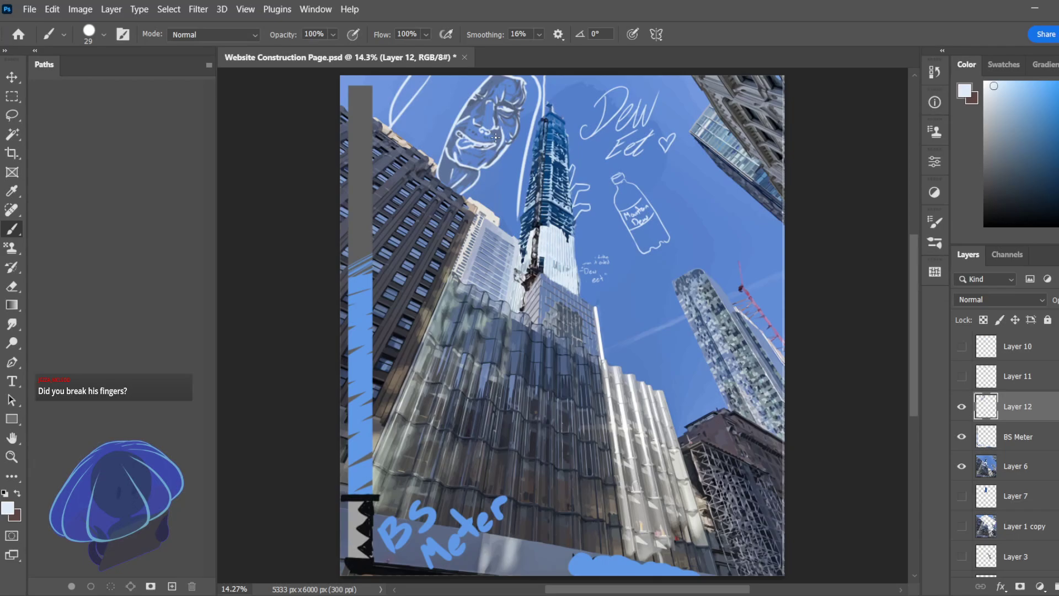
Hand-letter "XOXO" and "pappy-teen" with a small heart in the sky between the hood outline and the giant face.
{"action": "scroll", "coordinate": [506, 109], "scroll_direction": "up", "scroll_amount": 3}
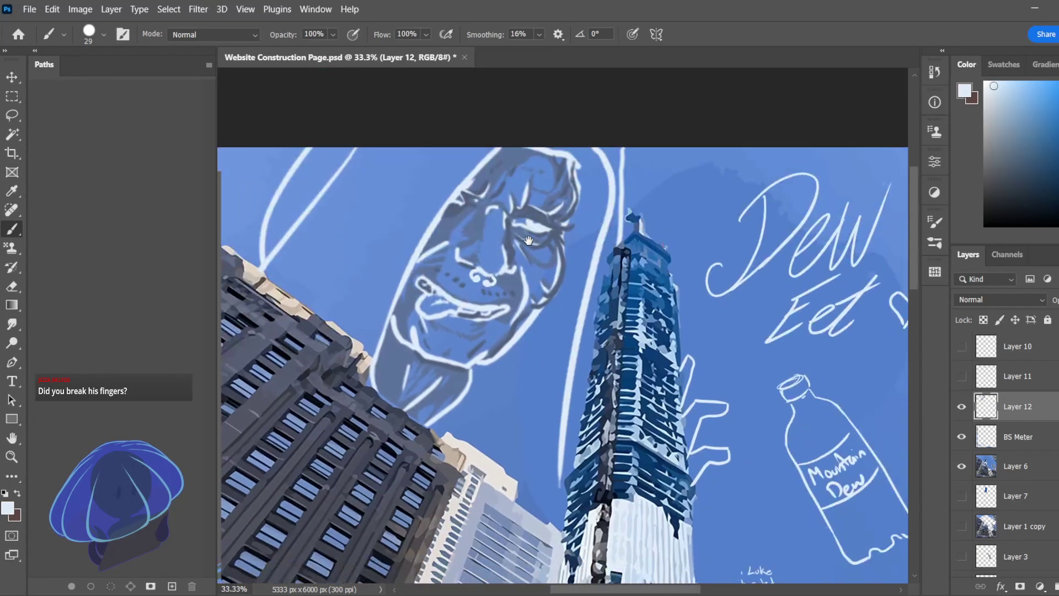
{"action": "left_click_drag", "start_coordinate": [528, 240], "coordinate": [598, 246]}
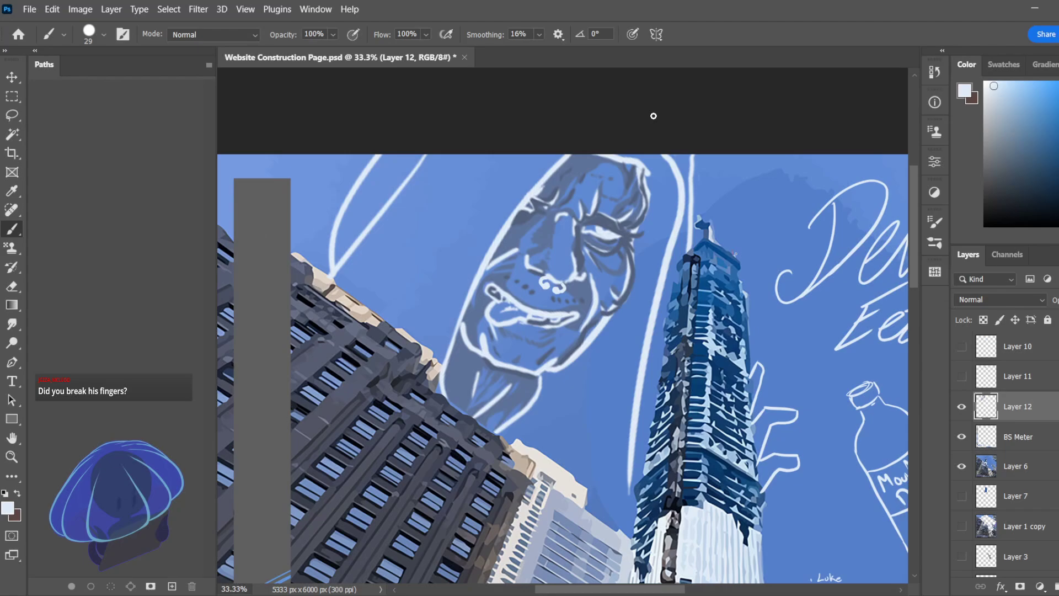
{"action": "key", "text": "ctrl+0"}
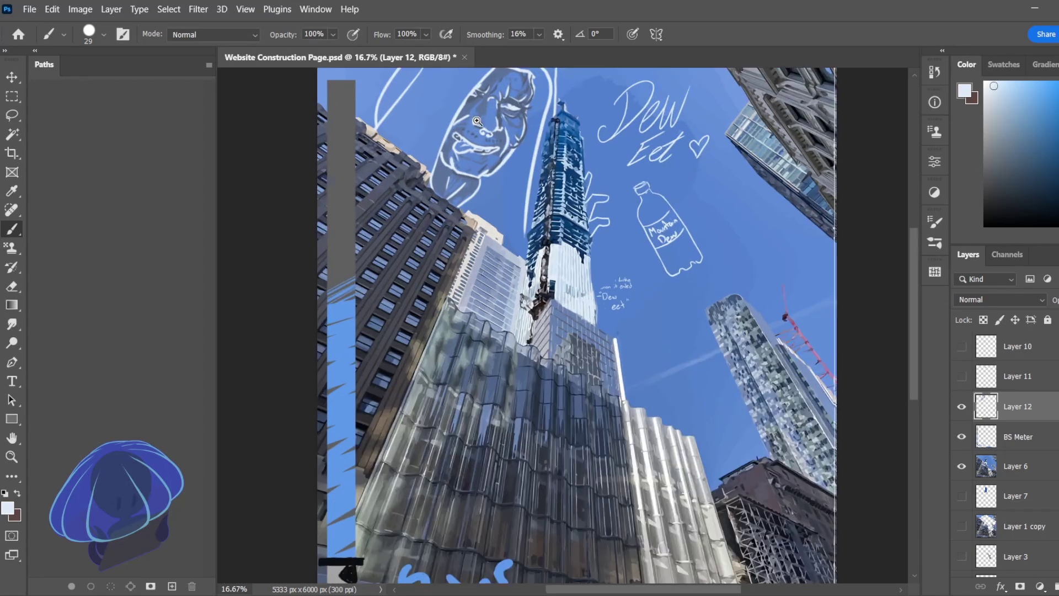
{"action": "scroll", "coordinate": [477, 120], "scroll_direction": "up", "scroll_amount": 5}
{"action": "left_click_drag", "start_coordinate": [633, 277], "coordinate": [635, 281]}
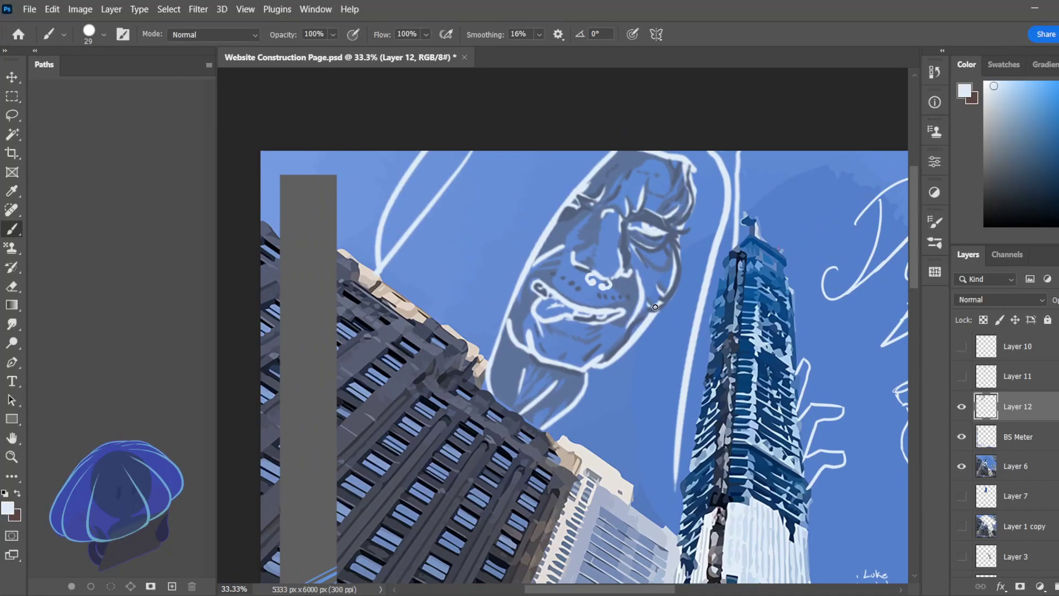
{"action": "mouse_move", "coordinate": [436, 210]}
{"action": "left_mouse_down"}
{"action": "mouse_move", "coordinate": [468, 216]}
{"action": "mouse_move", "coordinate": [451, 205]}
{"action": "mouse_move", "coordinate": [488, 206]}
{"action": "mouse_move", "coordinate": [476, 203]}
{"action": "mouse_move", "coordinate": [494, 182]}
{"action": "left_mouse_up"}
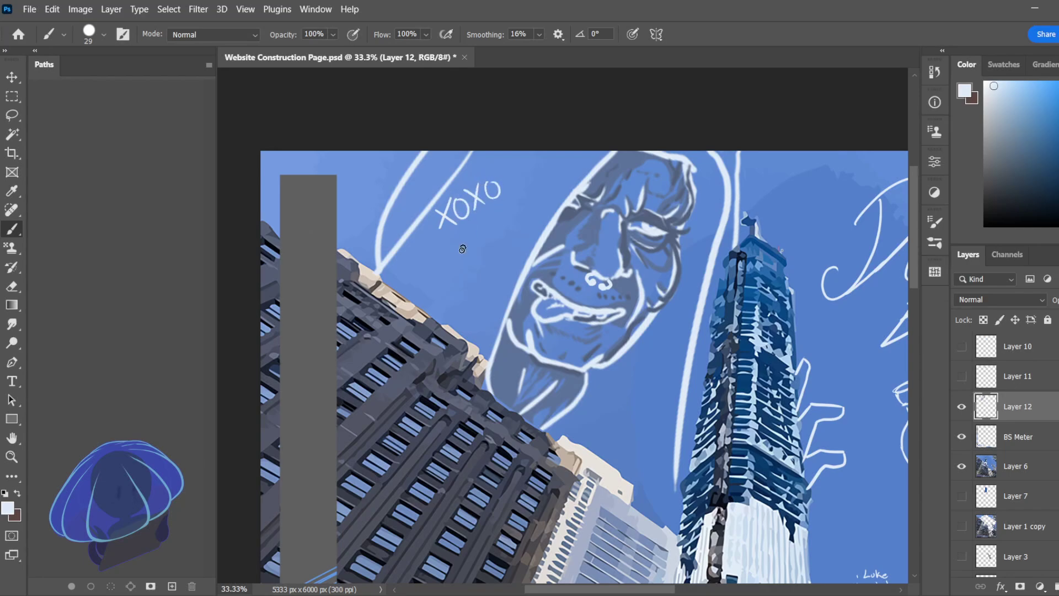
{"action": "mouse_move", "coordinate": [423, 274]}
{"action": "left_mouse_down"}
{"action": "mouse_move", "coordinate": [438, 300]}
{"action": "mouse_move", "coordinate": [431, 270]}
{"action": "mouse_move", "coordinate": [445, 286]}
{"action": "mouse_move", "coordinate": [460, 259]}
{"action": "mouse_move", "coordinate": [464, 278]}
{"action": "mouse_move", "coordinate": [474, 250]}
{"action": "mouse_move", "coordinate": [491, 246]}
{"action": "mouse_move", "coordinate": [478, 247]}
{"action": "mouse_move", "coordinate": [532, 223]}
{"action": "left_mouse_up"}
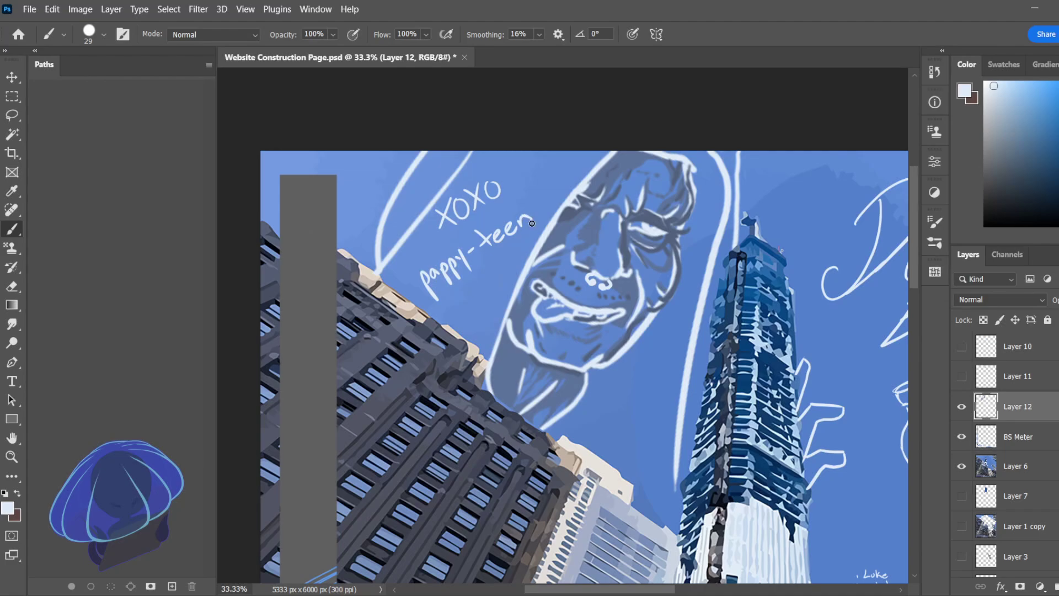
{"action": "mouse_move", "coordinate": [491, 273]}
{"action": "left_mouse_down"}
{"action": "mouse_move", "coordinate": [502, 270]}
{"action": "mouse_move", "coordinate": [500, 288]}
{"action": "mouse_move", "coordinate": [504, 259]}
{"action": "mouse_move", "coordinate": [500, 277]}
{"action": "mouse_move", "coordinate": [487, 265]}
{"action": "mouse_move", "coordinate": [499, 274]}
{"action": "left_mouse_up"}
{"action": "key", "text": "ctrl+z"}
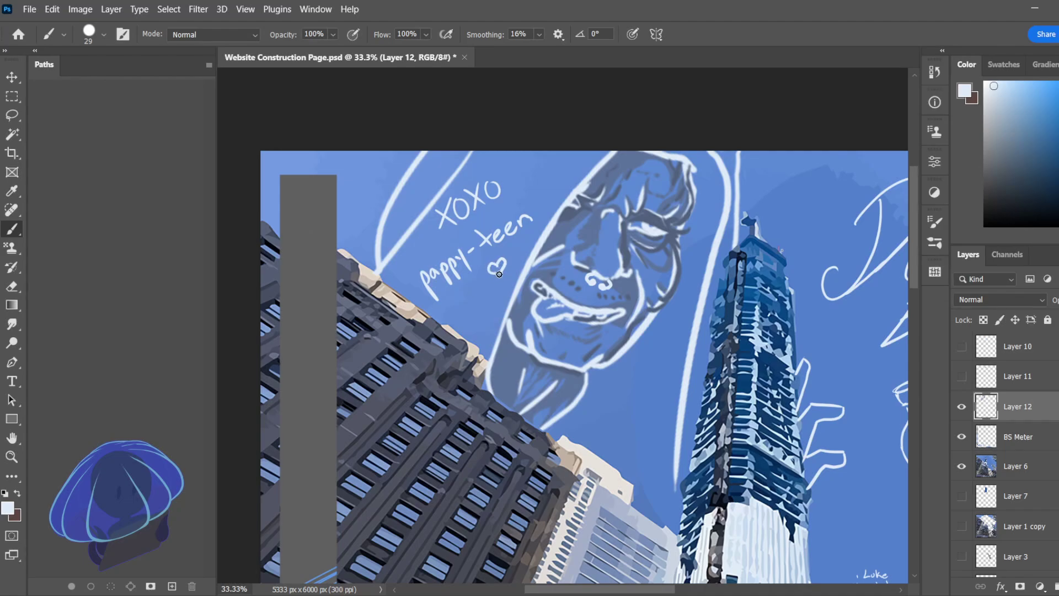